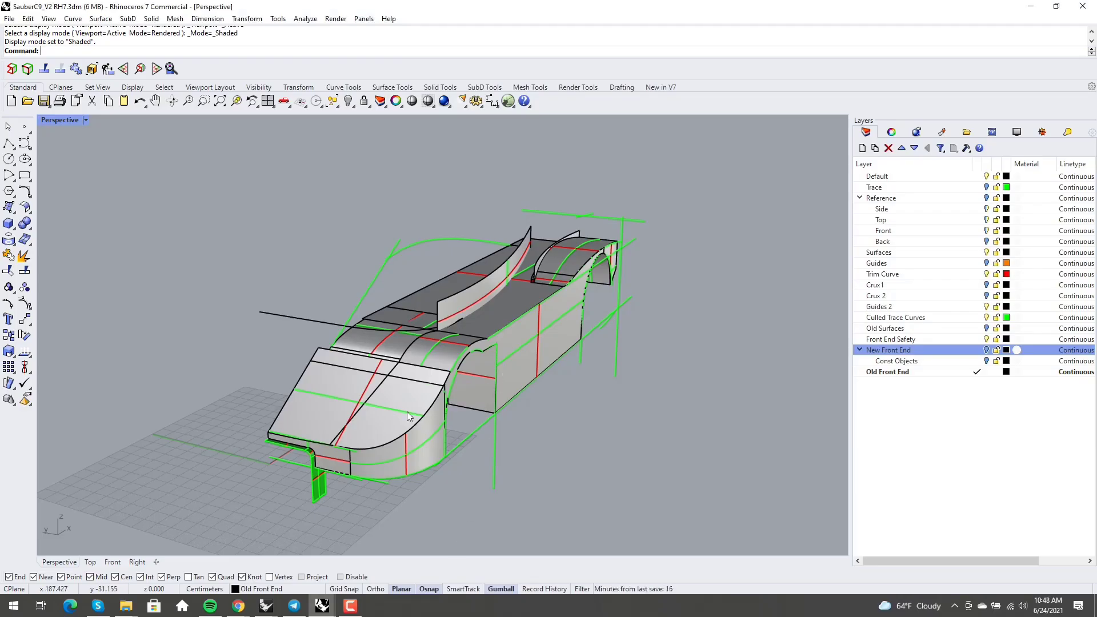
Examine the modelled car's nose, switch to Chrome, and browse back through the Sauber-Mercedes C9 photos to the front wheel's side profile.
scroll(407, 411, "up", 5)
right_click_drag(383, 404, 515, 324)
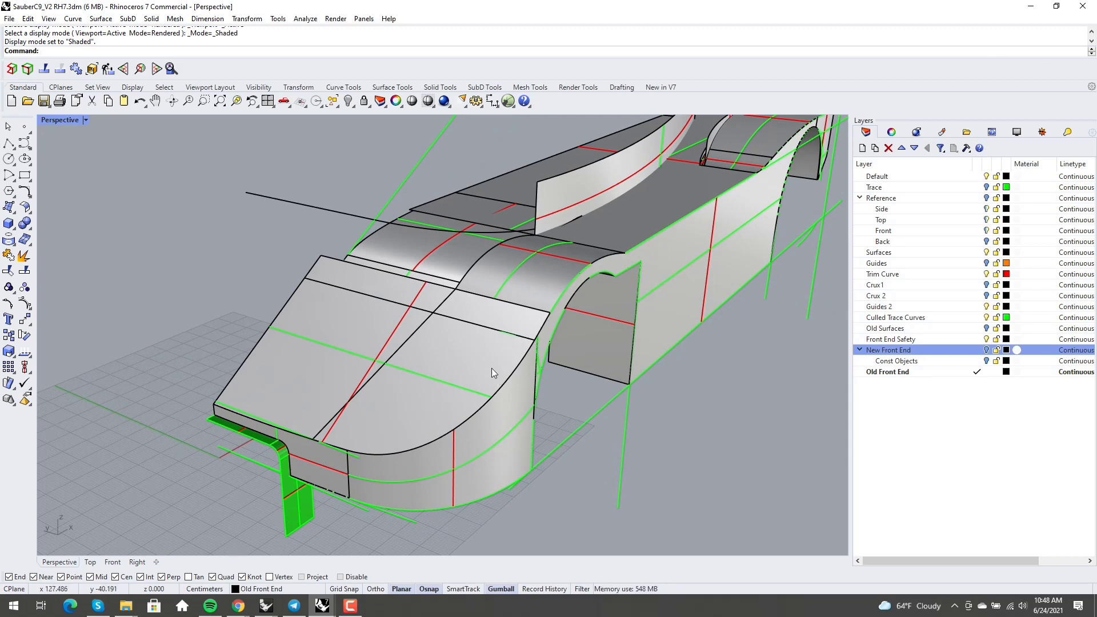
right_click_drag(362, 417, 363, 421)
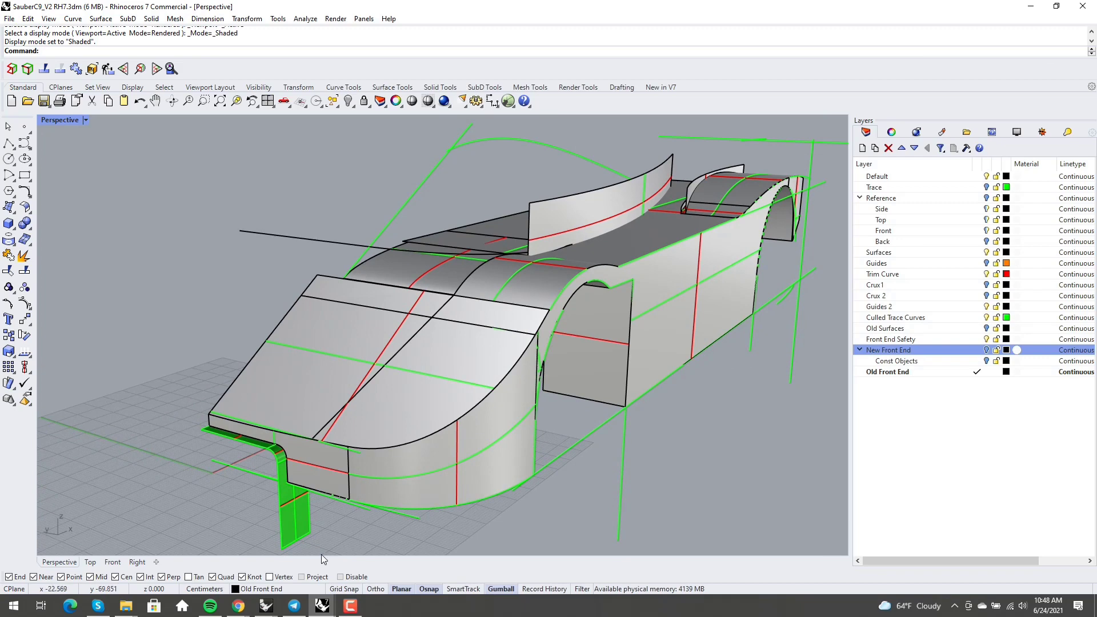
mouse_move(238, 606)
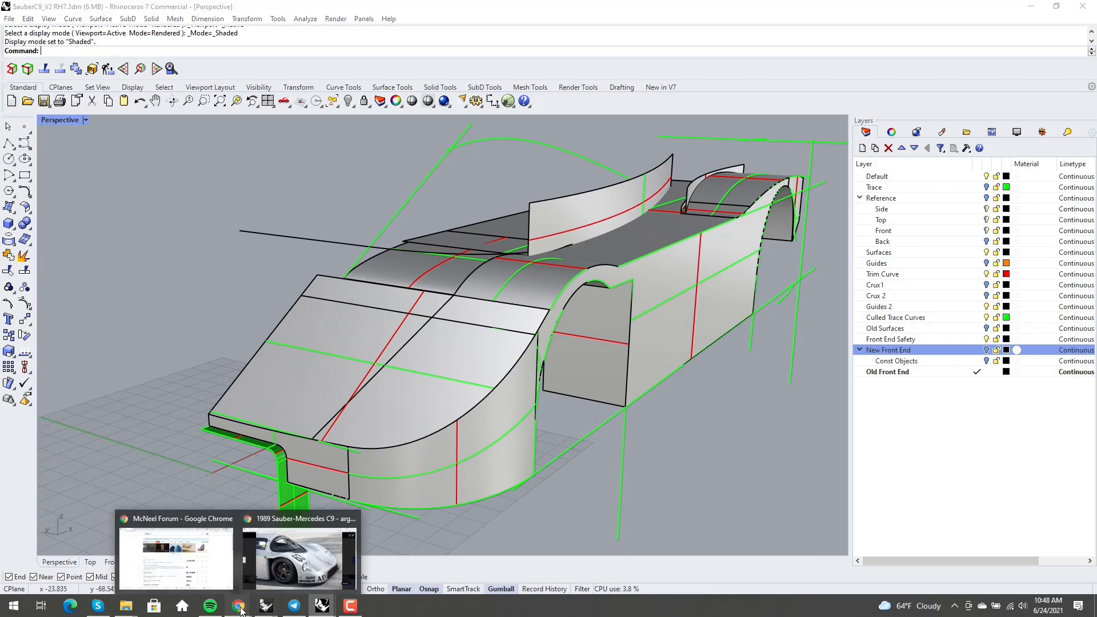
left_click(294, 571)
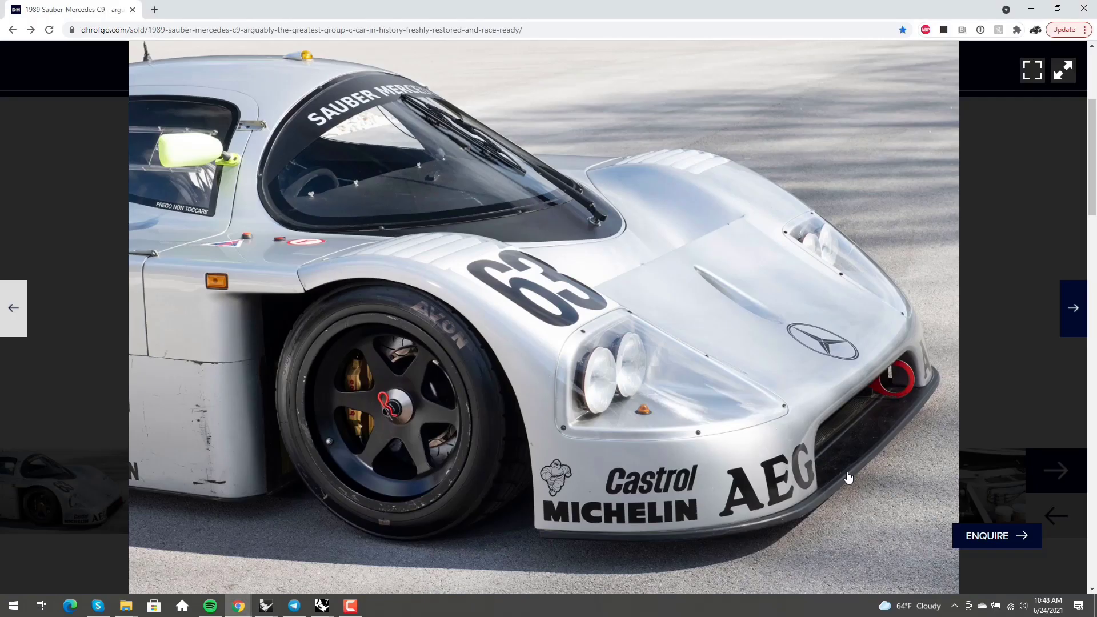
left_click(12, 308)
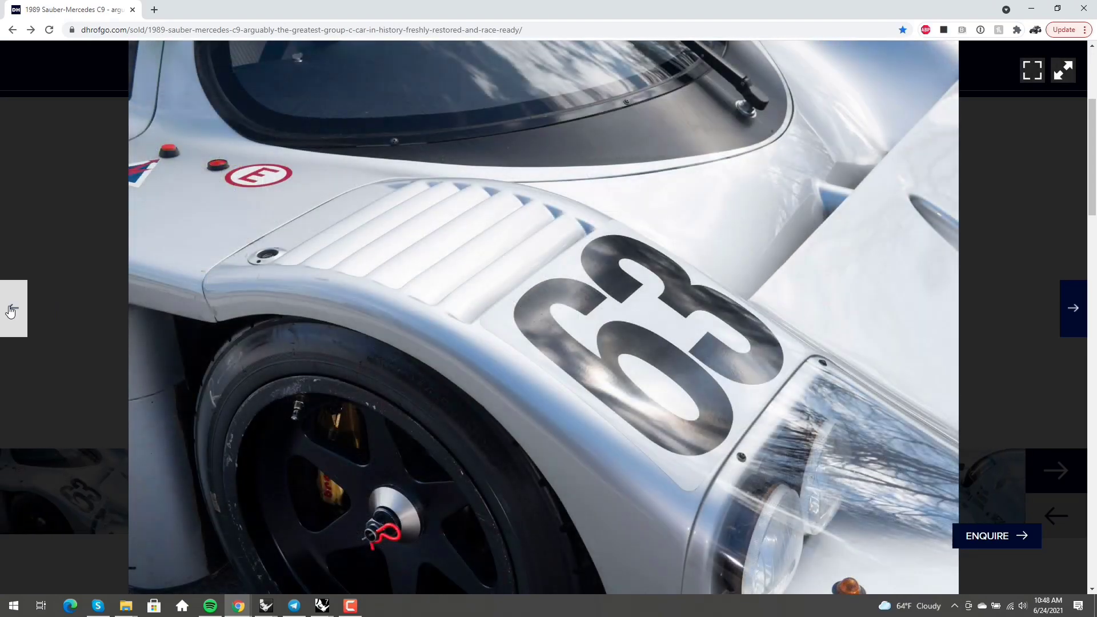
left_click(11, 310)
left_click(11, 310)
left_click(11, 310)
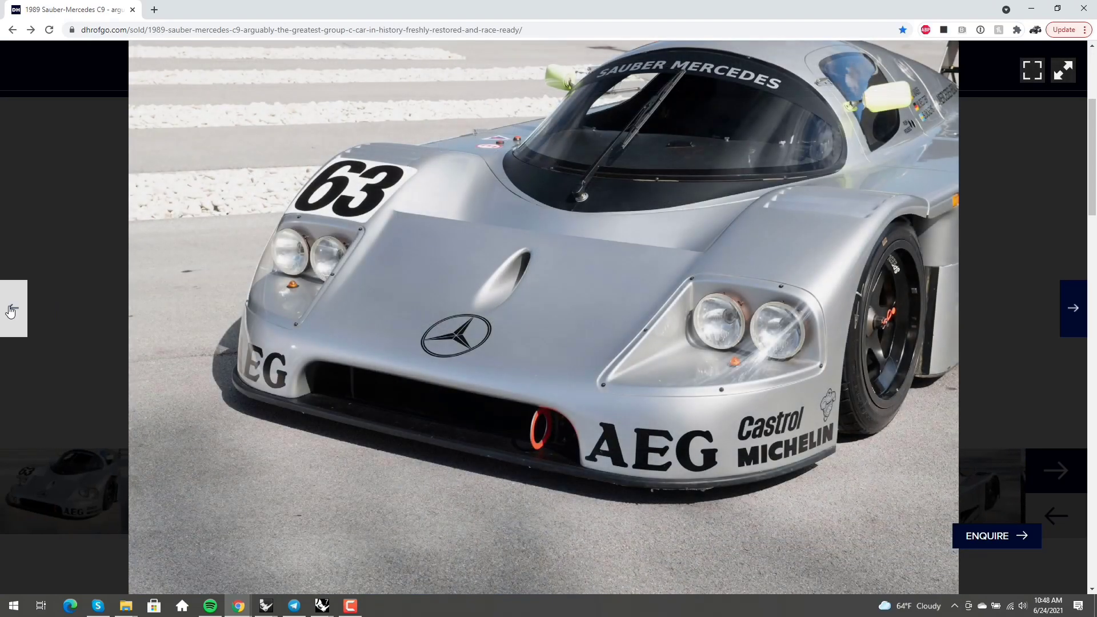
left_click(11, 310)
left_click(11, 310)
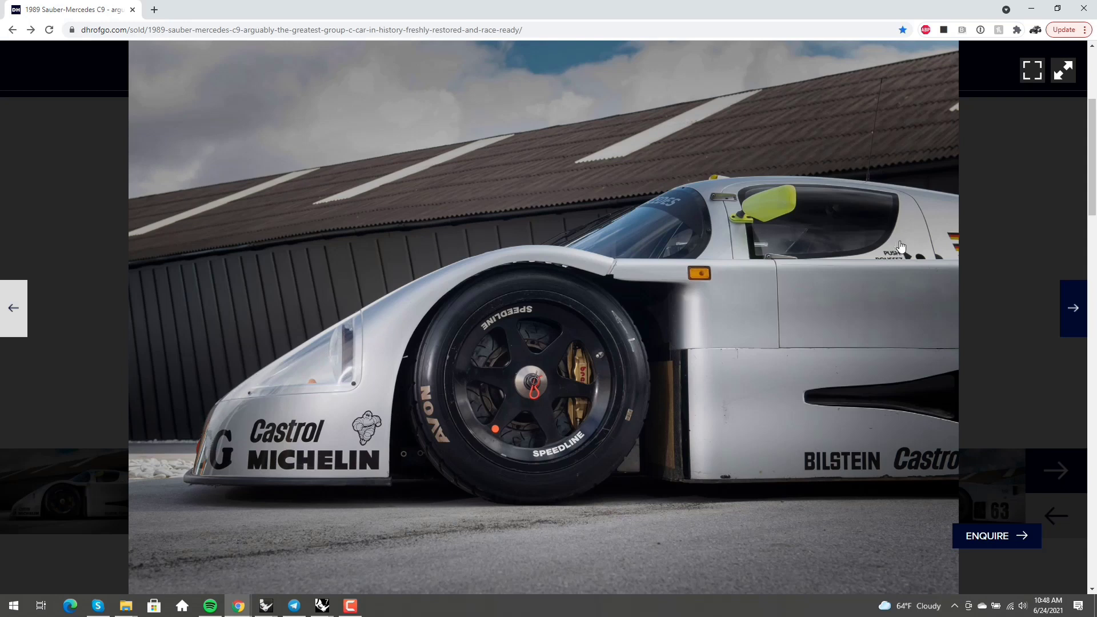
Browse forward through the photos of the headlights and fender to the front three-quarter view of the car.
left_click(1066, 312)
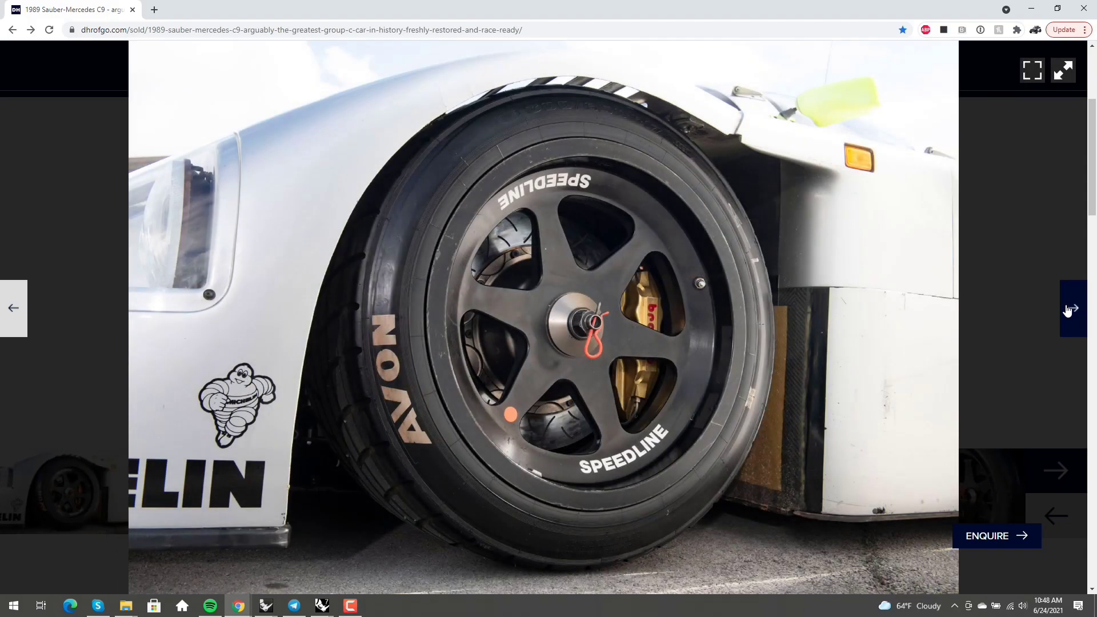
left_click(1066, 311)
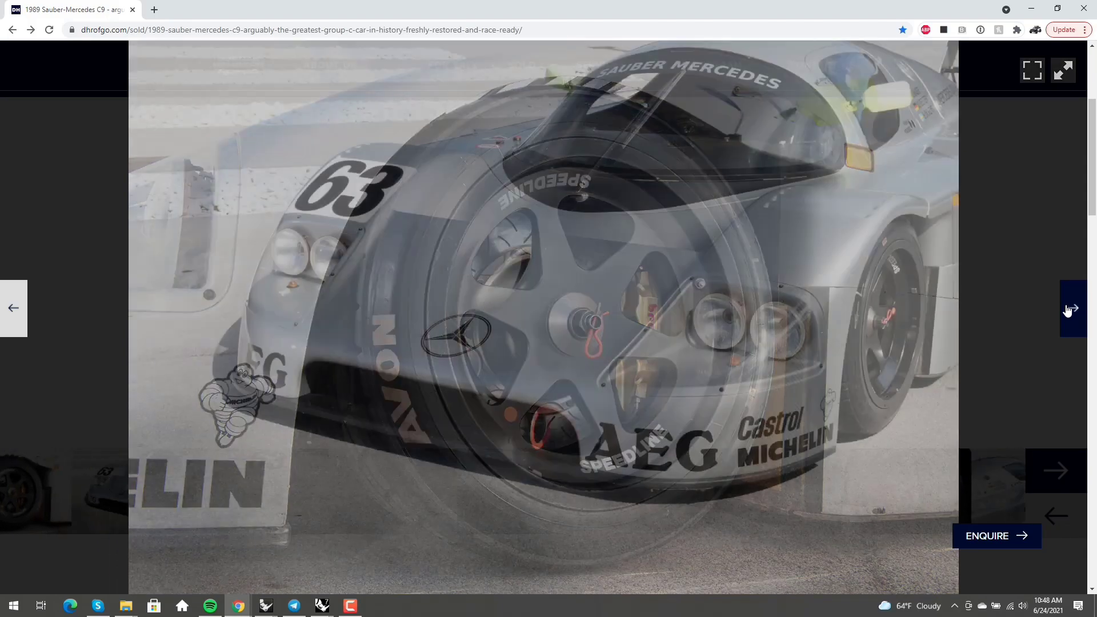
left_click(1066, 312)
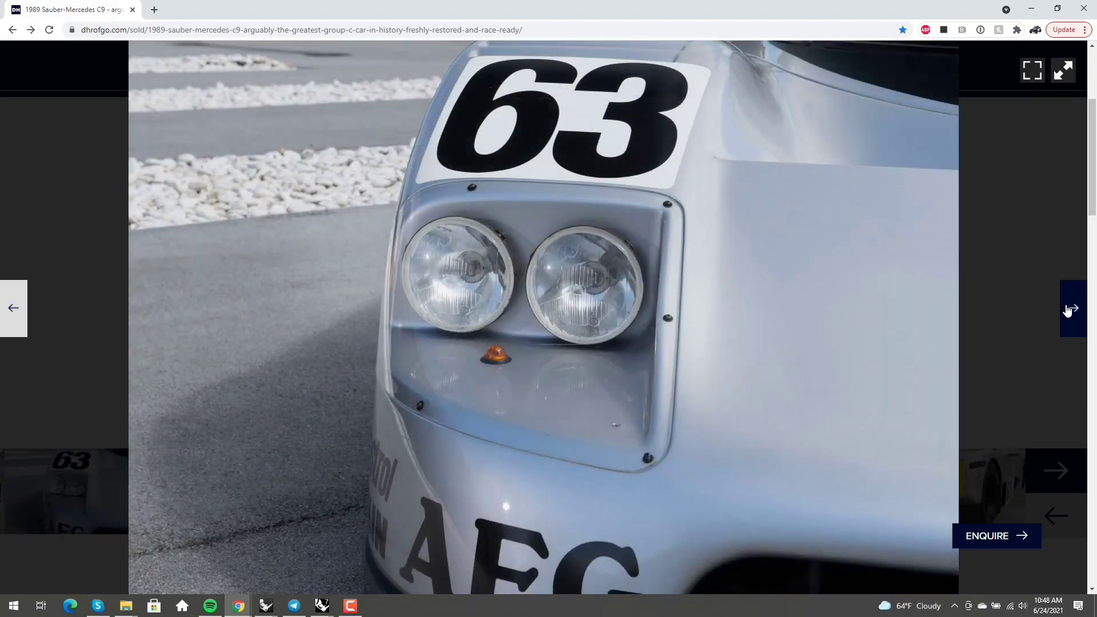
left_click(1067, 311)
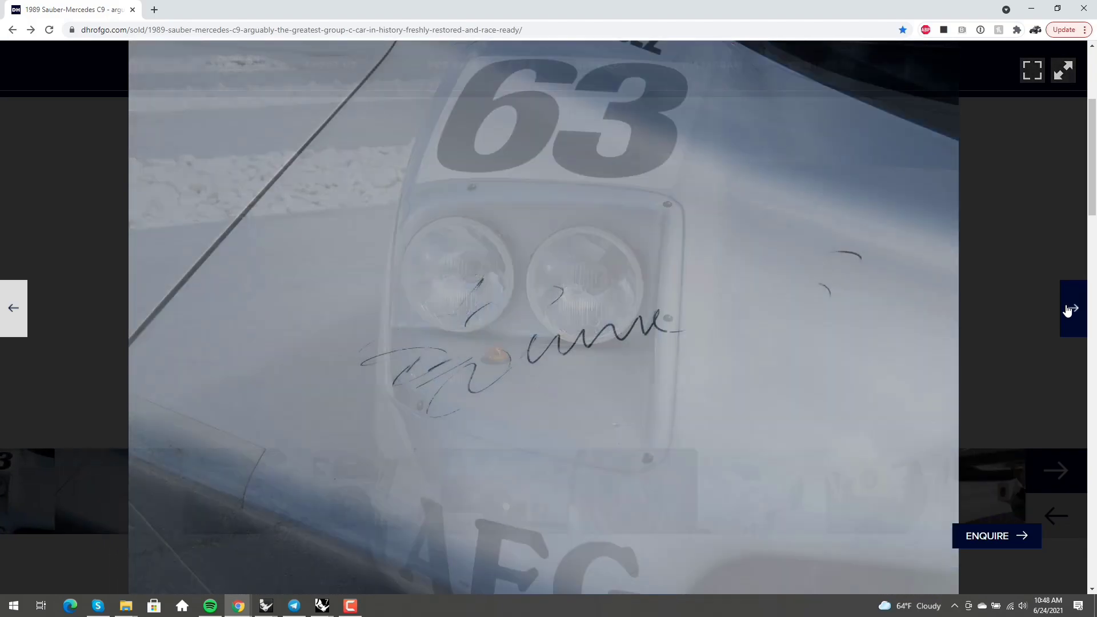
left_click(1067, 311)
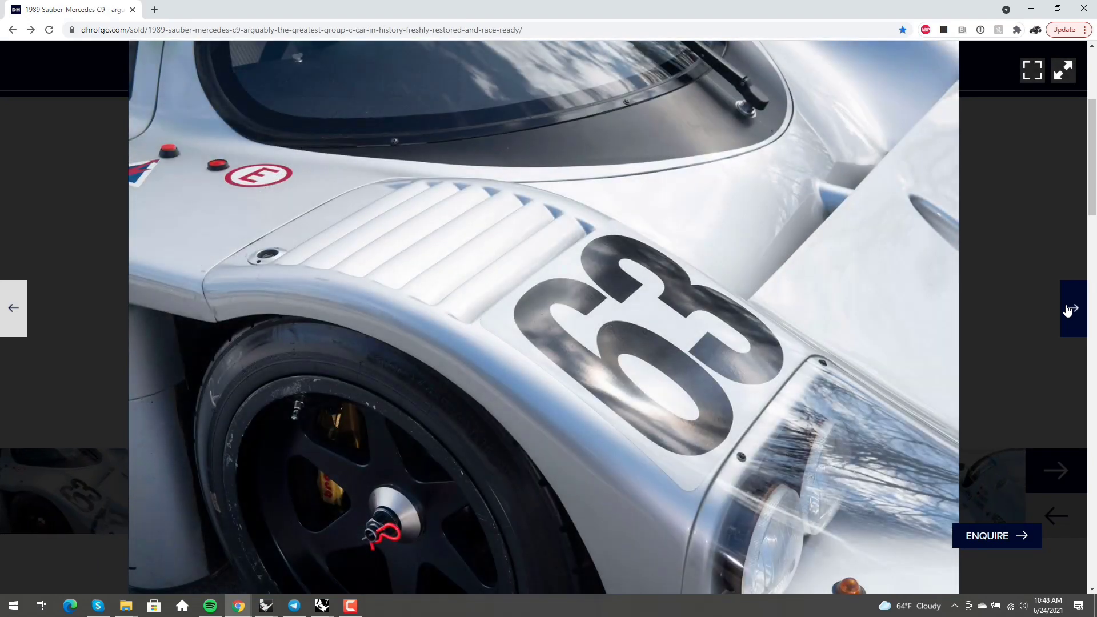
left_click(1066, 311)
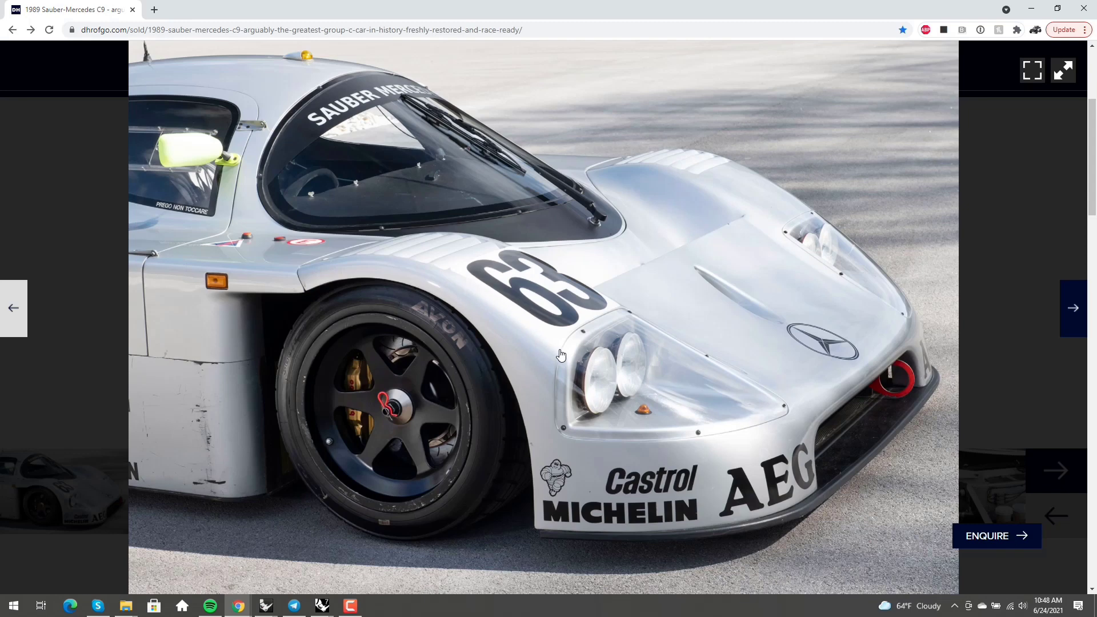
Switch to Rhino to compare the modelled nose with the photo, then return to the reference photo in Chrome.
mouse_move(322, 605)
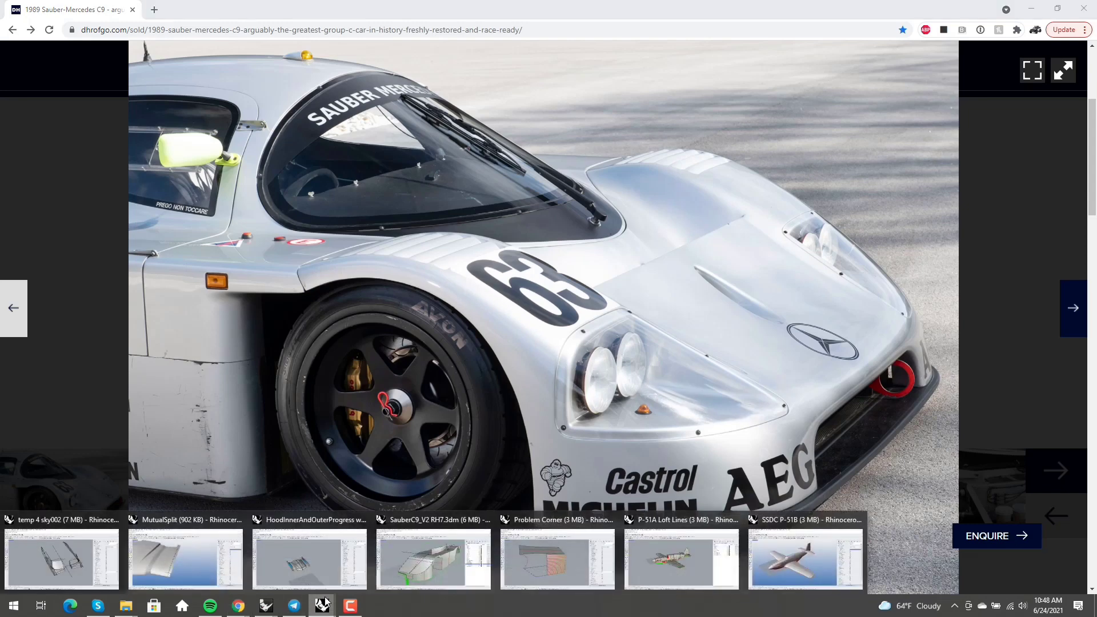
left_click(420, 571)
right_click_drag(452, 419, 509, 383)
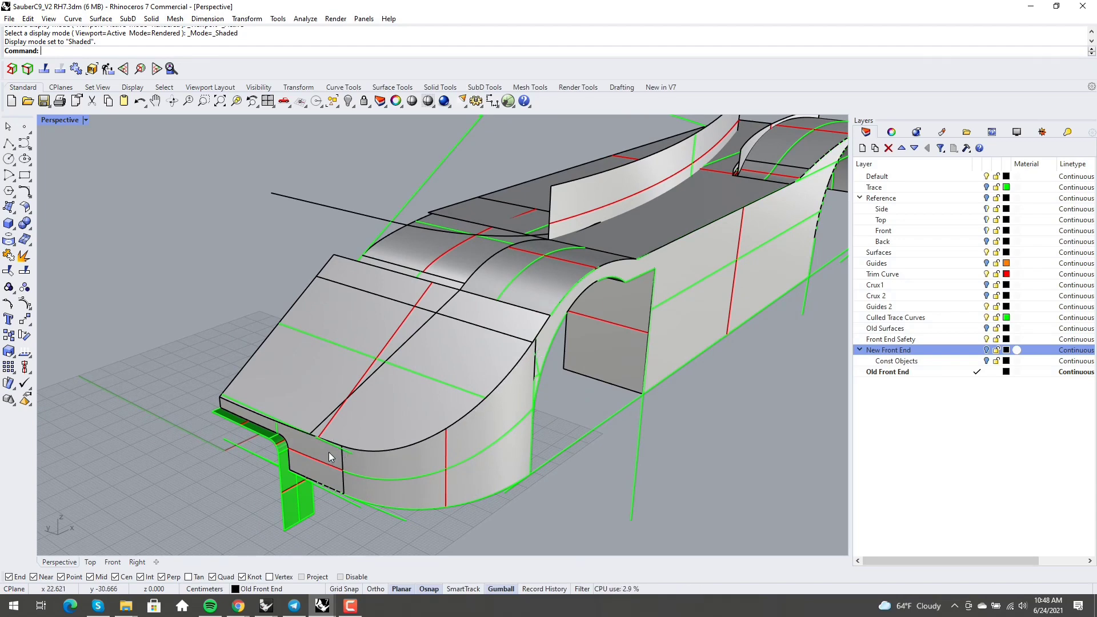
right_click_drag(328, 451, 317, 460)
left_click(238, 606)
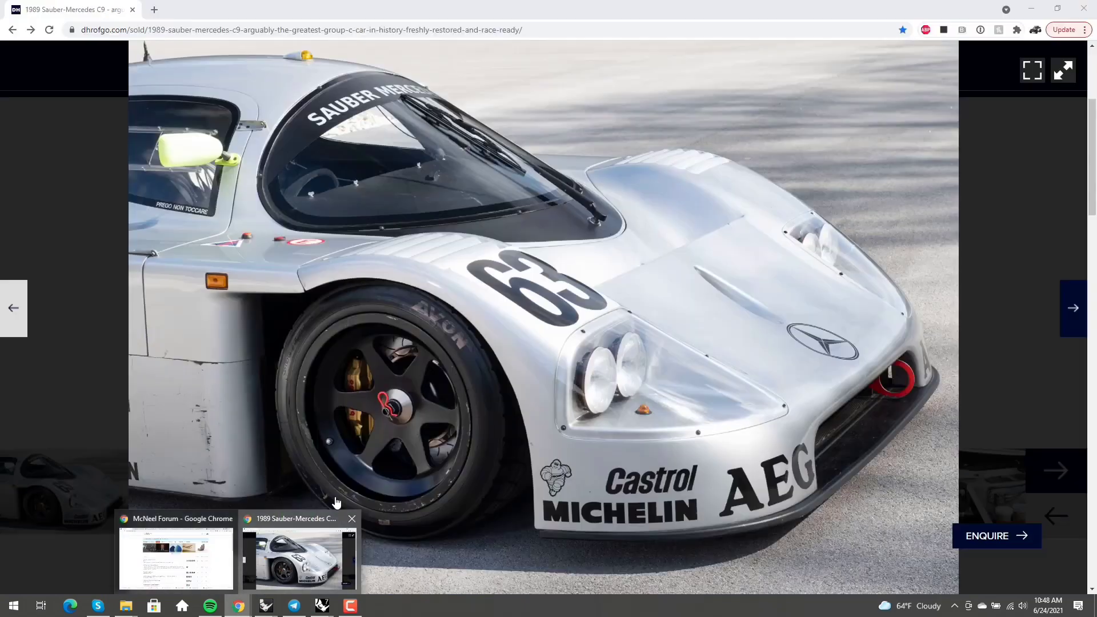
left_click(336, 502)
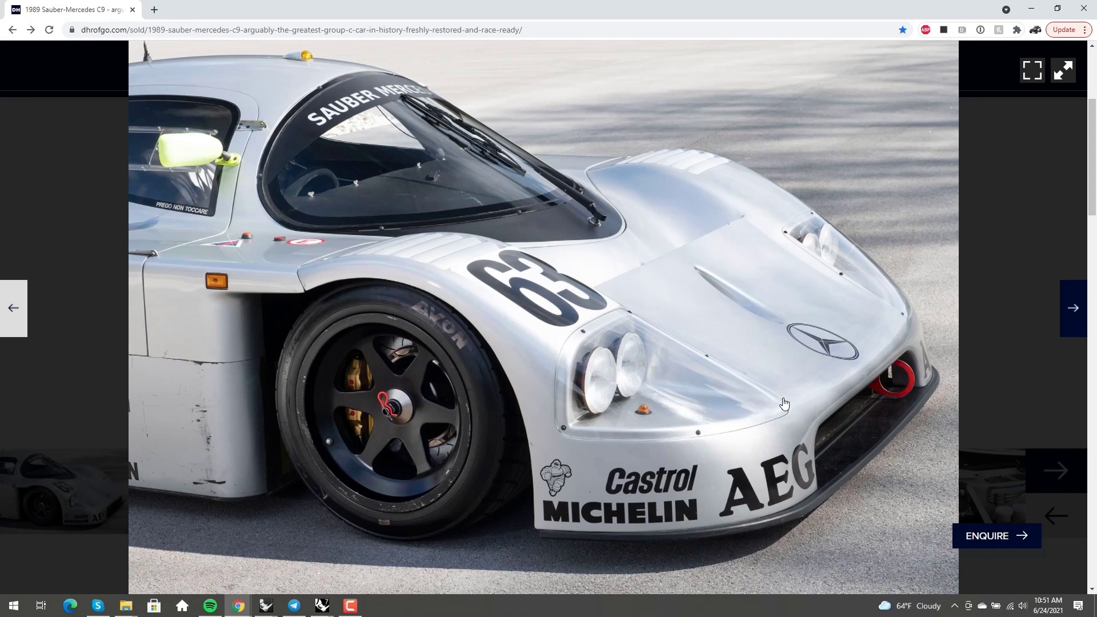
Browse the gallery for the headlight close-up and the front view showing both headlight covers and the nose.
left_click(1074, 311)
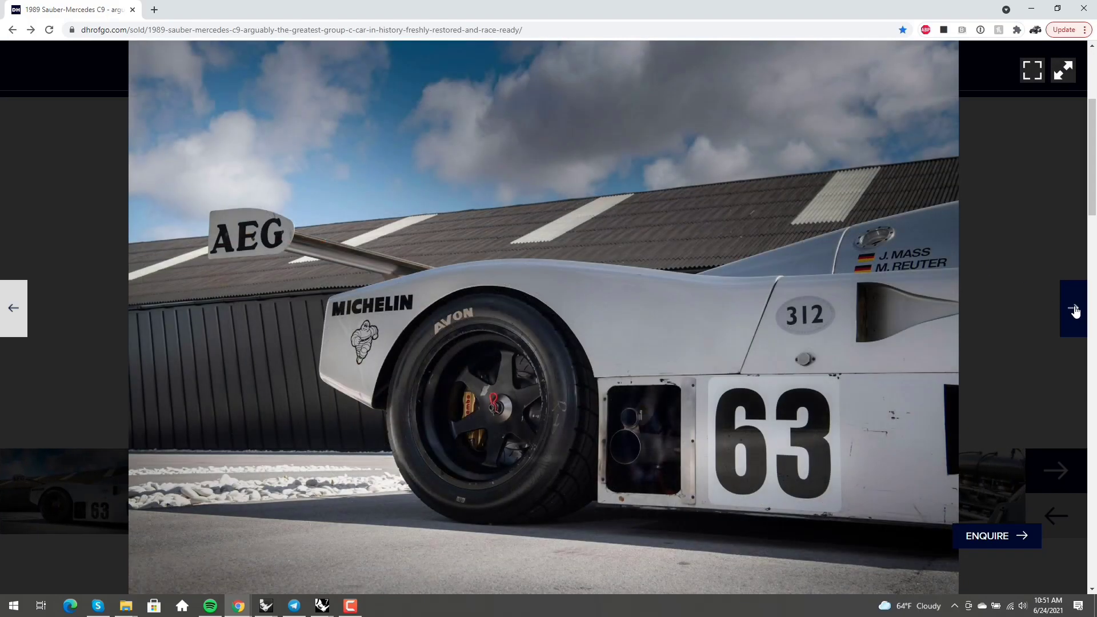
left_click(1072, 309)
left_click(16, 306)
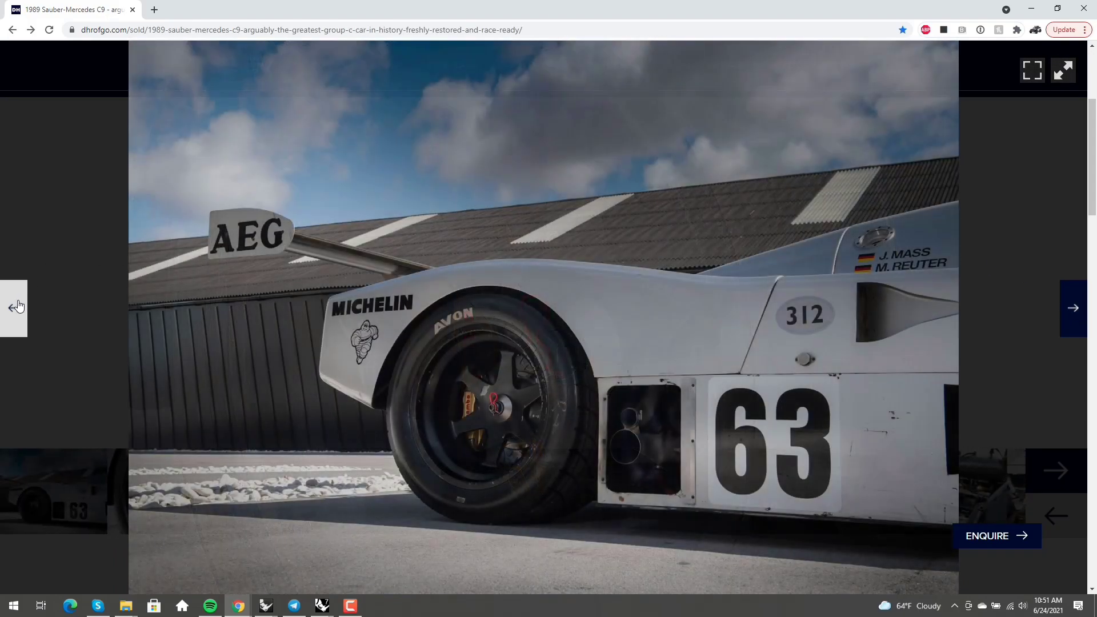
left_click(18, 306)
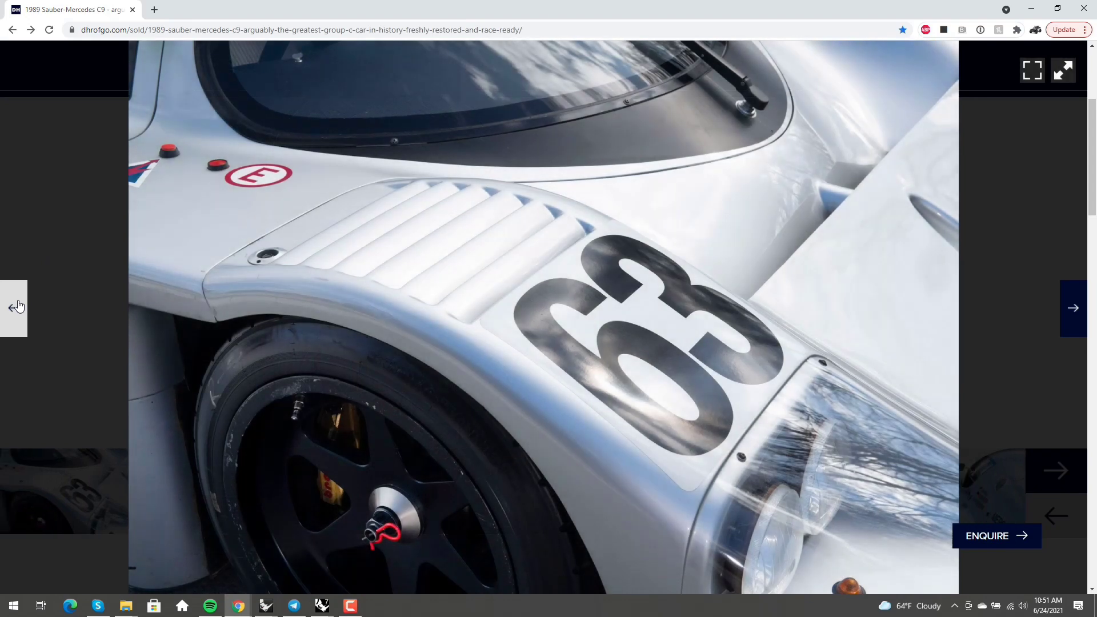
left_click(18, 307)
left_click(18, 307)
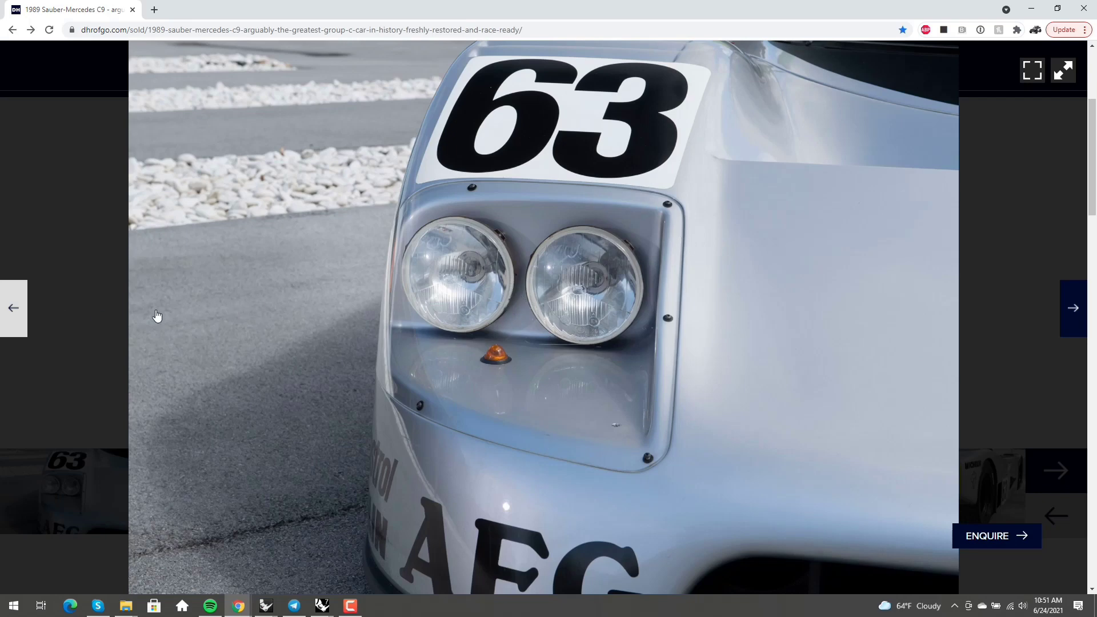
left_click(21, 323)
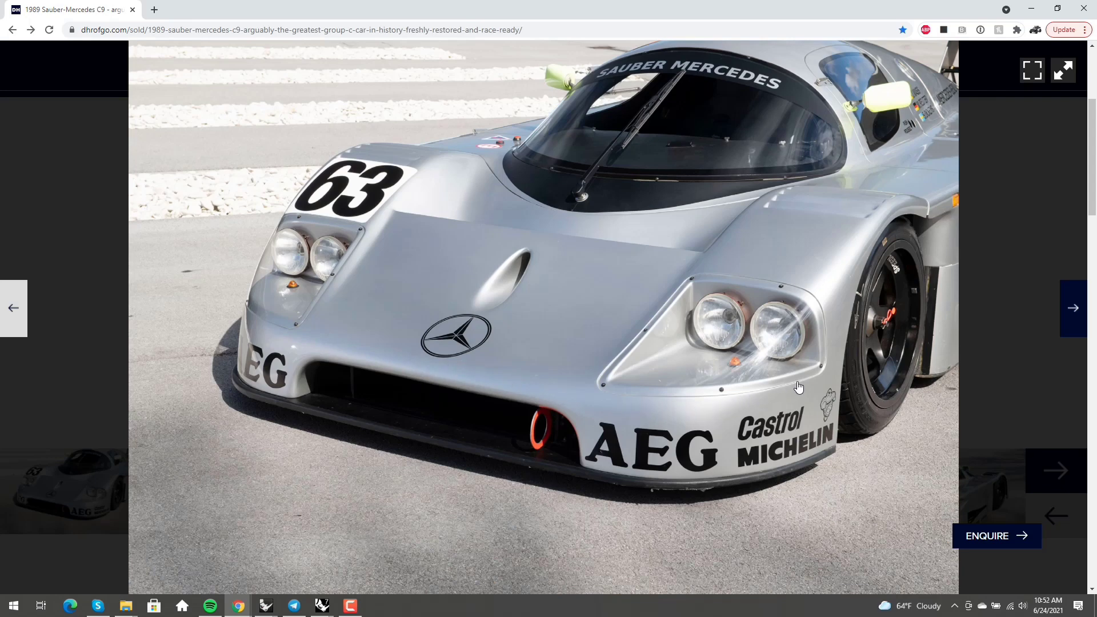
Switch to SauberC9_V2 RH7.3dm in Rhino, make New Front End the current layer and hide the Old Front End layer.
left_click(322, 605)
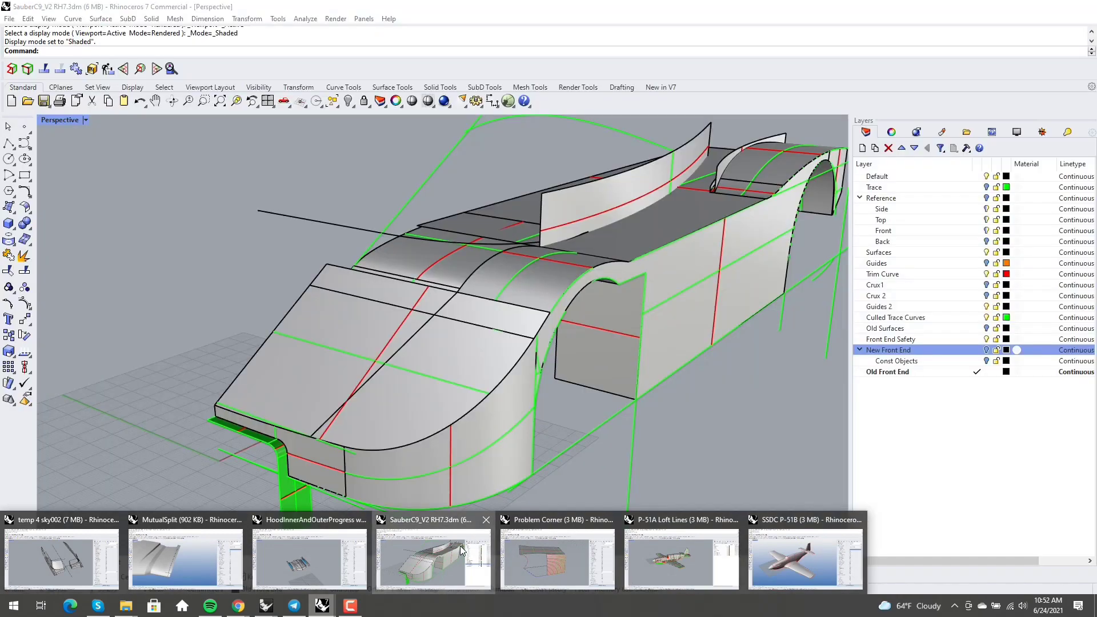
left_click(461, 551)
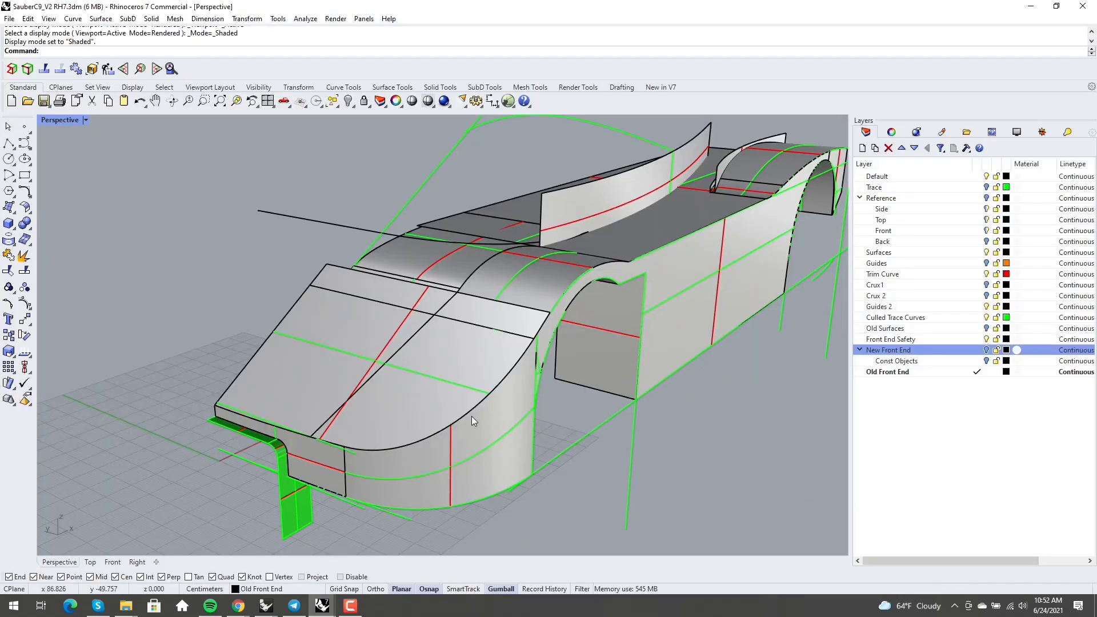
right_click_drag(370, 394, 348, 380)
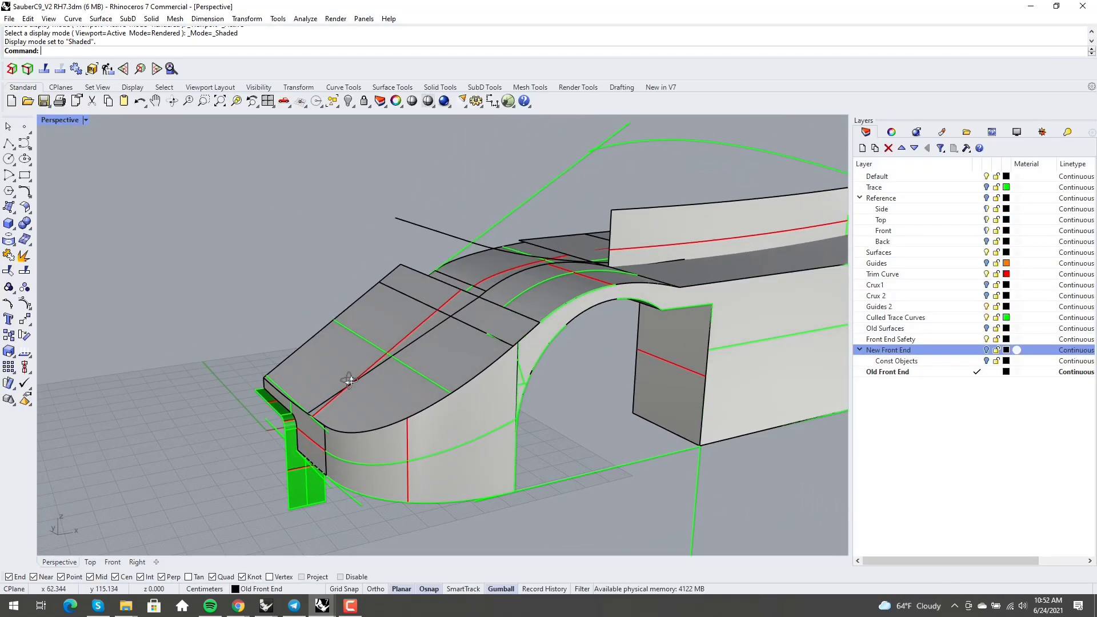
left_click(965, 355)
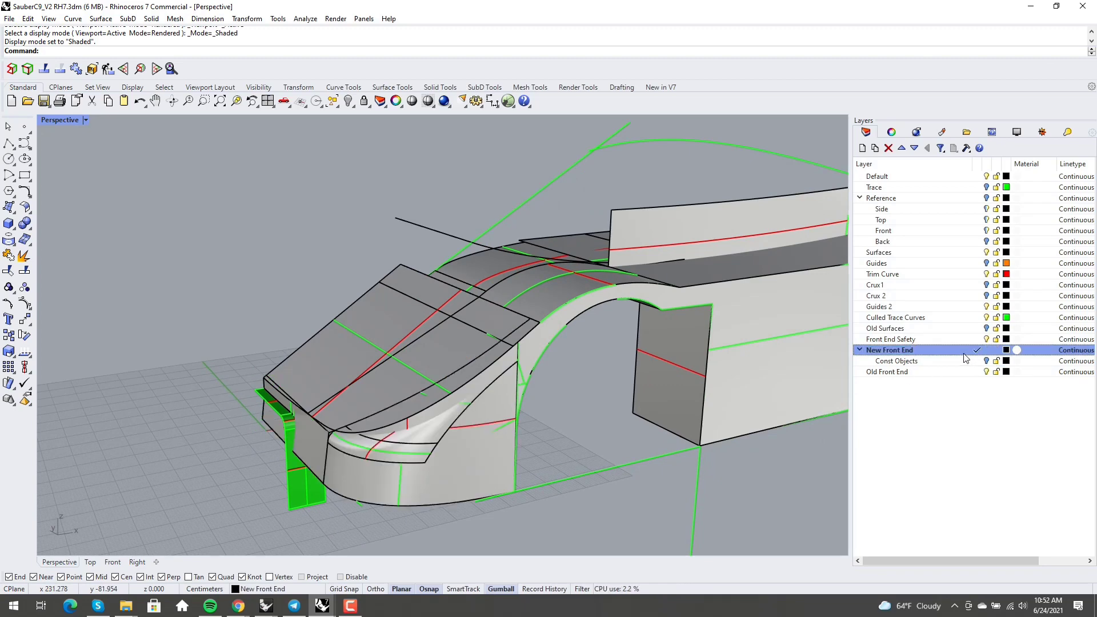
left_click(989, 372)
Examine the new front end's surfaces around the rounded headlight corner and pick out the lower blend strip.
mouse_move(407, 426)
right_mouse_down()
mouse_move(488, 411)
mouse_move(445, 399)
mouse_move(399, 477)
mouse_move(343, 510)
mouse_move(470, 498)
mouse_move(466, 446)
mouse_move(514, 440)
mouse_move(500, 427)
mouse_move(505, 390)
mouse_move(492, 351)
mouse_move(474, 400)
right_mouse_up()
middle_click(485, 411)
left_click(455, 422)
middle_click(514, 440)
left_click(535, 435)
right_click_drag(431, 358, 301, 503)
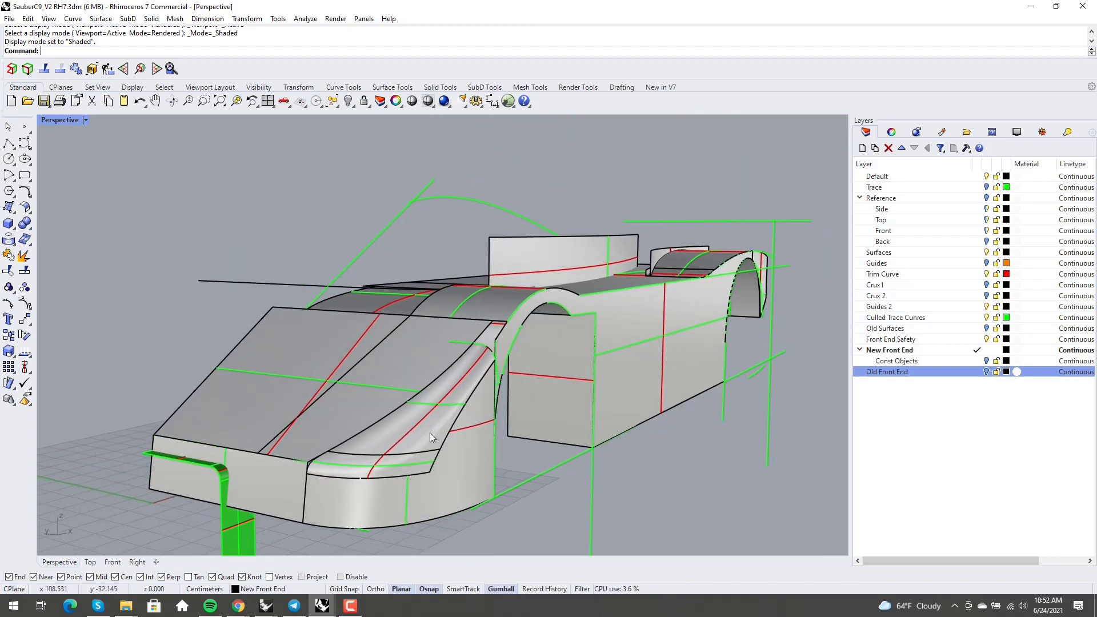
right_click_drag(430, 433, 415, 459)
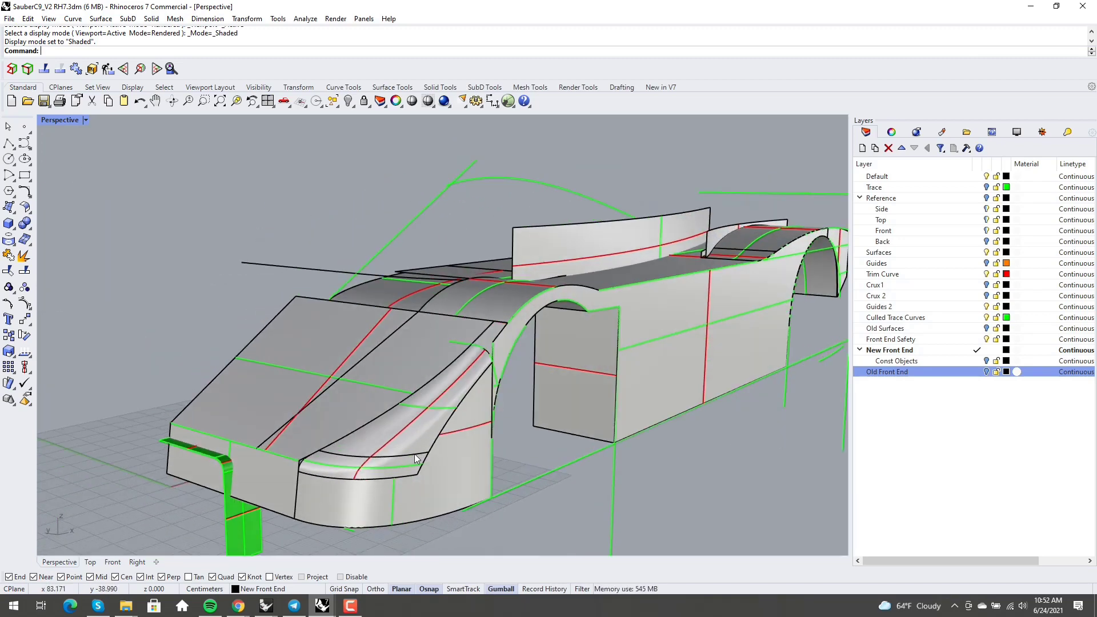
middle_click(416, 458)
scroll(343, 446, "up", 5)
right_click_drag(343, 445, 322, 469)
left_click(322, 469)
right_click_drag(488, 433, 615, 415)
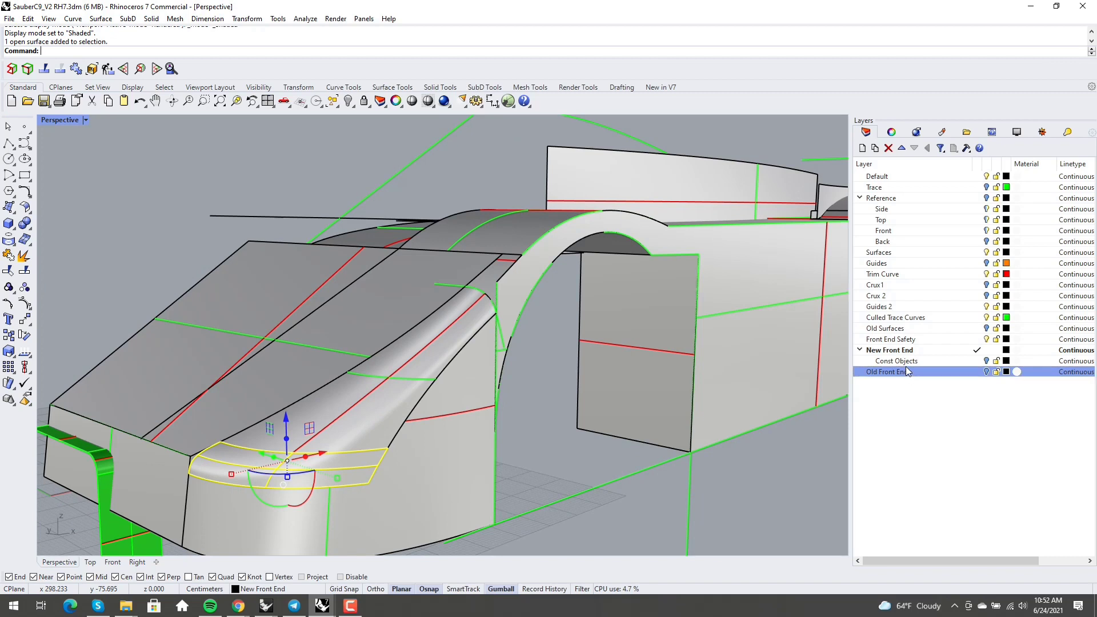
Create a sublayer named Safety under the New Front End layer and clear the object selection.
right_click(912, 353)
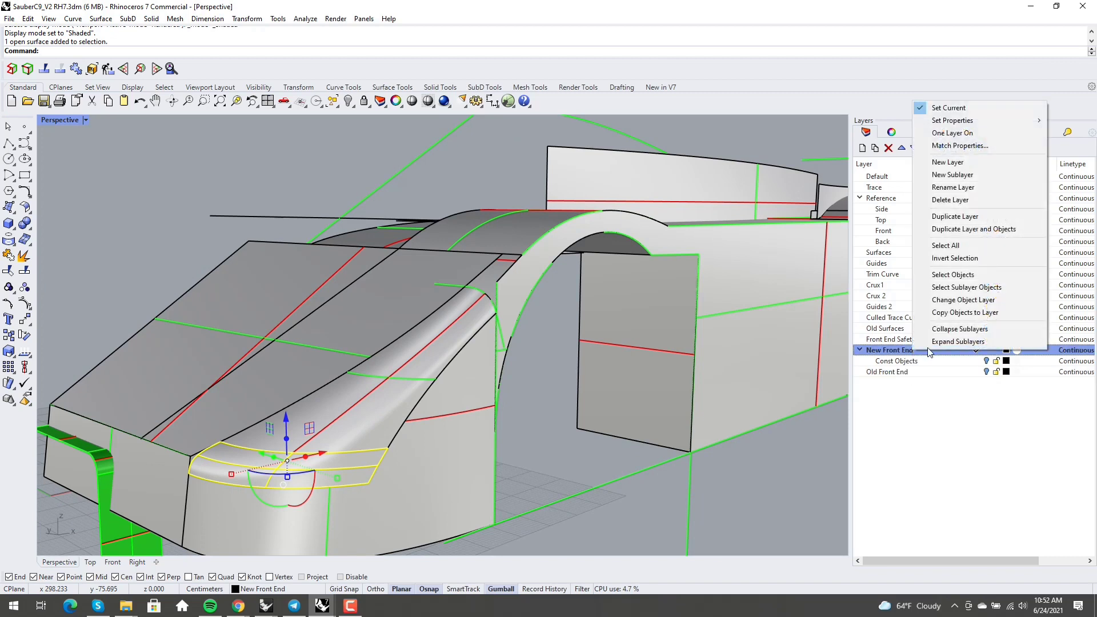
left_click(967, 176)
type("S")
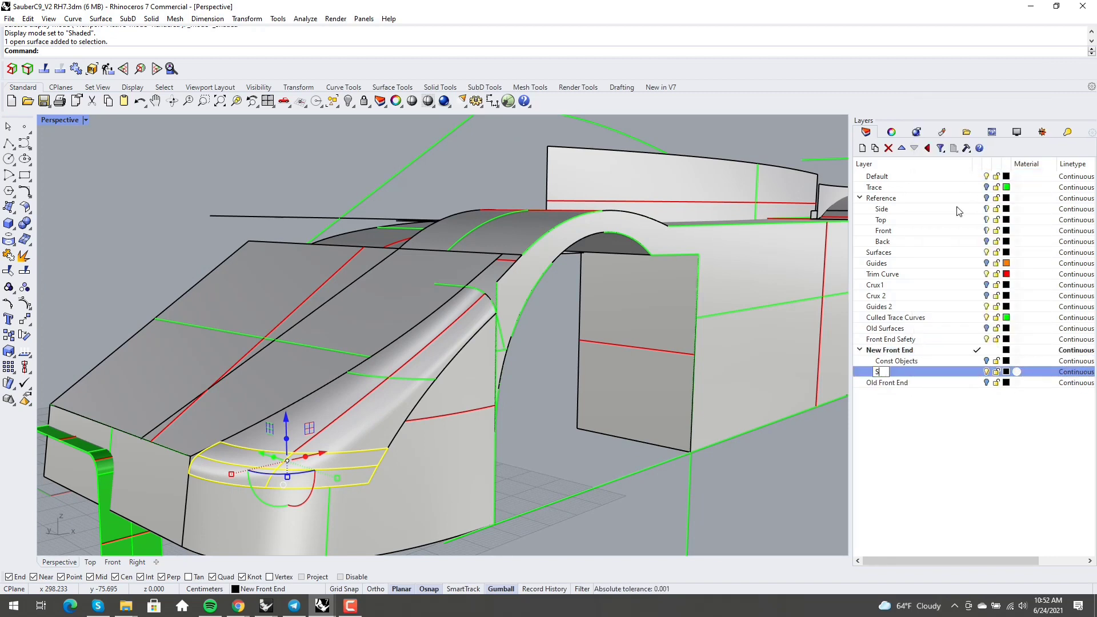
type("afety")
key("Return")
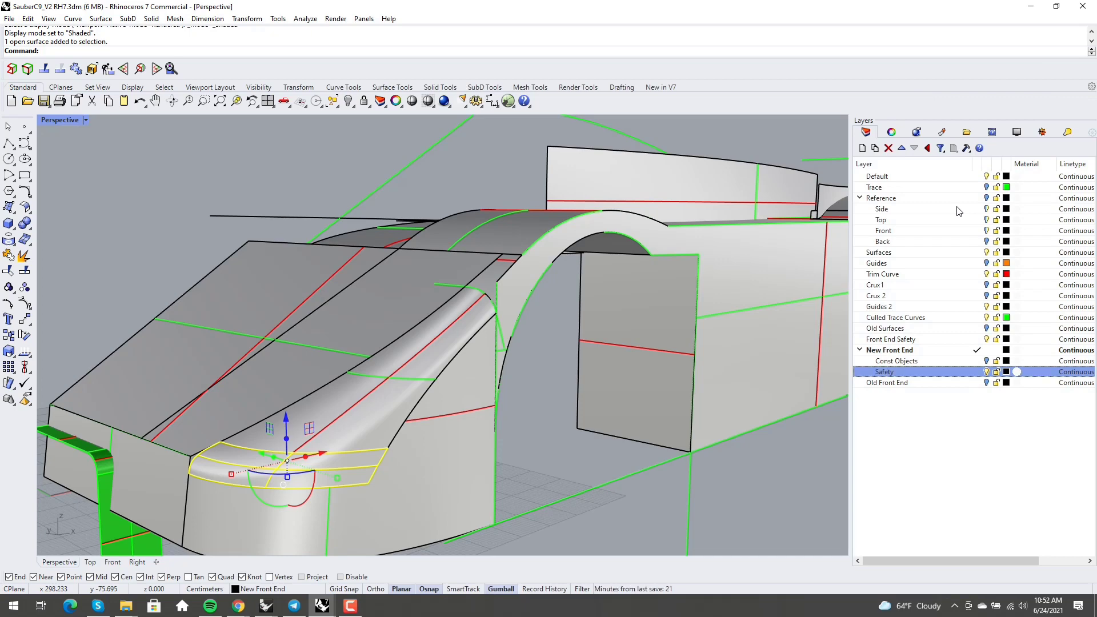
key("Escape")
Copy the nose face, hood, corner wall and headlight blend surfaces to the Safety sublayer, and hide that sublayer.
right_click_drag(400, 329, 557, 430)
scroll(557, 430, "up", 3)
left_click(475, 331)
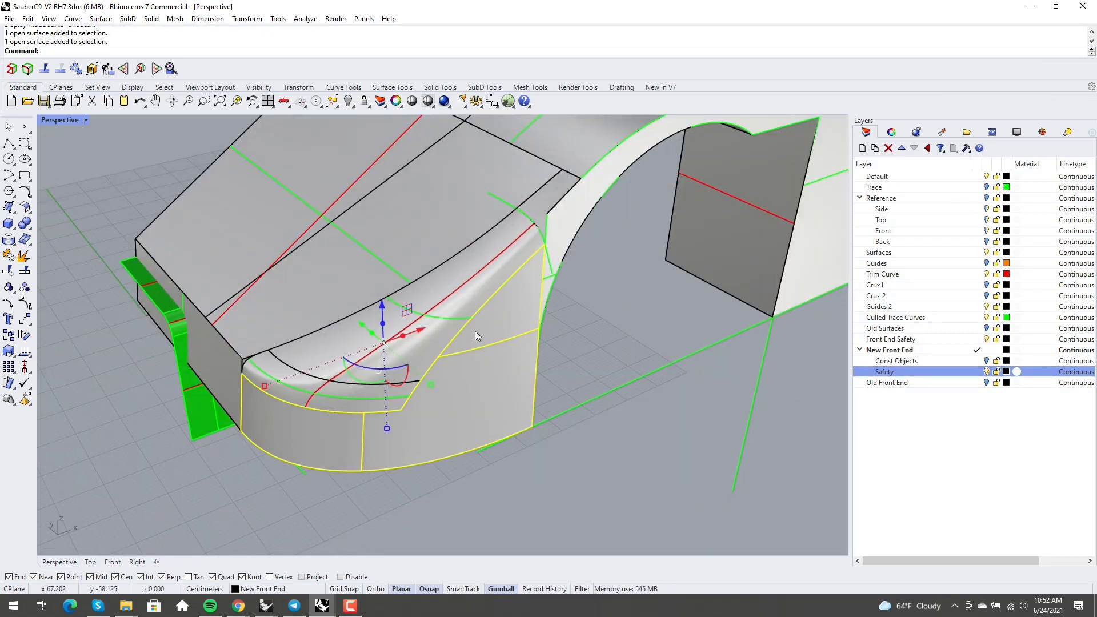
left_click(379, 378, "shift")
left_click(318, 340, "shift")
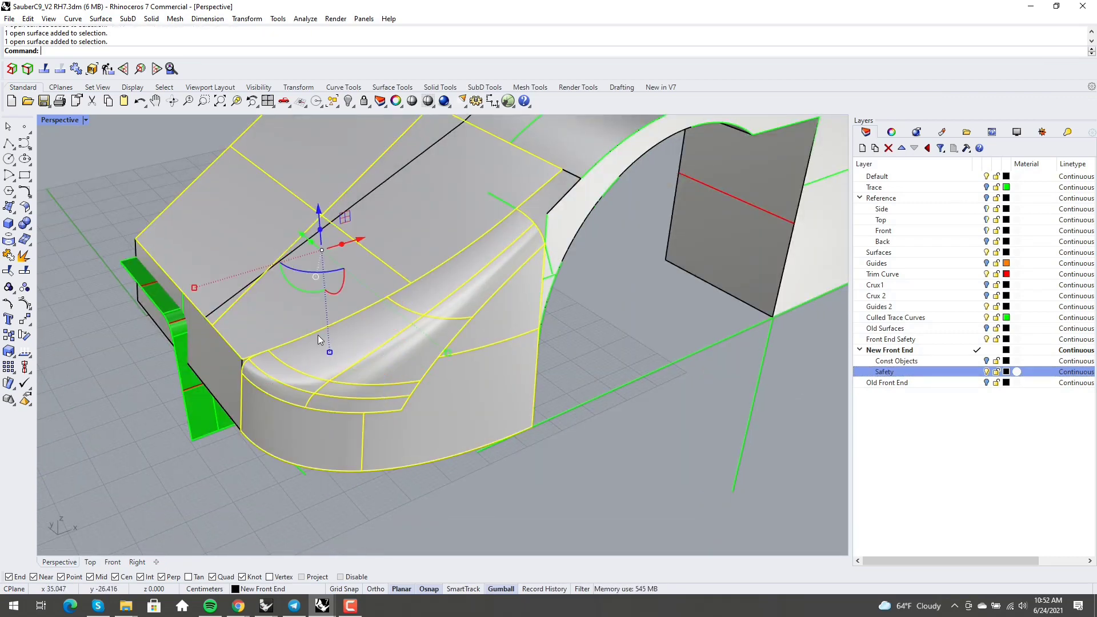
left_click(230, 362, "shift")
right_click_drag(230, 362, 299, 449)
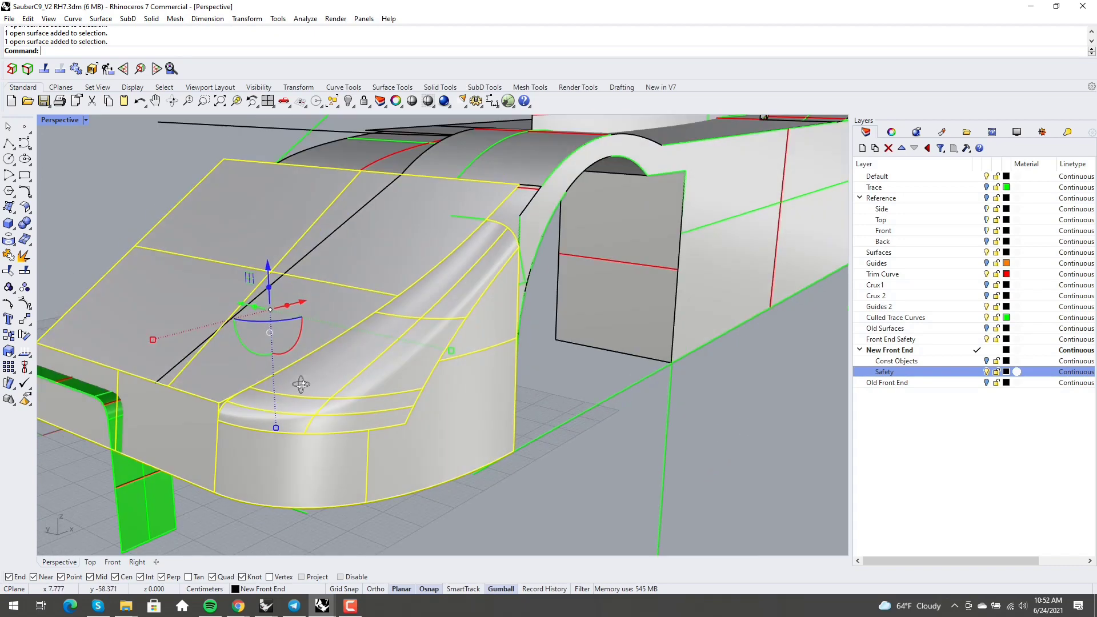
right_click(974, 374)
left_click(1005, 335)
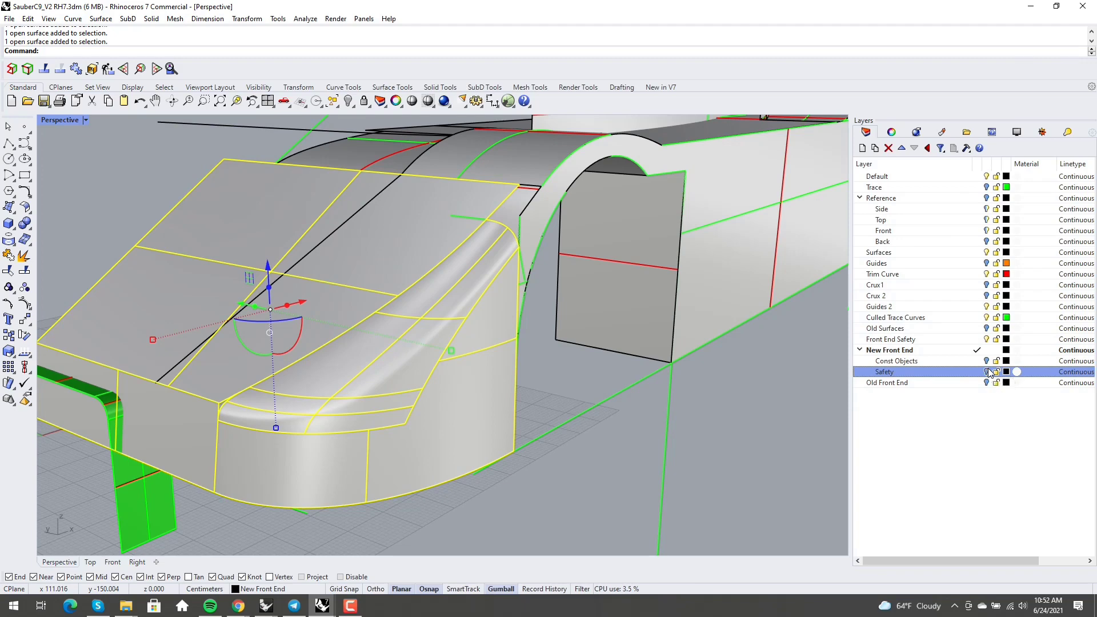
left_click(987, 371)
key("Escape")
Delete the lower blend strip between the headlight blend and the rounded corner wall.
scroll(553, 435, "down", 6)
scroll(537, 432, "up", 5)
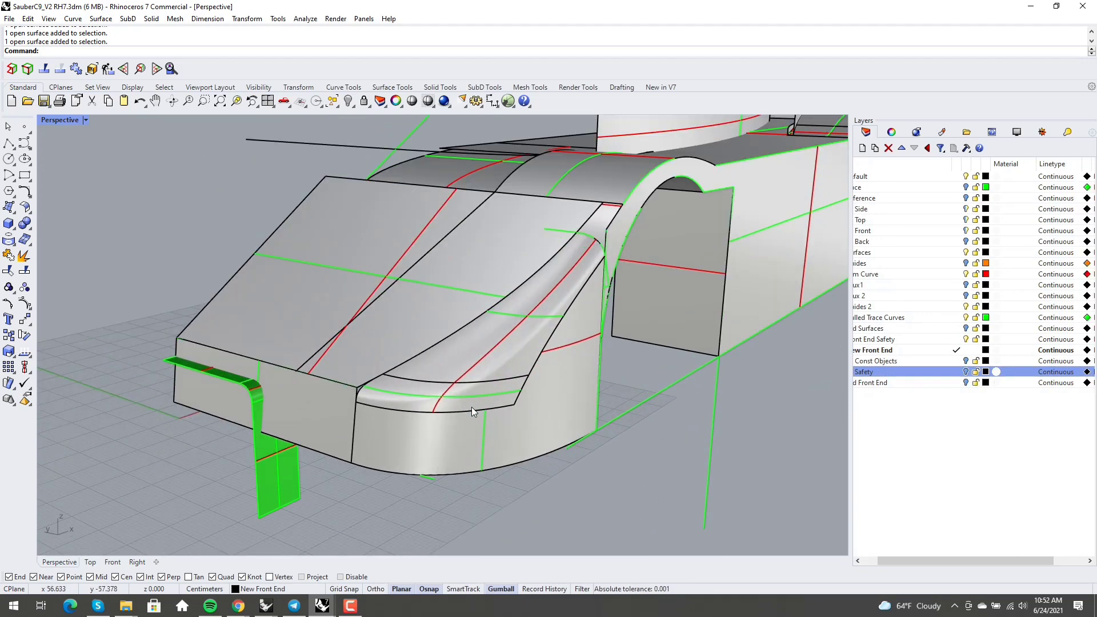
left_click(471, 407)
left_click(514, 438)
key("Delete")
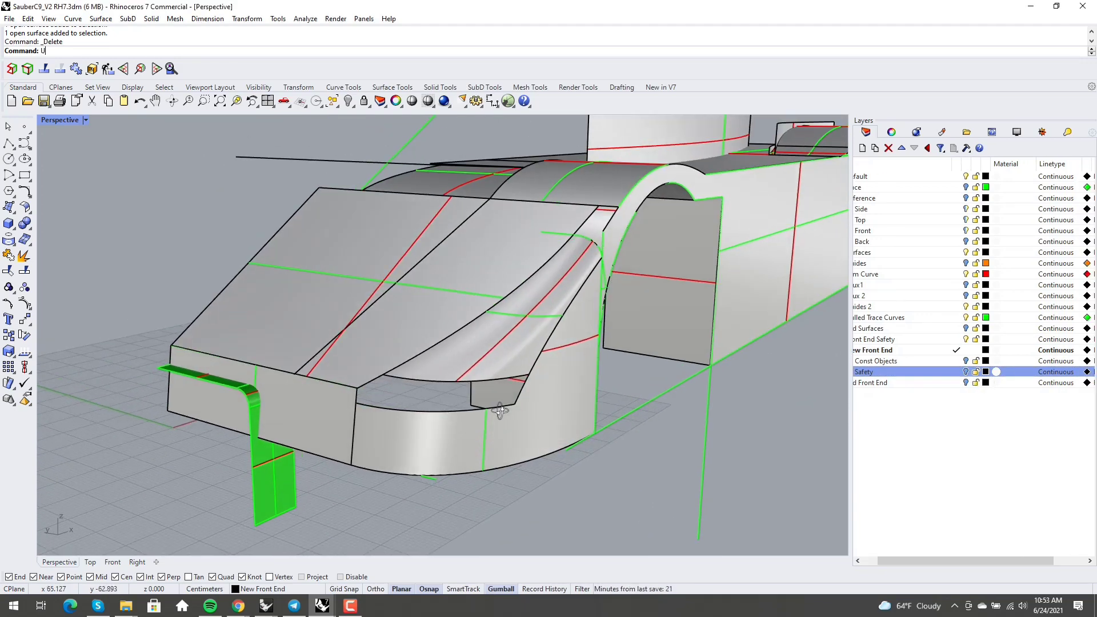
Untrim the headlight blend's lower edge and the upper edges of the rounded corner wall and the front nose face.
type("untrim")
key("Return")
left_click(499, 386)
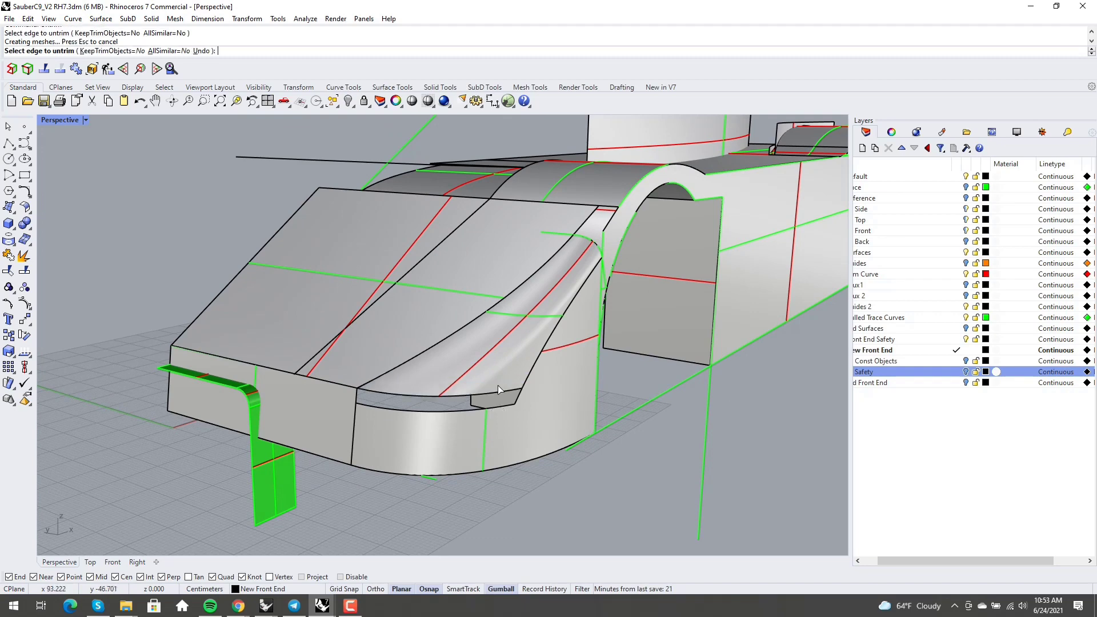
right_click_drag(491, 409, 323, 417)
left_click(354, 408)
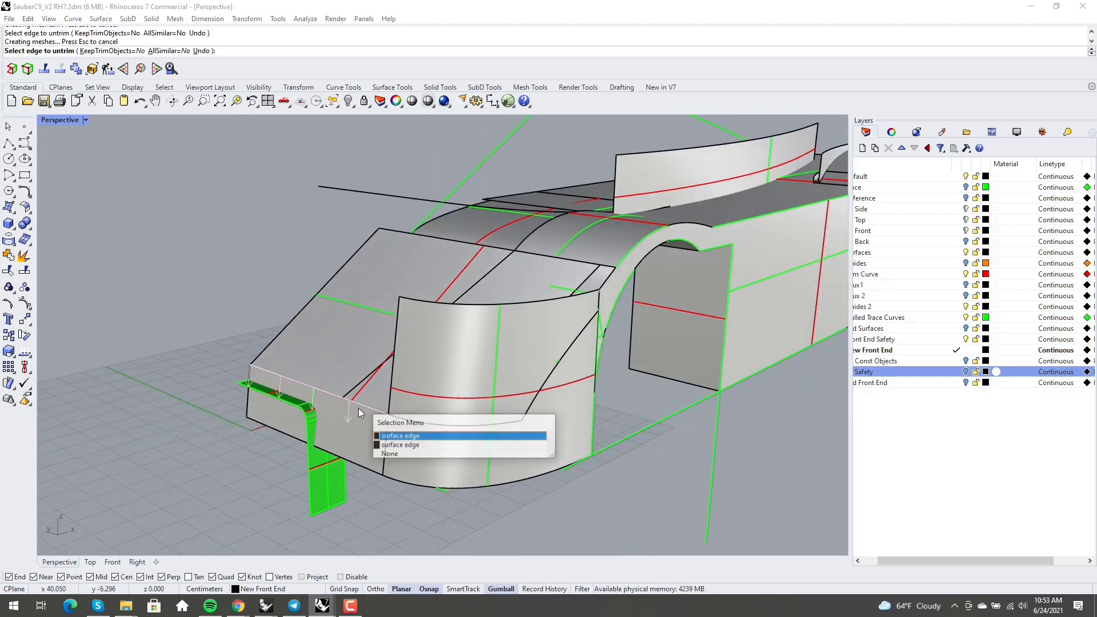
left_click(399, 437)
right_click_drag(400, 439, 351, 438)
key("Escape")
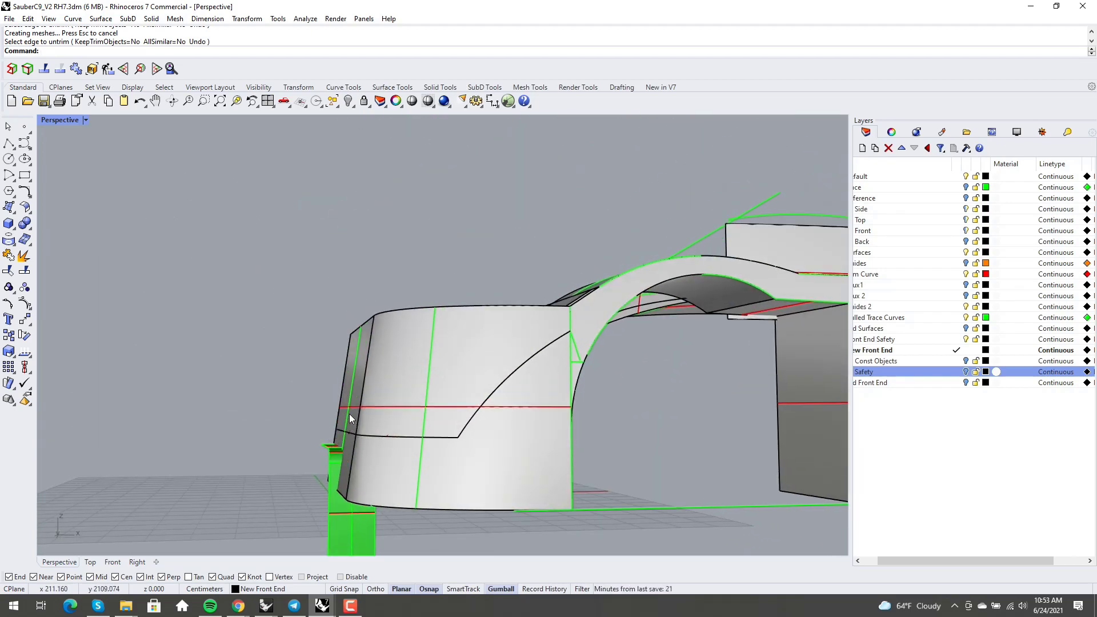
Try to move the front nose face's two upper control points along the X axis.
right_click_drag(391, 359, 399, 433)
scroll(394, 437, "down", 4)
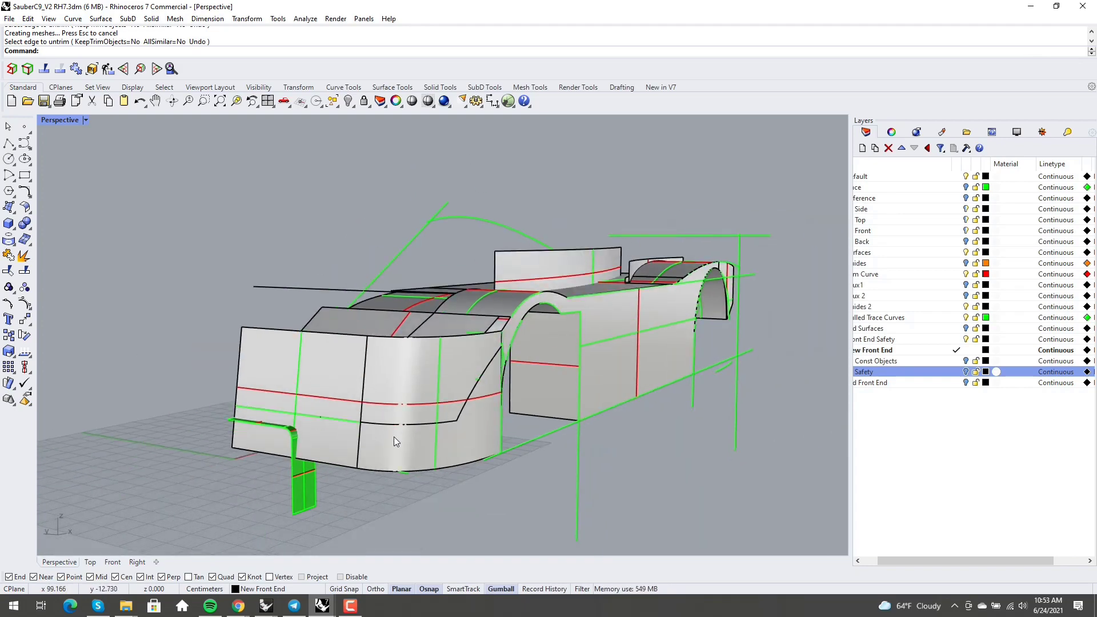
scroll(393, 437, "up", 3)
right_click_drag(371, 332, 352, 362)
left_click(351, 362)
key("F10")
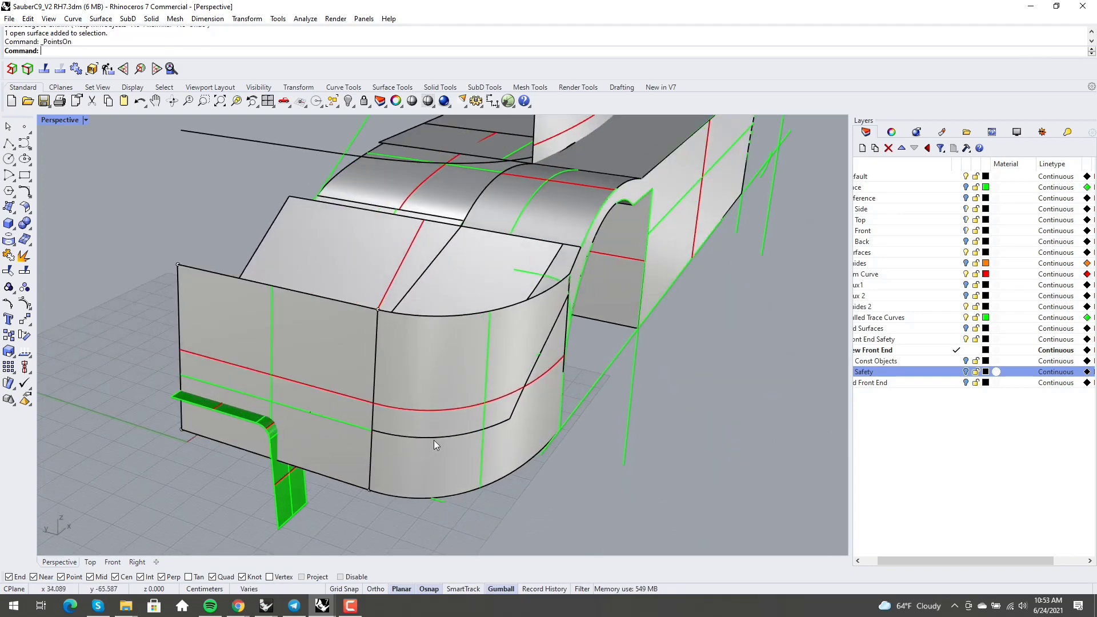
right_click_drag(434, 440, 400, 316)
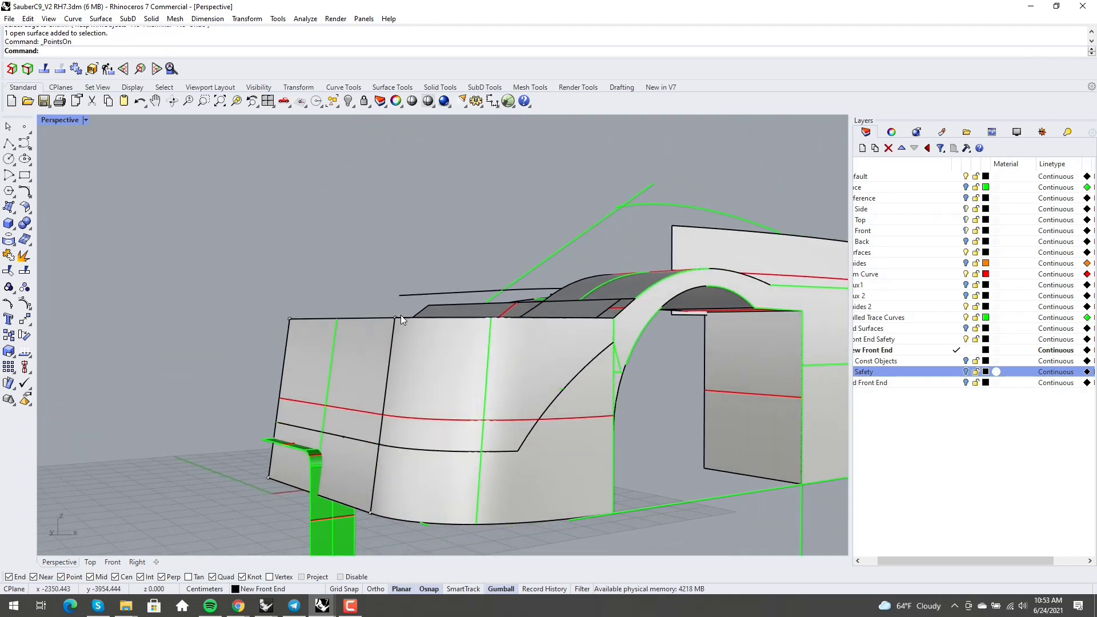
left_click(396, 316)
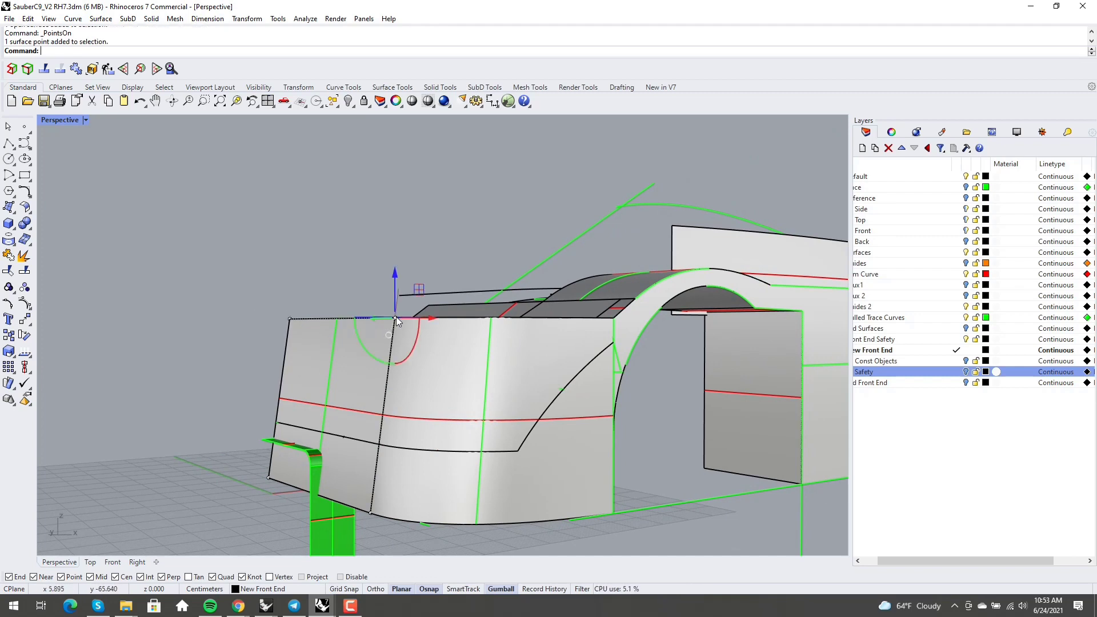
left_click(287, 317, "shift")
right_click_drag(285, 317, 361, 290)
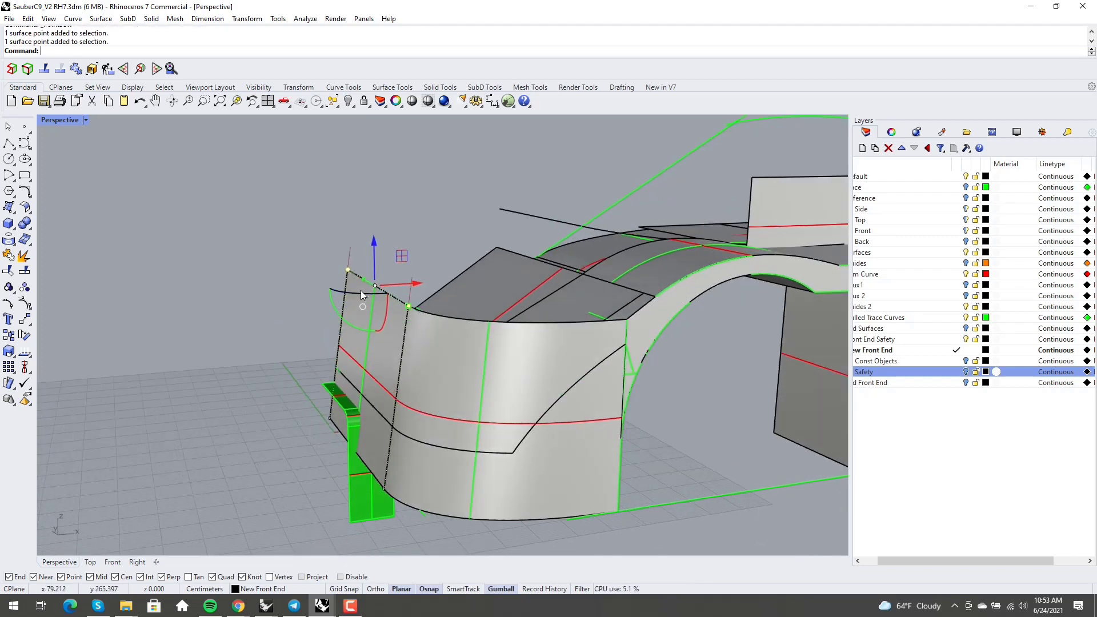
left_click_drag(394, 285, 412, 296)
key("ctrl+z")
Delete the remaining headlight blend surface between the hood and the rounded corner wall.
right_click_drag(241, 293, 399, 363)
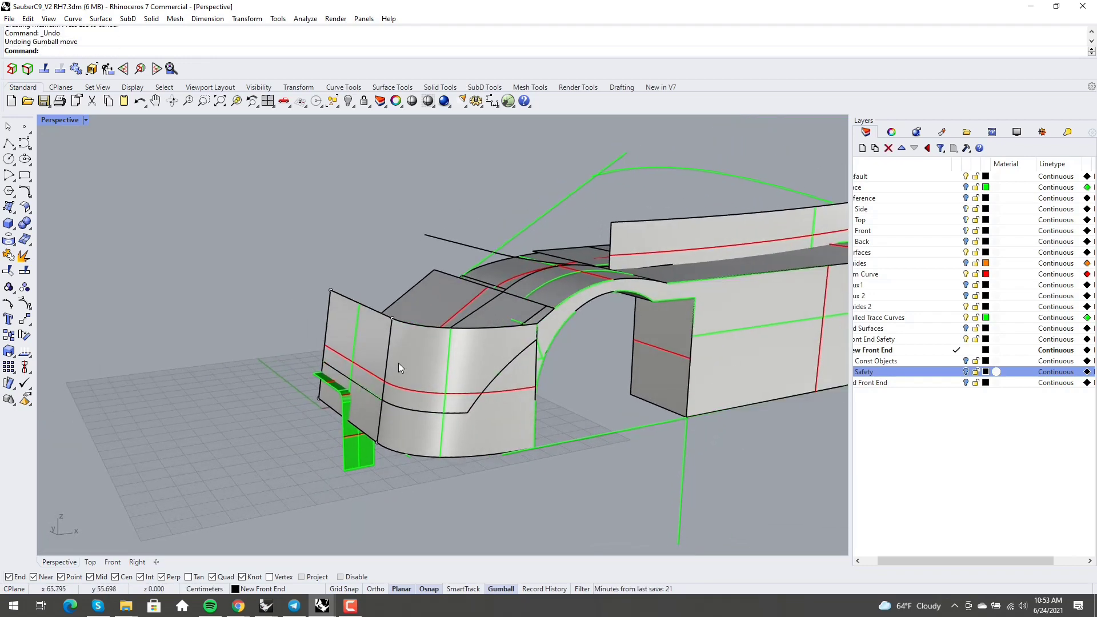
scroll(503, 351, "up", 8)
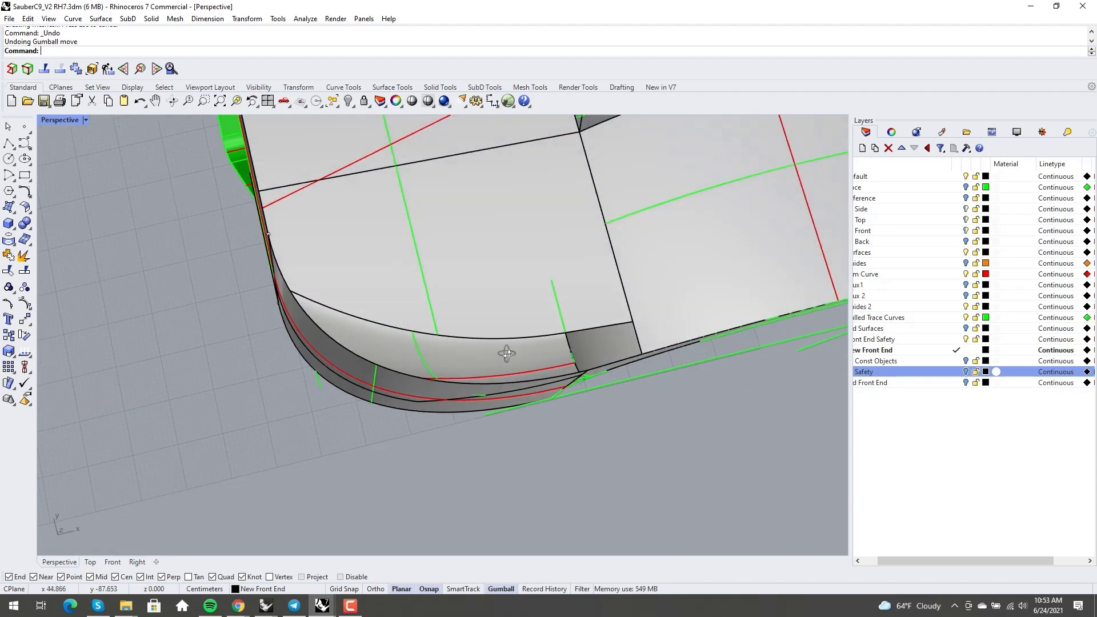
left_click(518, 377)
right_click_drag(518, 377, 529, 380)
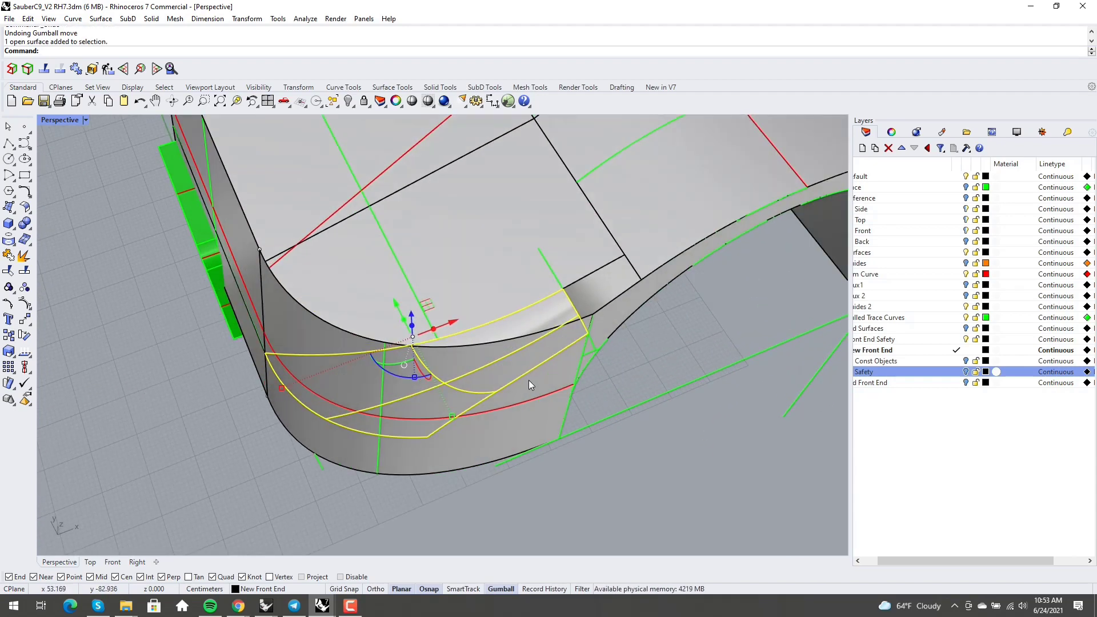
key("Delete")
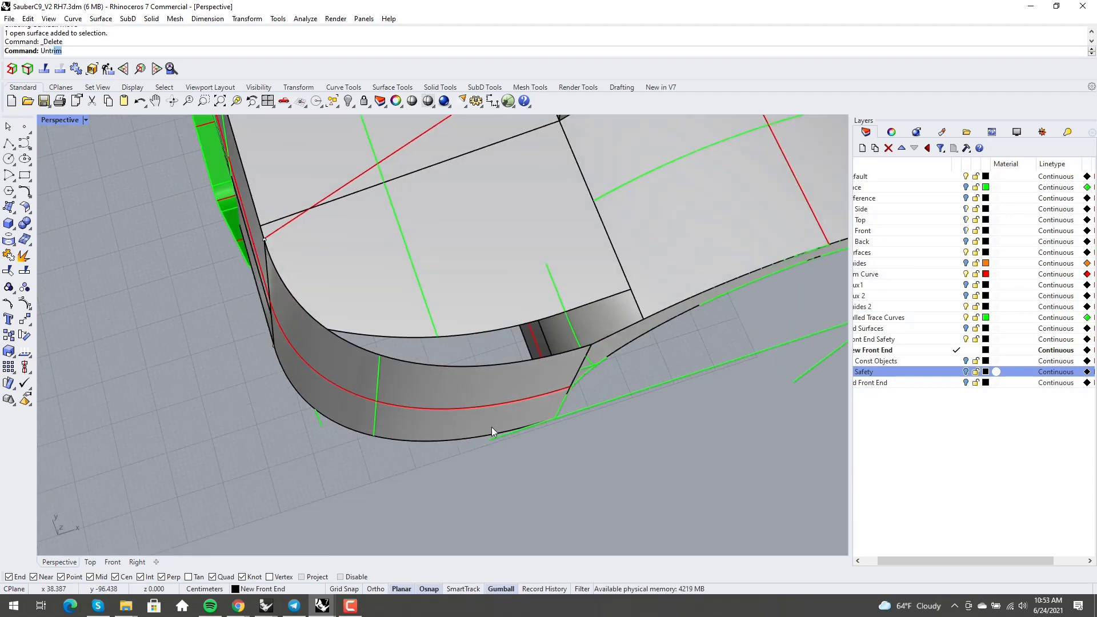
Untrim the hood surface's curved outer edge along the headlight area.
type("Unt")
key("Return")
left_click(533, 323)
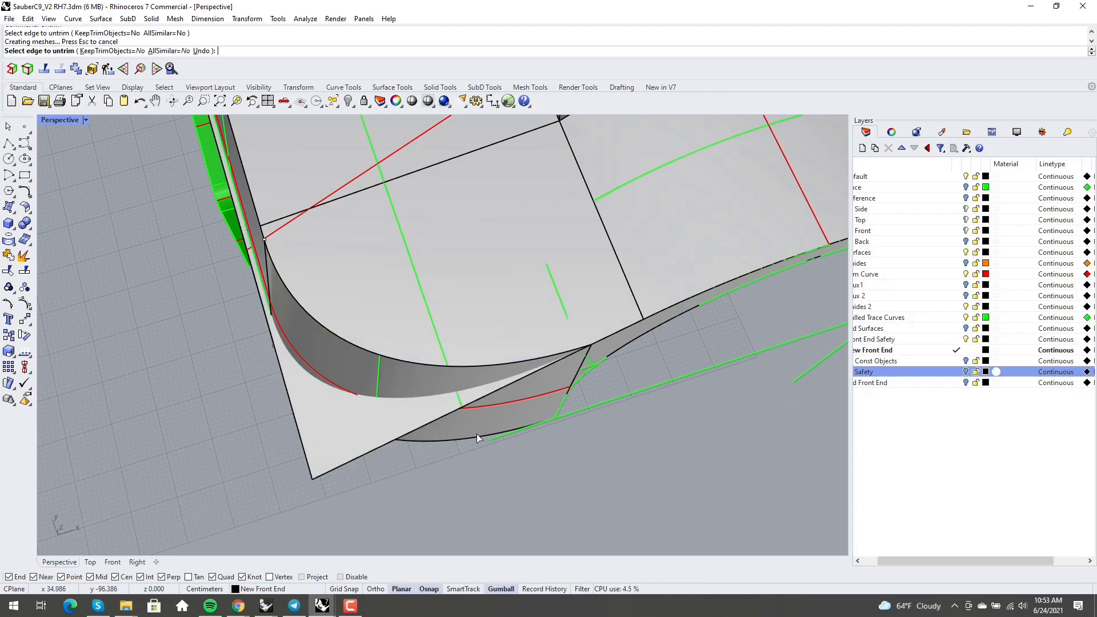
scroll(537, 342, "down", 6)
right_click_drag(536, 343, 513, 432)
mouse_move(512, 432)
right_mouse_down("shift")
mouse_move(487, 453)
mouse_move(512, 415)
right_mouse_up("shift")
right_click(481, 461)
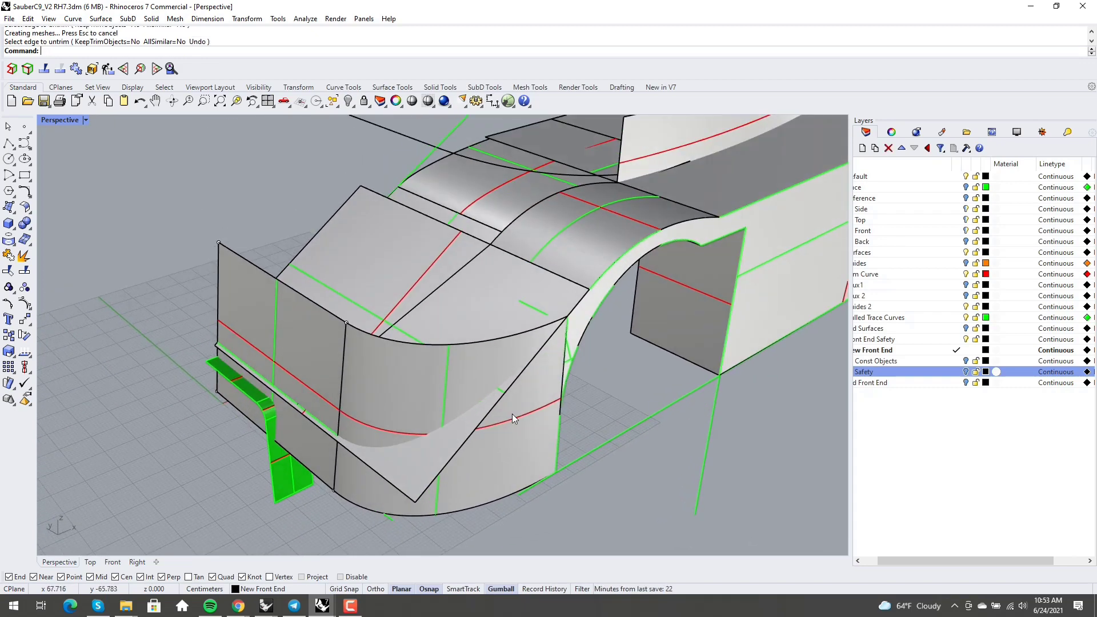
Split the hood surface with the corner wall and front nose face, and delete the piece overhanging the corner.
key("Return")
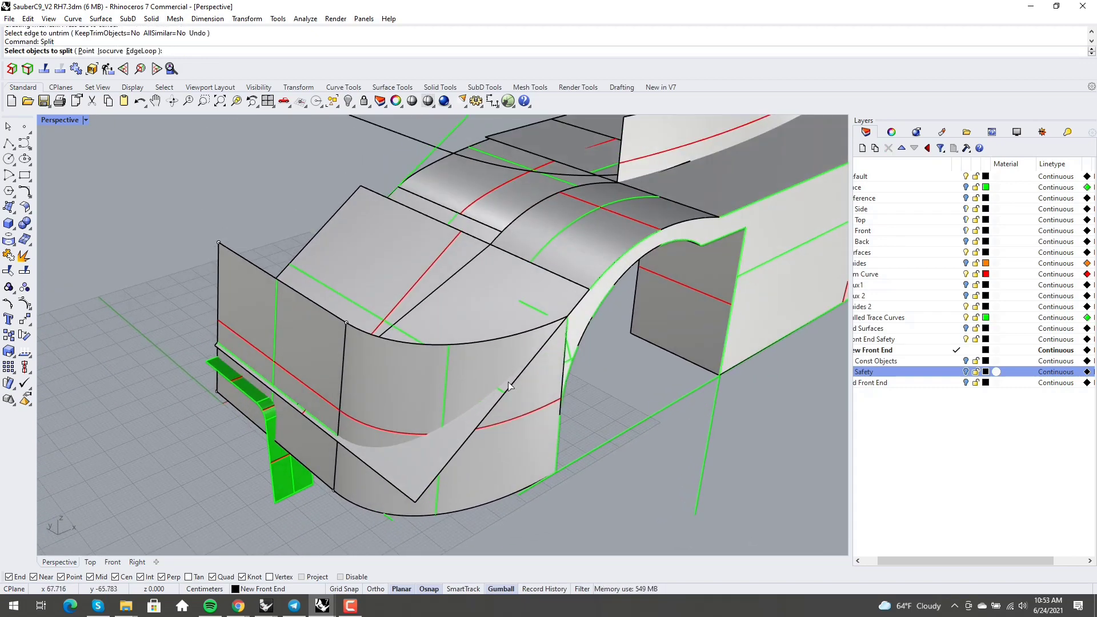
left_click(502, 335)
right_click(501, 339)
left_click(496, 364)
left_click(309, 353)
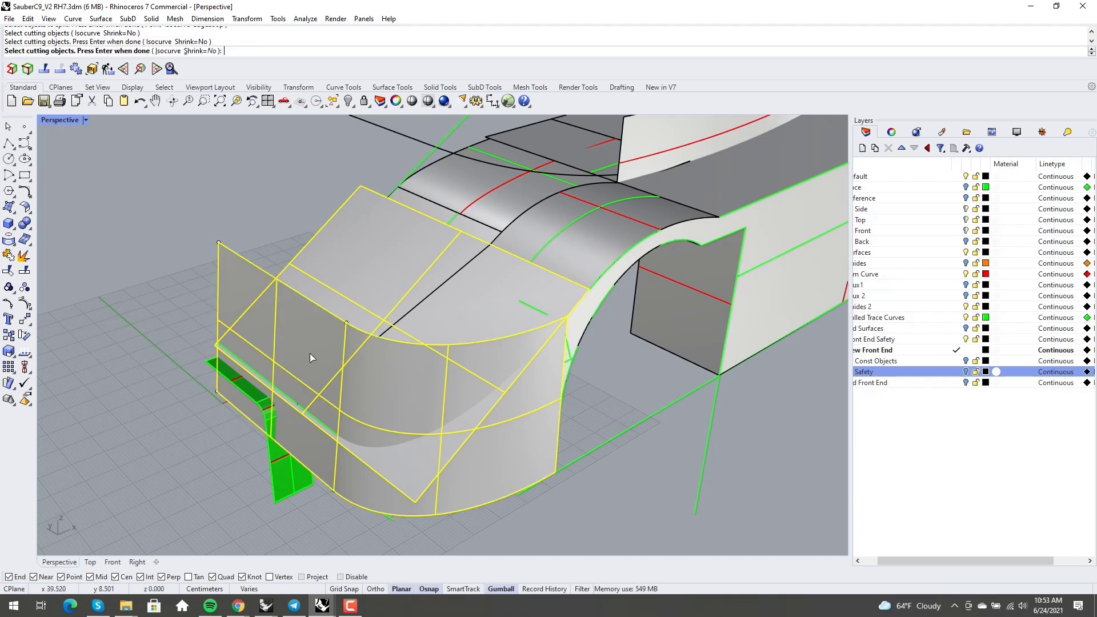
right_click(311, 357)
left_click(403, 461)
key("Delete")
Show the Const Objects sublayer.
right_click_drag(403, 460, 469, 421)
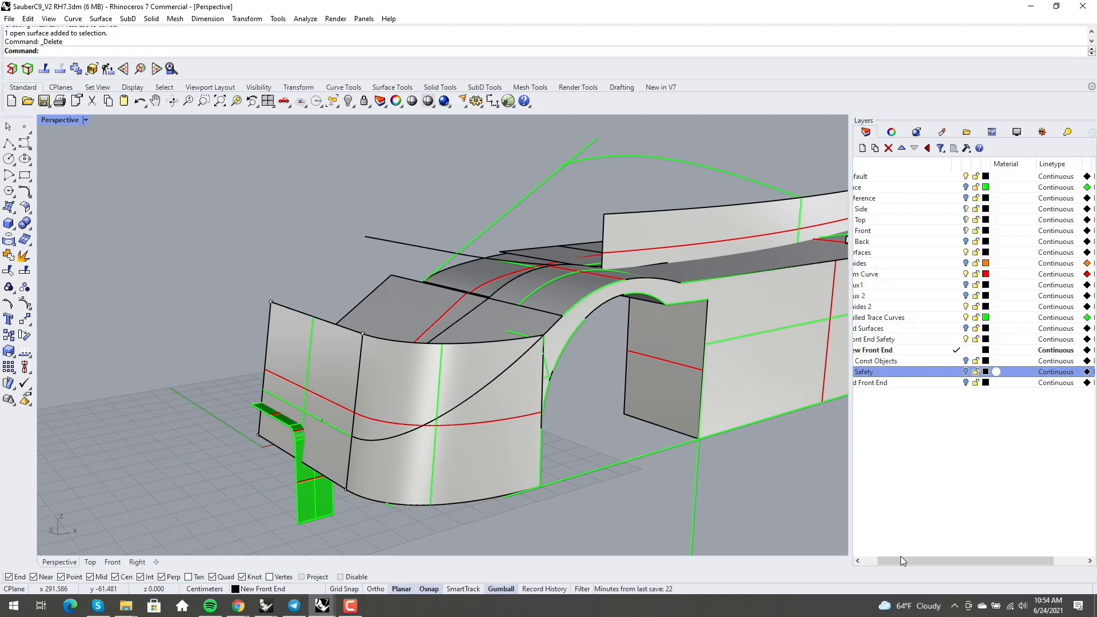
left_click_drag(900, 560, 856, 553)
left_click(986, 361)
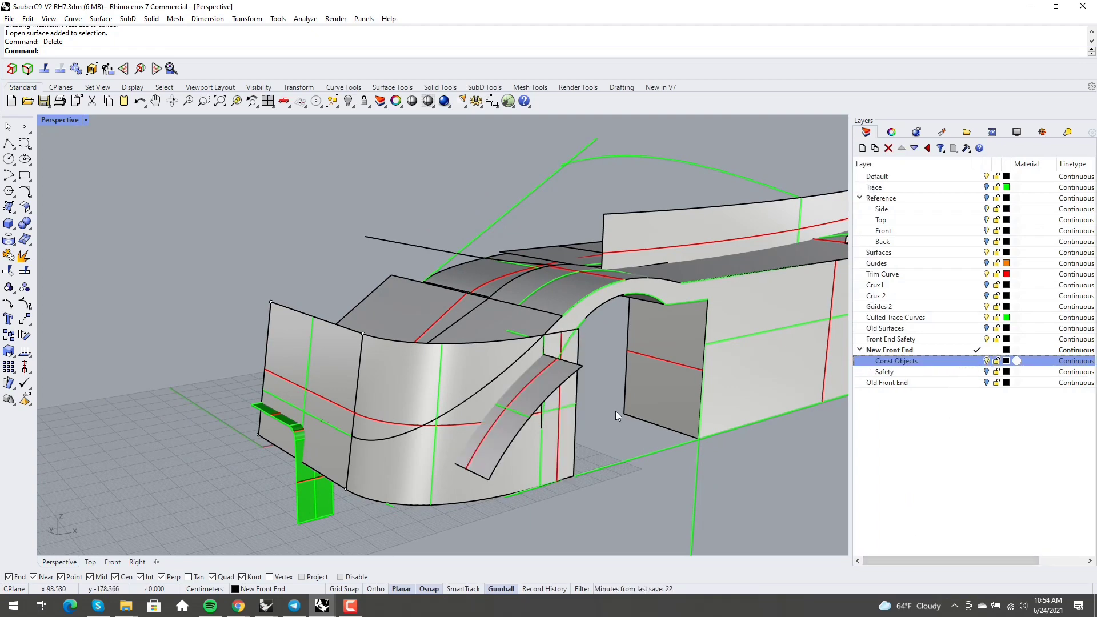
Examine the flat construction surface that continues the corner wall back into the front wheel arch.
right_click_drag(513, 405, 570, 420)
left_click(570, 420)
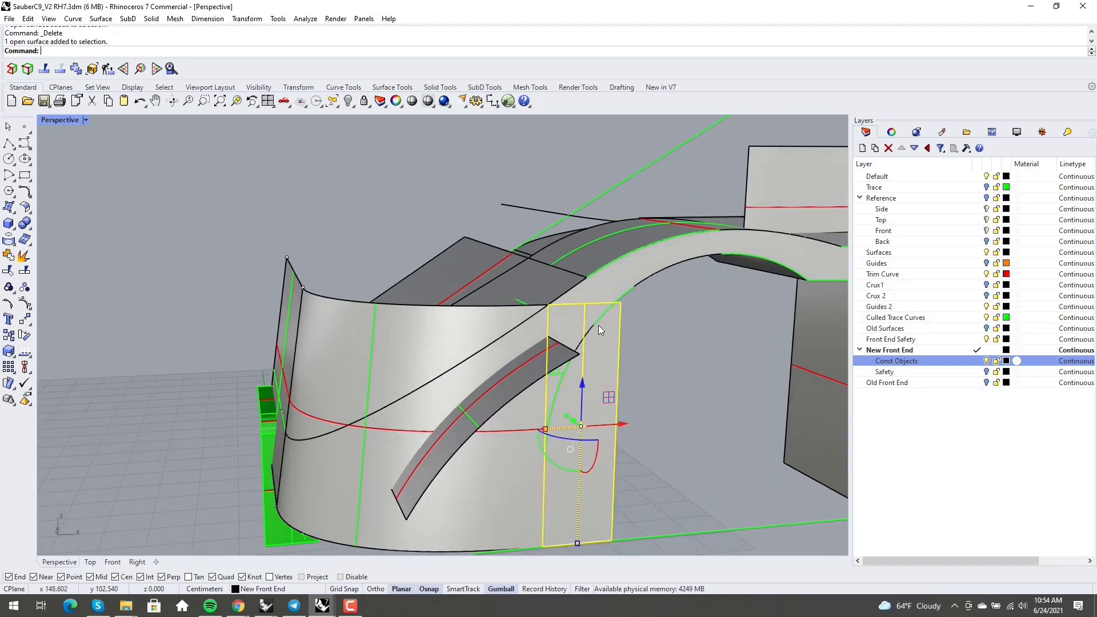
scroll(629, 345, "down", 5)
right_click_drag(629, 345, 649, 355)
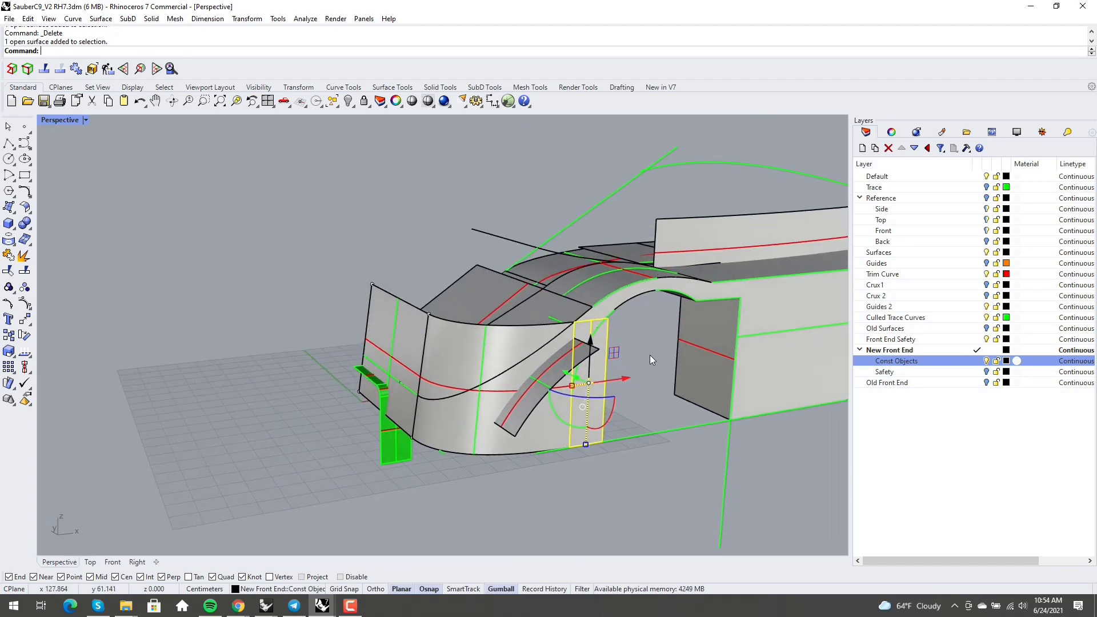
left_click(649, 354)
left_click(693, 305)
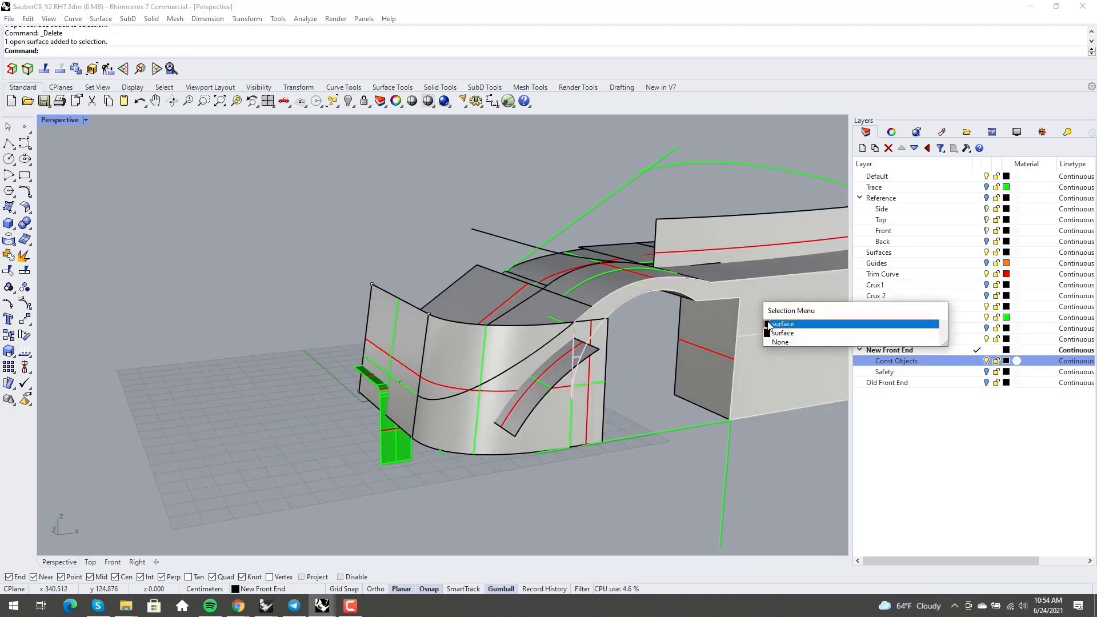
left_click(782, 333)
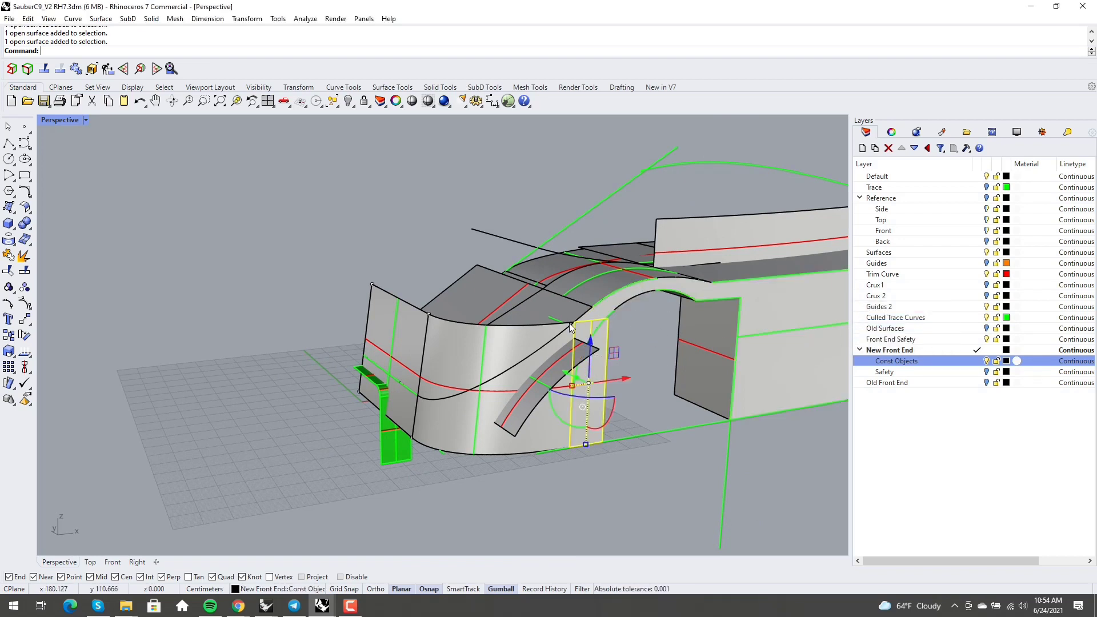
right_click_drag(571, 437, 582, 479)
left_click(581, 479)
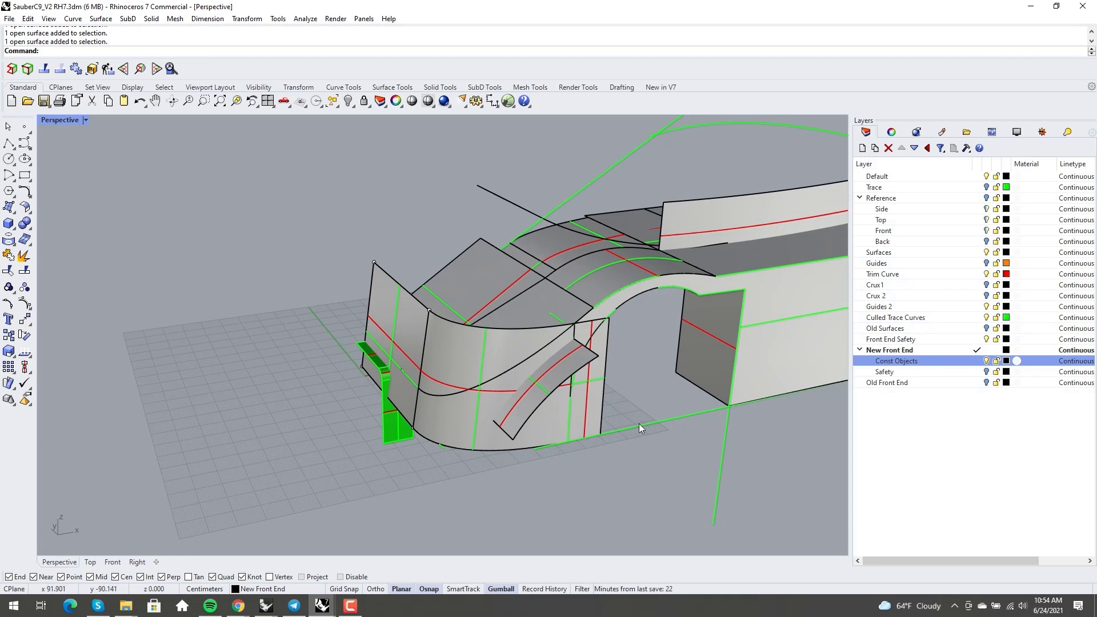
Examine the vertical trace curve at the corner wall's rear edge and the body side surface around the front wheel arch.
left_click(566, 424)
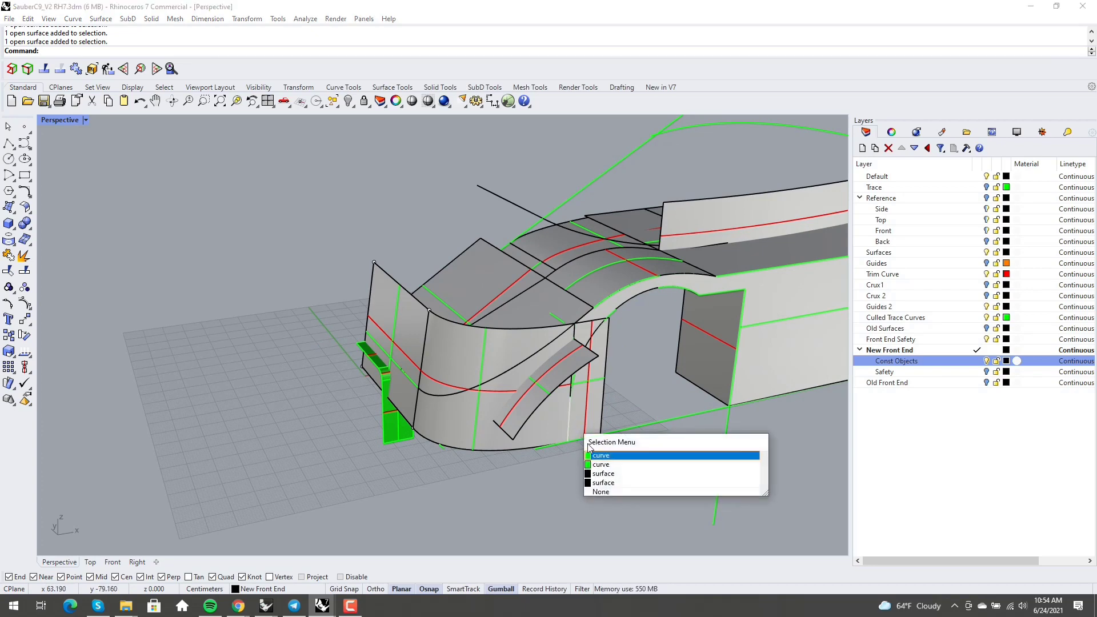
left_click(605, 464)
scroll(573, 420, "up", 5)
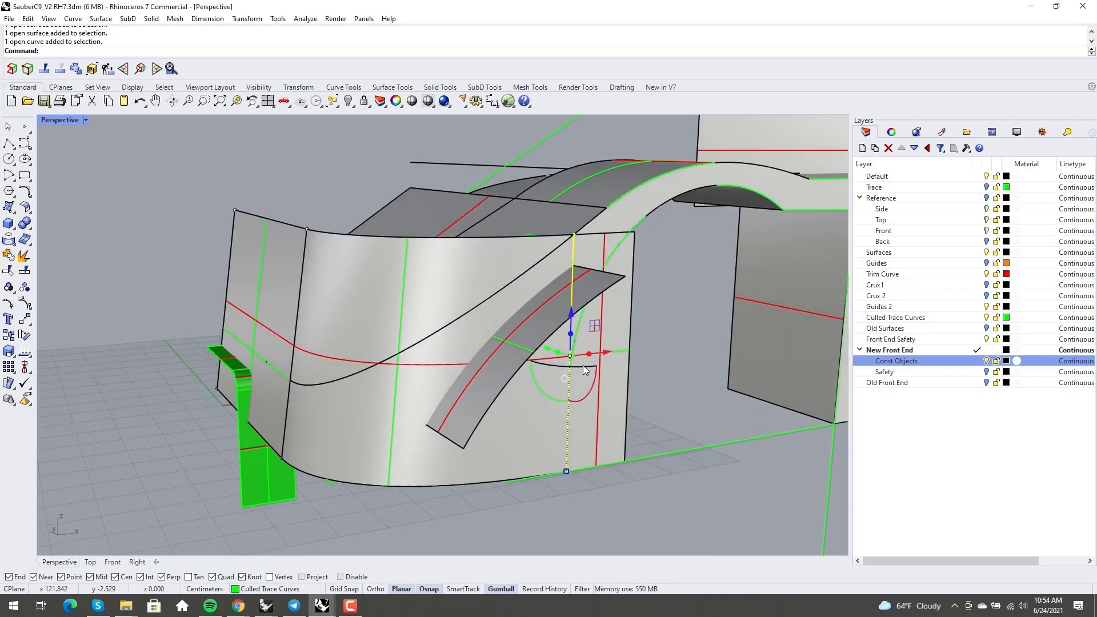
scroll(399, 437, "down", 4)
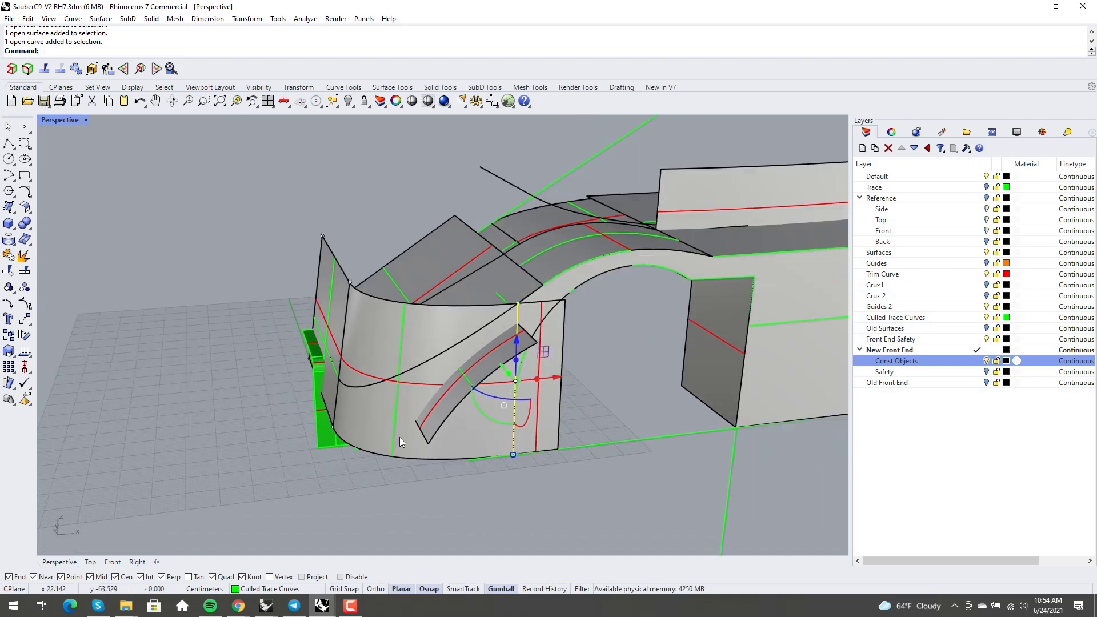
left_click(486, 470)
right_click_drag(400, 437, 534, 448)
left_click(544, 283)
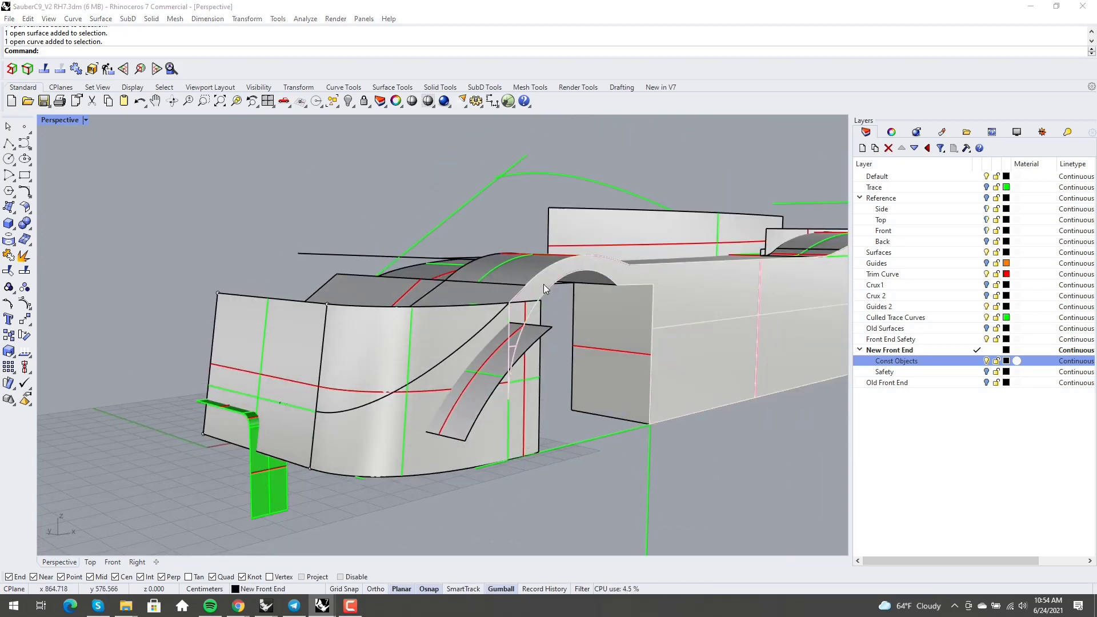
left_click(574, 313)
scroll(551, 271, "down", 4)
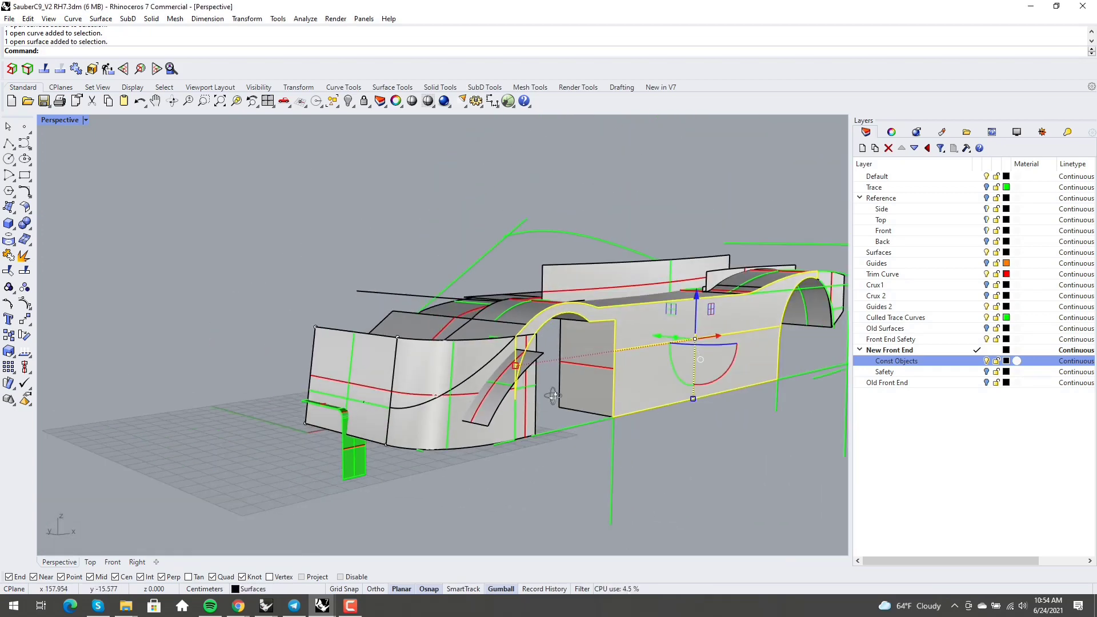
right_click_drag(550, 273, 521, 361)
scroll(566, 464, "up", 6)
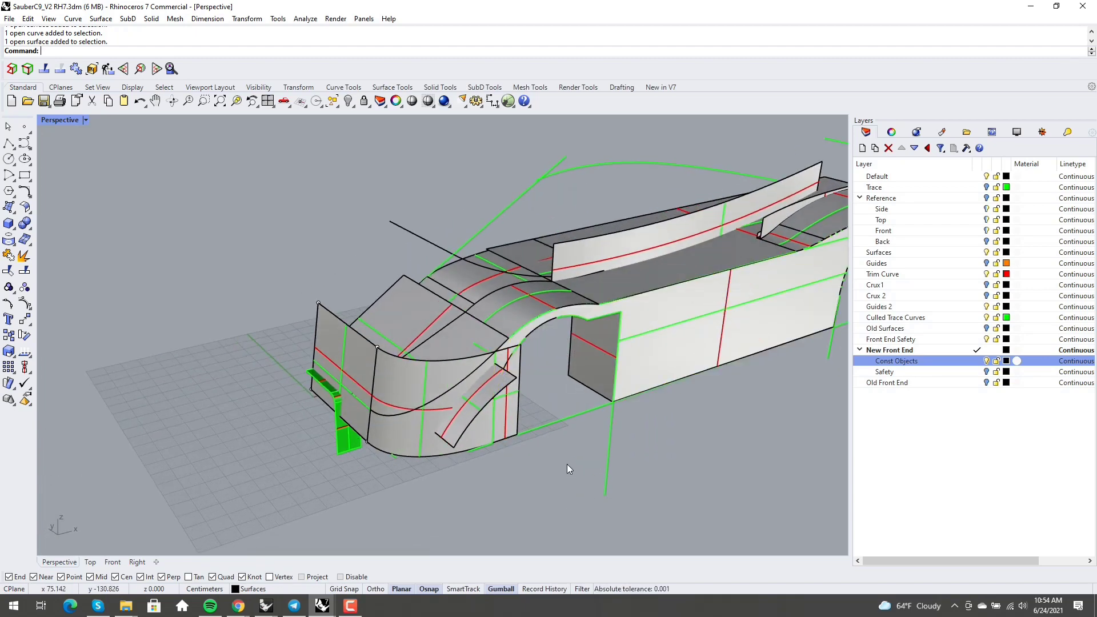
Check how the flat construction surface and the curved strip line up with the corner wall ahead of the wheel arch.
left_click(469, 374)
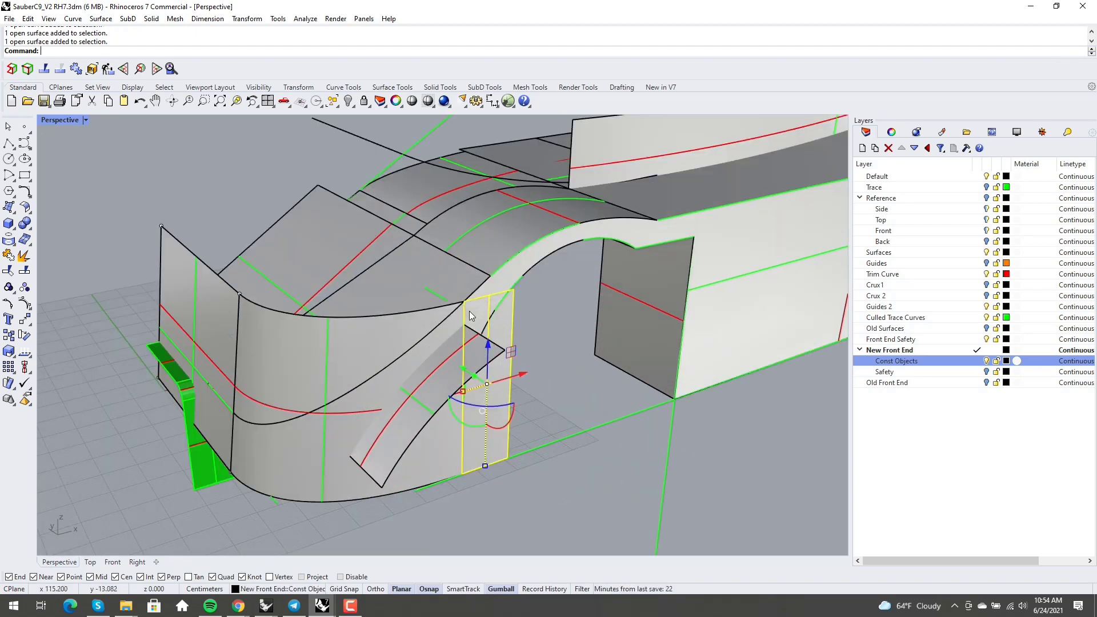
right_click_drag(469, 311, 458, 311)
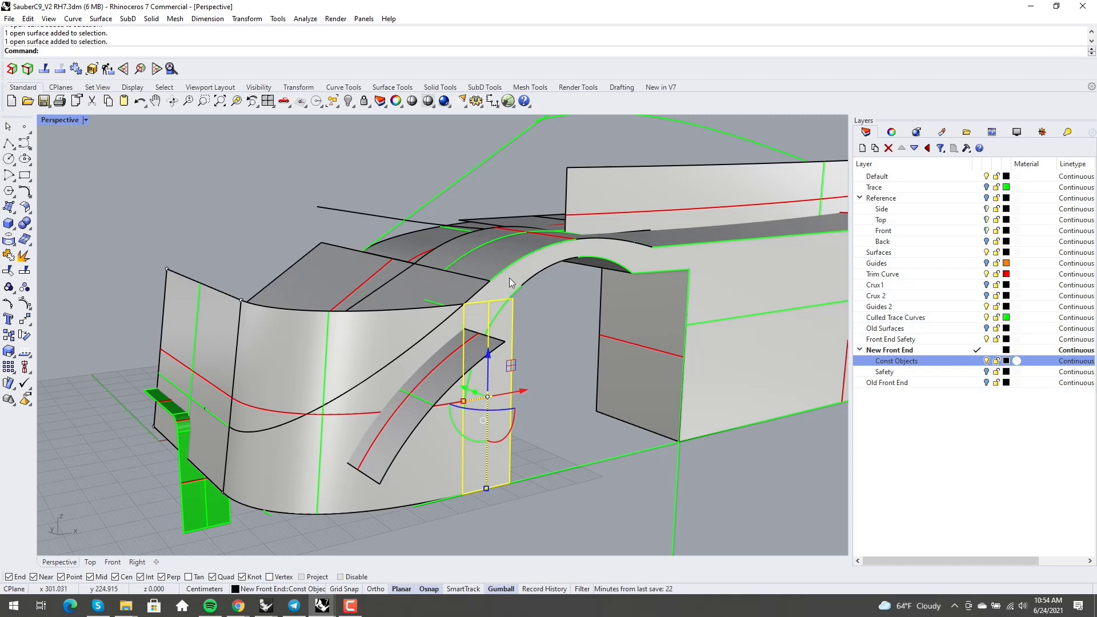
scroll(509, 277, "down", 3)
right_click_drag(465, 340, 480, 372)
left_click(458, 437)
right_click_drag(465, 422, 461, 430)
scroll(485, 381, "up", 3)
mouse_move(485, 381)
right_mouse_down()
mouse_move(474, 395)
mouse_move(479, 369)
right_mouse_up()
right_click_drag(467, 384, 456, 374)
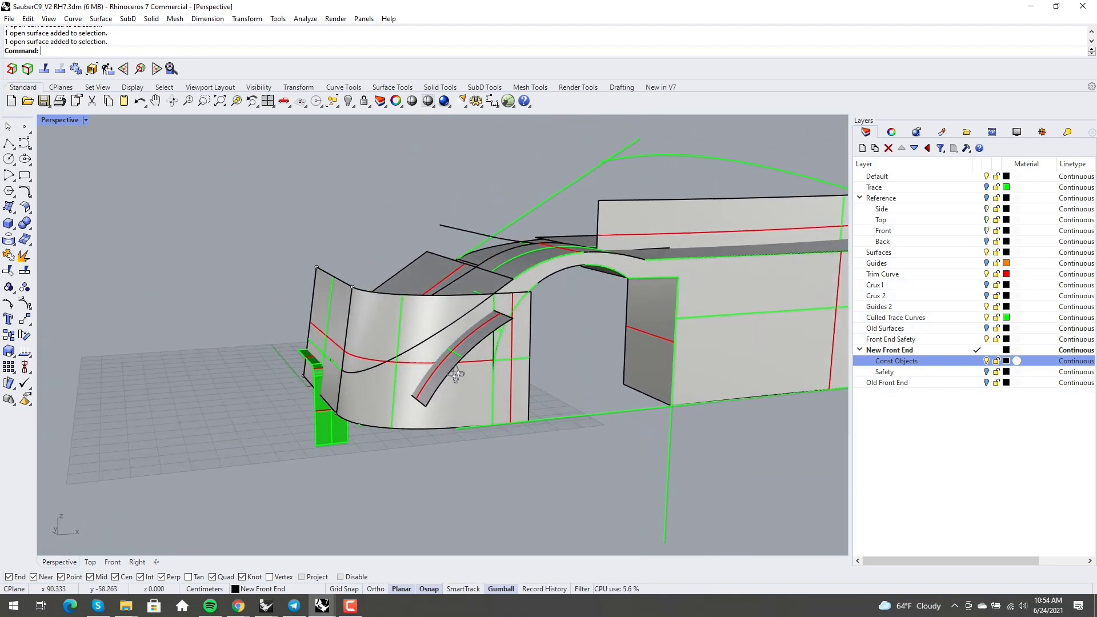
right_click_drag(383, 303, 350, 292)
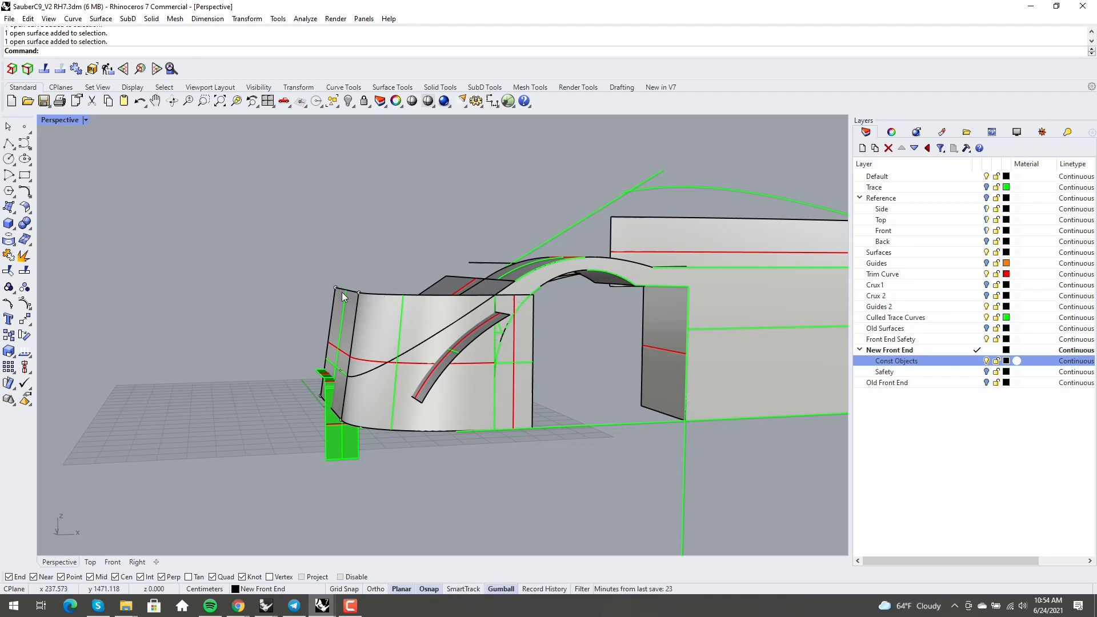
right_click_drag(343, 296, 438, 331)
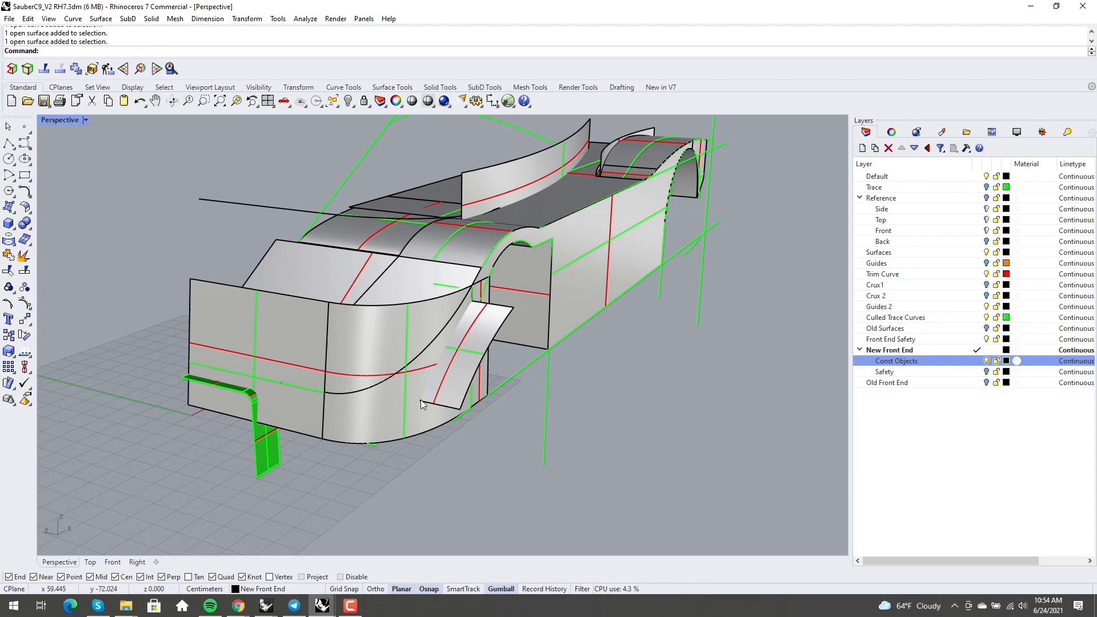
Split the rounded corner wall with the sloping hood surface and delete the piece standing above the hood.
type("plit")
key("Return")
left_click(426, 347)
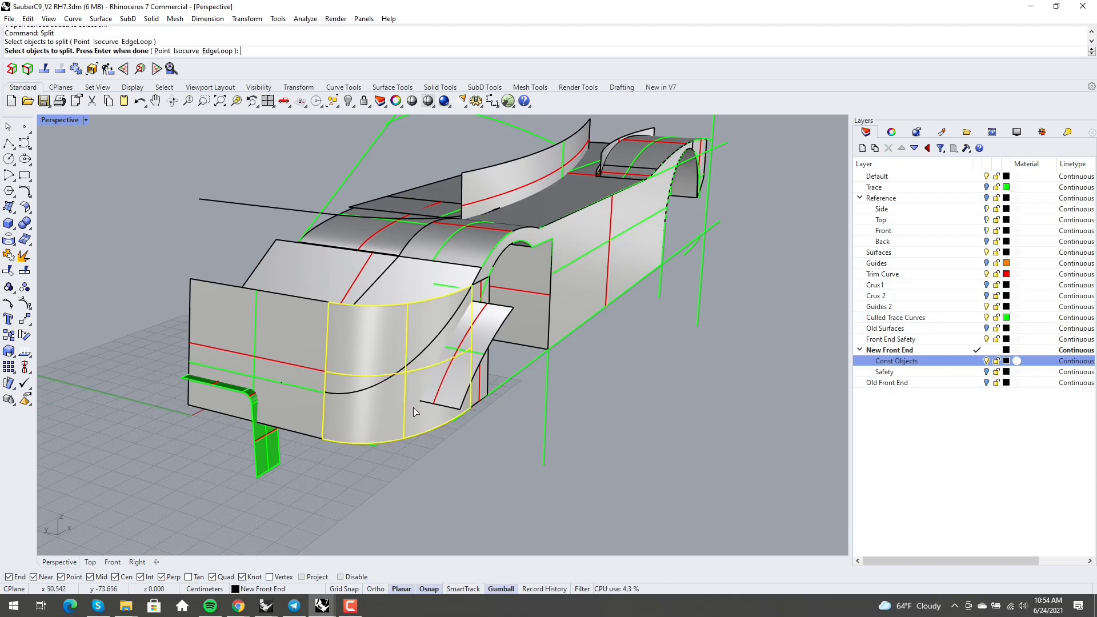
key("Return")
right_click_drag(426, 347, 319, 331)
left_click(425, 280)
key("Return")
left_click(403, 318)
key("Escape")
Try to split the front nose face with the hood surface, and undo the deletion of the face.
key("Return")
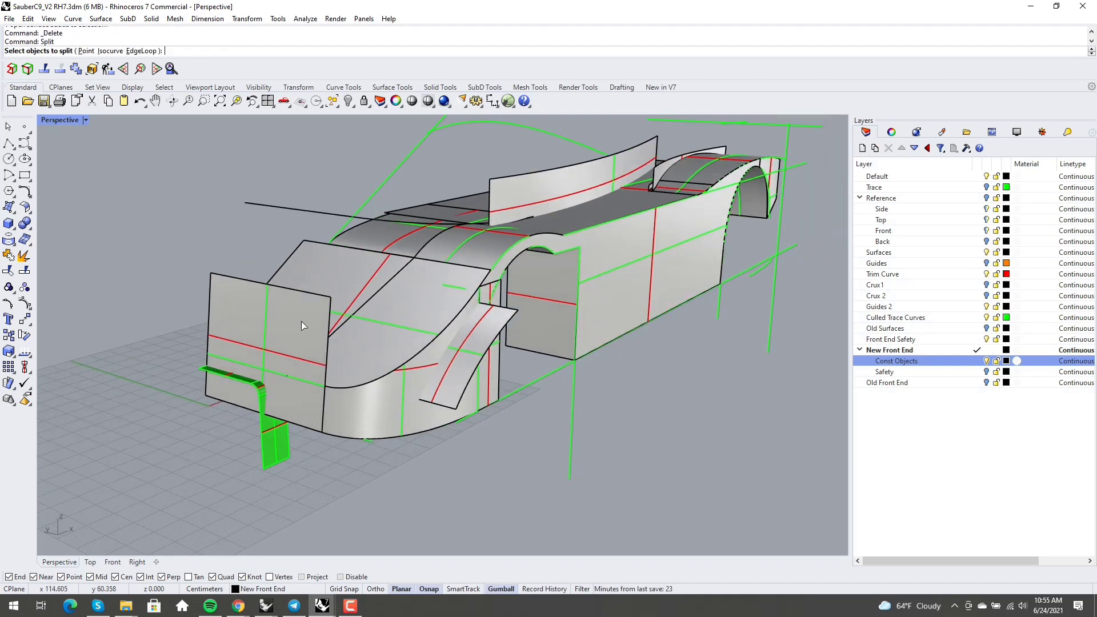
left_click(300, 321)
key("Return")
left_click(353, 333)
key("Return")
left_click(328, 328)
key("Delete")
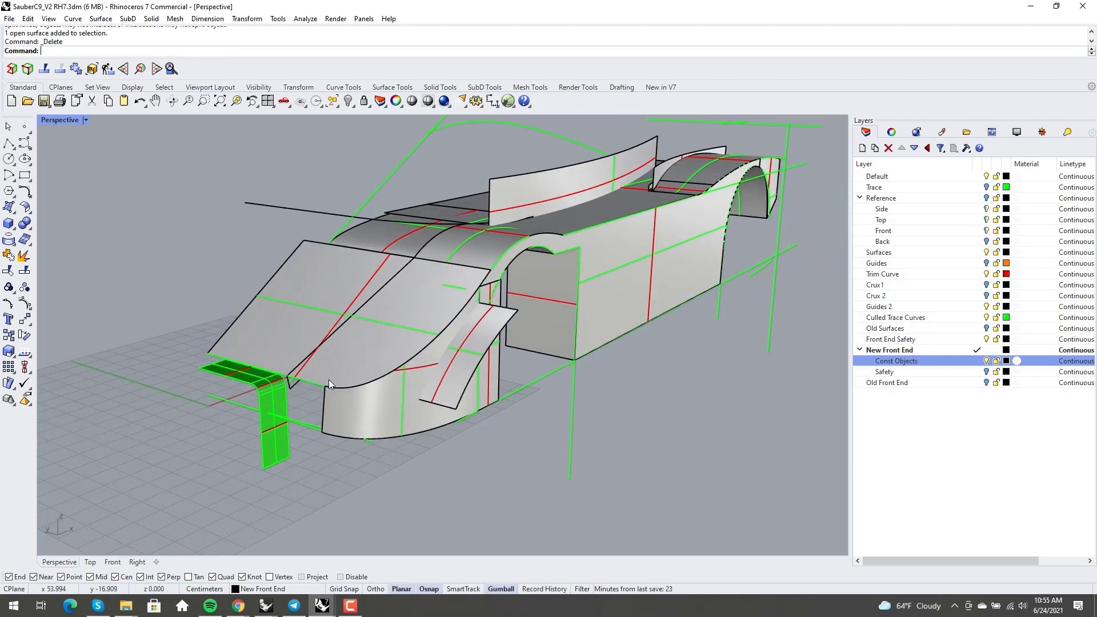
key("ctrl+z")
Split the front nose face along the isocurve through the hood edge's centreline end, and delete the thin sliver beyond it.
scroll(318, 402, "up", 5)
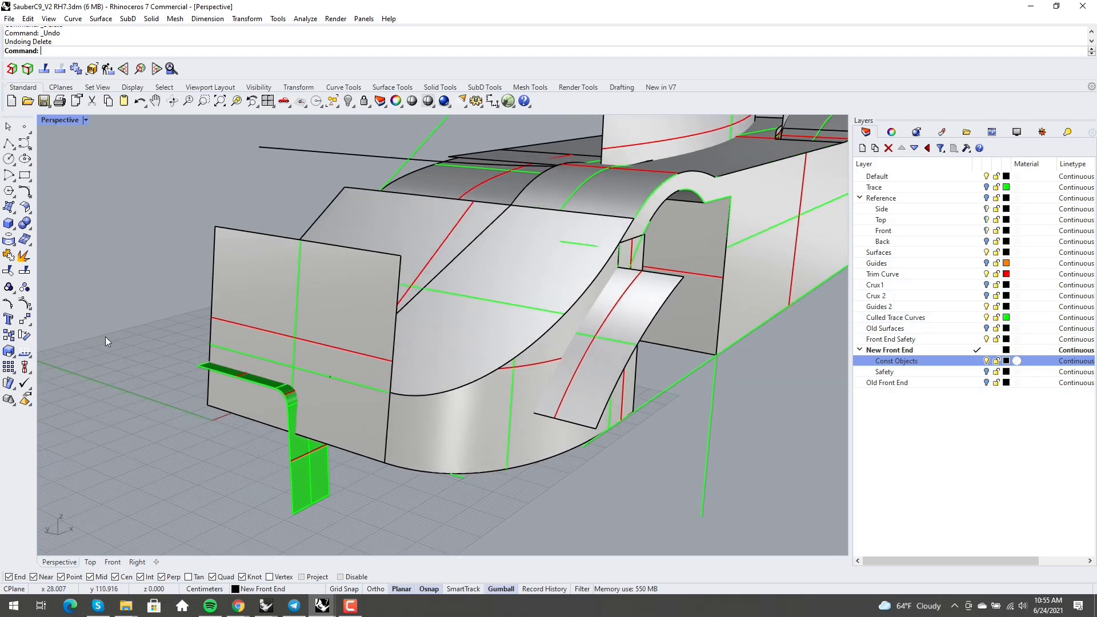
right_click_drag(105, 337, 257, 366)
scroll(217, 388, "up", 6)
right_click_drag(215, 394, 320, 394, "shift")
scroll(178, 406, "up", 4)
scroll(178, 406, "up", 2)
right_click_drag(186, 408, 276, 401, "shift")
scroll(275, 400, "up", 6)
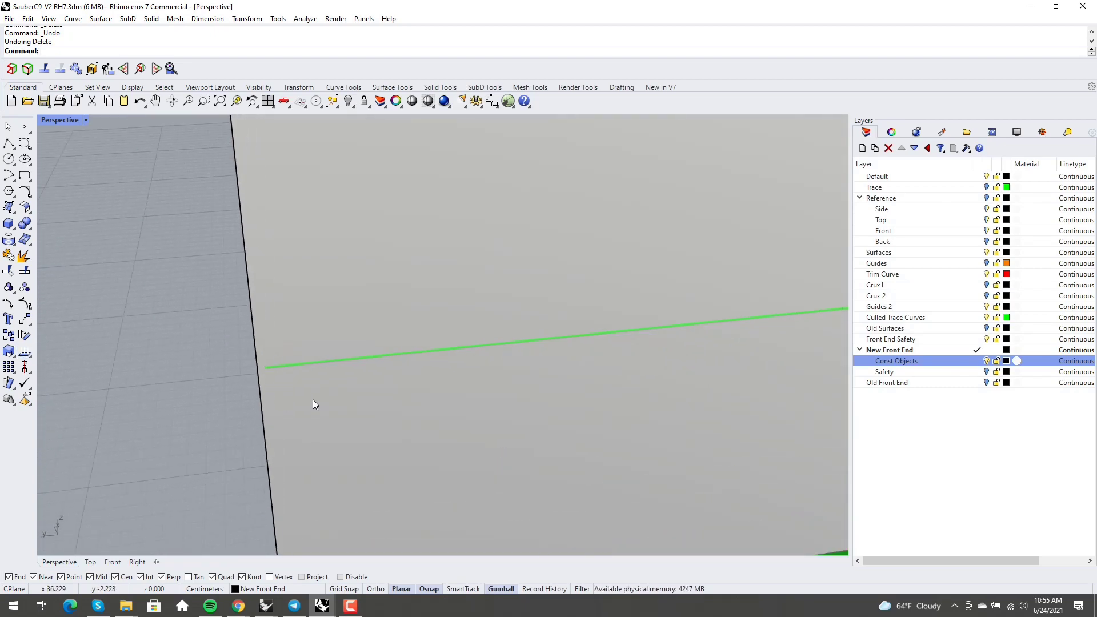
key("ctrl+shift+s")
left_click(312, 399)
left_click(266, 381)
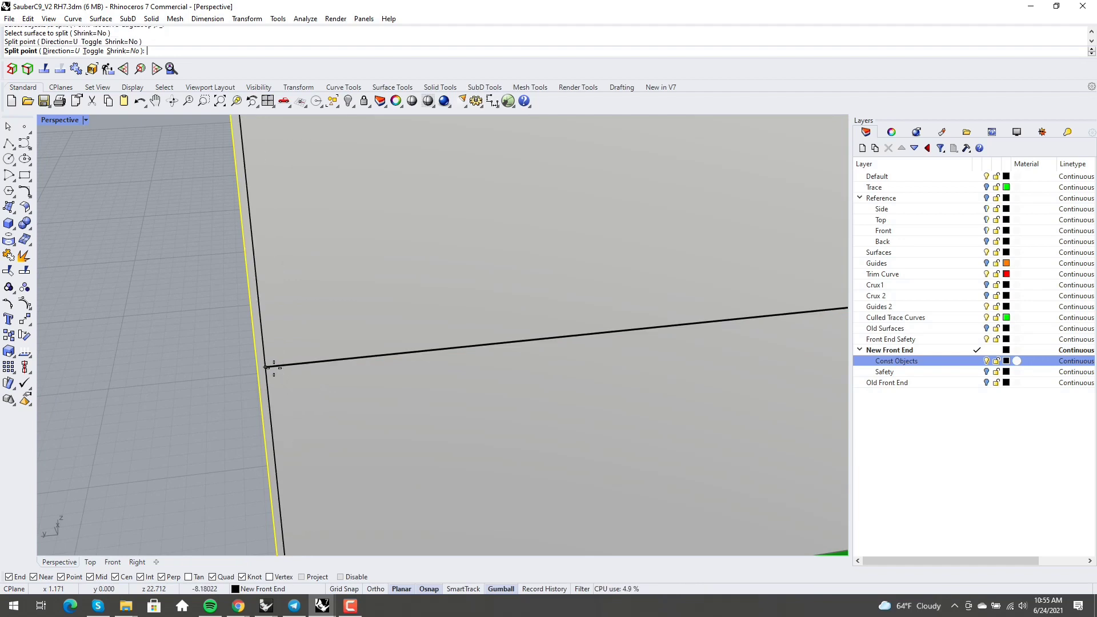
key("Return")
left_click(265, 382)
left_click(305, 408)
key("Delete")
Shrink the trimmed front nose face to its new centreline edge with ShrinkTrimmedSrf.
left_click(305, 401)
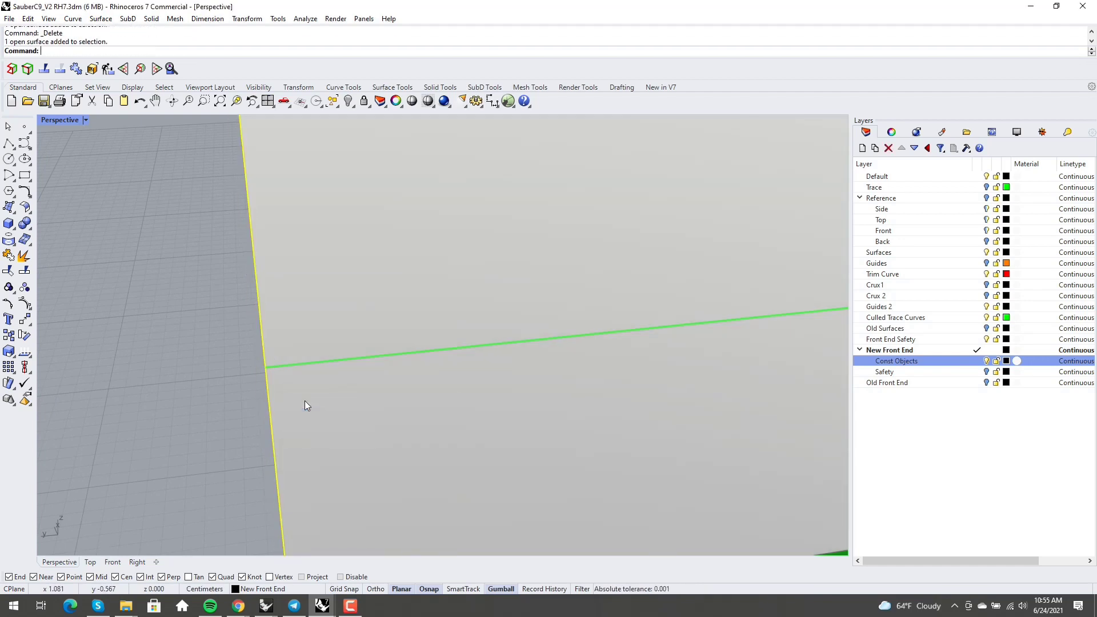
type("ShrinkTrimmedSrf")
key("Return")
scroll(304, 400, "down", 9)
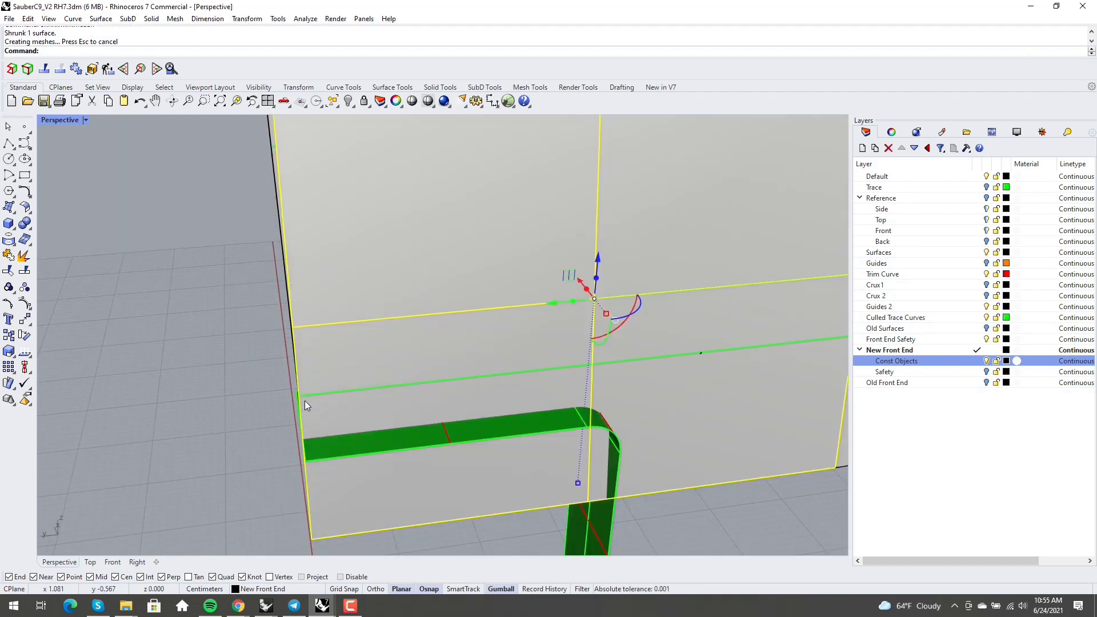
key("Escape")
Split the front nose face with the hood surface and delete the piece above the hood.
right_click_drag(304, 400, 401, 404)
type("Sp")
key("Return")
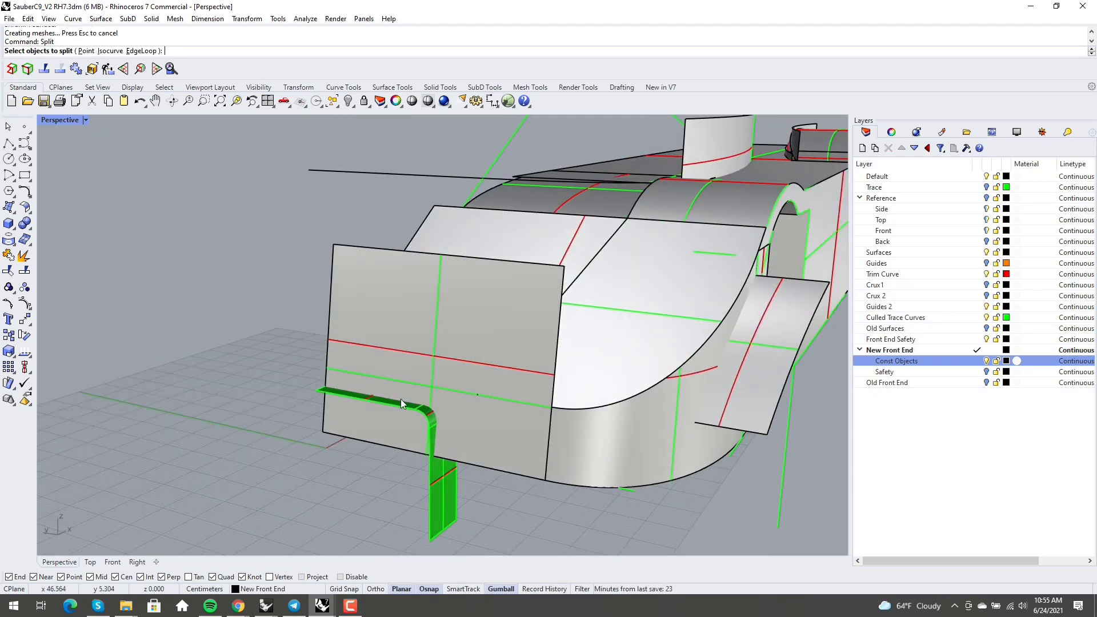
left_click(440, 315)
key("Return")
left_click(600, 309)
key("Return")
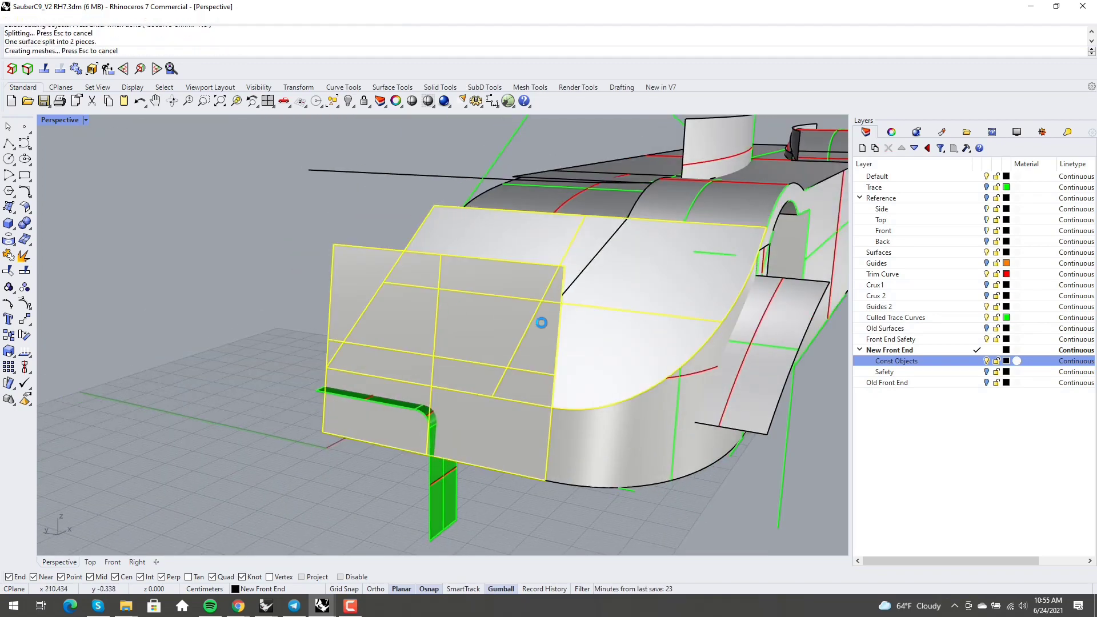
left_click(541, 323)
key("Delete")
Compare the trimmed nose, corner wall and curved side strip with the front corner in the car's reference photo.
right_click_drag(487, 338, 523, 330)
right_click_drag(459, 430, 607, 365)
right_click_drag(536, 406, 565, 374)
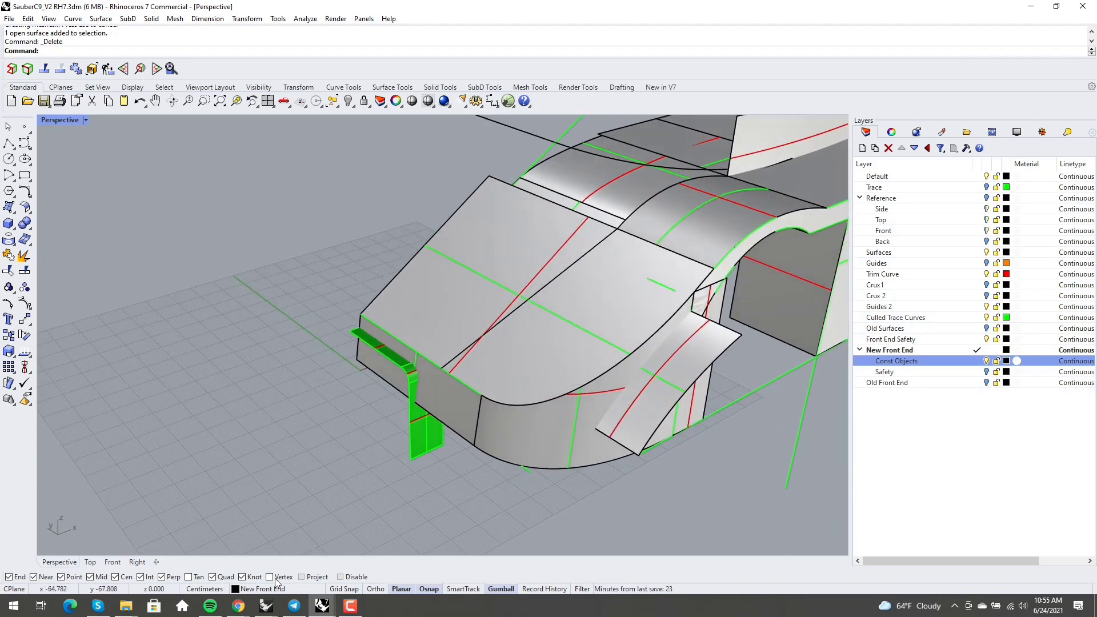
mouse_move(245, 608)
left_click(298, 559)
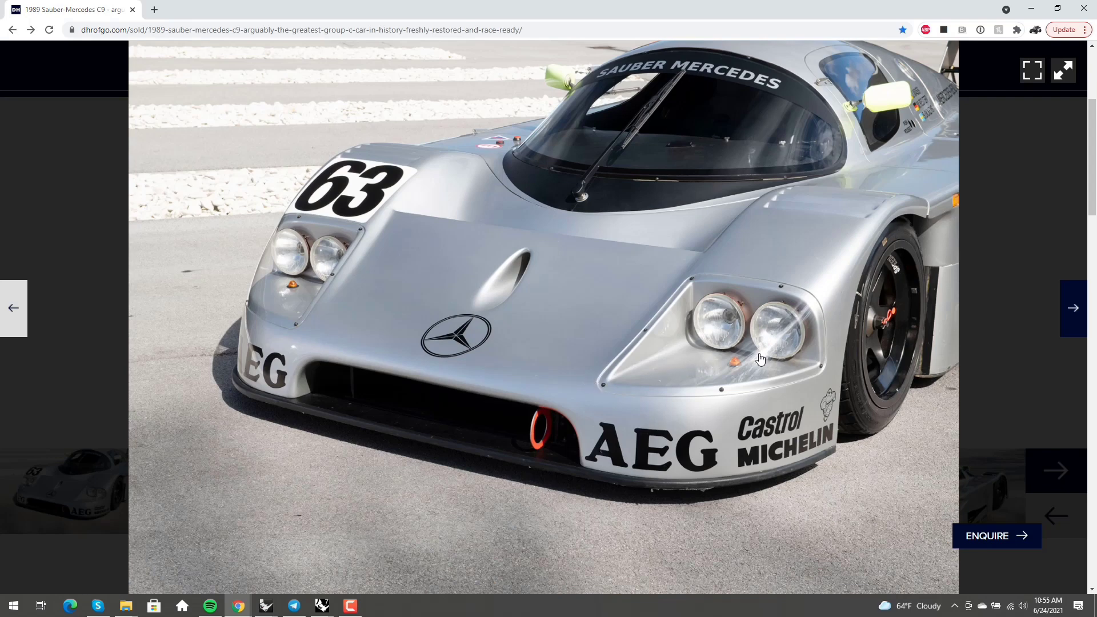
left_click(1030, 12)
right_click_drag(495, 359, 457, 388)
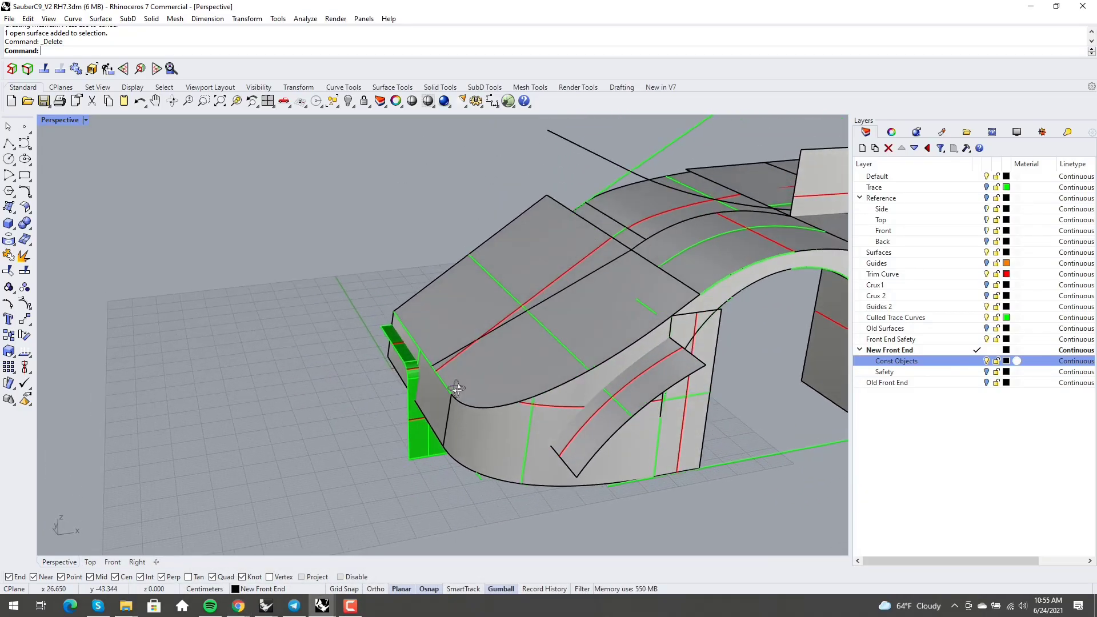
left_click(618, 403)
key("Escape")
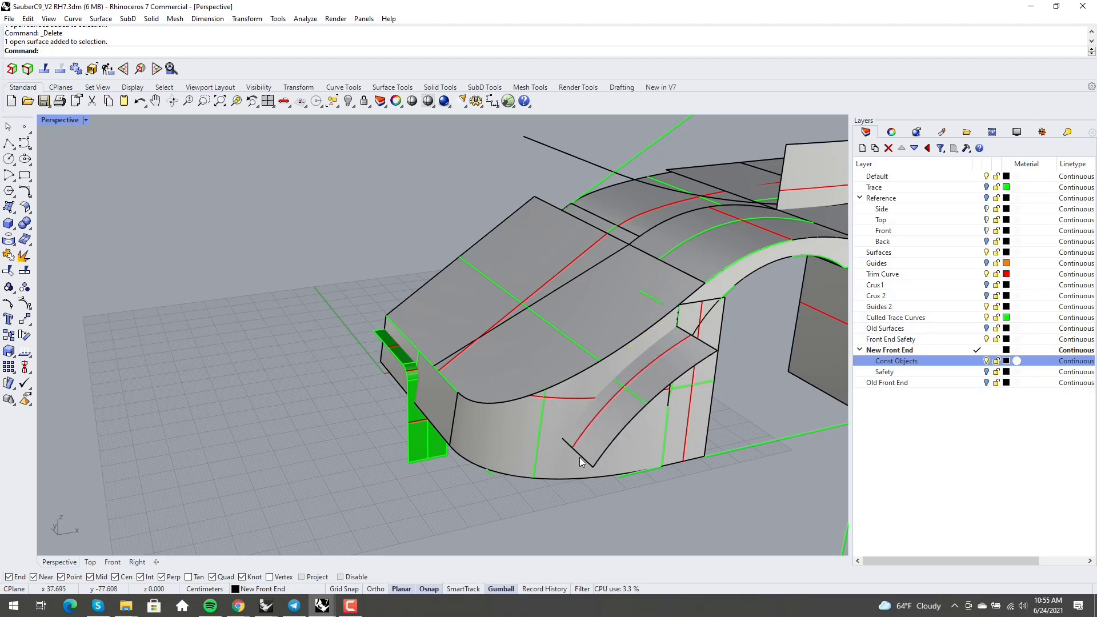
right_click_drag(577, 459, 631, 372)
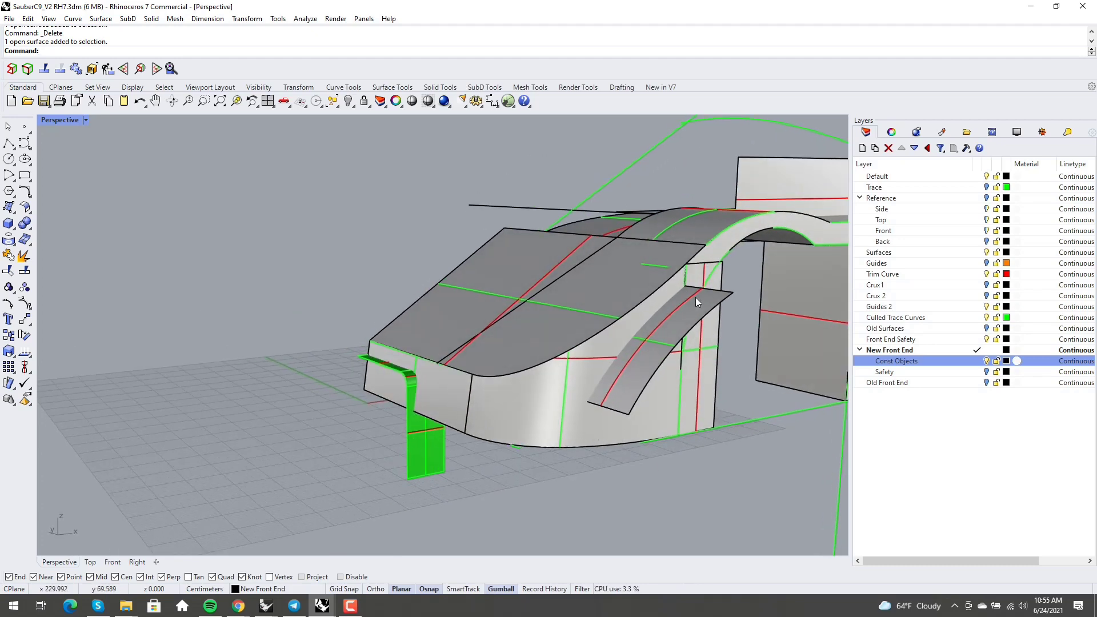
right_click_drag(694, 297, 663, 293)
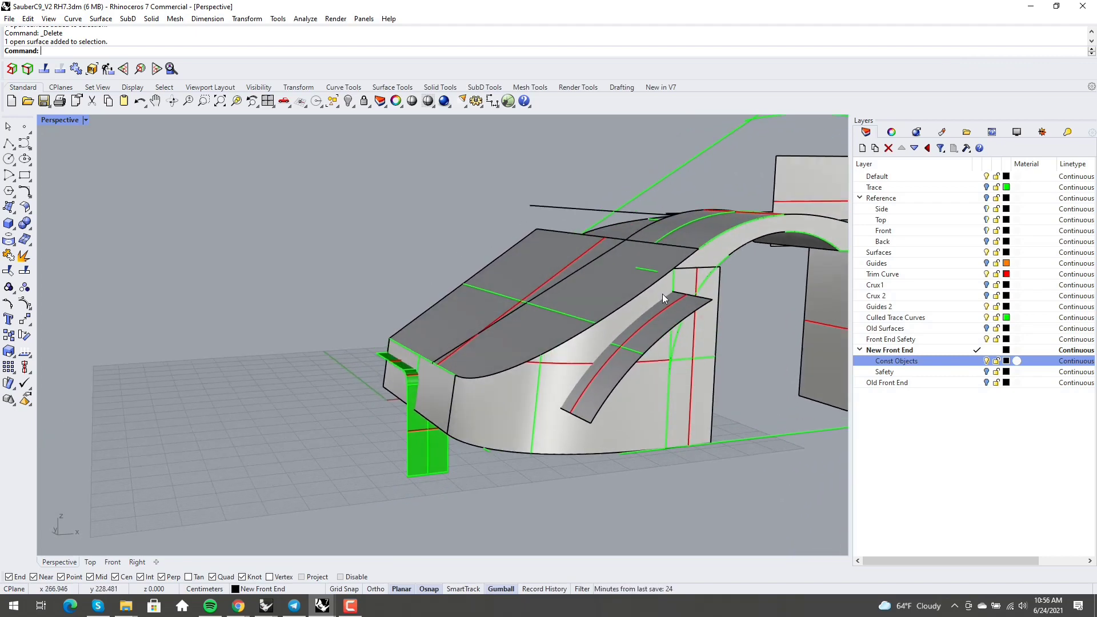
right_click_drag(625, 364, 667, 311)
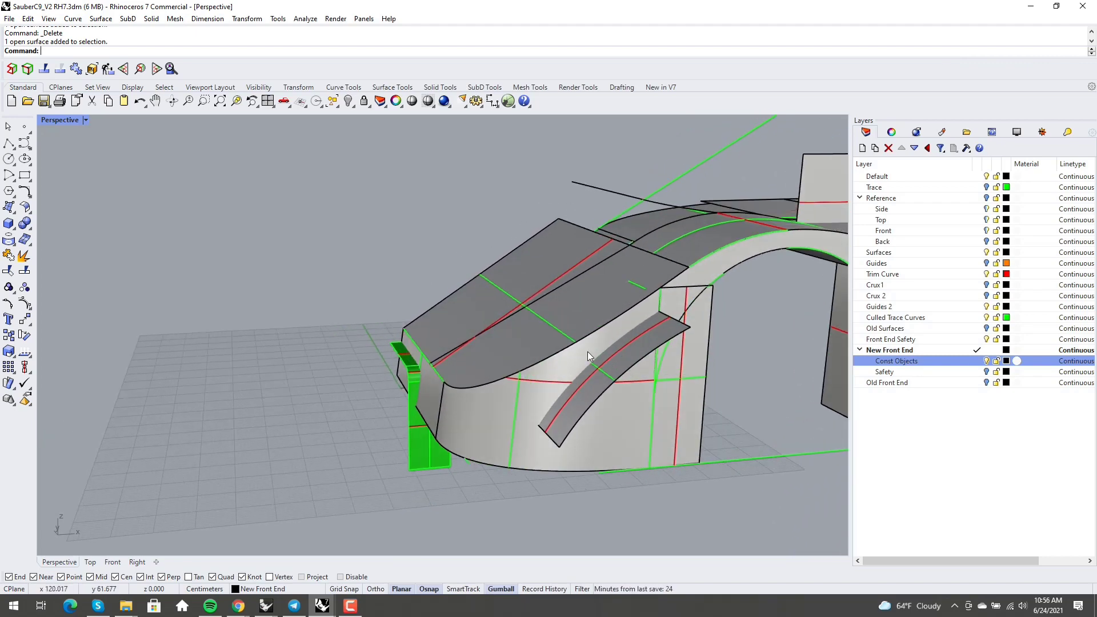
right_click_drag(587, 351, 665, 301)
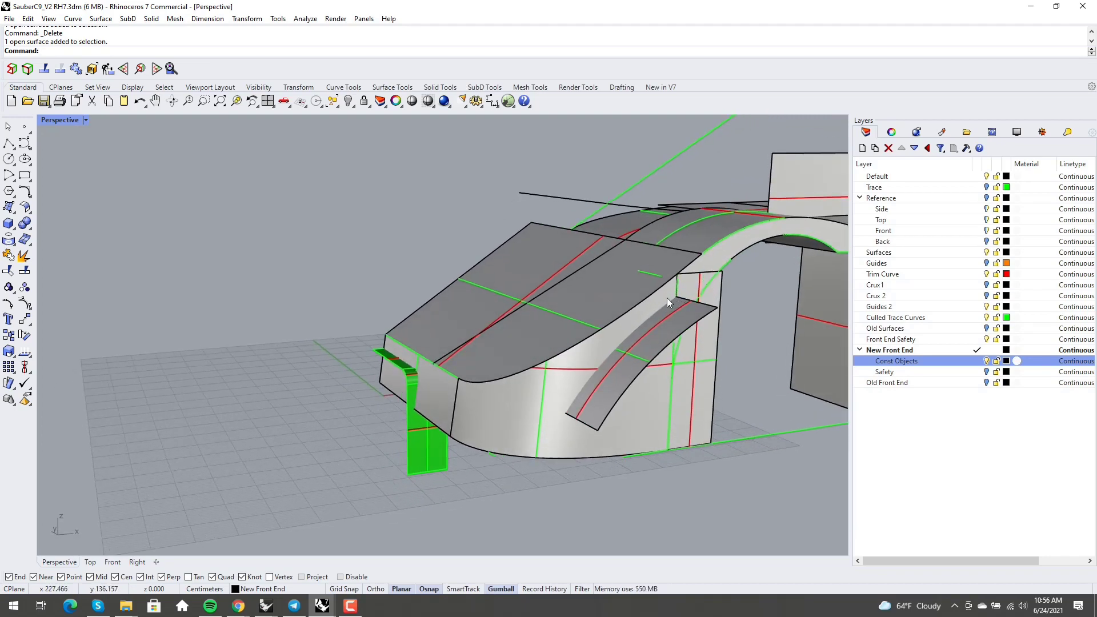
Try a line across the hood from its rear edge to the rounded front corner, and delete it.
right_click_drag(563, 435, 623, 301)
key("l")
key("Return")
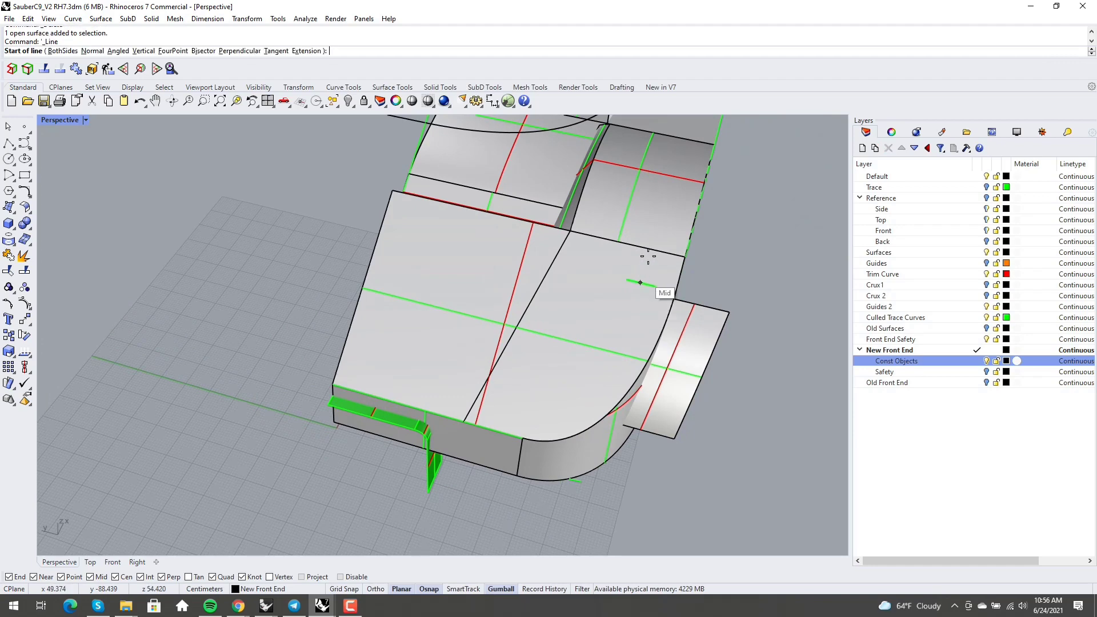
left_click(657, 252)
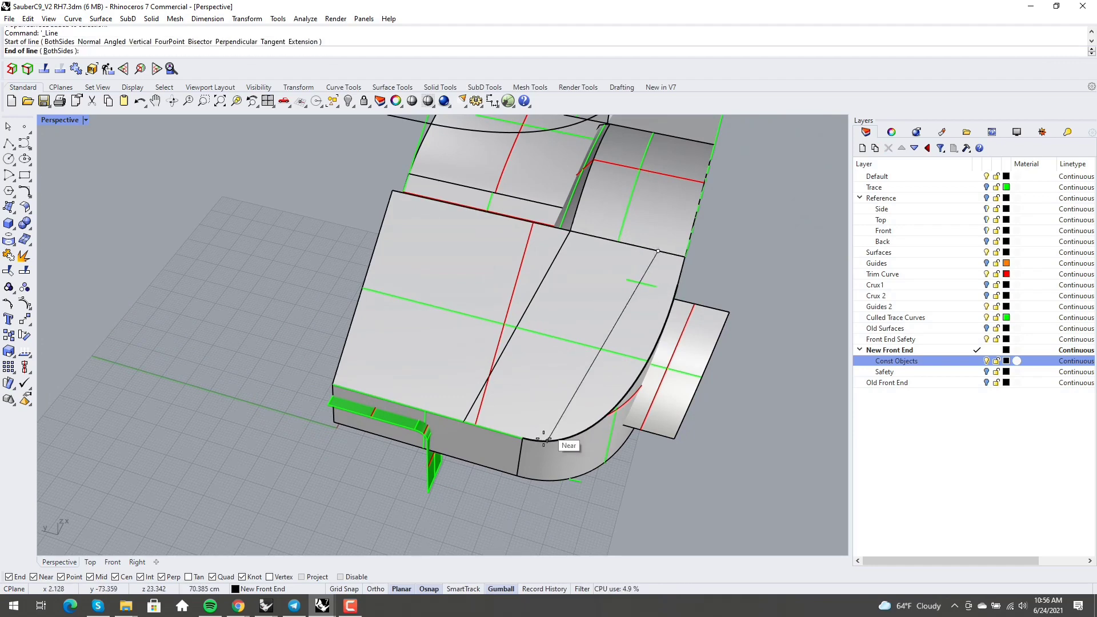
right_click_drag(502, 444, 519, 393)
left_click(547, 411)
left_click(526, 436)
scroll(529, 437, "down", 3)
key("Delete")
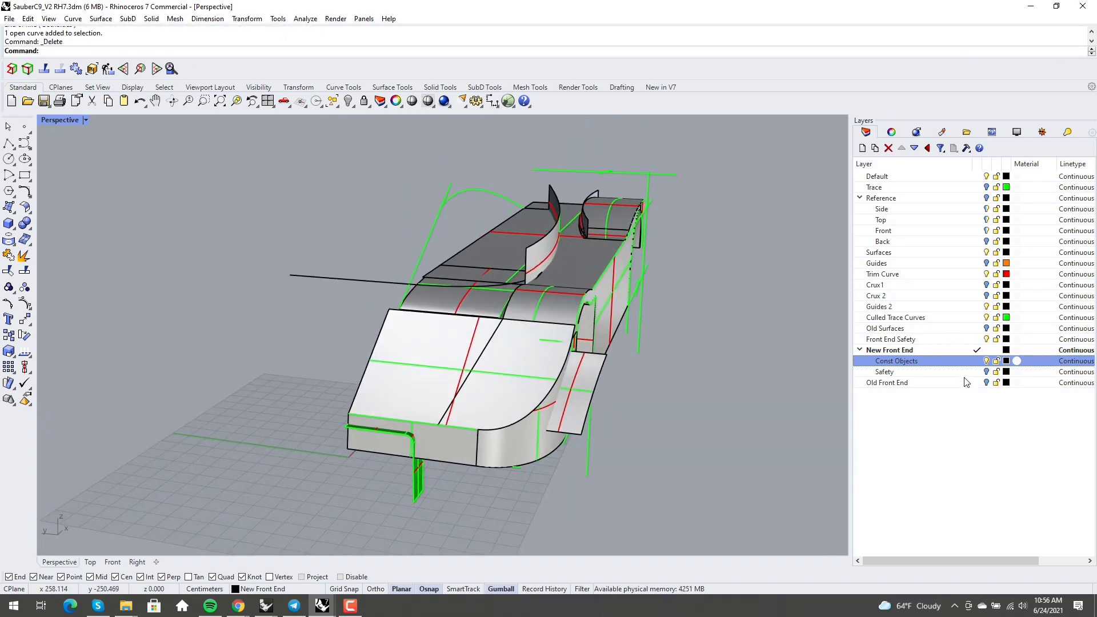
left_click(985, 372)
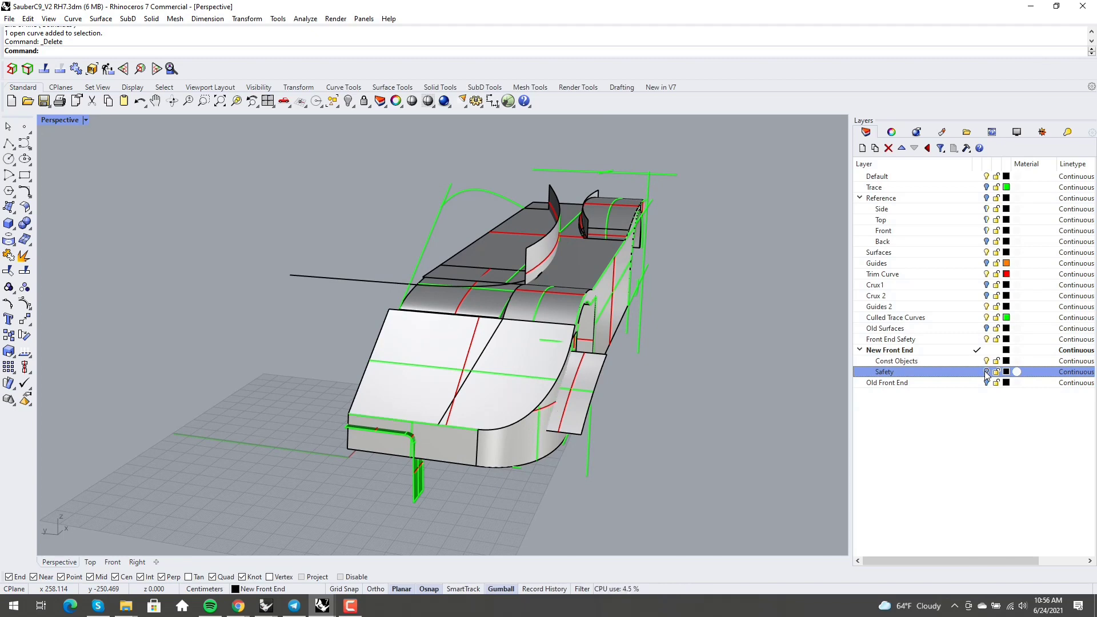
scroll(574, 379, "up", 5)
scroll(508, 432, "up", 3)
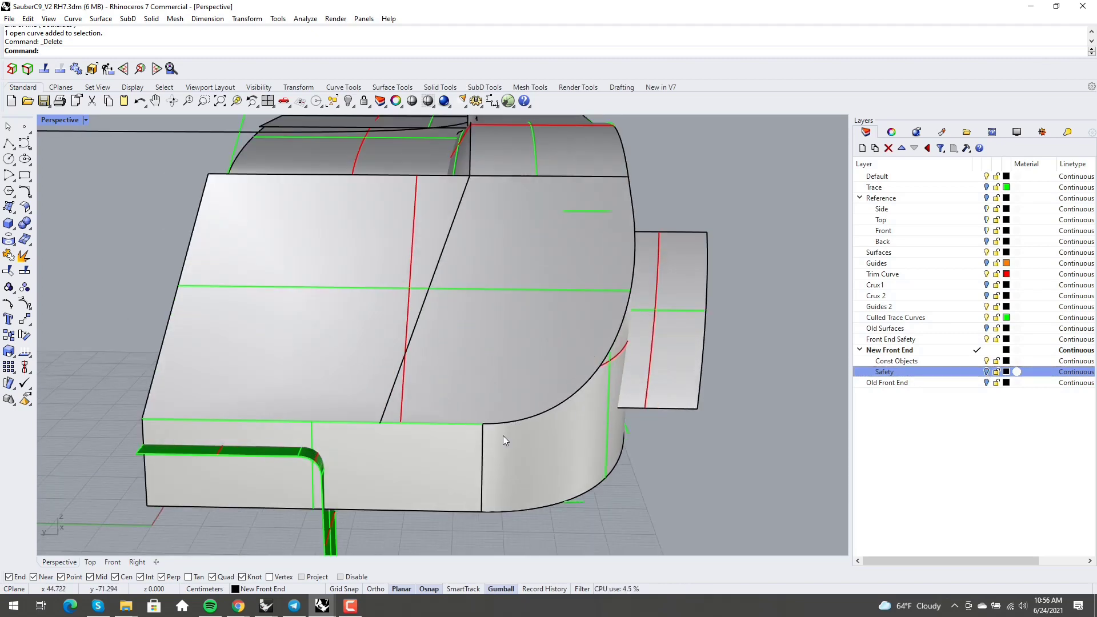
right_click_drag(503, 435, 474, 454)
right_click(498, 424)
left_click(479, 434)
scroll(479, 433, "down", 2)
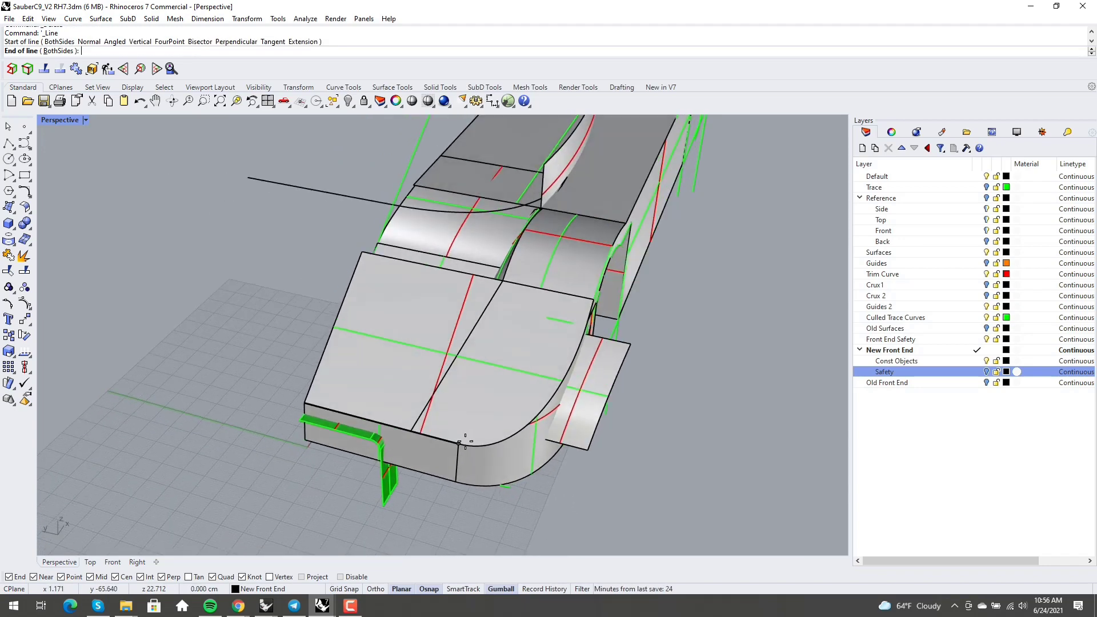
key("Escape")
left_click(475, 471)
key("Escape")
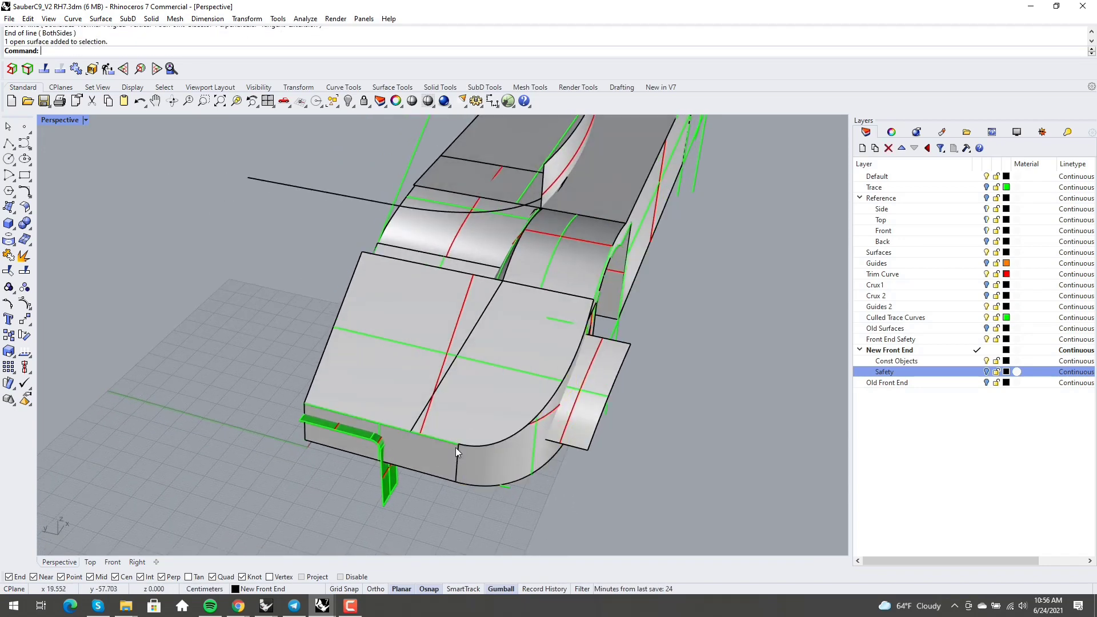
Draw a line about 75 cm long from the nose face's upper outer corner to the hood's rear edge near its outer end.
right_click(456, 446)
left_click(457, 445)
scroll(577, 303, "up", 3)
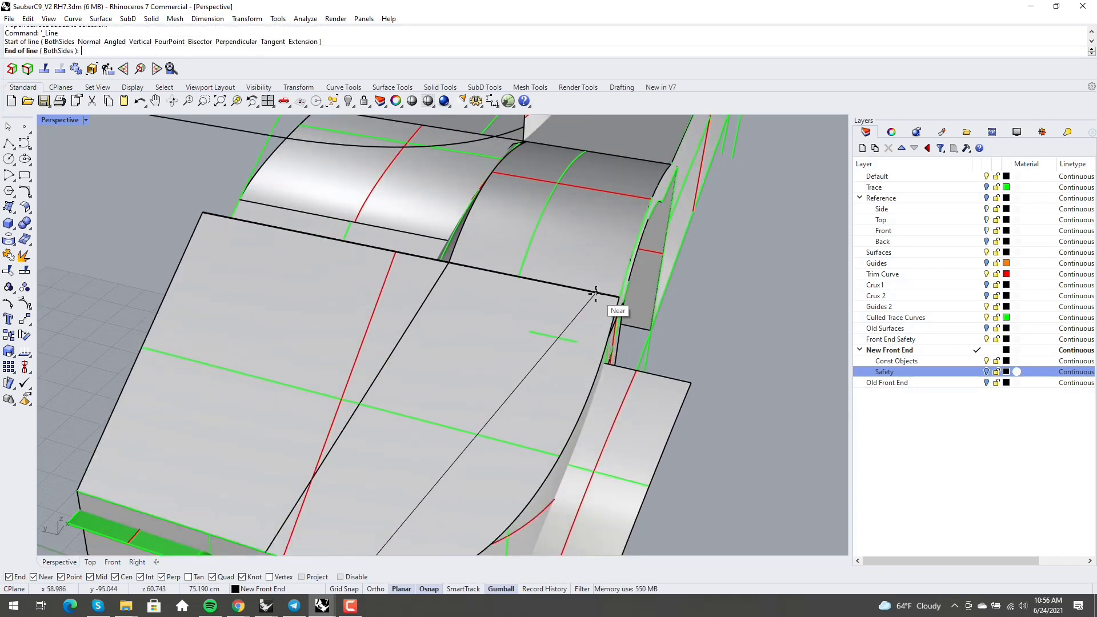
left_click(595, 293)
scroll(596, 293, "down", 3)
right_click_drag(552, 356, 541, 358)
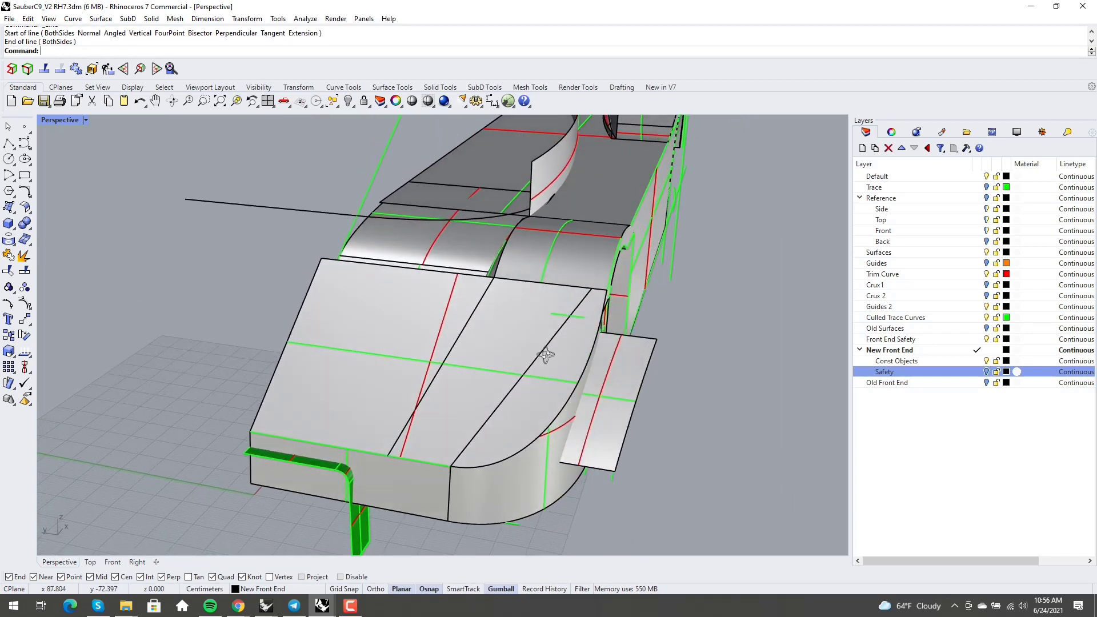
Change the new hood line to degree 2 with Deformable=No and turn on its control points.
left_click(555, 376)
left_click(574, 390)
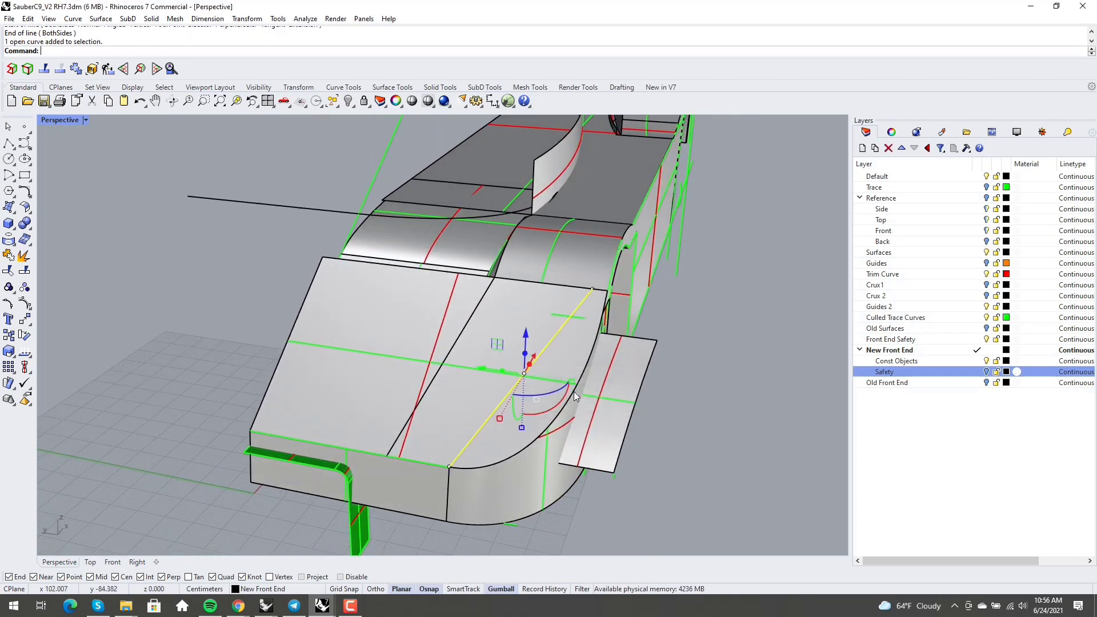
type("ChangeDegree")
key("Return")
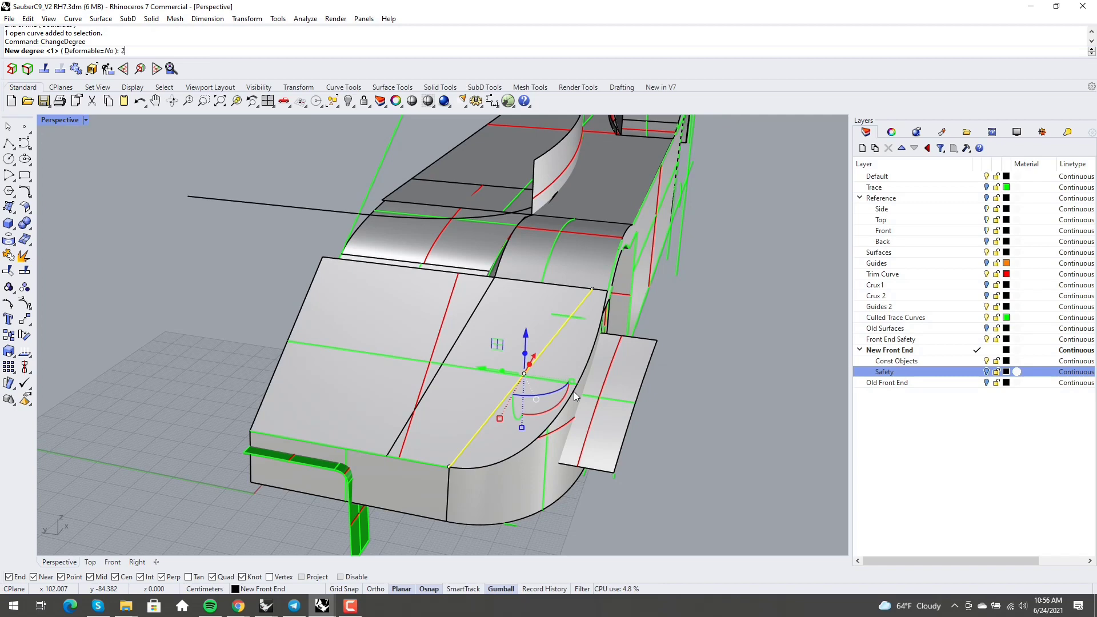
key("Return")
key("F10")
right_click_drag(574, 392, 518, 393)
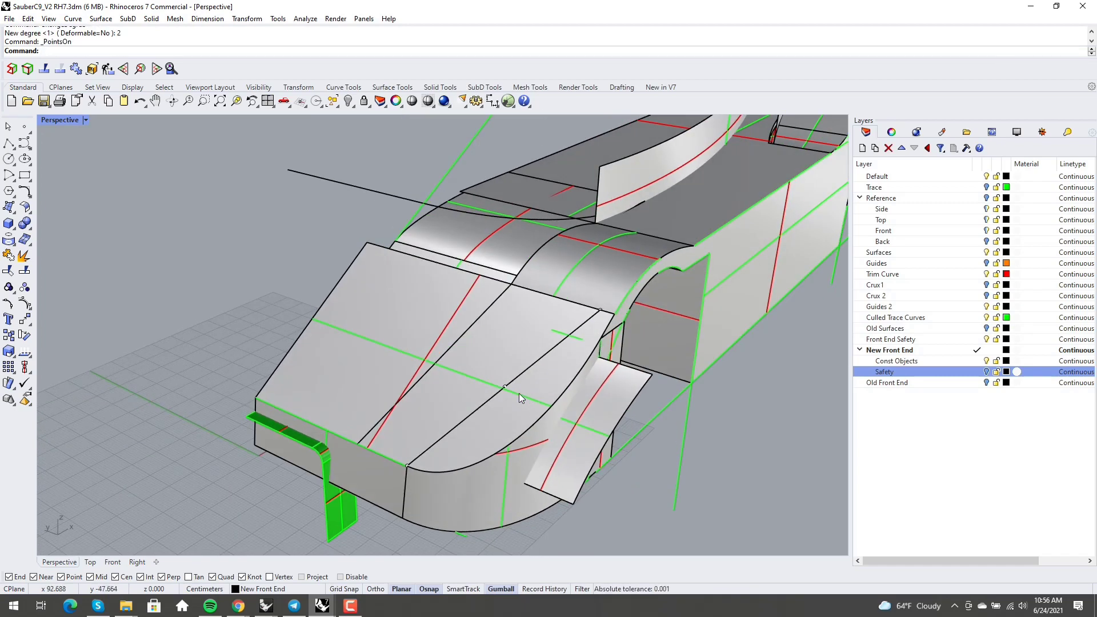
Bow the new hood curve by moving its middle control point outward toward the rounded corner wall.
left_click(505, 387)
left_click_drag(471, 372, 496, 387)
key("Escape")
right_click_drag(719, 489, 746, 486)
scroll(582, 403, "up", 5)
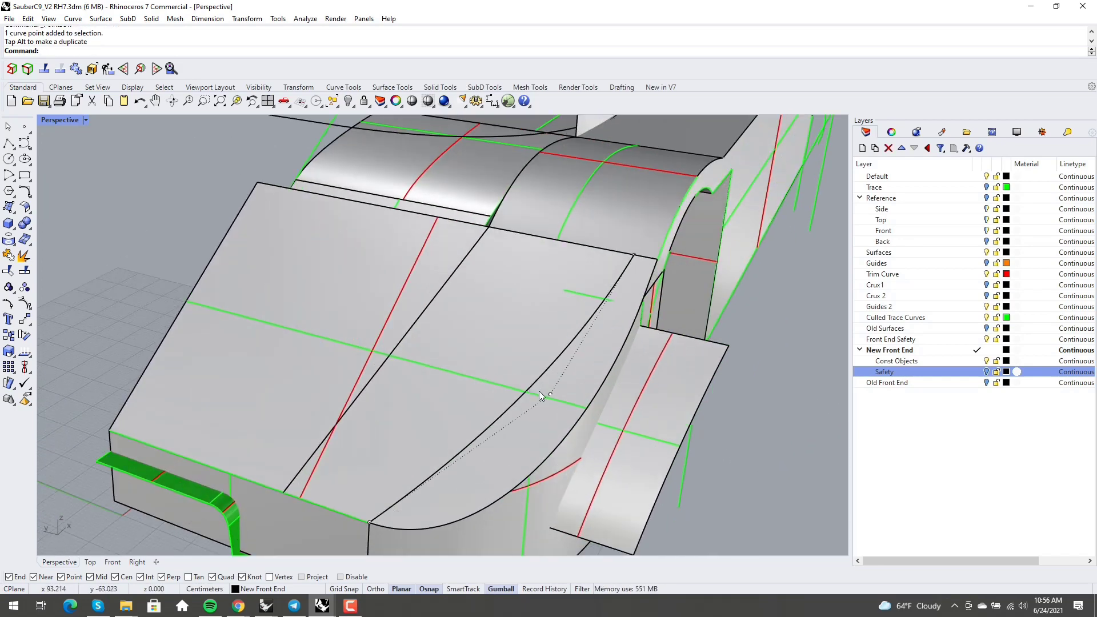
scroll(539, 391, "down", 5)
scroll(532, 422, "up", 5)
left_click(541, 409)
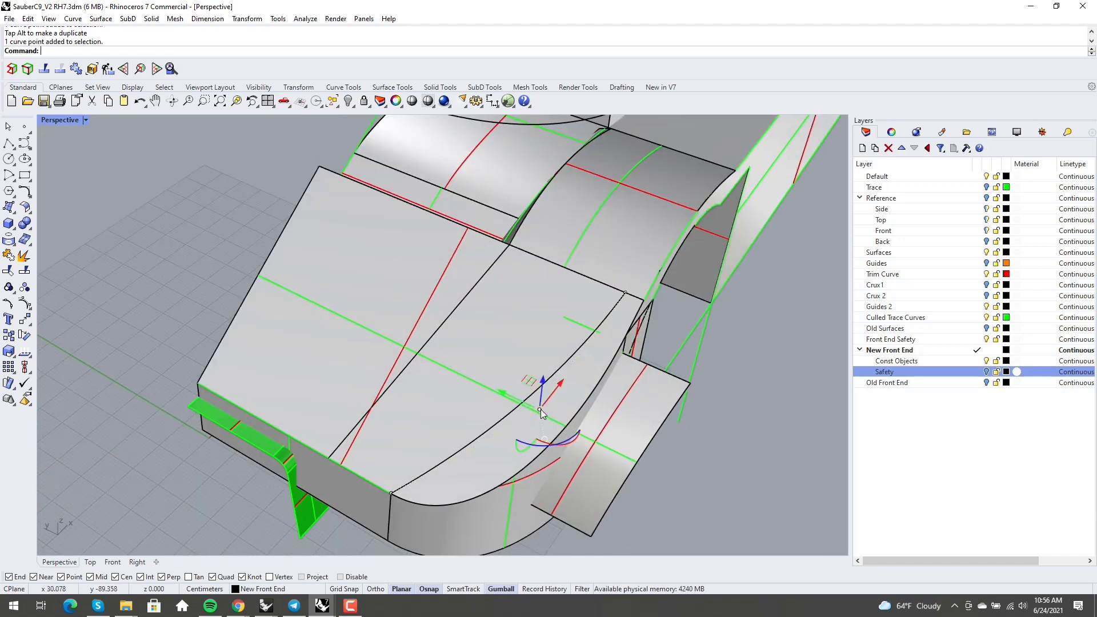
left_click_drag(512, 395, 519, 398)
left_click(733, 409)
right_click_drag(733, 410, 682, 372)
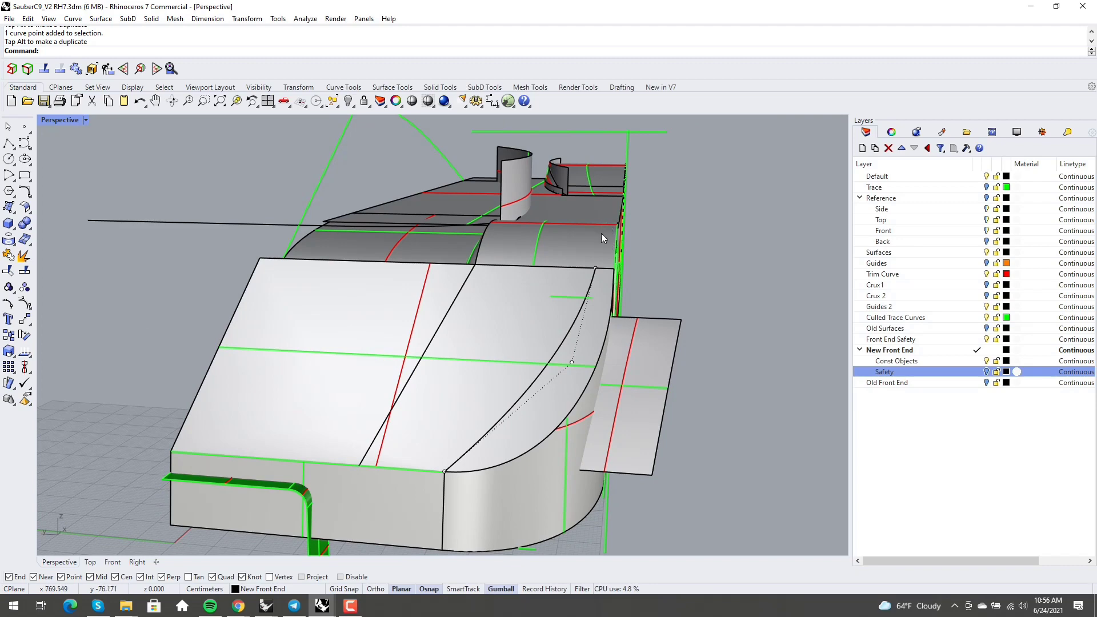
right_click_drag(601, 233, 586, 265)
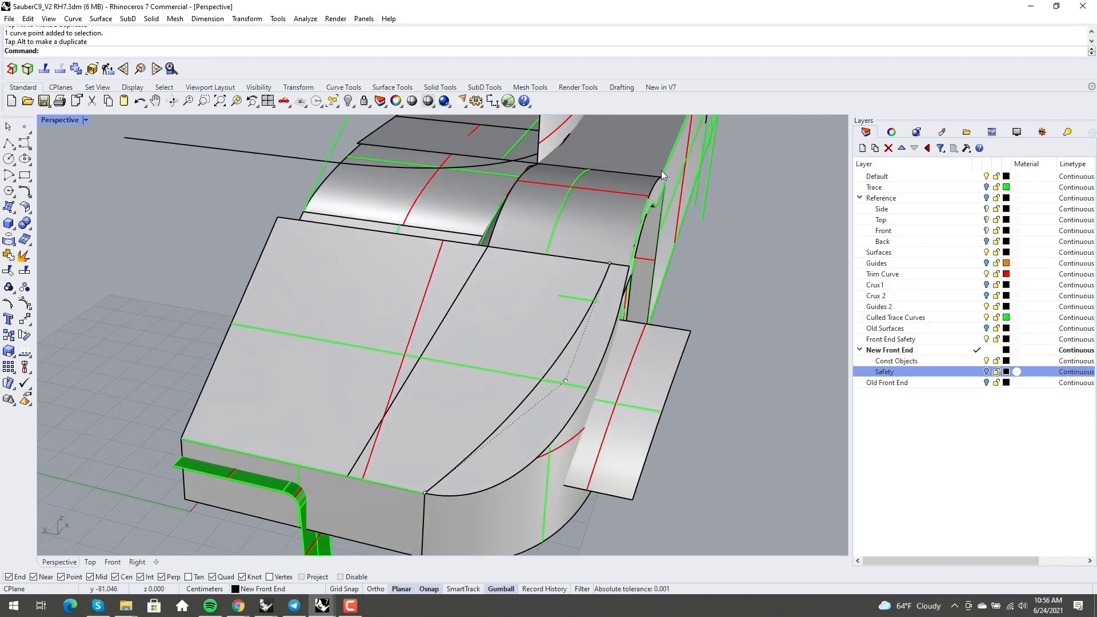
right_click_drag(507, 404, 474, 446)
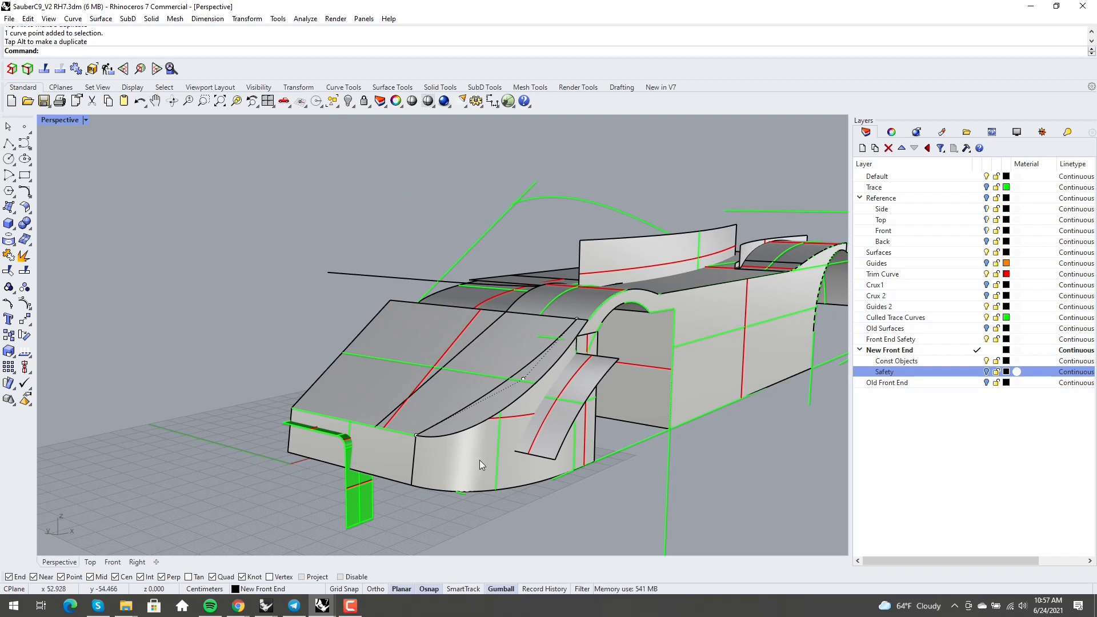
Split the rounded corner wall along a V-direction isocurve at the nose face's upper outer corner.
key("ctrl+shift+s")
left_click(469, 463)
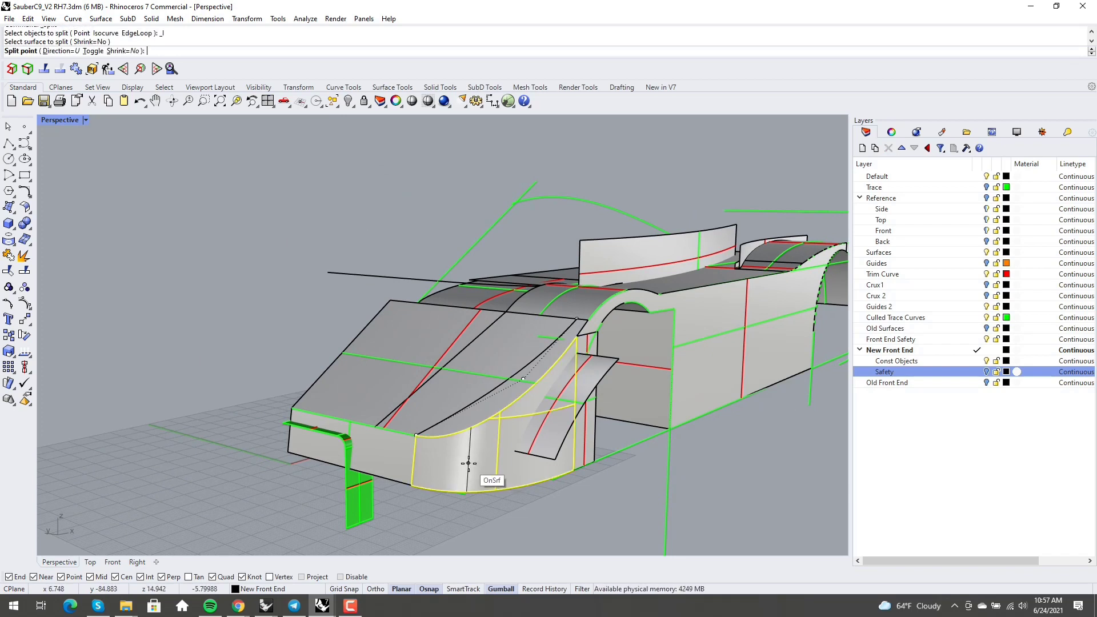
type("t")
key("Return")
scroll(452, 448, "up", 3)
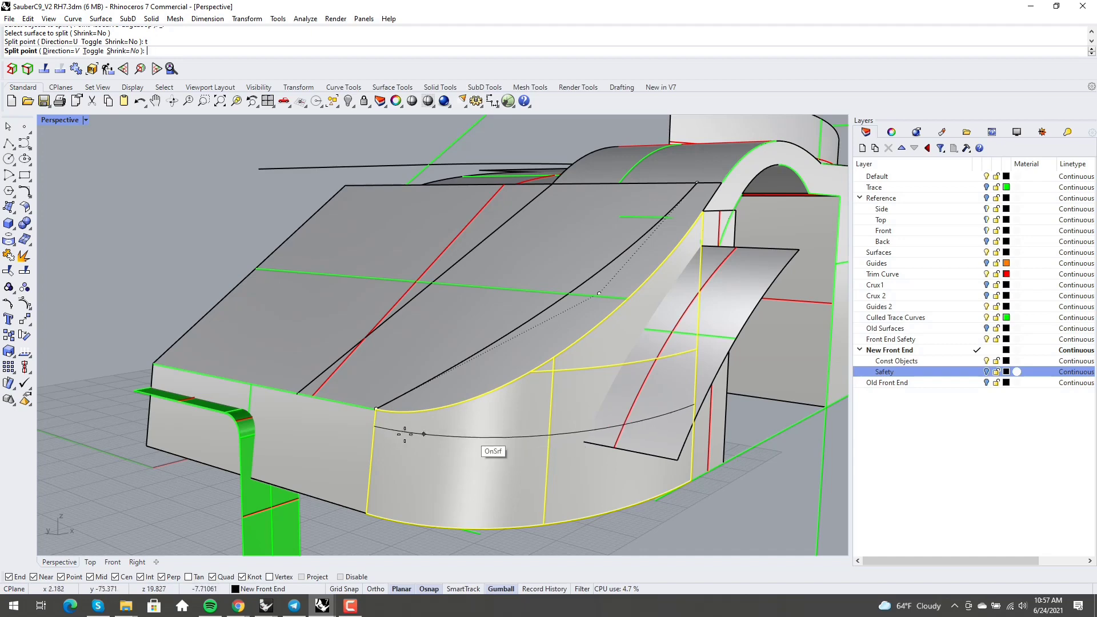
left_click(367, 410)
right_click(368, 411)
Examine the split corner wall together with the bowed hood curve and the side strip from several sides.
scroll(423, 434, "down", 4)
mouse_move(424, 434)
right_mouse_down()
mouse_move(433, 450)
mouse_move(438, 429)
mouse_move(418, 440)
right_mouse_up()
left_click(530, 407)
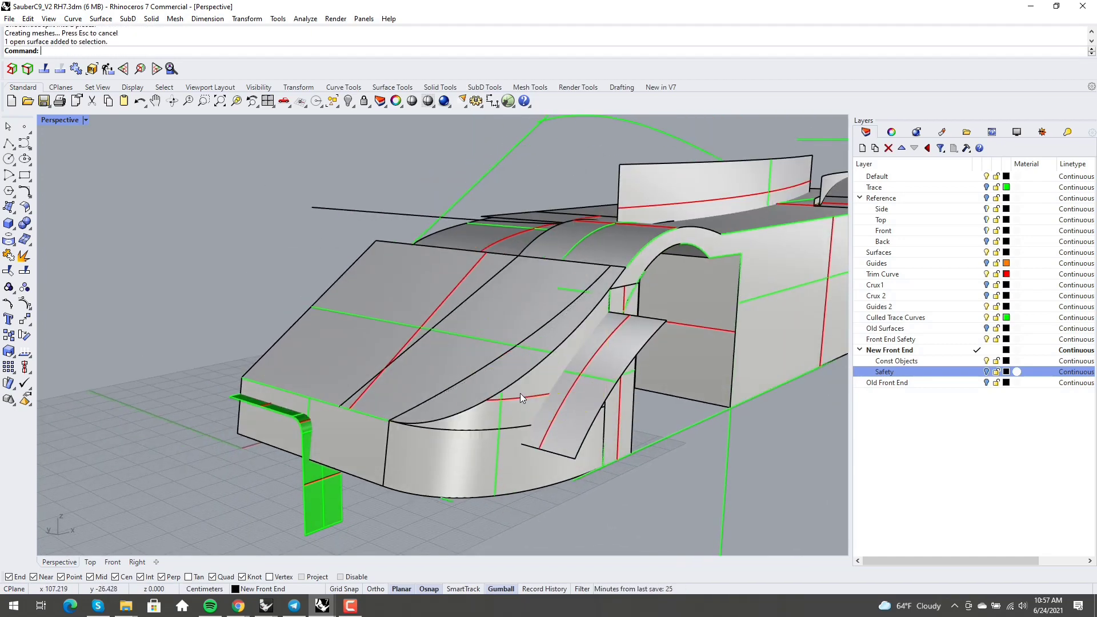
left_click(524, 338, "shift")
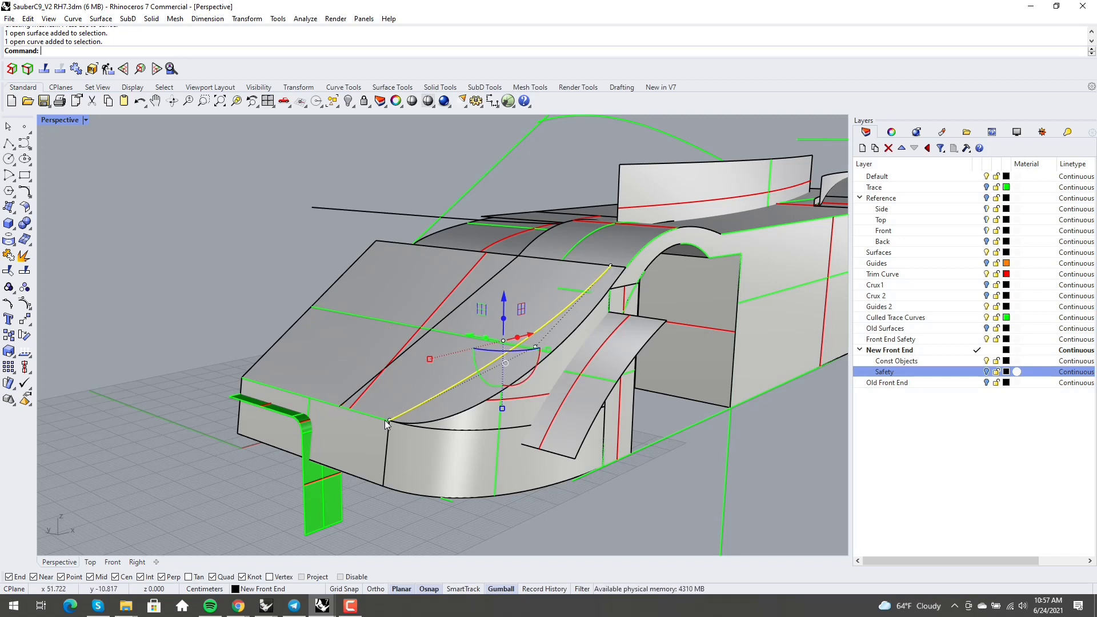
right_click_drag(385, 420, 451, 430)
key("Escape")
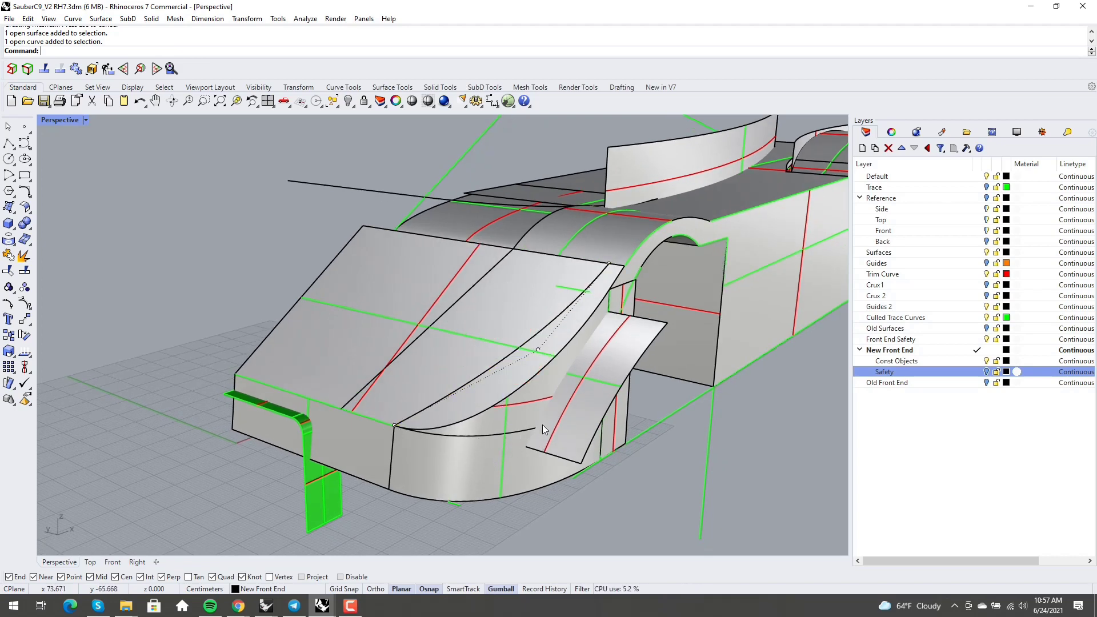
right_click_drag(543, 424, 462, 437)
scroll(463, 436, "up", 3)
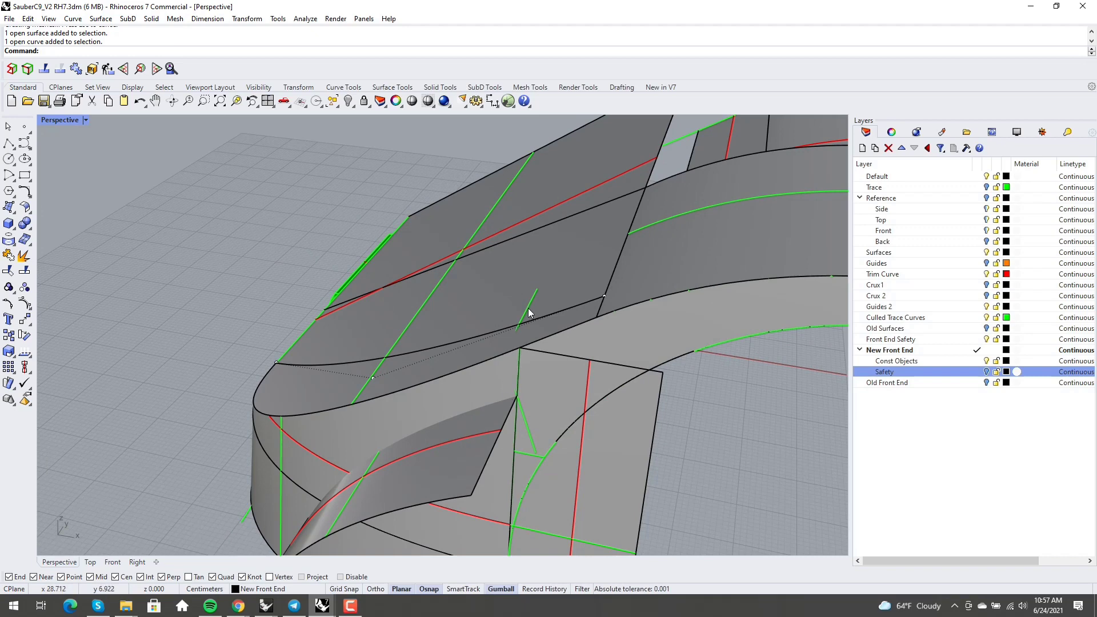
right_click_drag(511, 401, 606, 260)
scroll(546, 368, "down", 4)
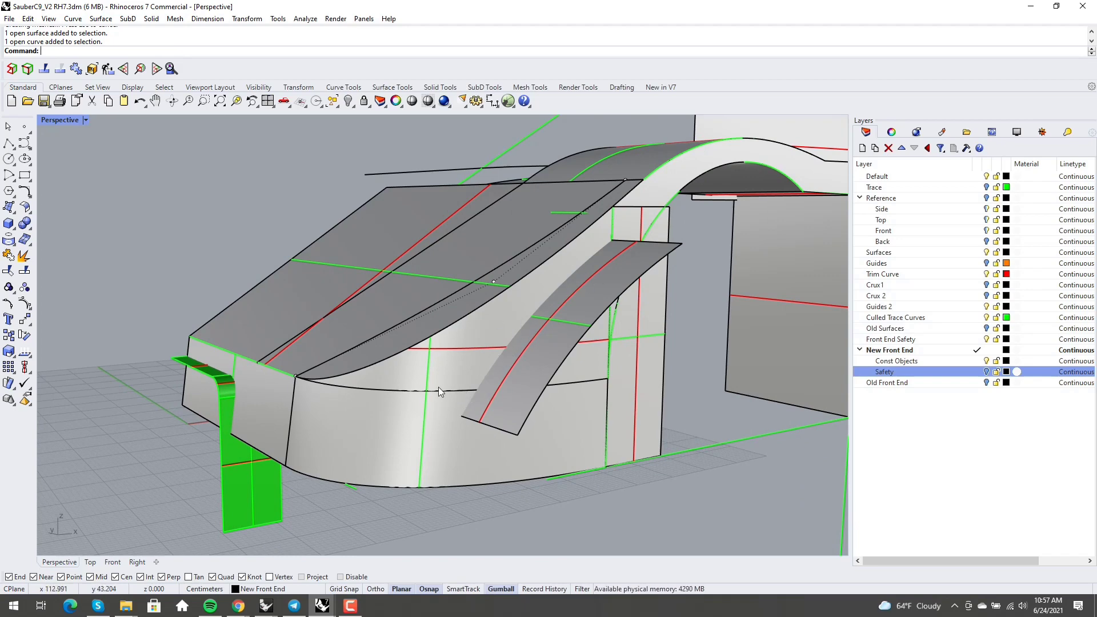
right_click_drag(423, 450, 505, 386)
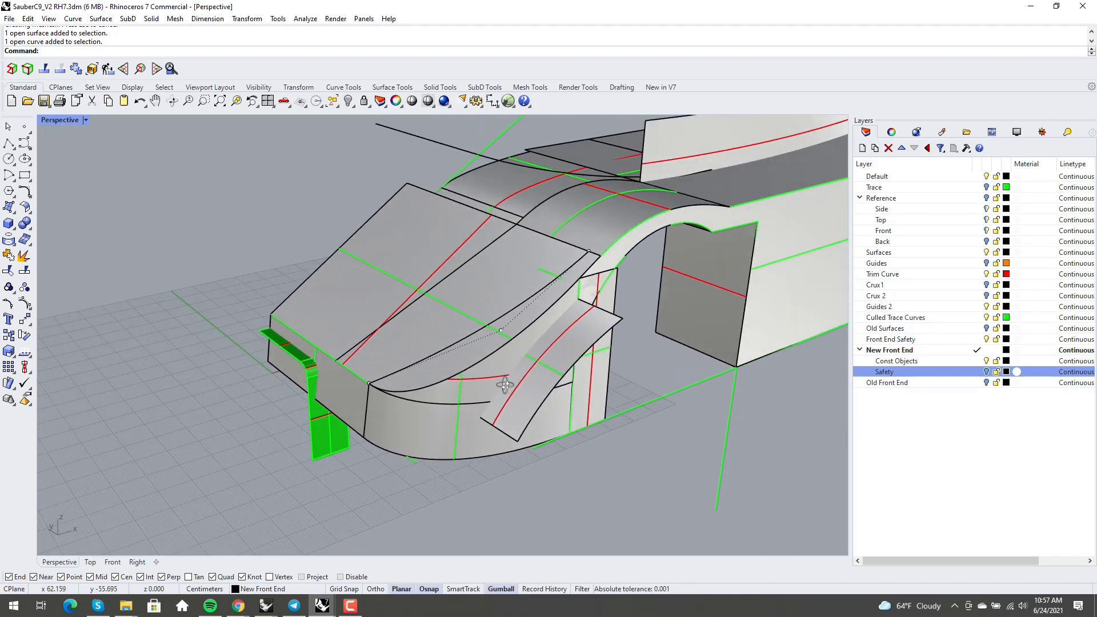
Split the corner wall's upper piece with the curved side strip and delete the portion in front of the strip.
type("split")
key("Return")
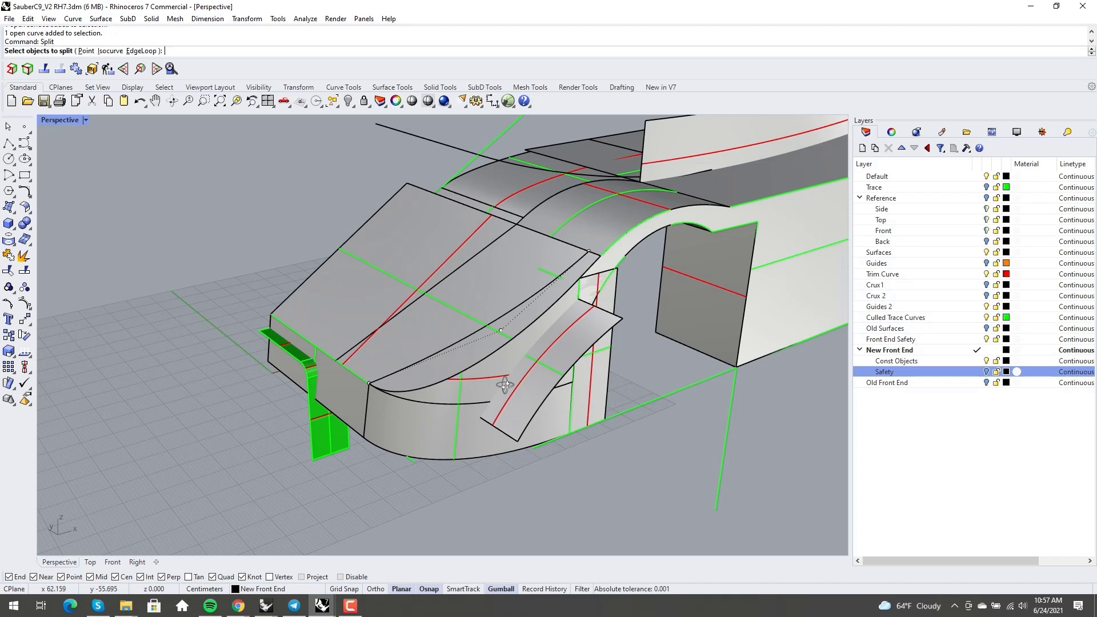
left_click(513, 369)
left_click(533, 397)
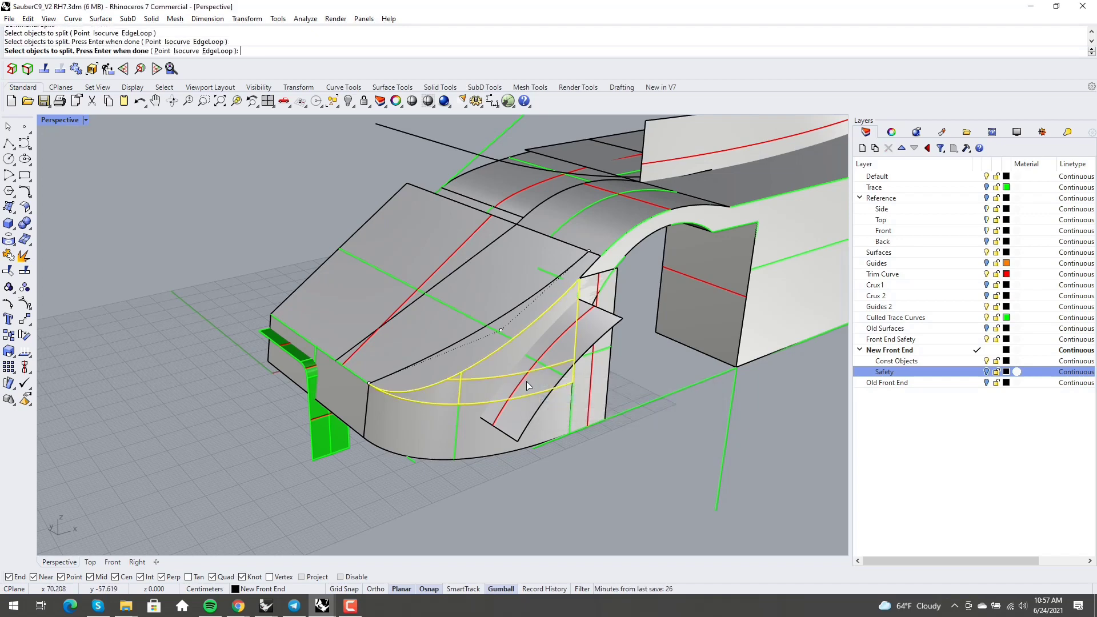
key("Return")
left_click(532, 393)
key("Return")
right_click_drag(511, 406, 532, 392)
left_click(498, 361)
key("Delete")
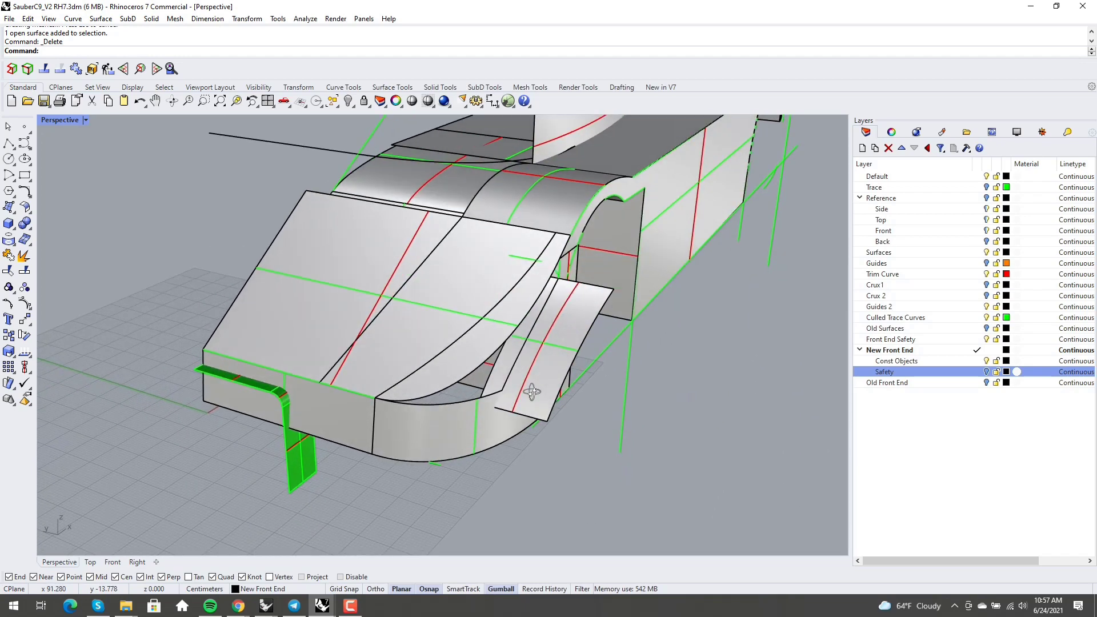
Split the outer hood surface with the bowed hood curve and delete the piece outside it.
type("Split")
key("Return")
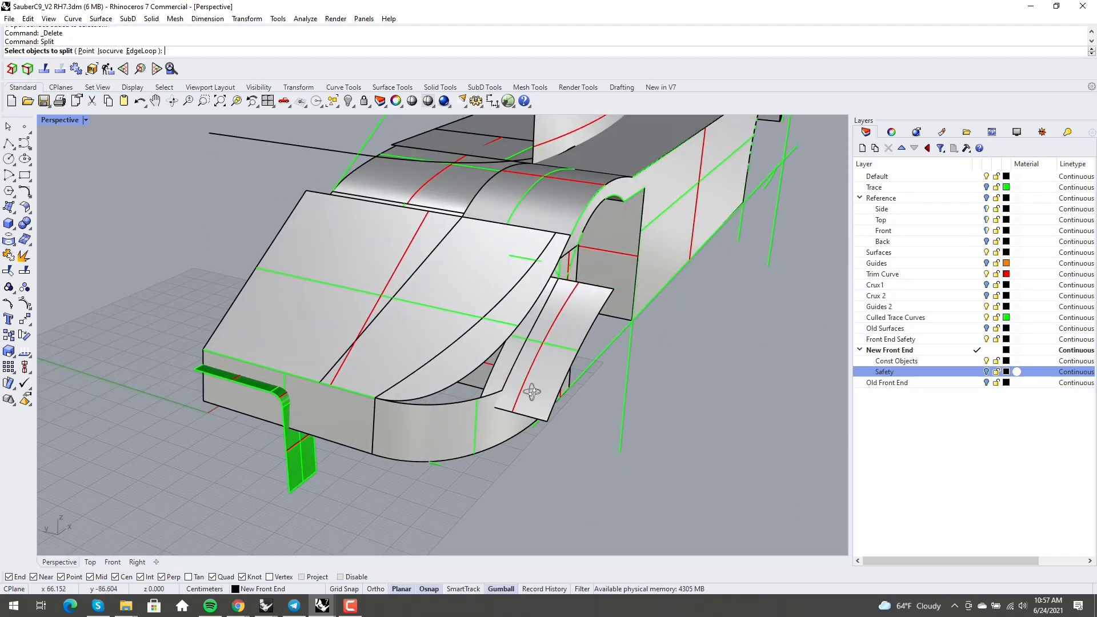
left_click(493, 283)
key("Return")
key("Return")
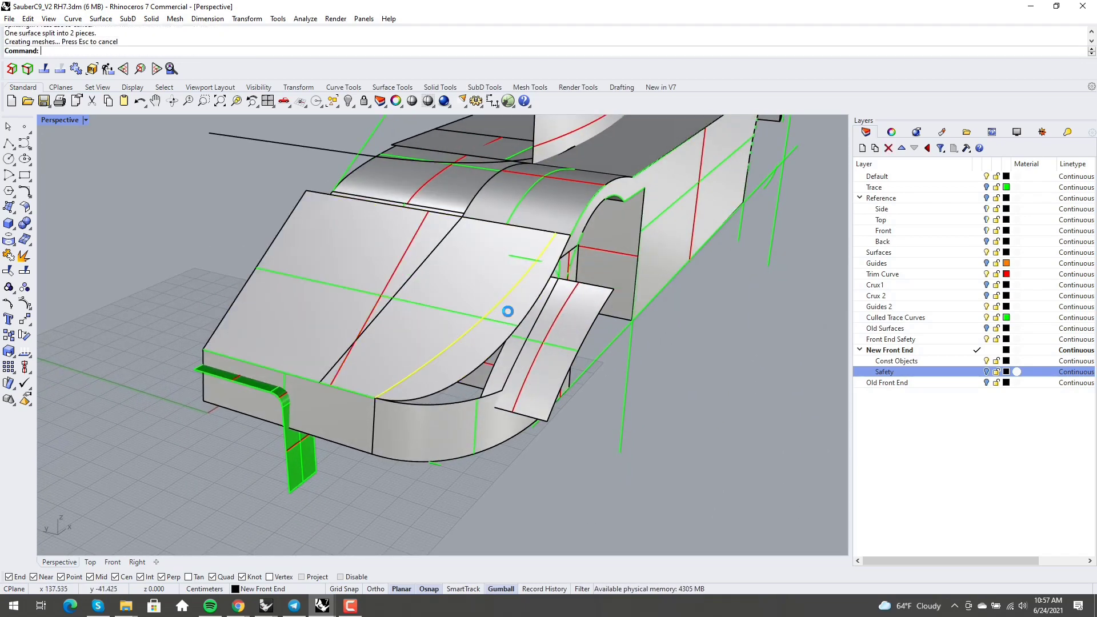
left_click(509, 310)
key("Delete")
Delete the culled trace curve bridging the hood's outer edge and the side strip's upper end.
right_click_drag(564, 301, 506, 306)
scroll(506, 307, "up", 5)
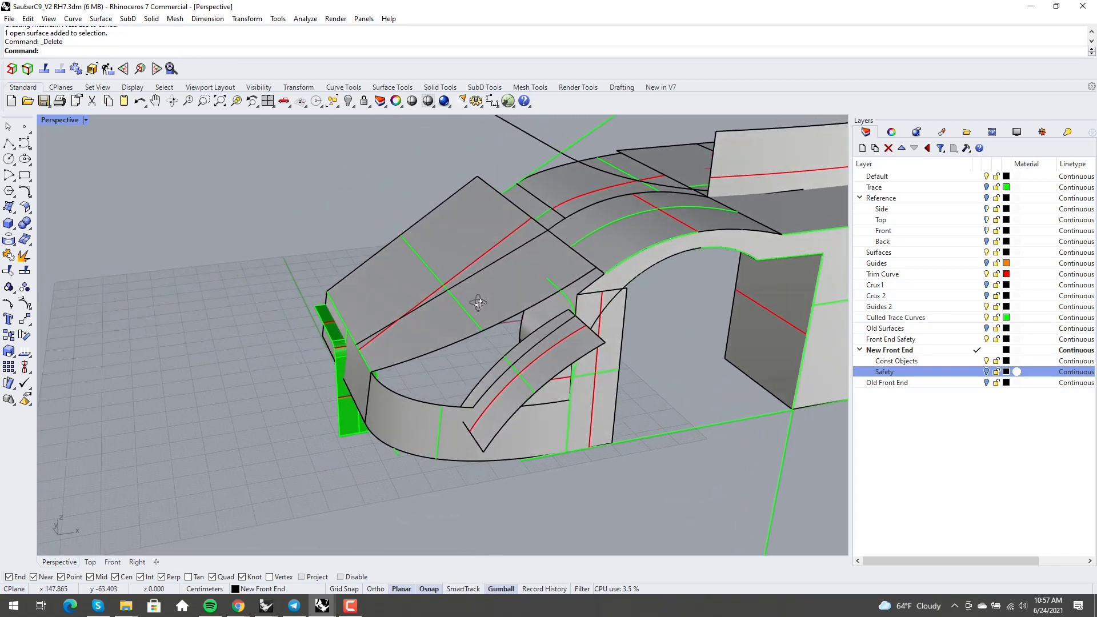
right_click_drag(577, 306, 586, 292)
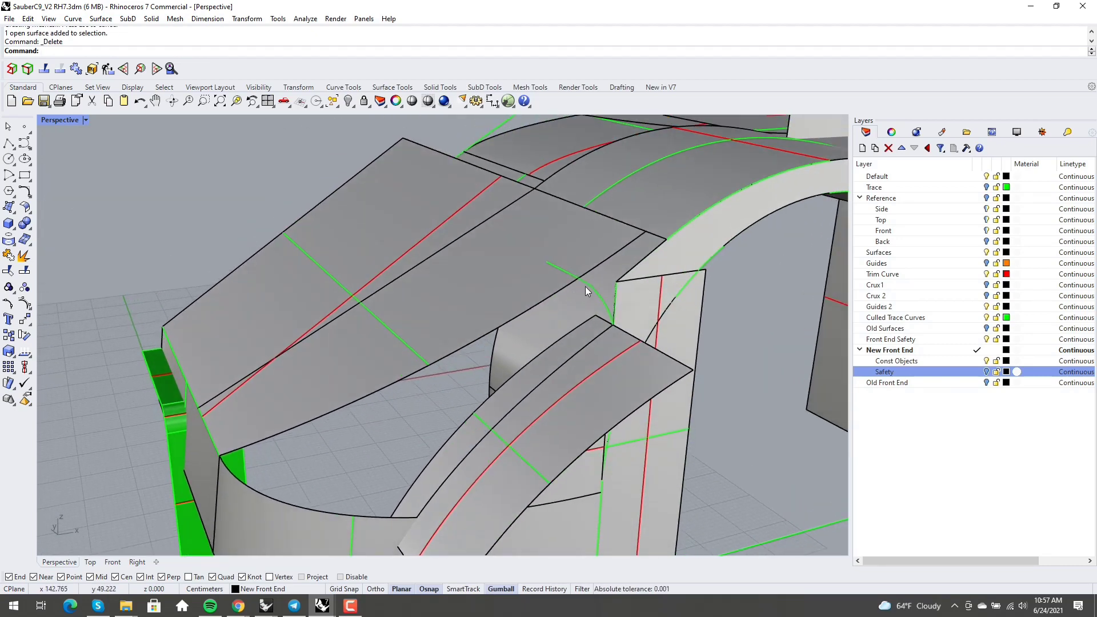
left_click(588, 291)
right_click_drag(588, 287, 593, 299)
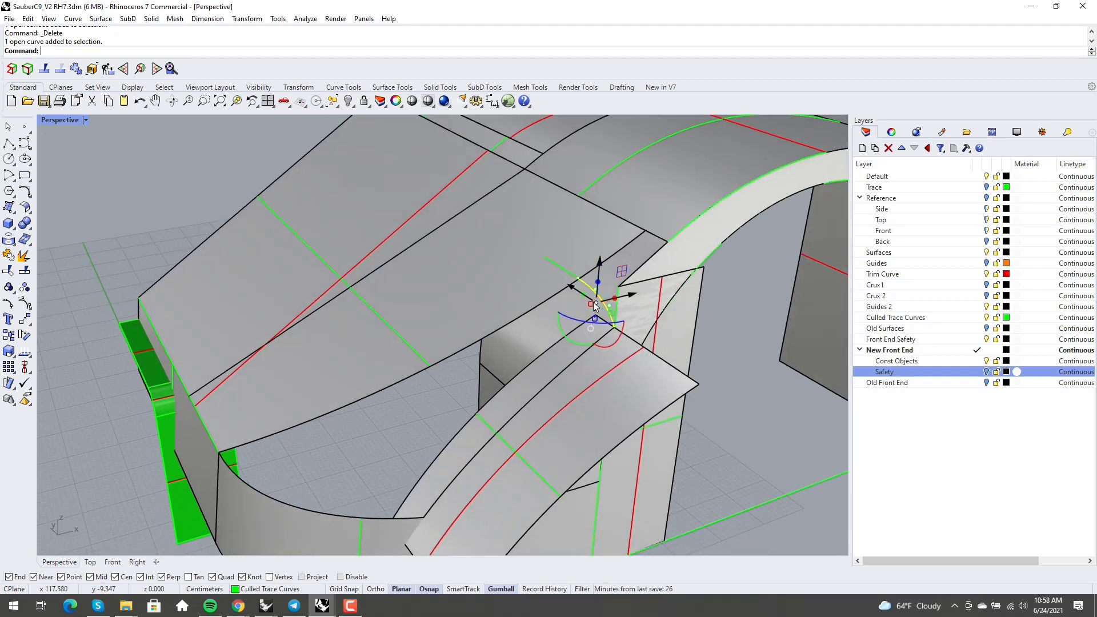
key("Delete")
type("l")
key("Return")
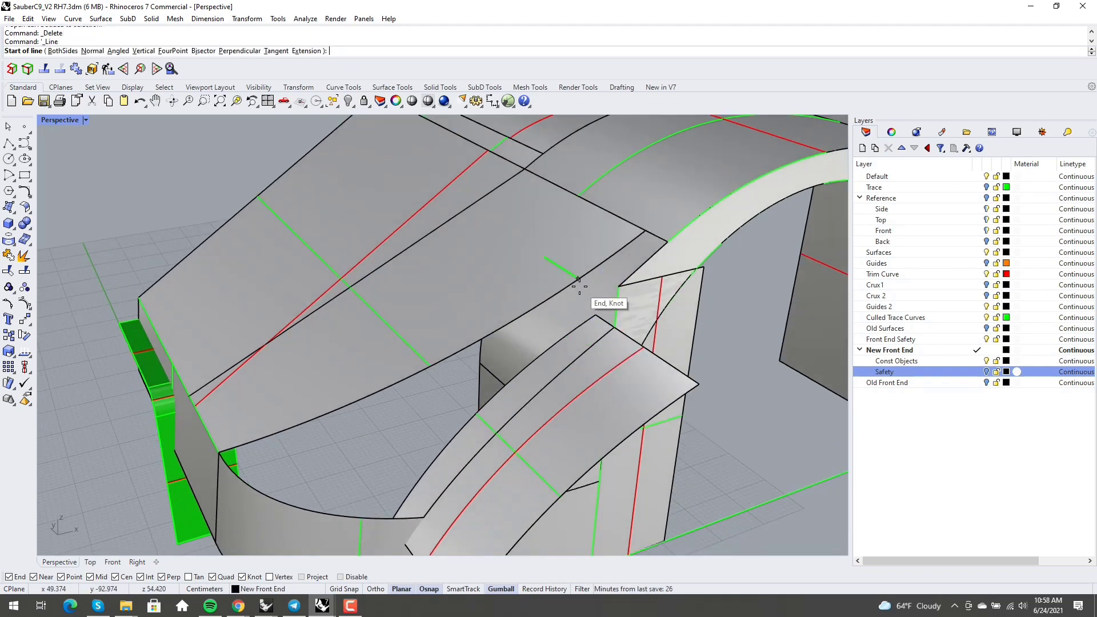
left_click(582, 286)
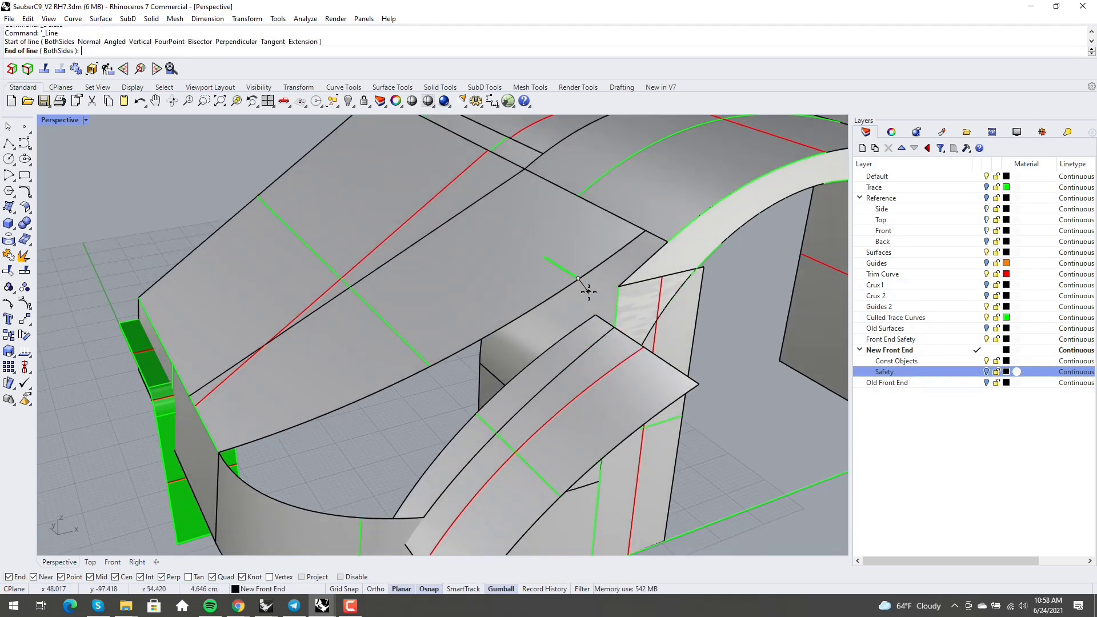
right_click_drag(588, 292, 497, 265)
key("Escape")
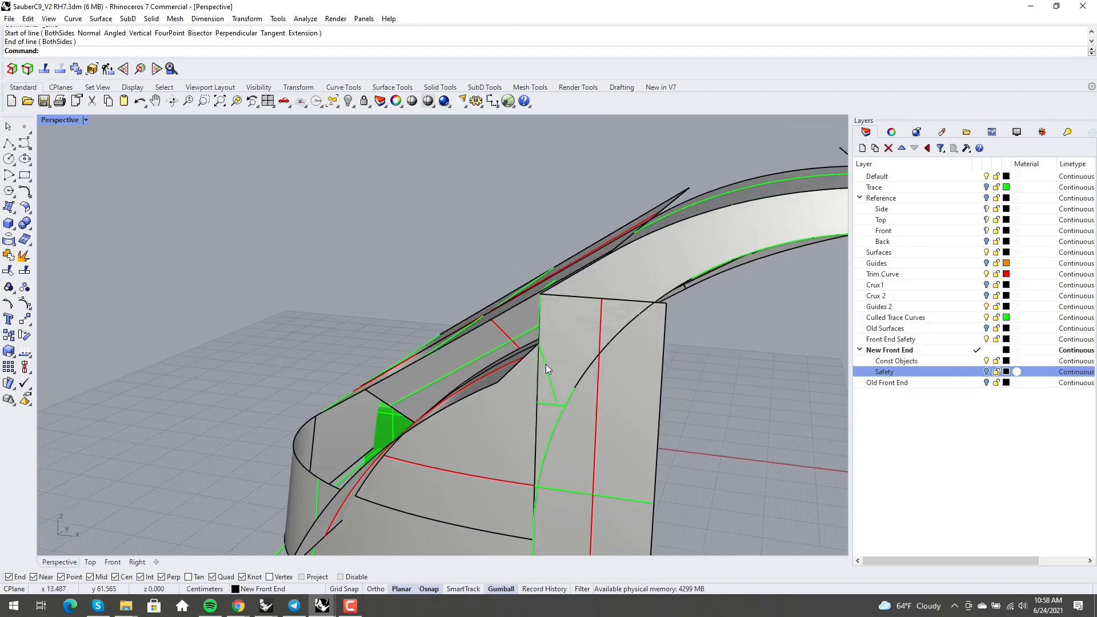
Delete the leftover green trace curves below the side strip's upper end and on the hood near its outer edge.
left_click(547, 365)
left_click(546, 364)
key("Delete")
right_click_drag(546, 364, 598, 360)
scroll(588, 337, "up", 2)
left_click(563, 273)
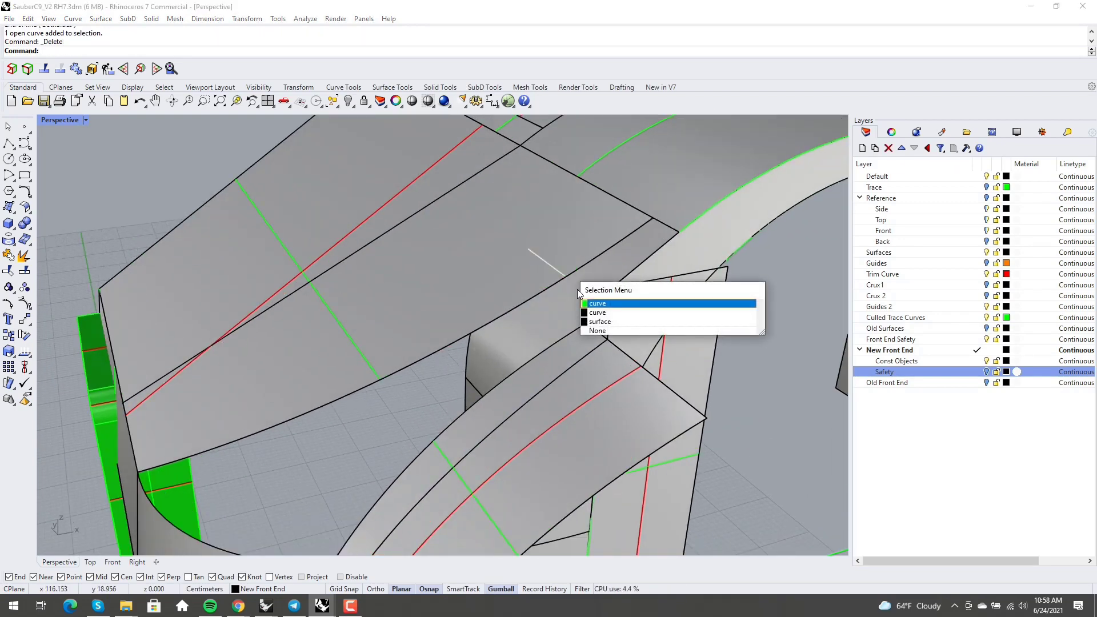
key("Escape")
Draw a BothSides line centred where the vertical panel's edge meets the strip's upper end, reaching over the hood's trimmed edge.
right_click(605, 337)
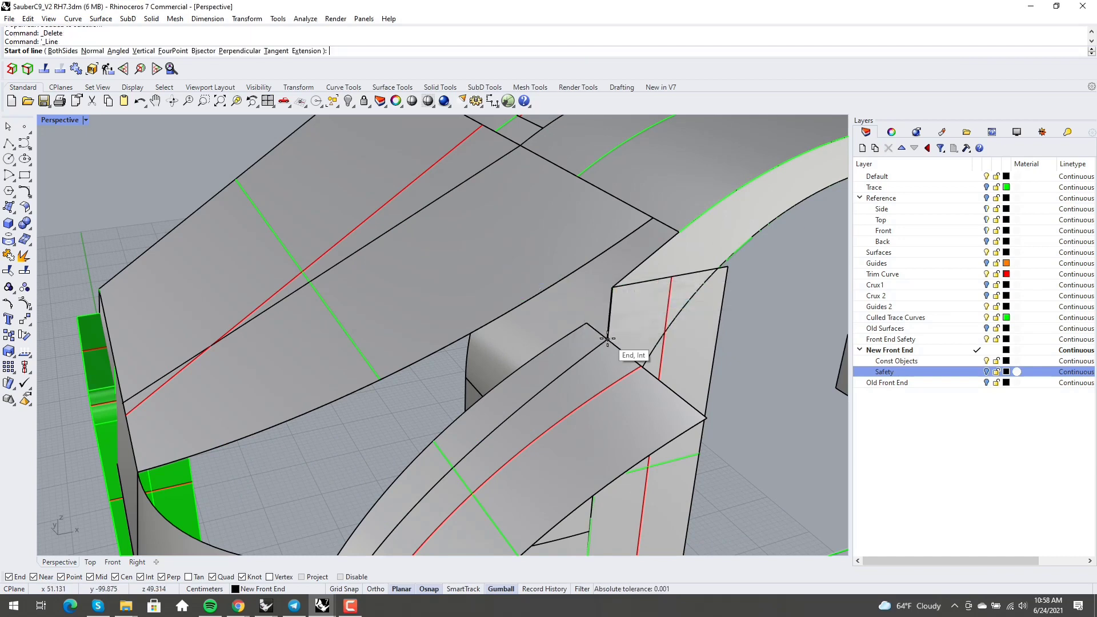
left_click(607, 339)
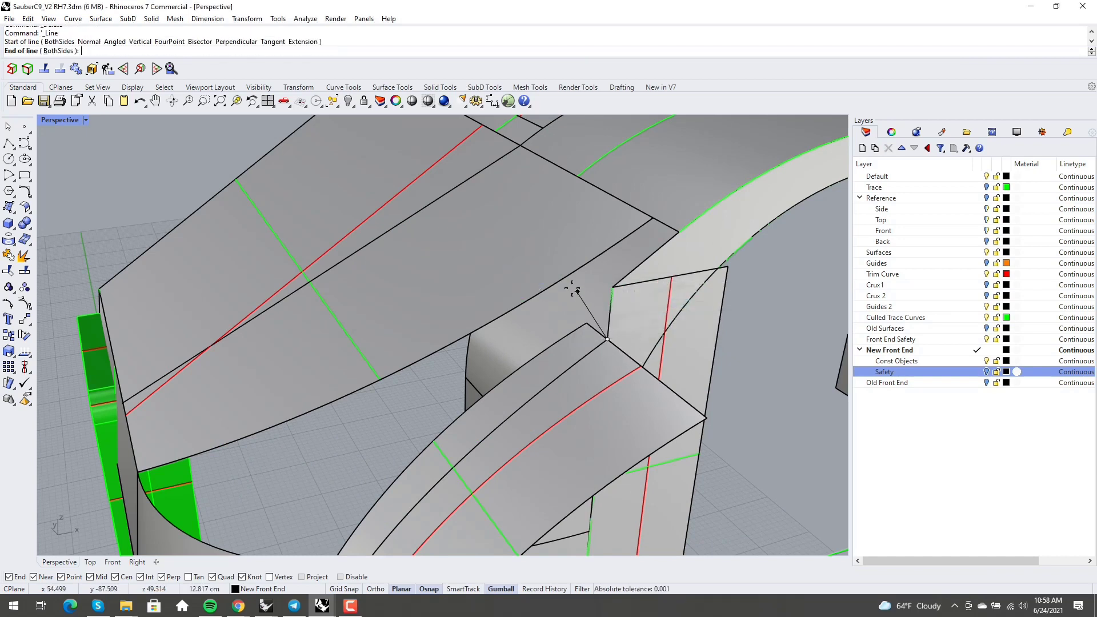
left_click(51, 51)
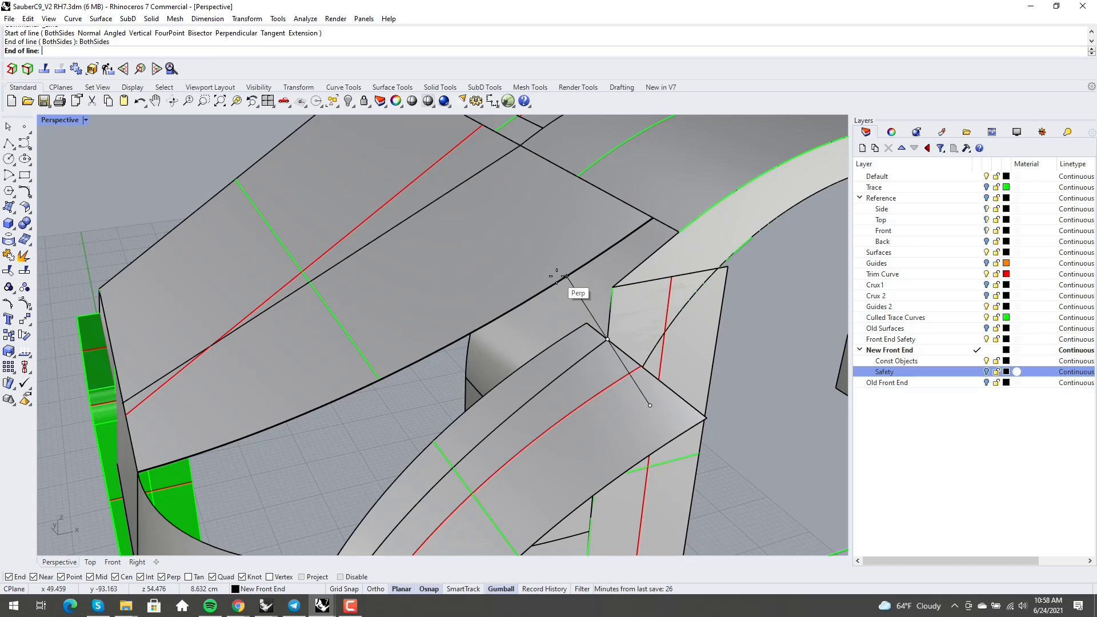
left_click(489, 188)
right_click_drag(497, 307, 536, 343)
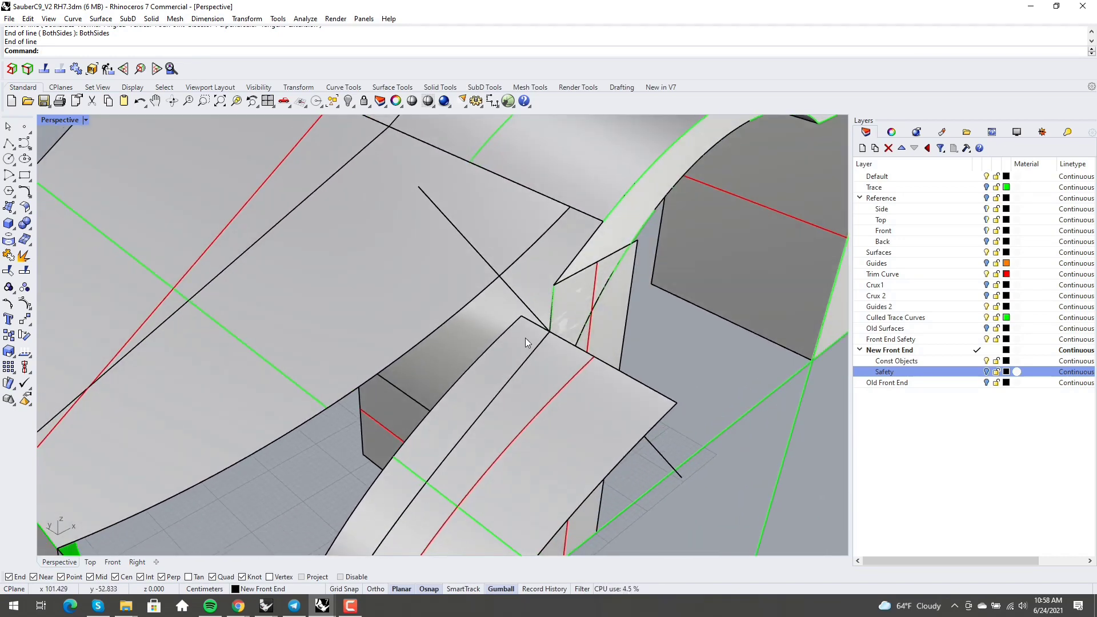
Extract a U-direction isocurve from the outer hood surface where the new line crosses its trimmed edge.
type("ExtractIsocurve")
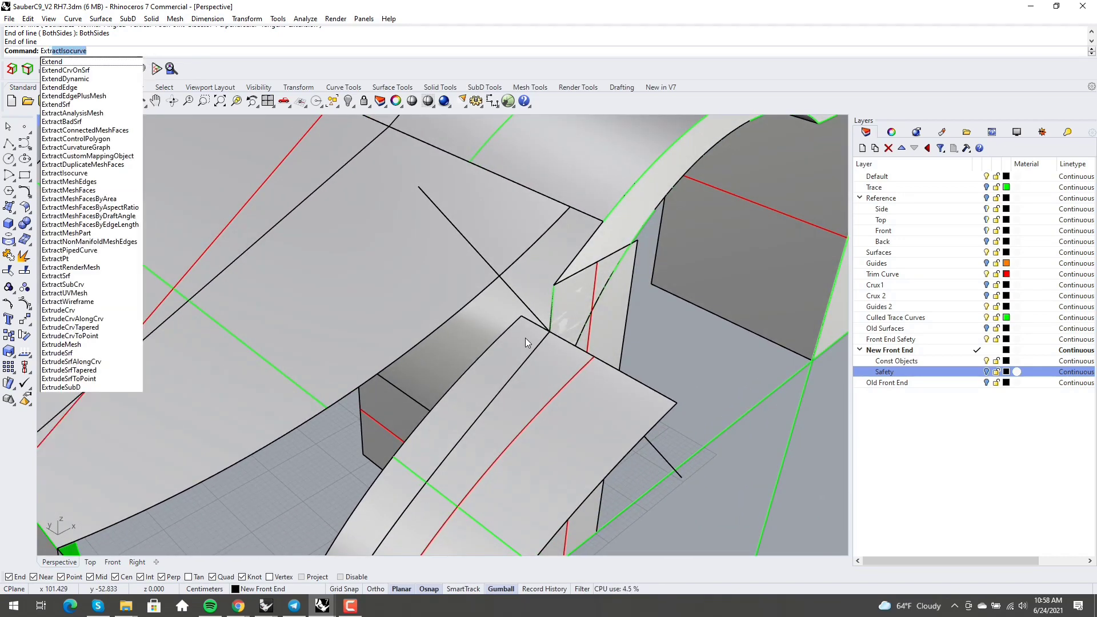
key("Return")
left_click(471, 290)
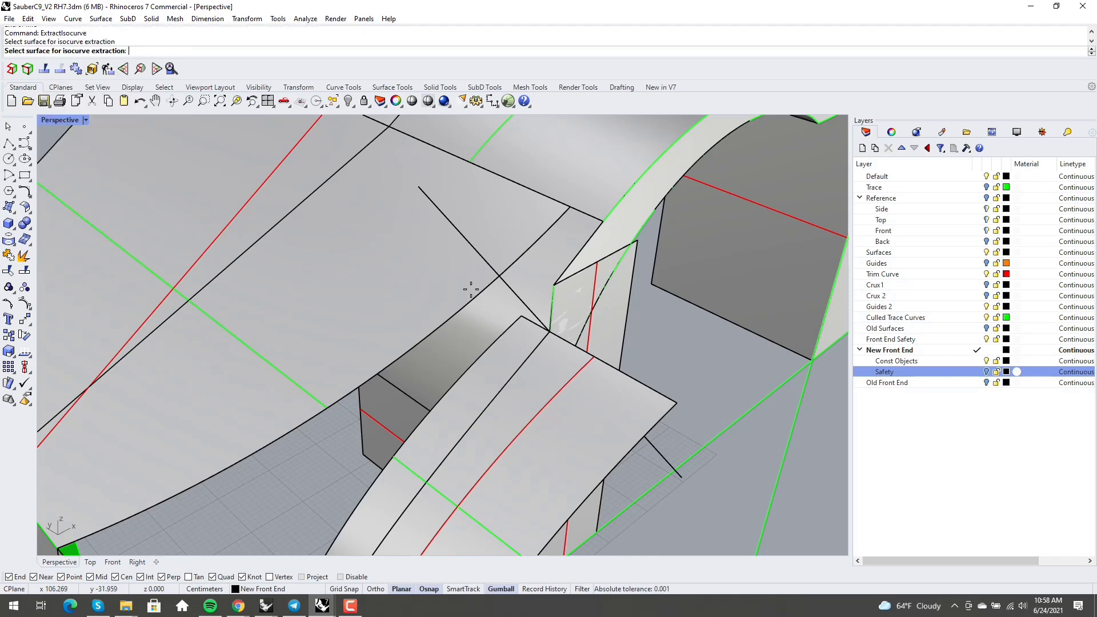
left_click(500, 278)
key("Return")
key("Escape")
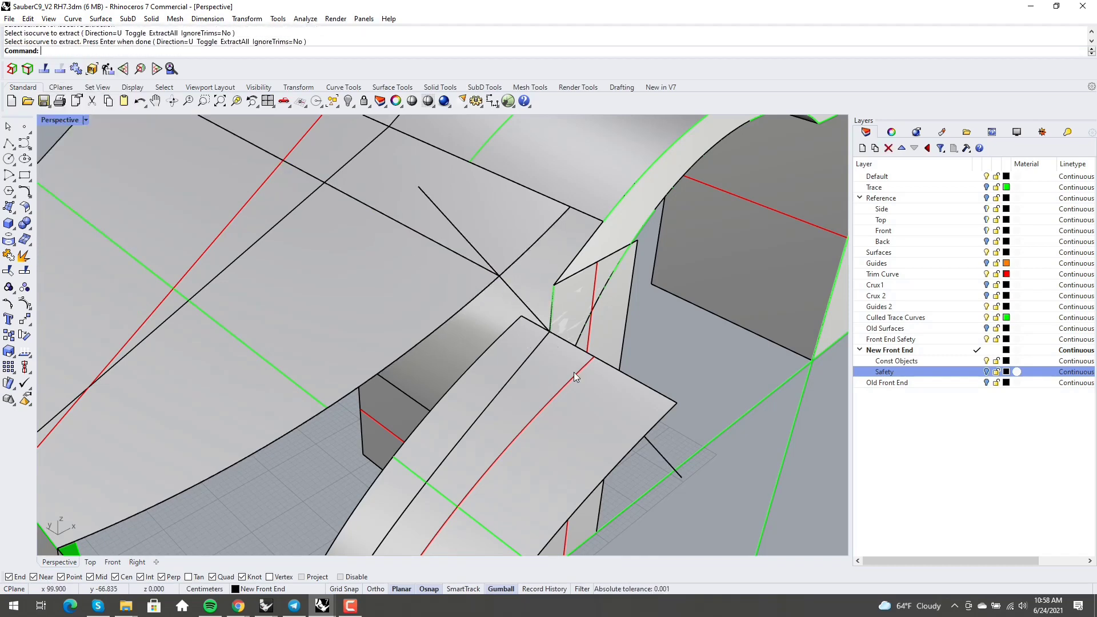
Extrude the BothSides line toward the nose into a slanted surface beside the side strip.
left_click(522, 302)
scroll(557, 327, "up", 3)
left_click_drag(523, 312, 387, 276)
Create the intersection curve between the slanted extruded surface and the vertical panel behind the corner wall.
right_click_drag(592, 389, 455, 376)
scroll(485, 385, "up", 5)
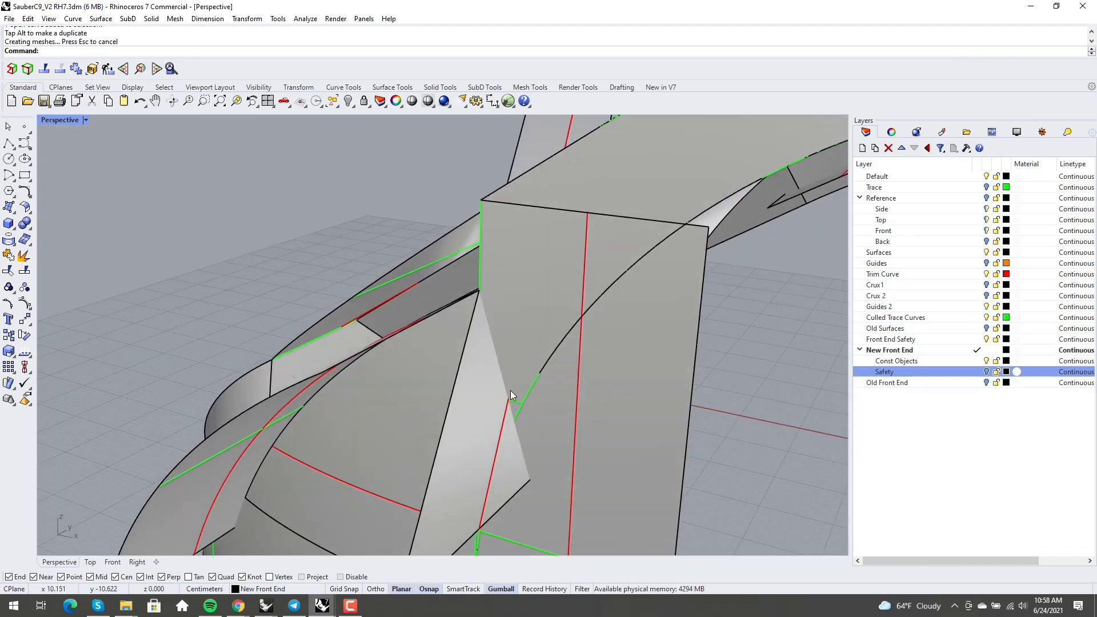
key("Return")
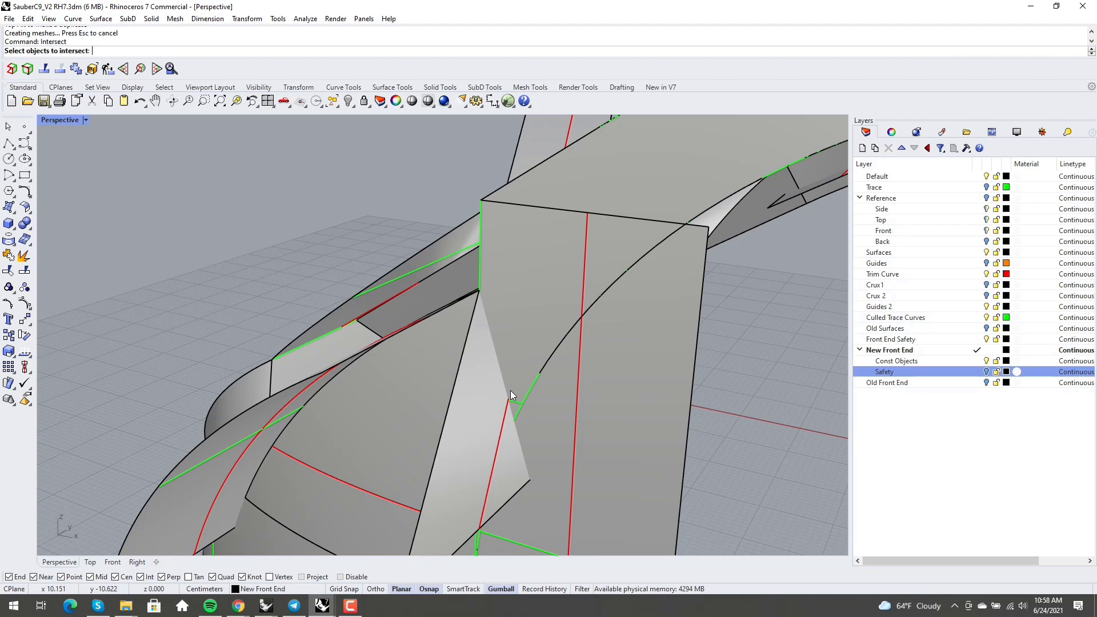
left_click(566, 428)
left_click(512, 441)
key("Return")
left_click(468, 420)
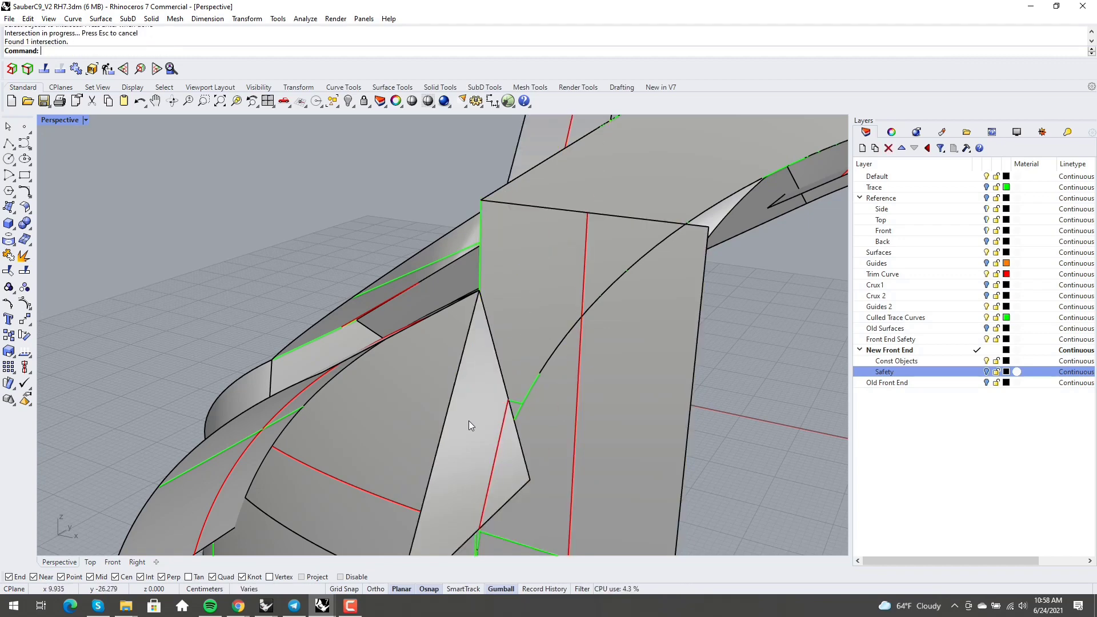
Delete the slanted extruded surface and the construction line it was extruded from.
key("Delete")
right_click_drag(447, 391, 485, 405)
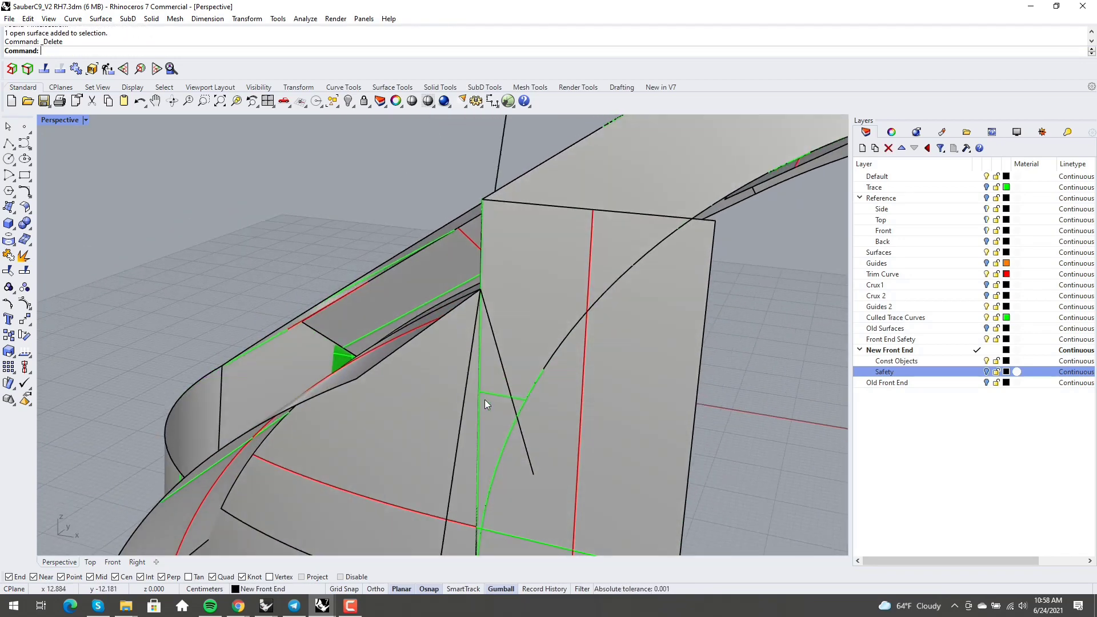
right_click_drag(814, 304, 485, 277)
left_click(446, 254)
key("Delete")
Blend the hood's isocurve into the intersection curve on the vertical panel with tangency at both ends.
type("BlendCrv")
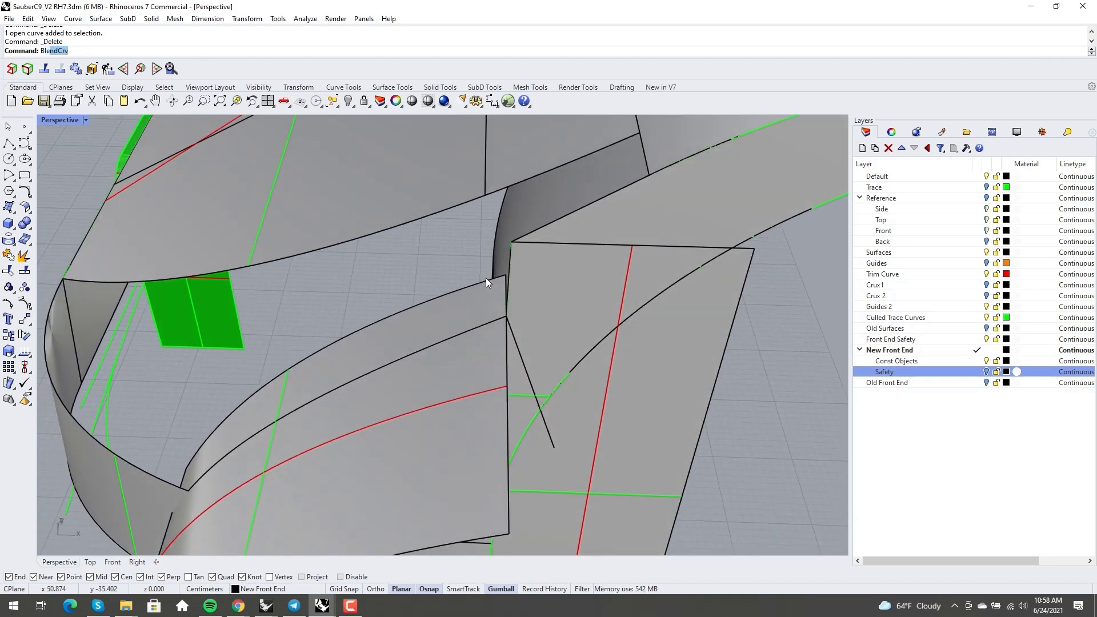
key("Return")
right_click_drag(522, 308, 522, 341)
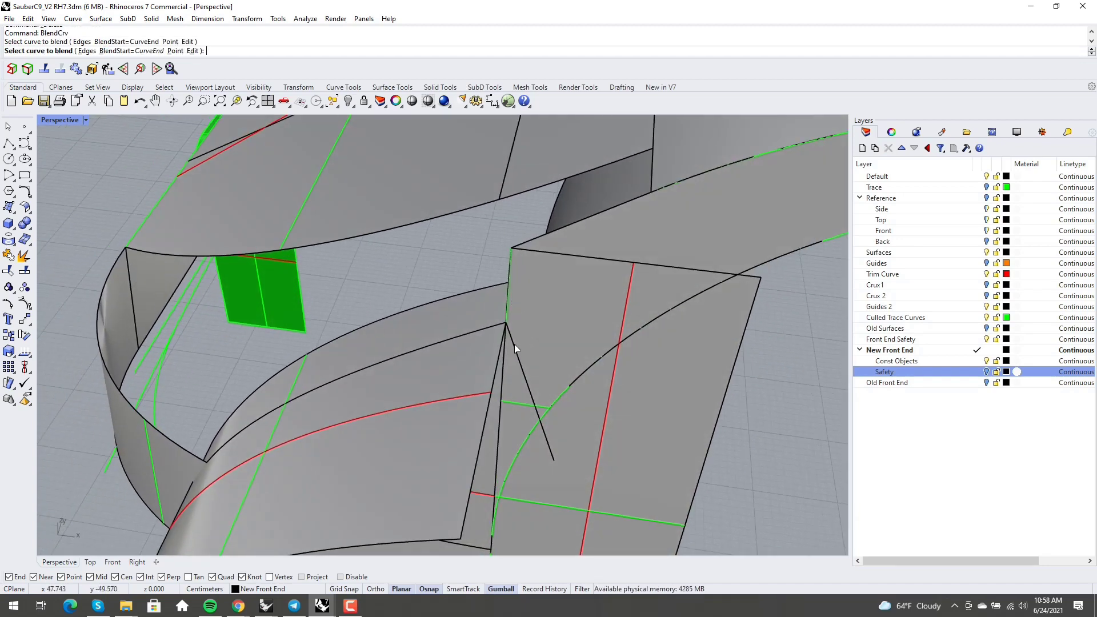
left_click(502, 195)
right_click_drag(410, 272, 575, 208)
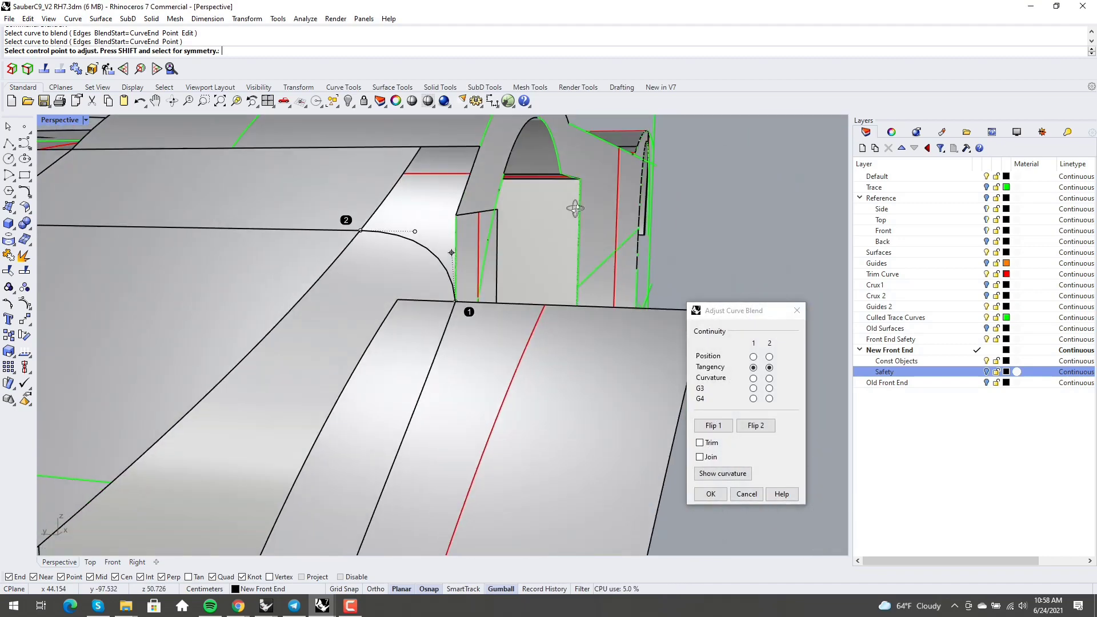
scroll(422, 276, "down", 1)
right_click_drag(422, 280, 434, 303)
key("Return")
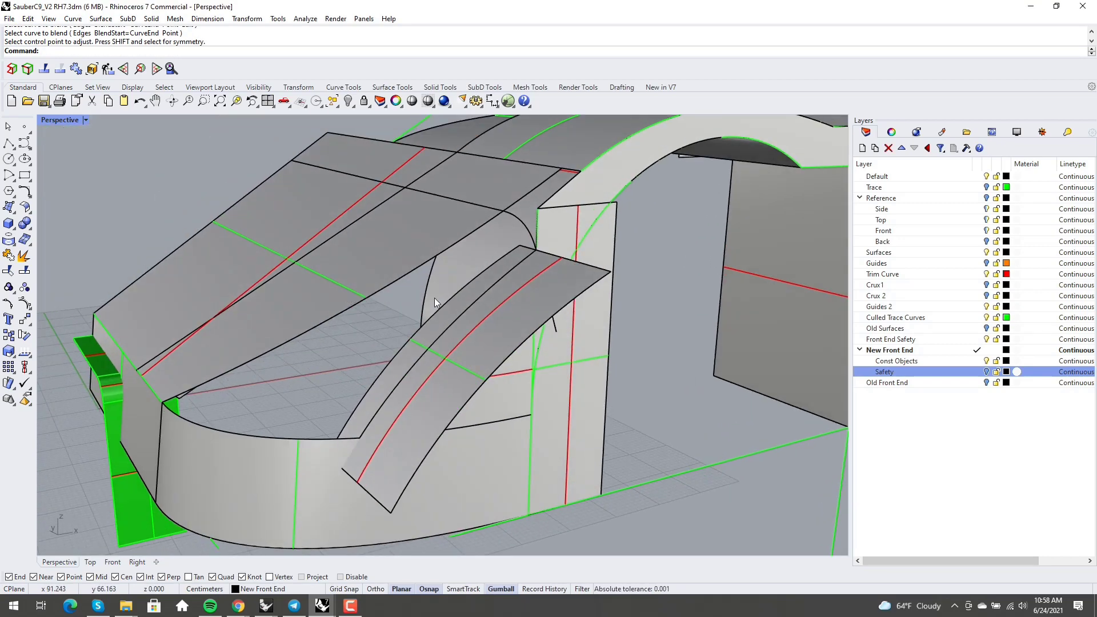
Hide the Const Objects layer containing the long curved strip surface over the fender corner.
right_click_drag(542, 272, 466, 380)
scroll(434, 353, "down", 2)
left_click(427, 355)
scroll(459, 382, "up", 2)
right_click_drag(573, 451, 554, 456)
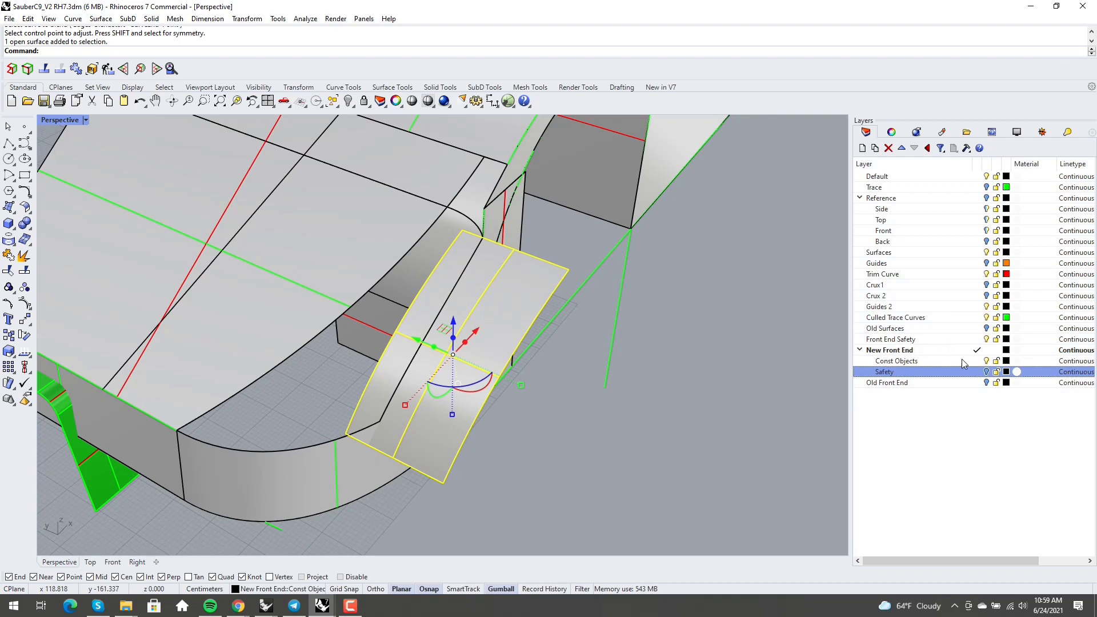
left_click(987, 361)
Duplicate the slanted upper edge of the triangular side surface above the corner wall and show its control points.
right_click_drag(618, 407, 427, 346)
key("Return")
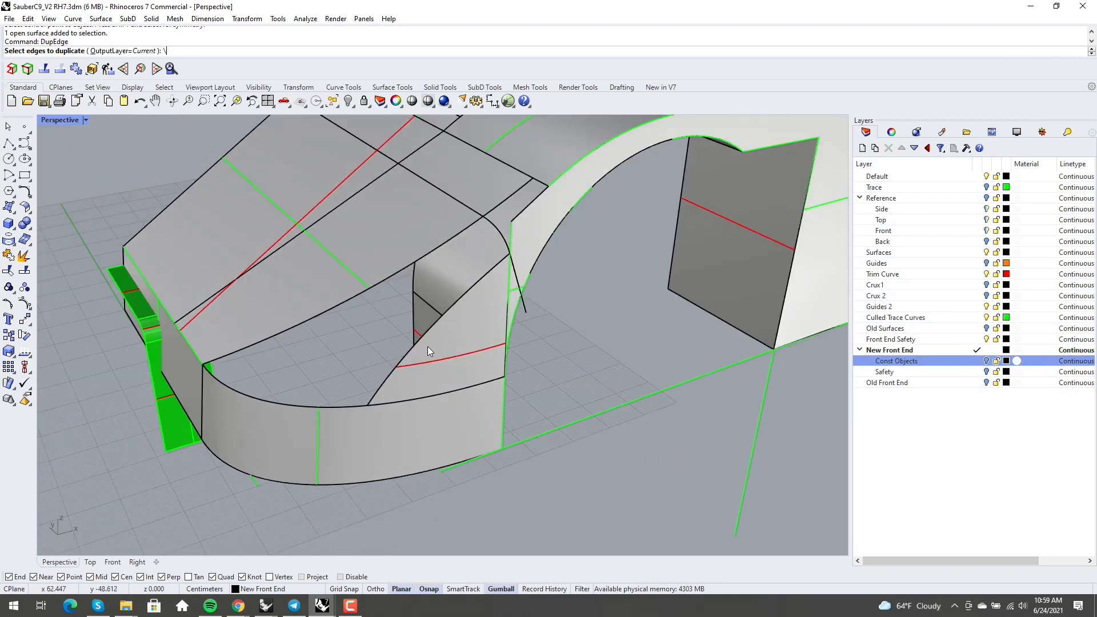
left_click(407, 359)
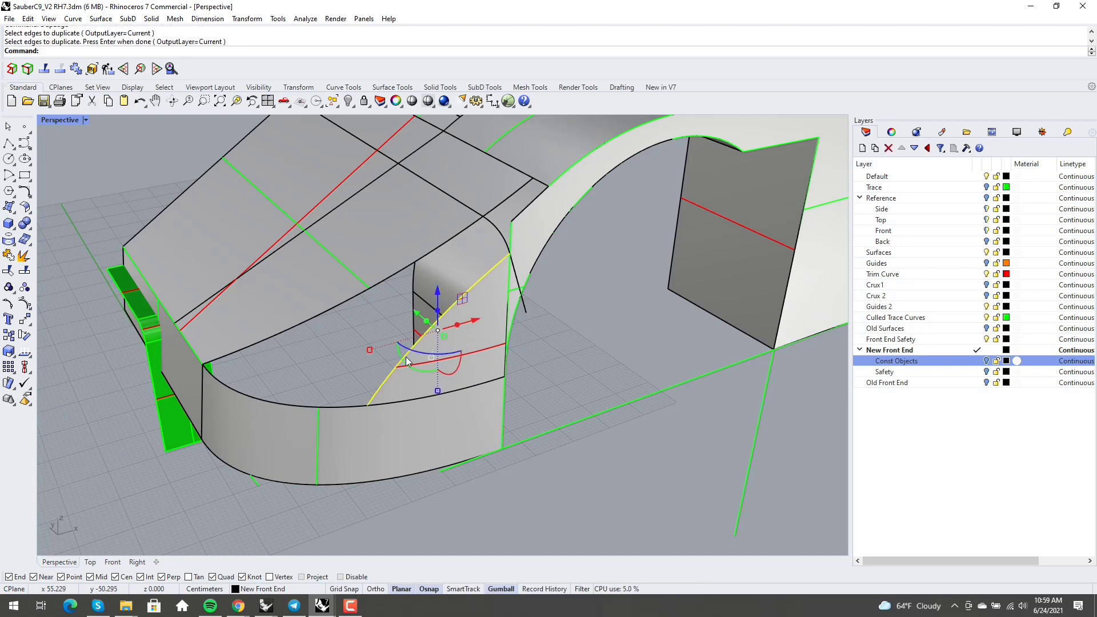
key("F10")
right_click_drag(428, 371, 458, 341)
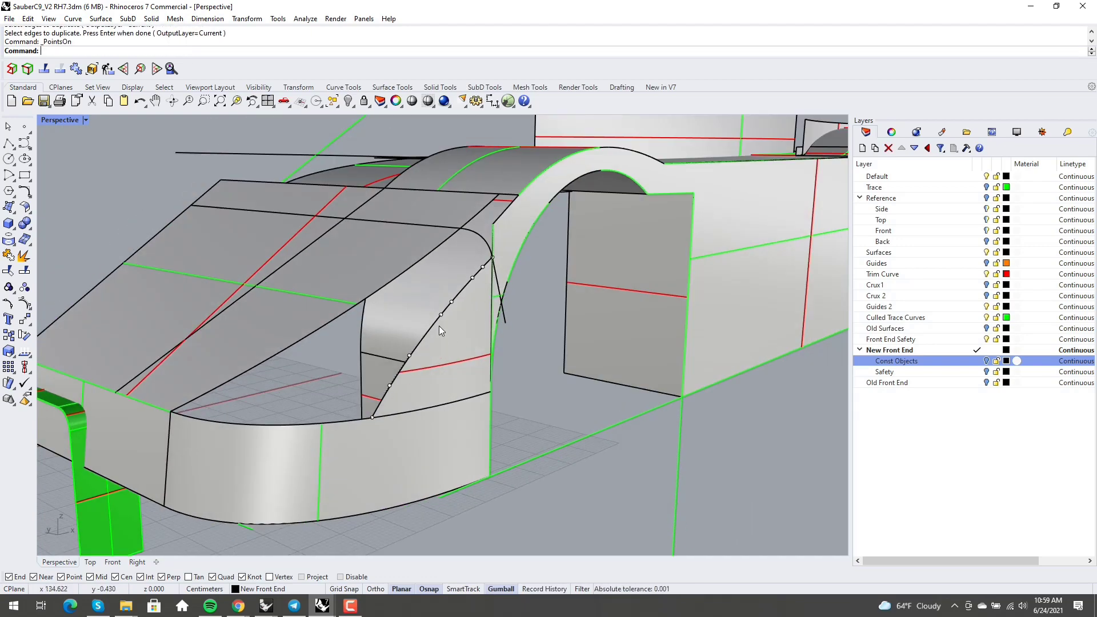
scroll(459, 307, "up", 5)
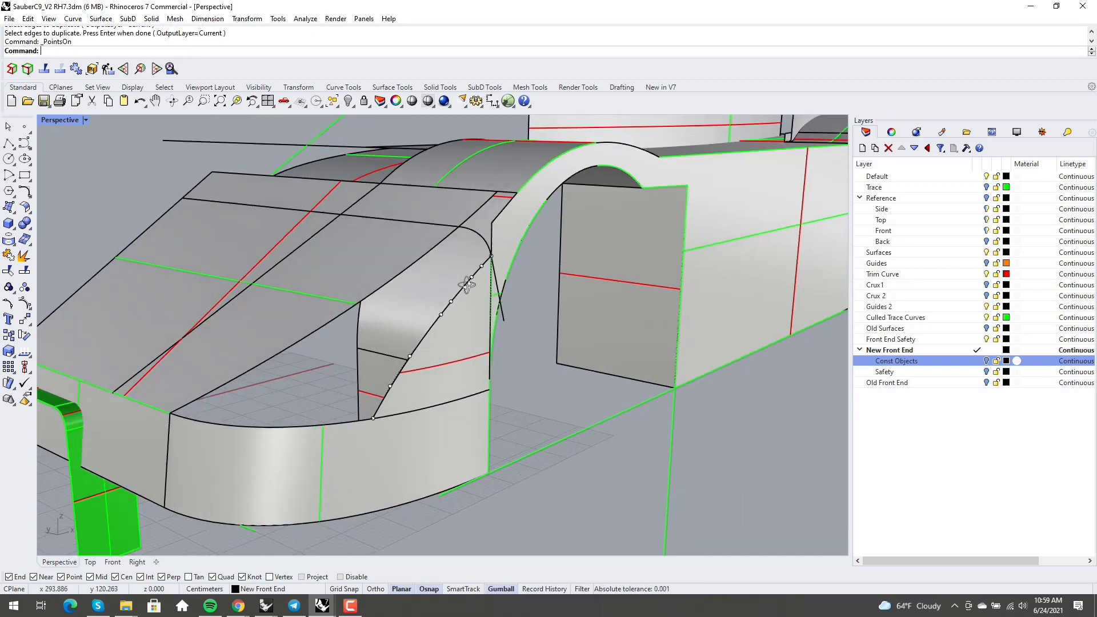
right_click_drag(423, 351, 431, 342)
Try to rebuild the duplicated slanted edge curve with 5 points at degree 3.
left_click(425, 335)
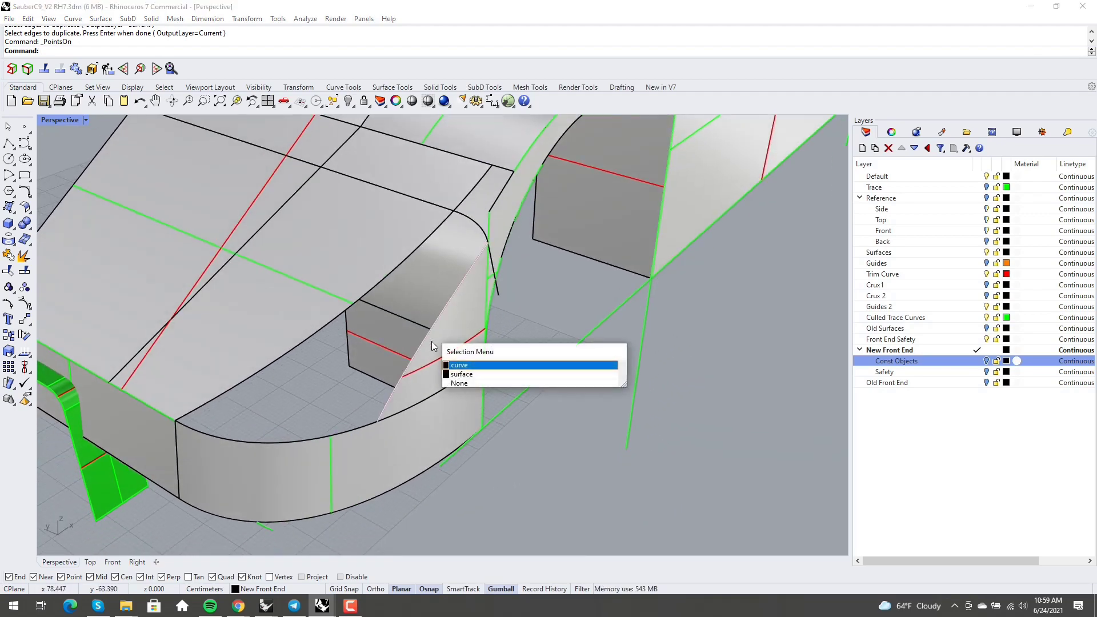
left_click(452, 366)
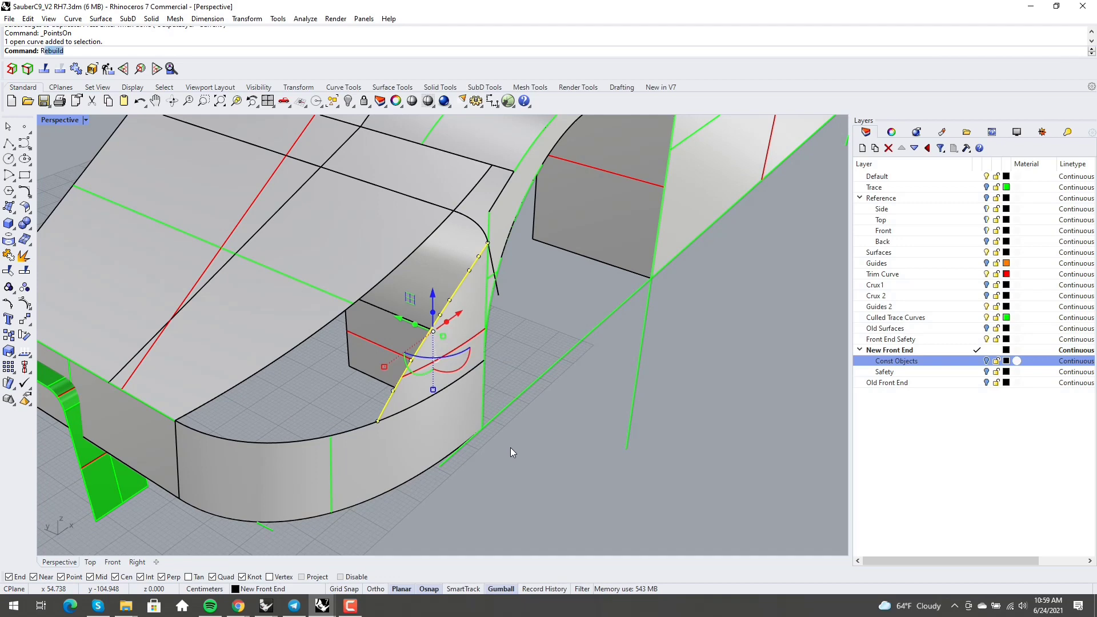
key("Return")
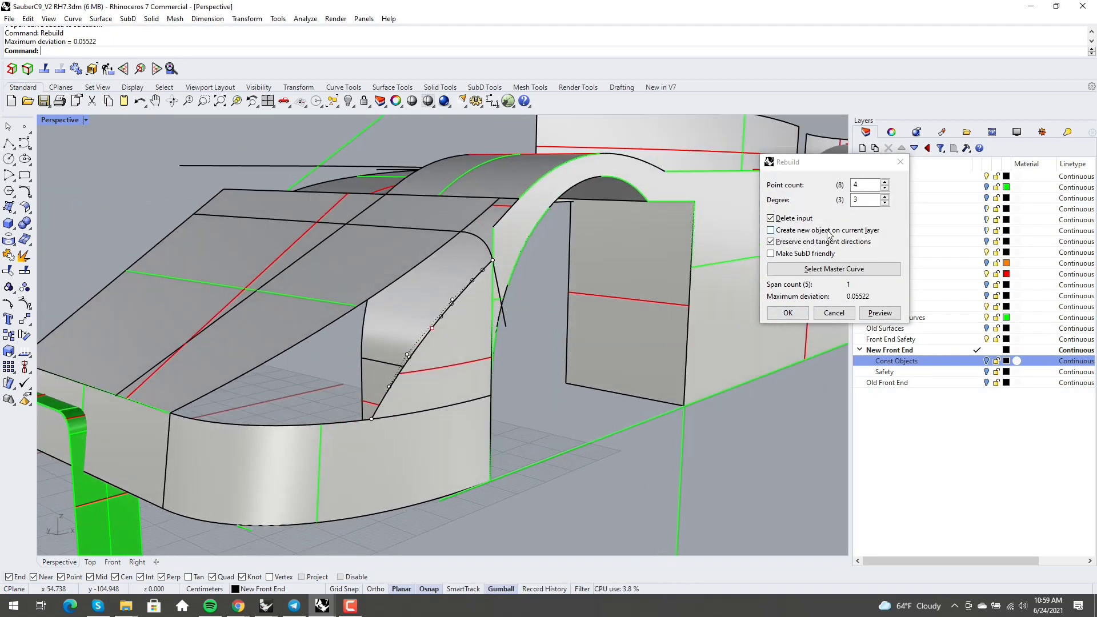
left_click(885, 182)
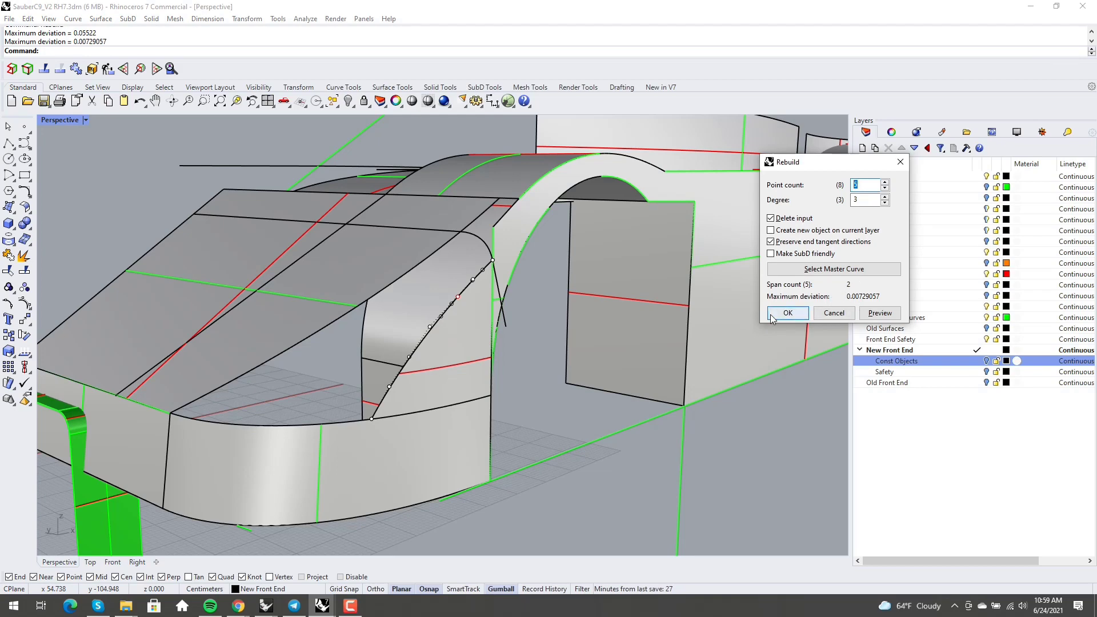
left_click(785, 313)
right_click_drag(725, 319, 430, 361)
key("Escape")
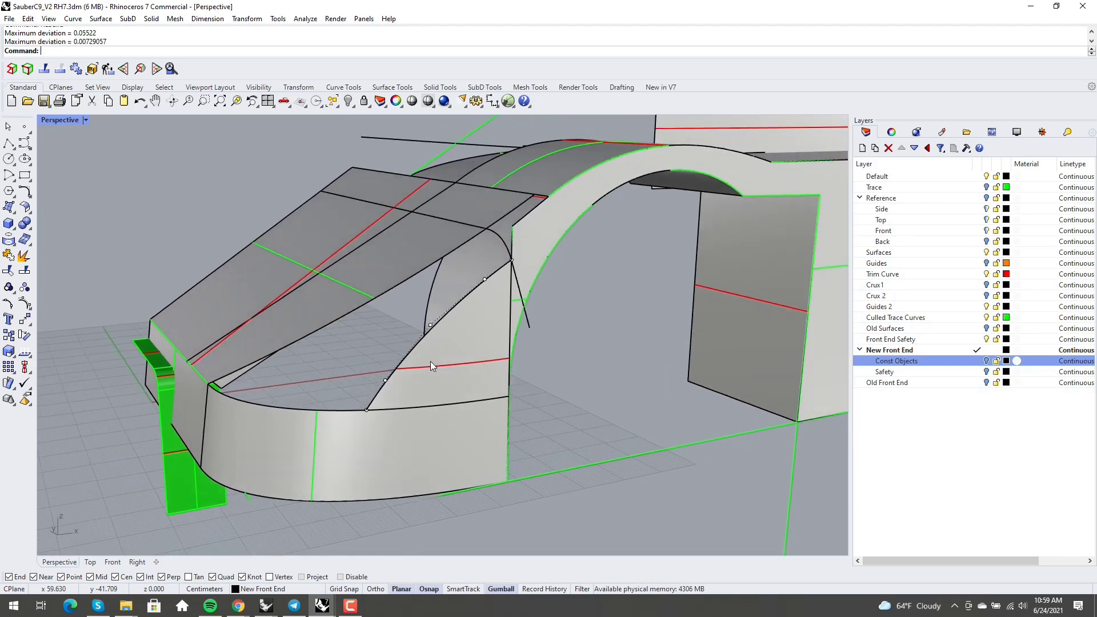
key("ctrl+z")
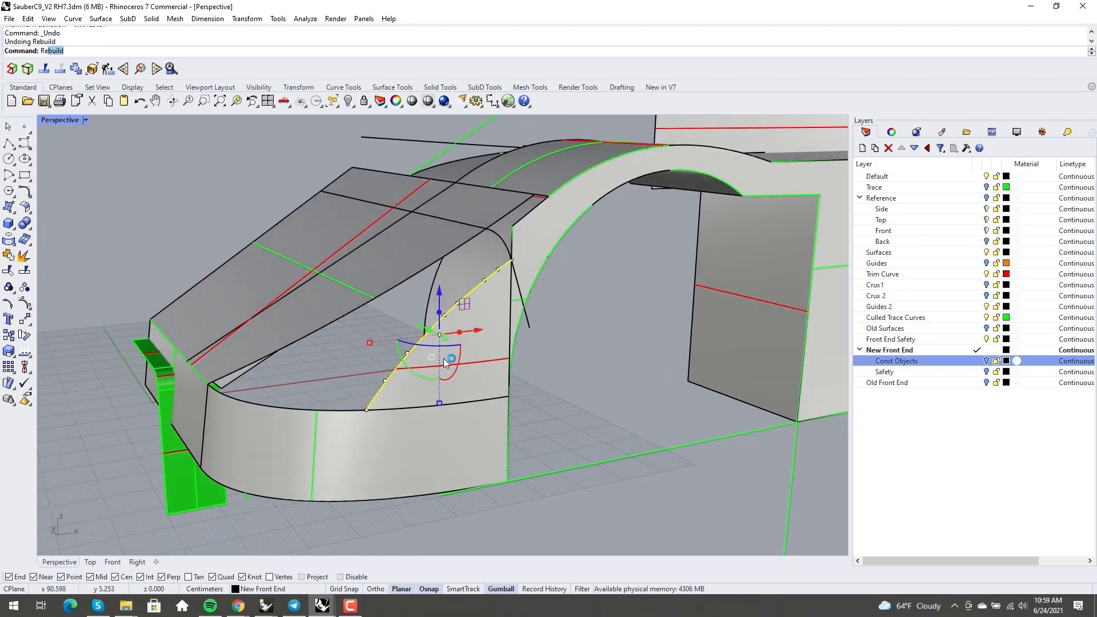
Rebuild the slanted edge curve with 5 points at a higher degree.
key("Return")
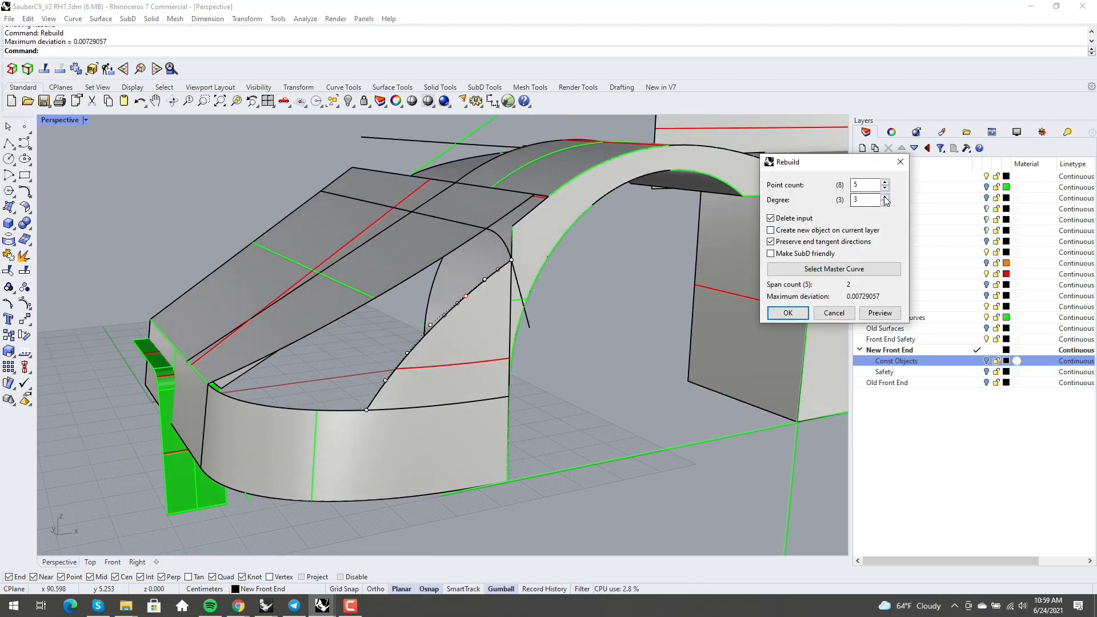
left_click(778, 313)
left_click(587, 371)
right_click_drag(587, 371, 448, 330)
Examine the control points of the rebuilt slanted curve and of the hood's trimmed edge curve from several angles.
left_click(451, 333)
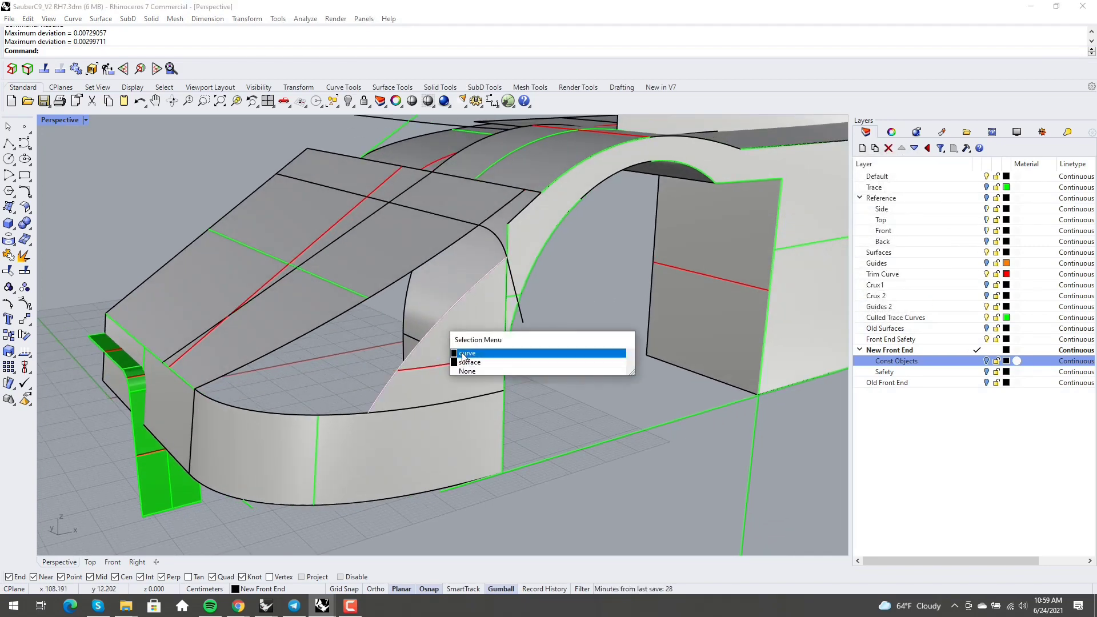
left_click(463, 353)
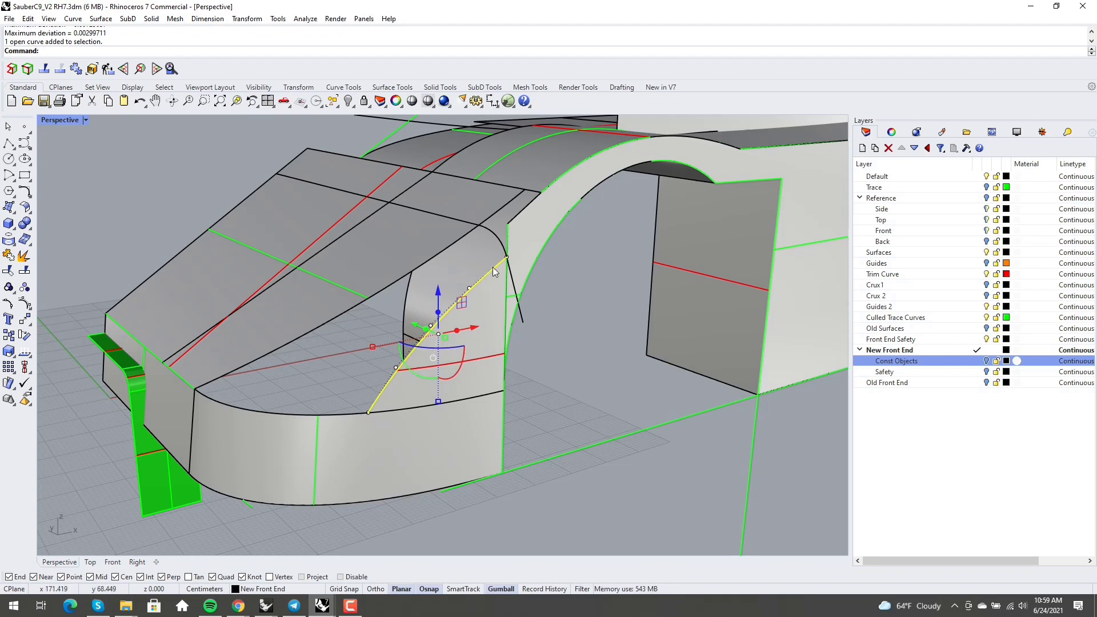
mouse_move(377, 392)
right_mouse_down()
mouse_move(399, 377)
mouse_move(366, 397)
right_mouse_up()
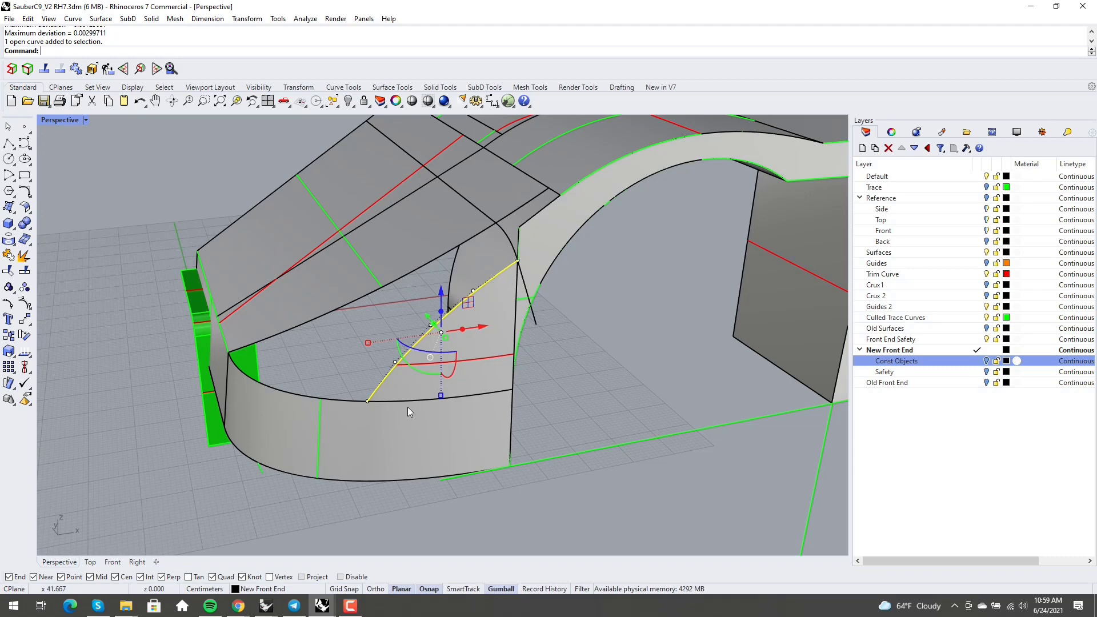
right_click_drag(407, 411, 375, 406)
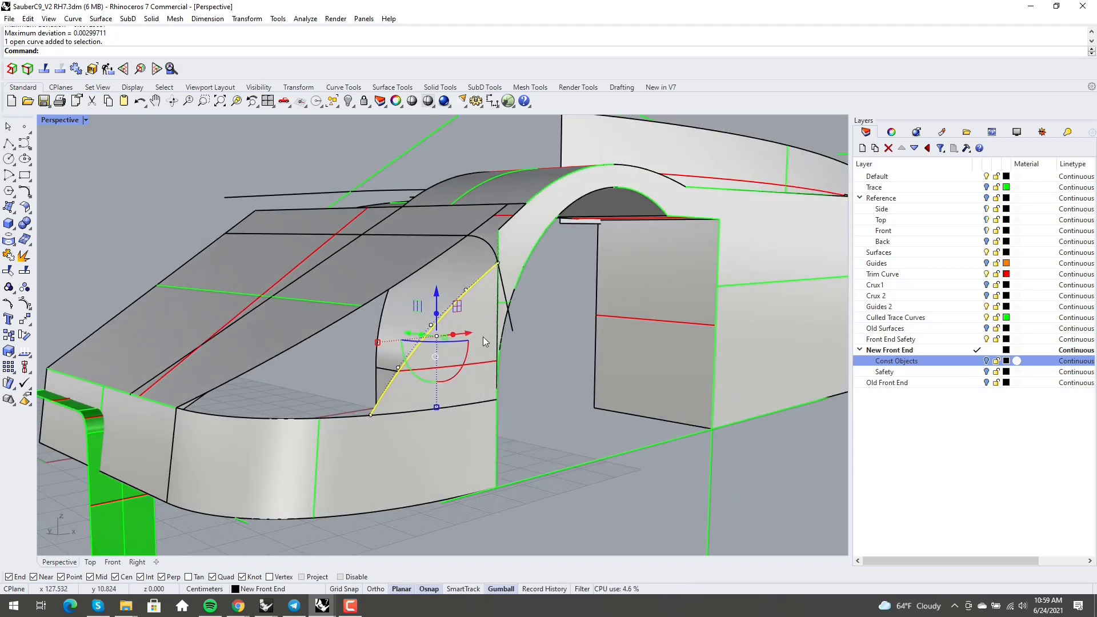
right_click_drag(452, 321, 335, 304)
left_click(599, 499)
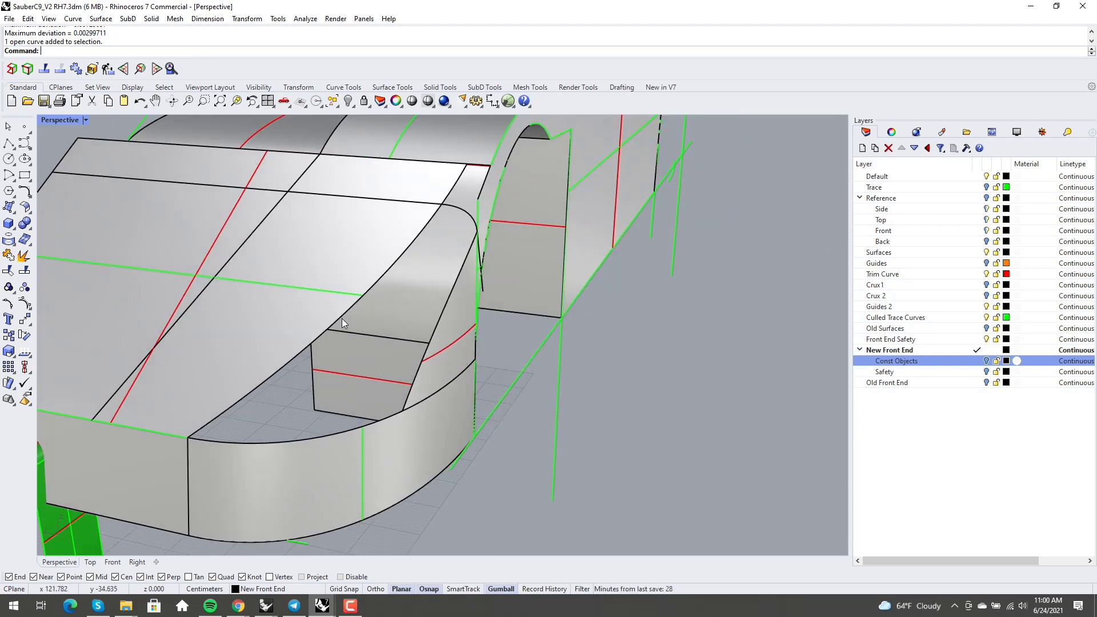
left_click(342, 317)
left_click(374, 349)
scroll(391, 354, "down", 2)
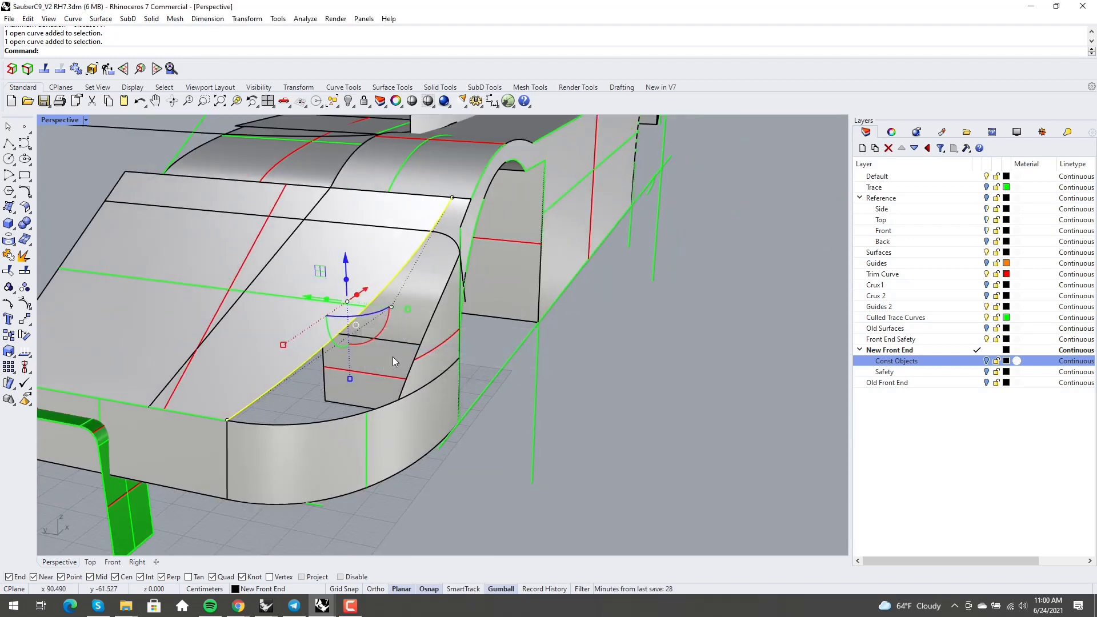
key("Escape")
Split the hood's trimmed edge curve at the point where the blend curve starts.
scroll(409, 271, "up", 5)
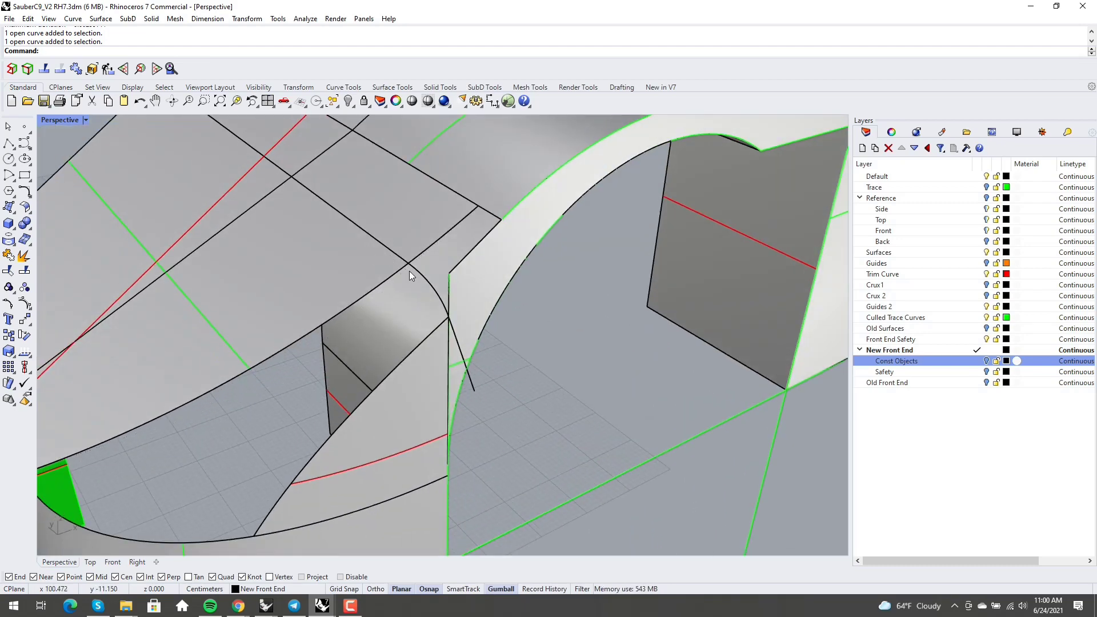
type("Split")
key("Return")
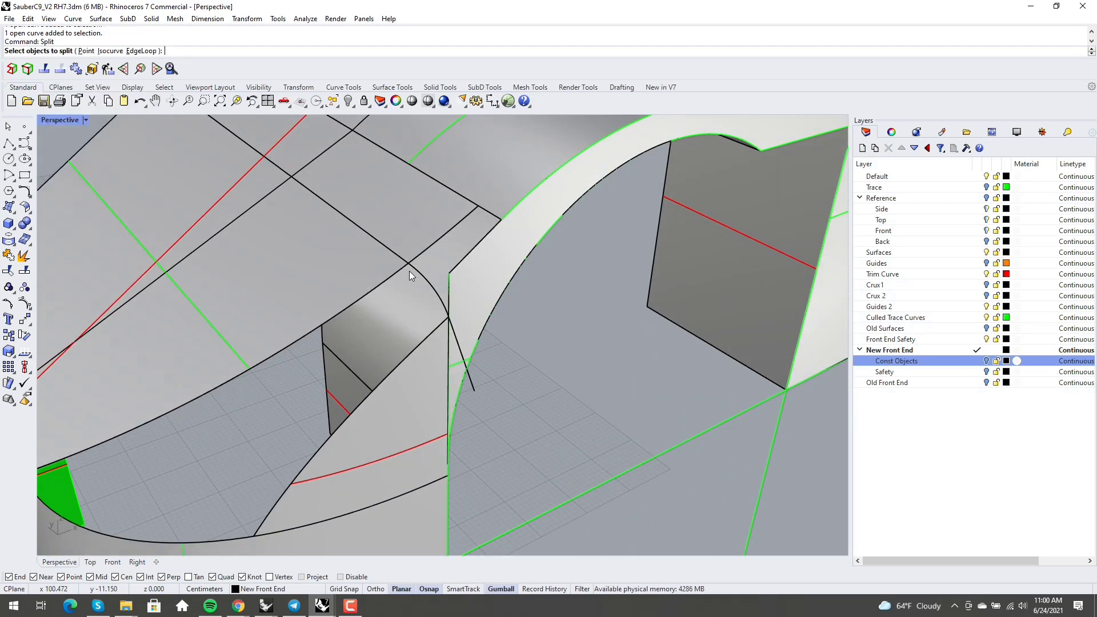
left_click(390, 287)
left_click(425, 313)
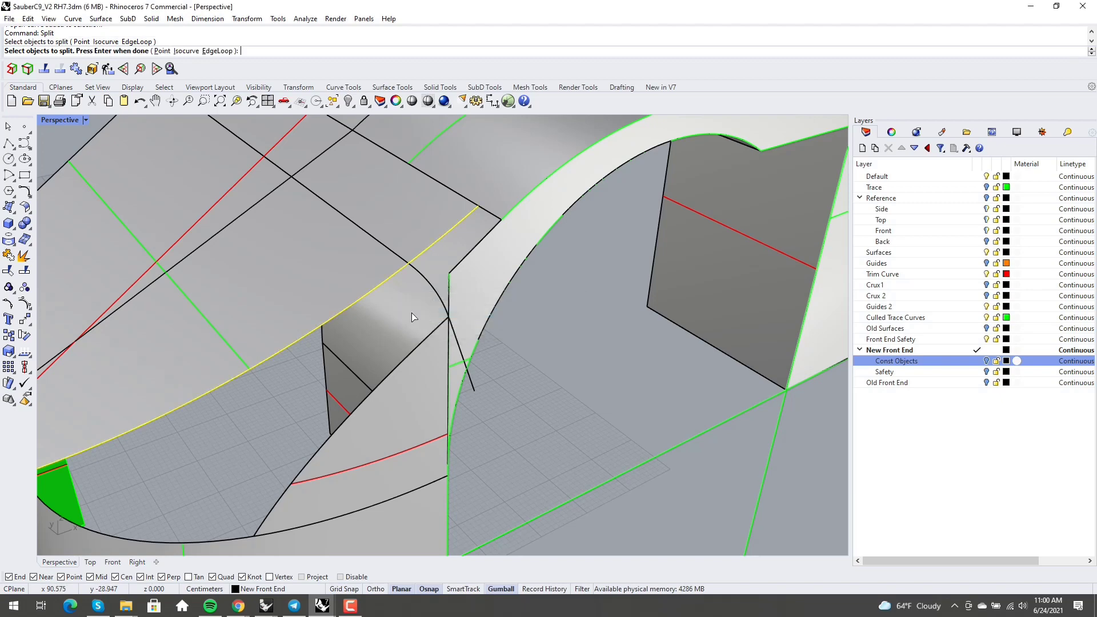
key("Return")
left_click(90, 51)
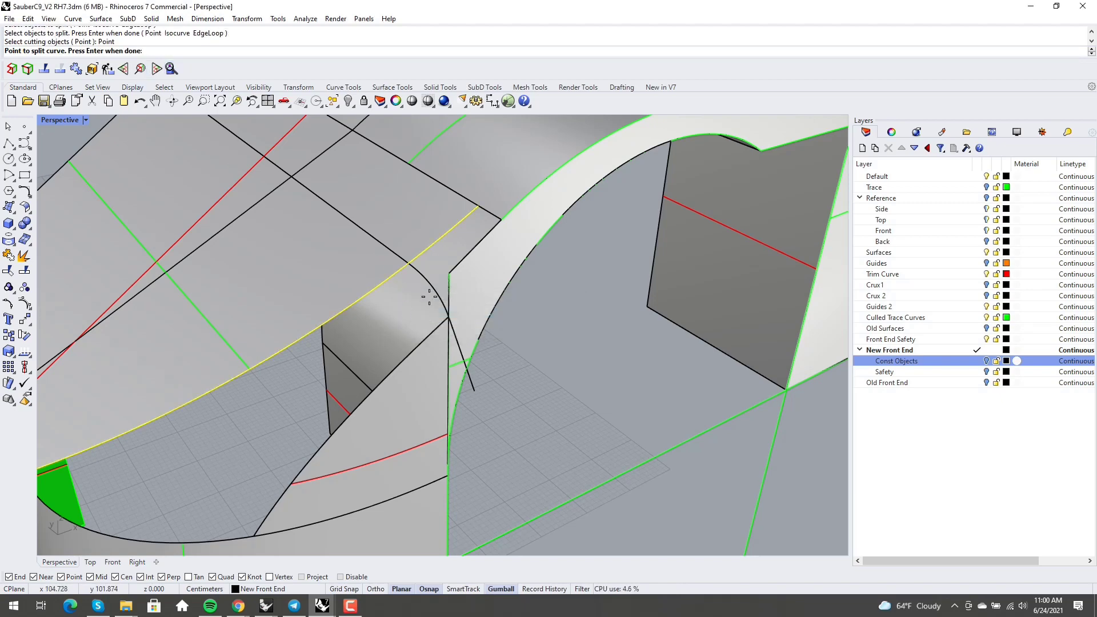
left_click(403, 261)
key("Return")
Split the corner wall's upper edge at the point where the slanted edge curve meets it.
scroll(420, 256, "down", 3)
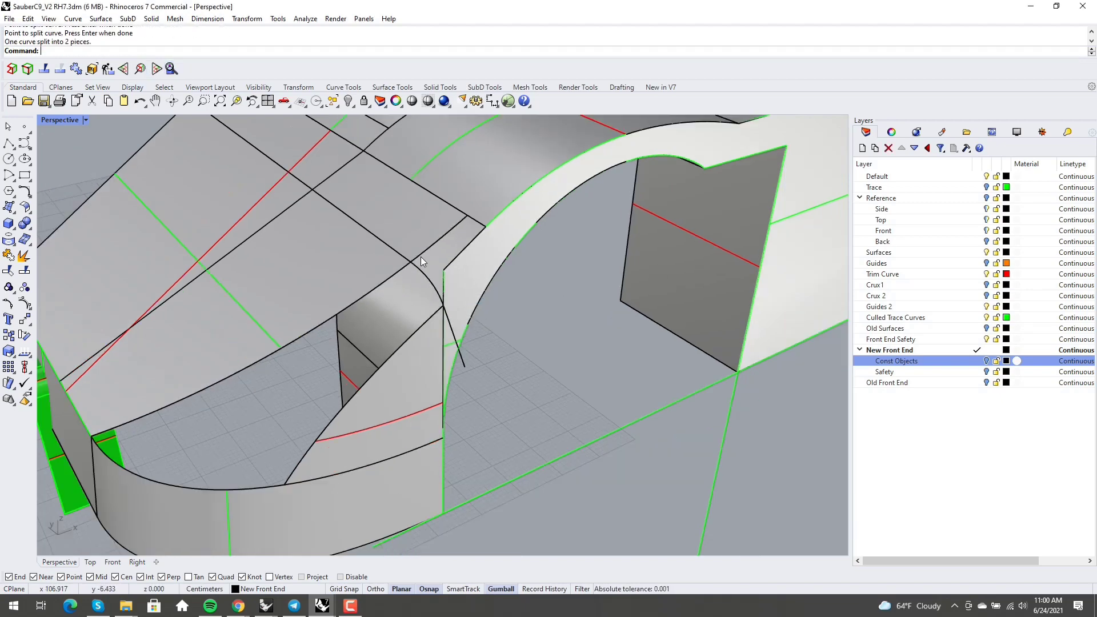
right_click_drag(420, 256, 364, 352)
right_click_drag(421, 396, 363, 377)
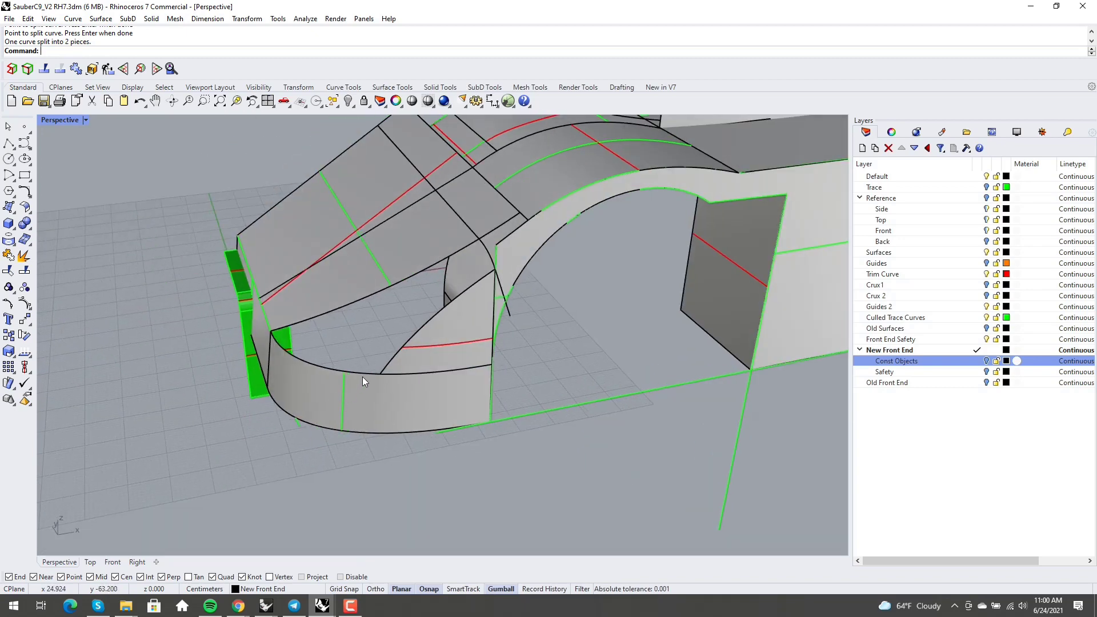
type("se")
key("Return")
left_click(349, 373)
left_click(371, 374)
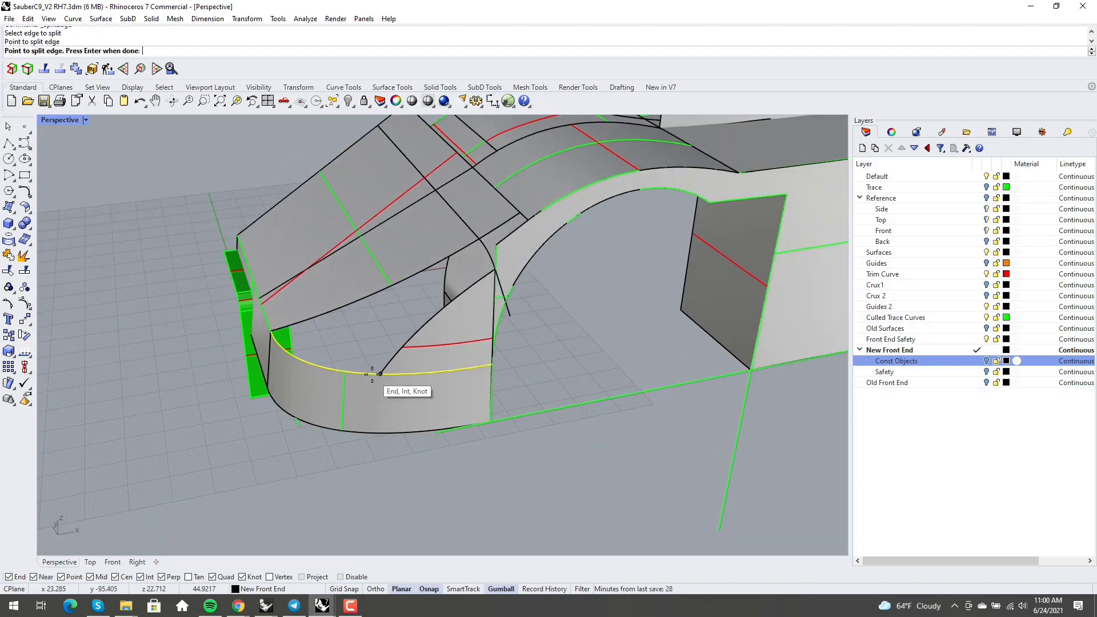
key("Return")
Show the control points of the blend curve between the hood and the vertical panel.
right_click_drag(369, 396, 413, 392)
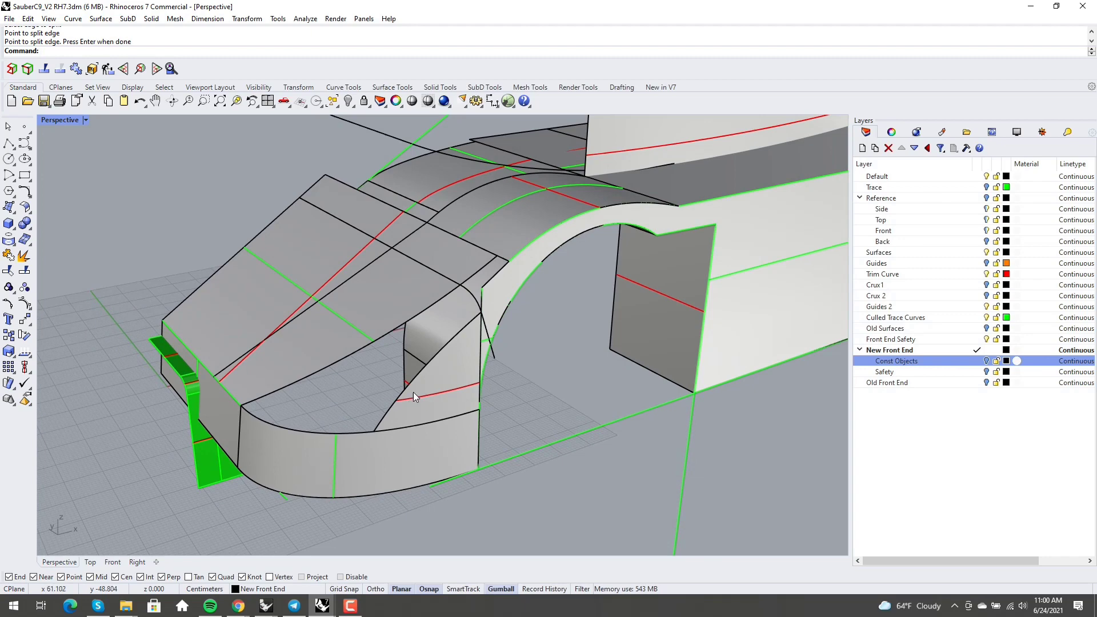
left_click(469, 291)
scroll(468, 297, "up", 3)
key("F10")
scroll(467, 301, "down", 3)
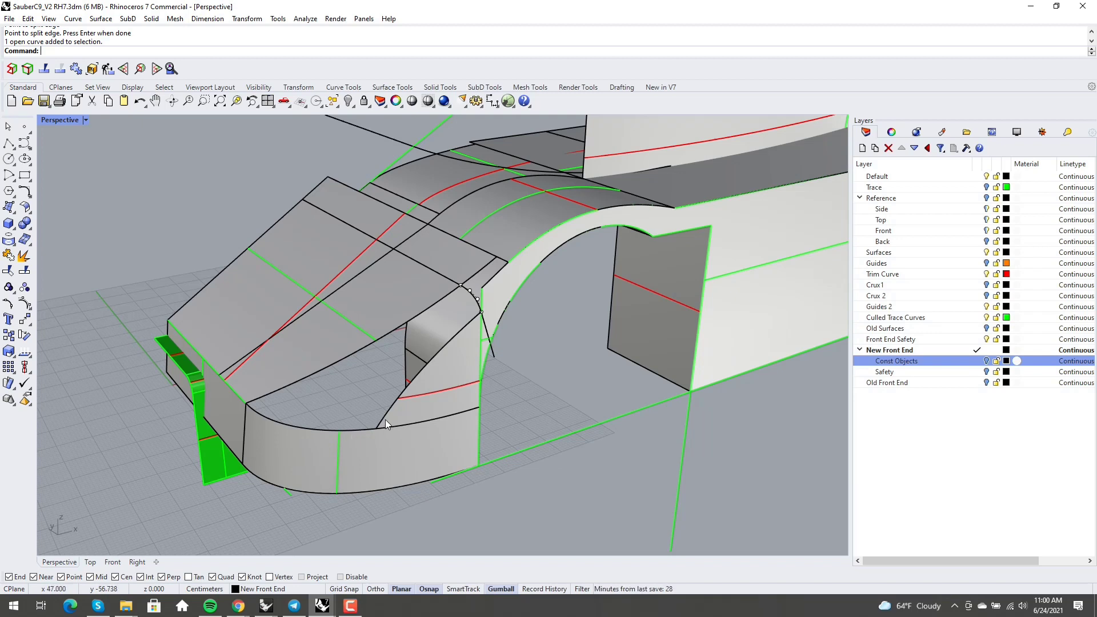
Duplicate the front portion of the corner wall's split upper edge and show its control points.
type("DupEdge")
key("Return")
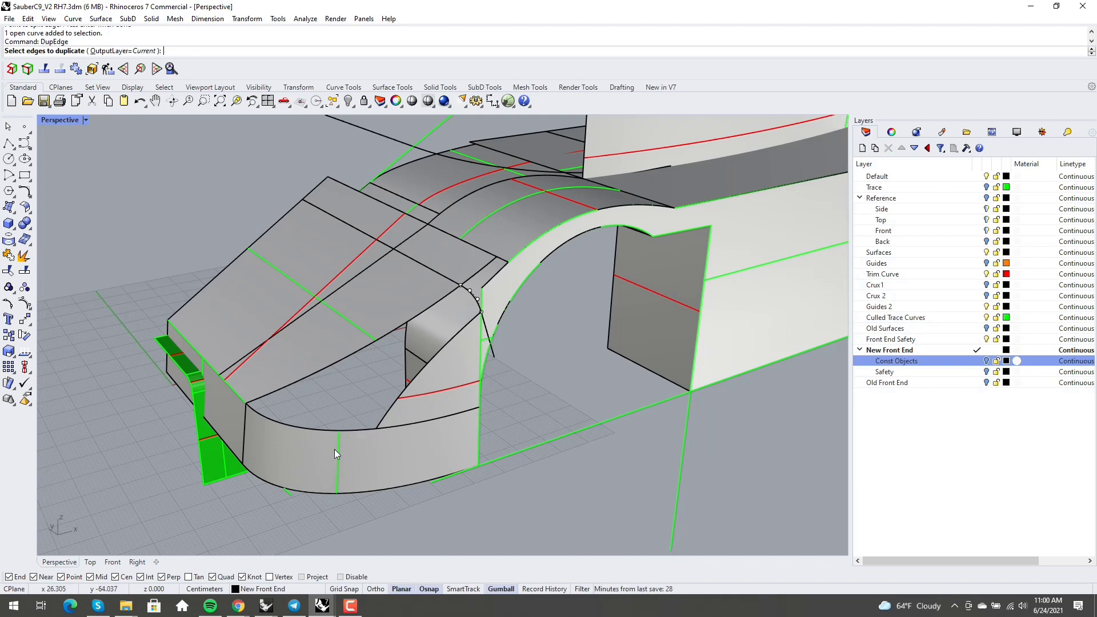
left_click(365, 430)
key("Return")
key("F10")
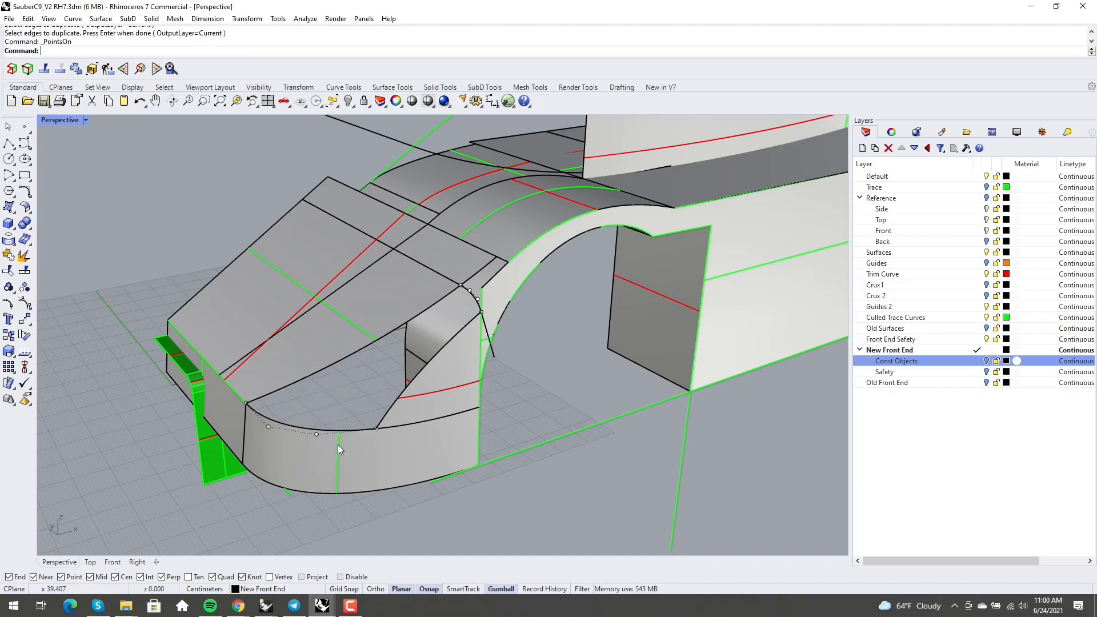
right_click_drag(337, 444, 280, 437)
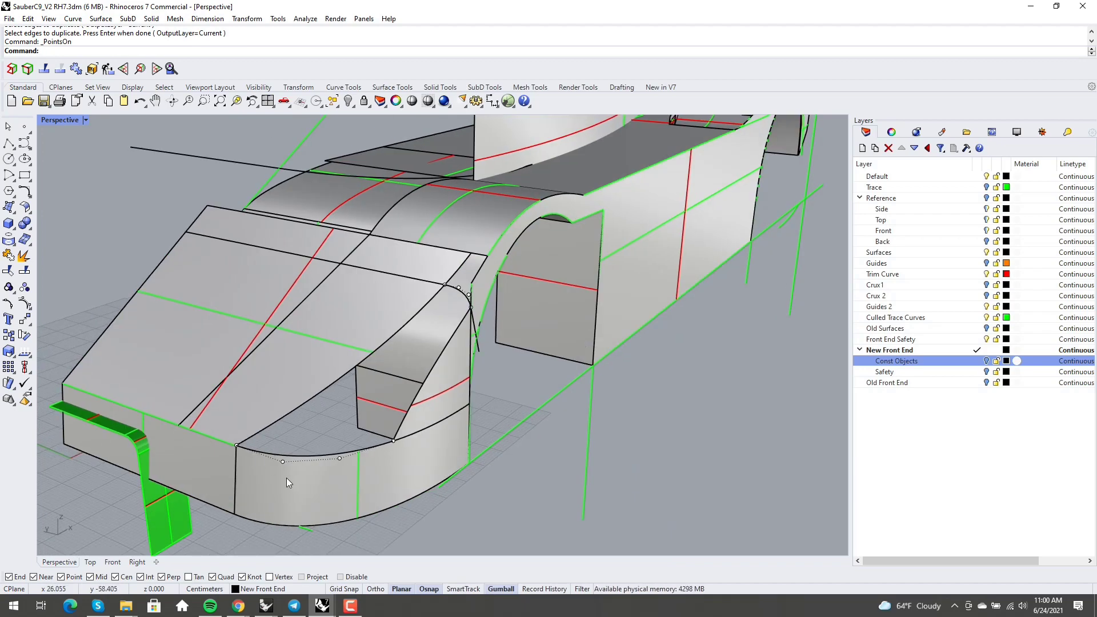
Examine the hood-side and slanted edge curves and their control points around the fender opening.
right_click_drag(461, 455, 348, 375)
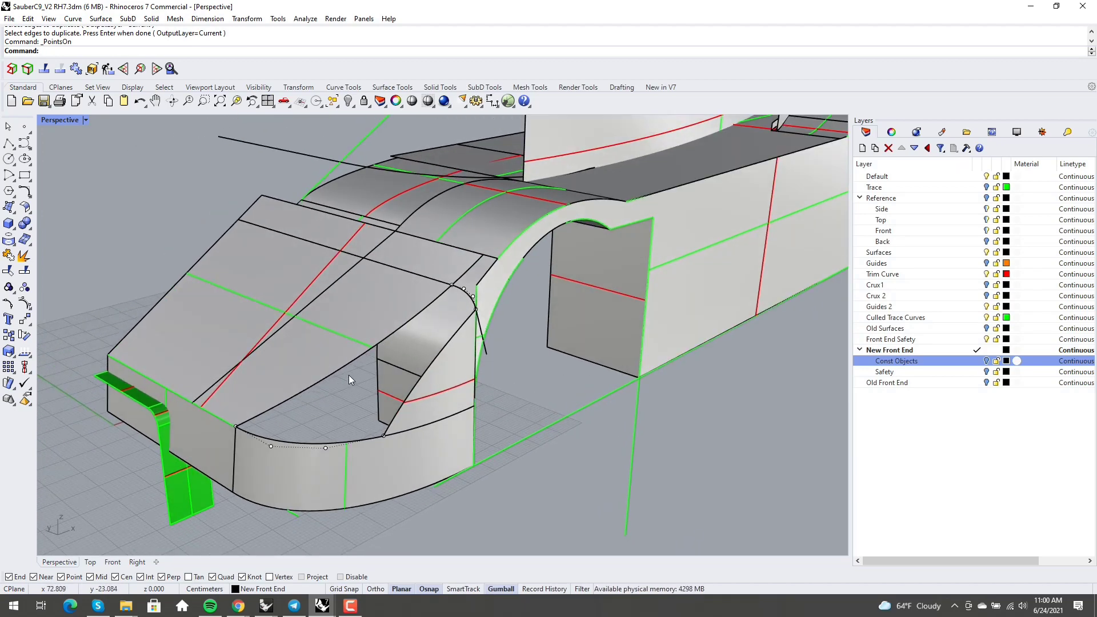
left_click(358, 364)
left_click(399, 389)
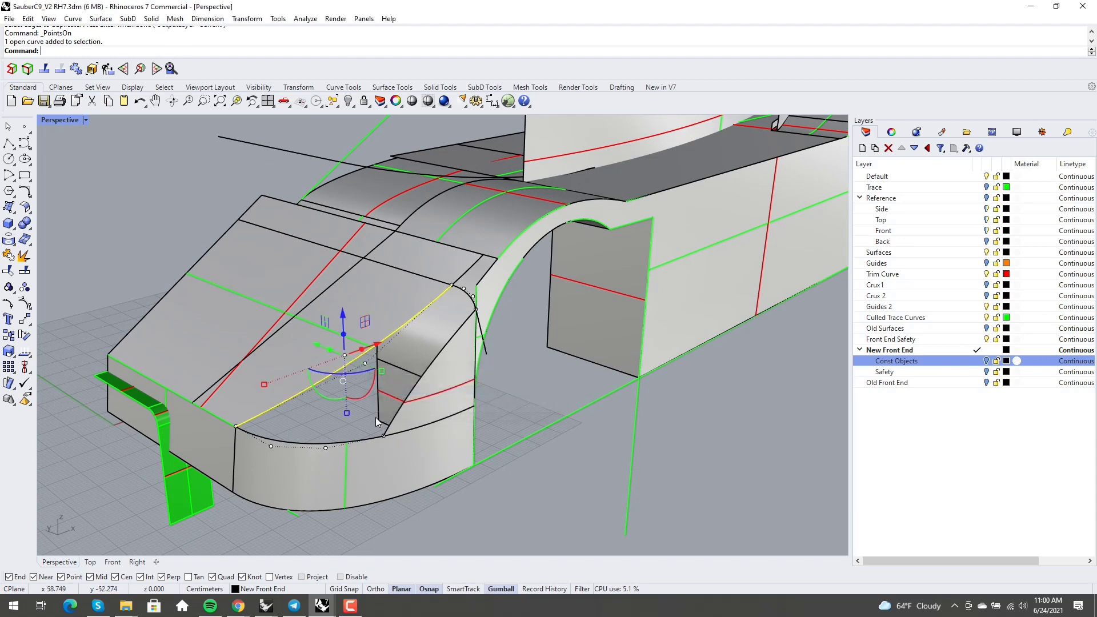
right_click_drag(375, 417, 435, 296)
right_click_drag(422, 421, 557, 358)
left_click(402, 384)
left_click(436, 416)
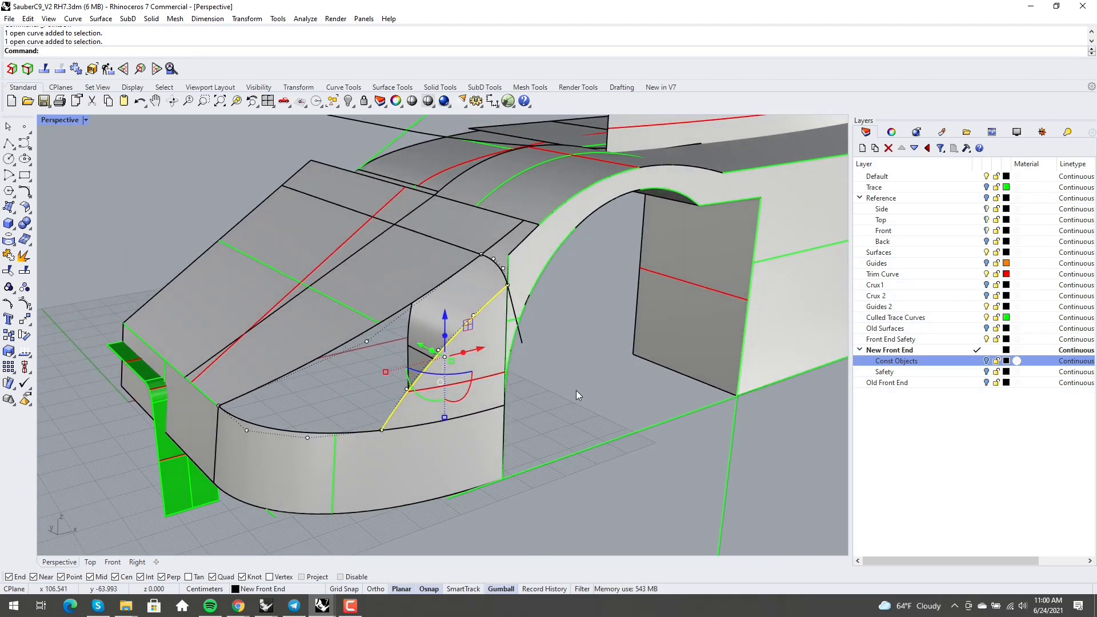
key("Escape")
right_click_drag(576, 389, 507, 430)
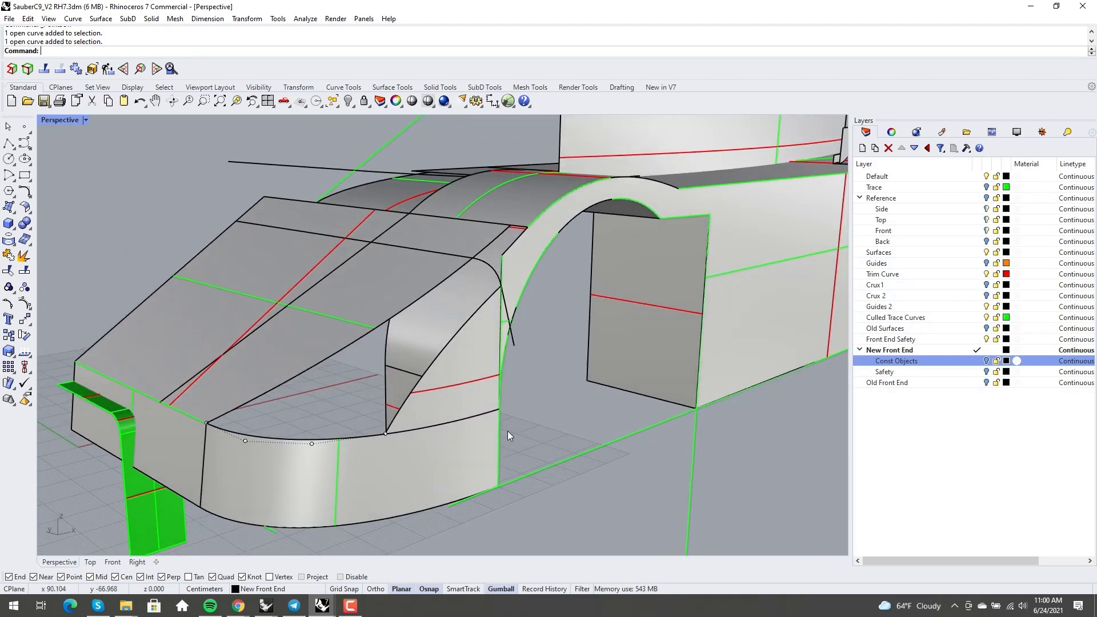
Create an edge surface across the fender opening from the front edge, slanted edge, blend and hood edge curves.
right_click(507, 431)
left_click(354, 437)
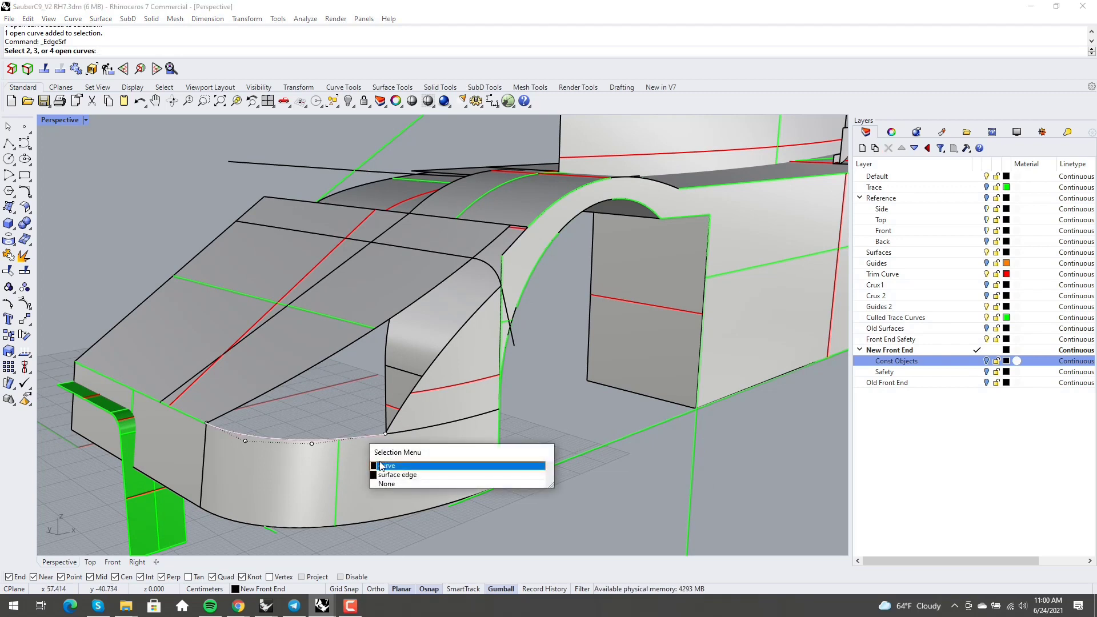
left_click(386, 465)
left_click(397, 415)
left_click(436, 448)
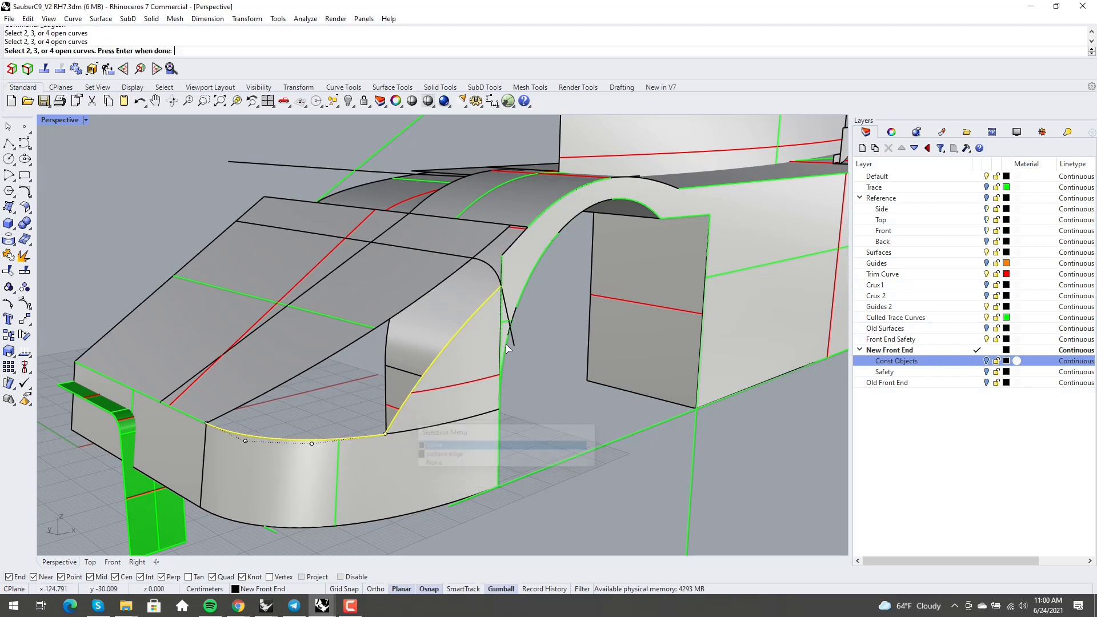
left_click(453, 276)
left_click(486, 311)
Set the viewport to rendered display and delete the leftover slanted boundary curve beside the new fender surface.
right_click_drag(425, 380, 410, 356)
middle_click(329, 401)
left_click(333, 420)
left_click(420, 369)
key("Delete")
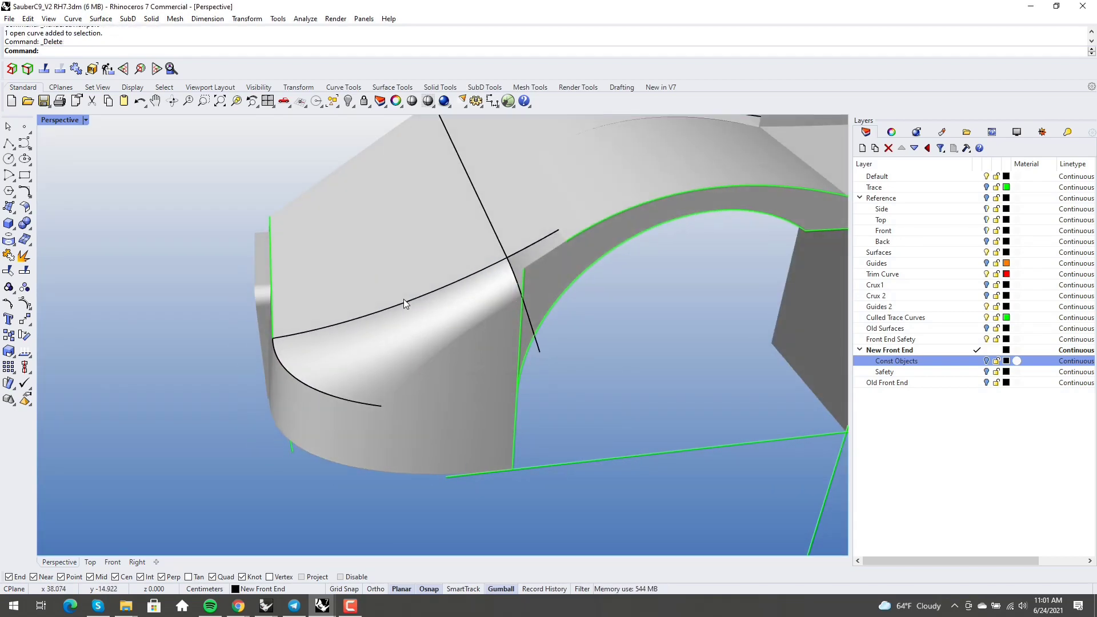
Delete the leftover hood edge curve and front edge curve bordering the fender surface.
left_click(404, 301)
right_click_drag(403, 302, 458, 263)
left_click(457, 263)
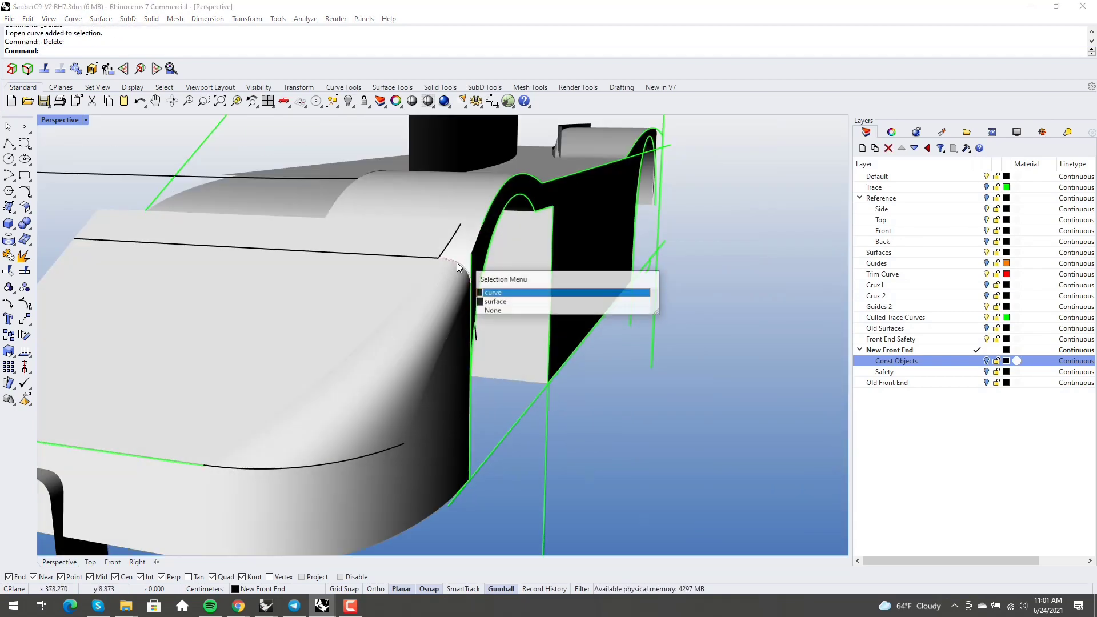
key("Escape")
left_click(323, 465)
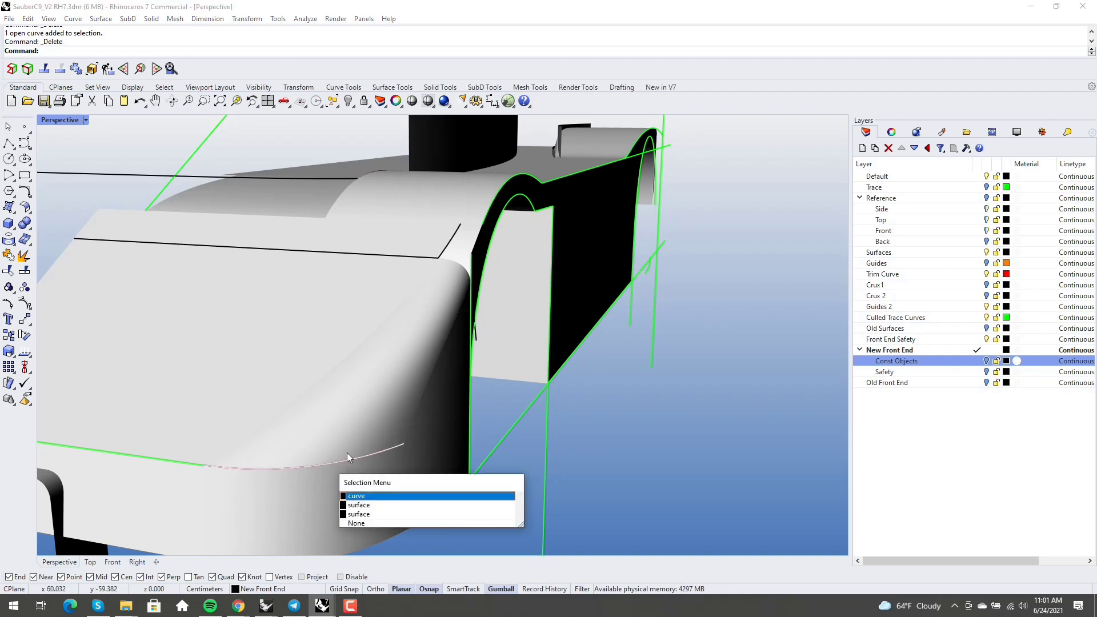
left_click(357, 496)
Return to shaded display and show the control points of the new fender surface.
mouse_move(356, 496)
right_mouse_down()
mouse_move(362, 454)
mouse_move(382, 427)
mouse_move(341, 404)
mouse_move(381, 403)
mouse_move(453, 377)
mouse_move(409, 426)
mouse_move(404, 380)
mouse_move(320, 400)
mouse_move(313, 383)
right_mouse_up()
middle_click(338, 398)
left_click(332, 389)
left_click(381, 403)
key("F10")
scroll(311, 382, "up", 2)
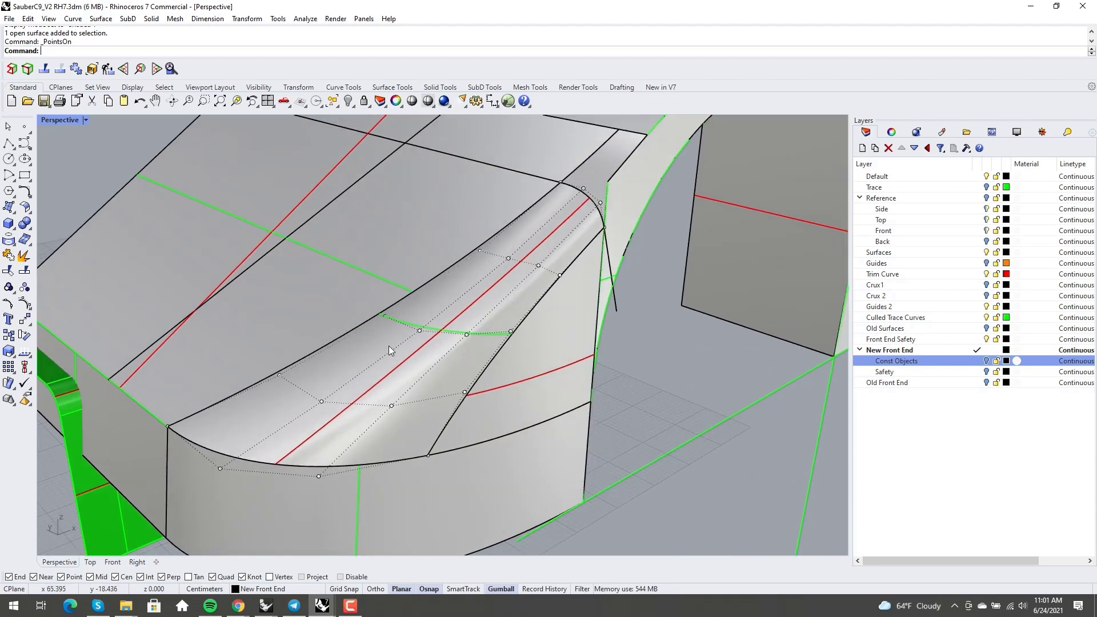
Match the fender surface's upper edge to the hood with Tangency, edges matched by closest points, and target isocurve direction.
key("Return")
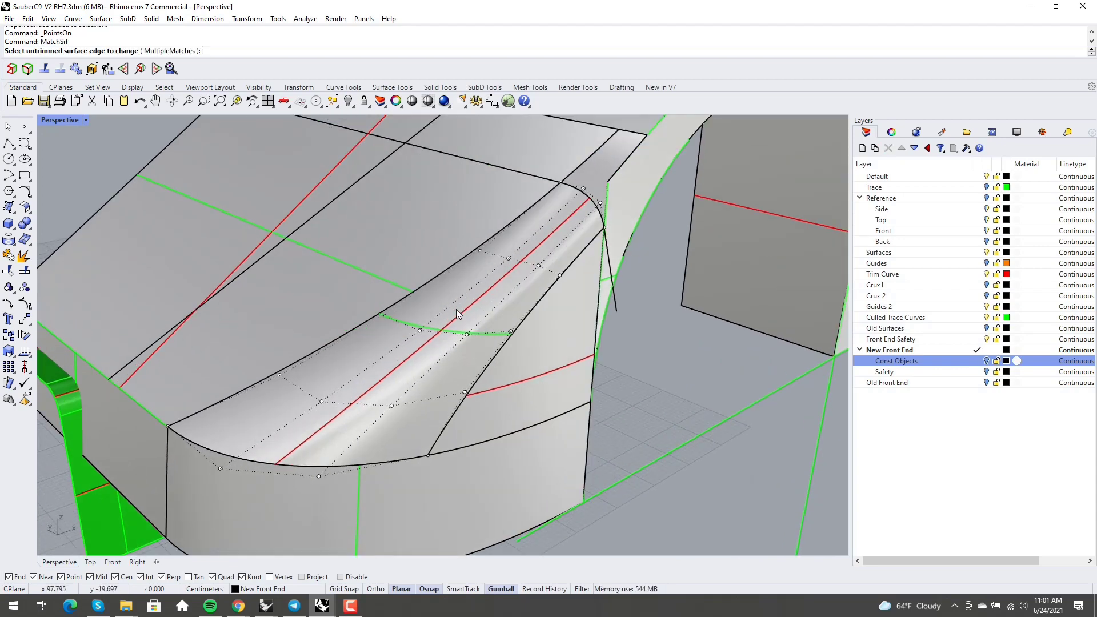
left_click(234, 393)
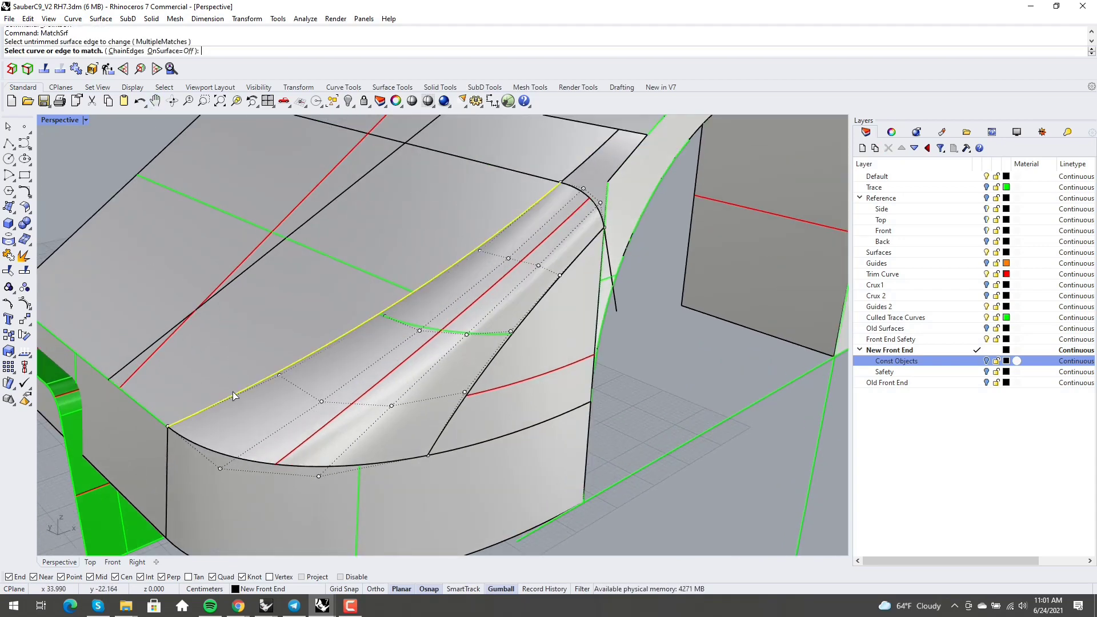
left_click(258, 378)
left_click(729, 317)
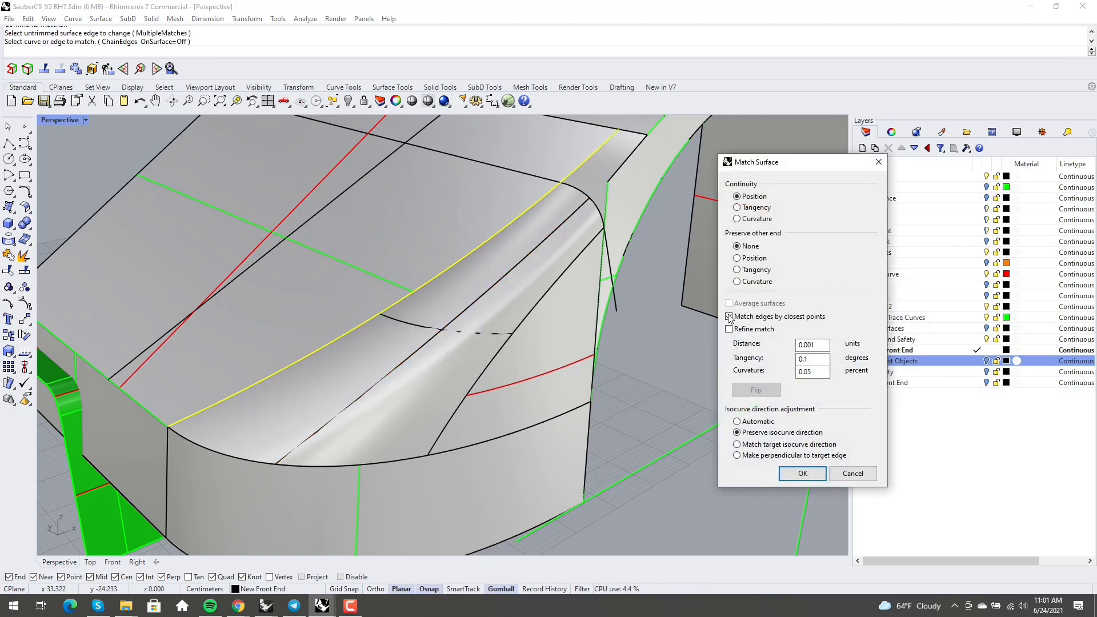
left_click(737, 207)
right_click_drag(572, 309, 585, 338)
left_click(737, 444)
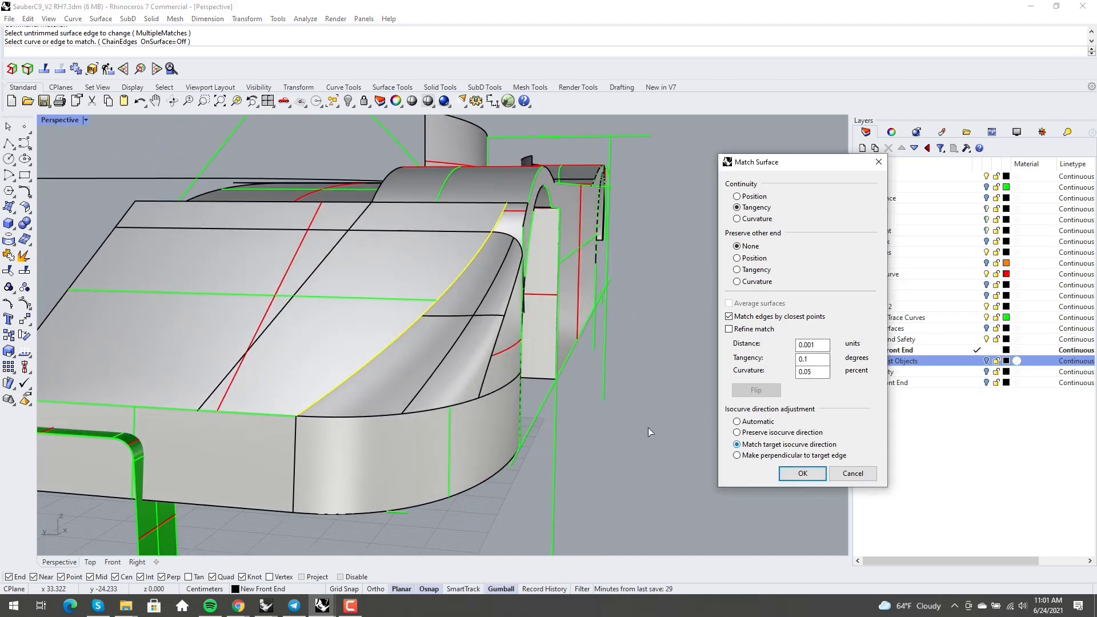
right_click_drag(648, 427, 483, 434)
right_click(540, 435)
Match the fender surface's slanted edge to the corner wall with Tangency, preserving the isocurve direction.
right_click(543, 386)
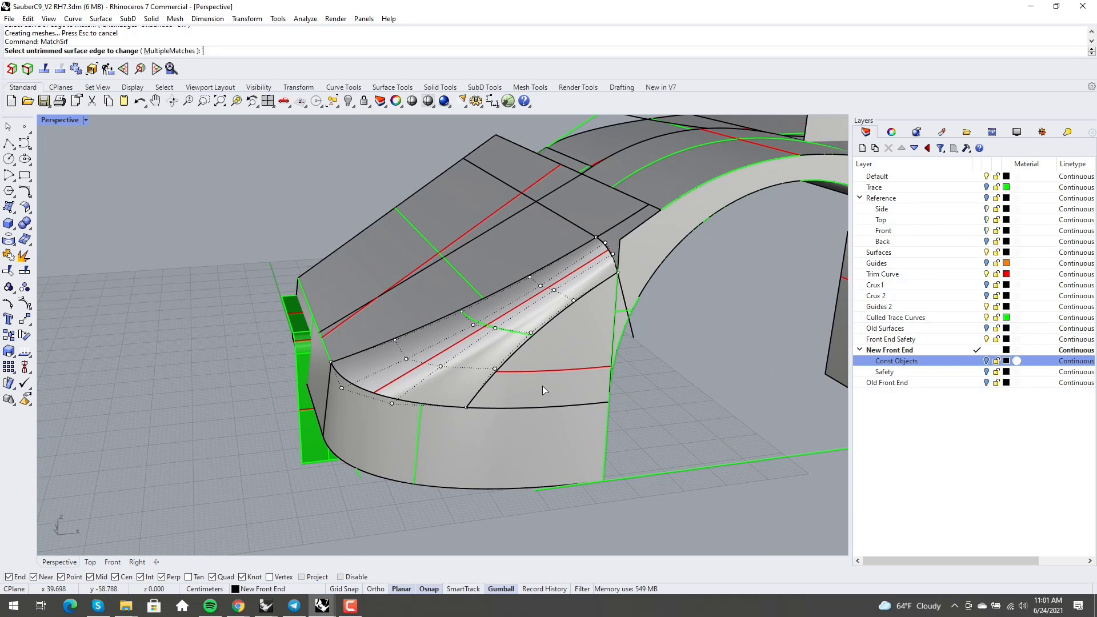
left_click(576, 303)
left_click(583, 300)
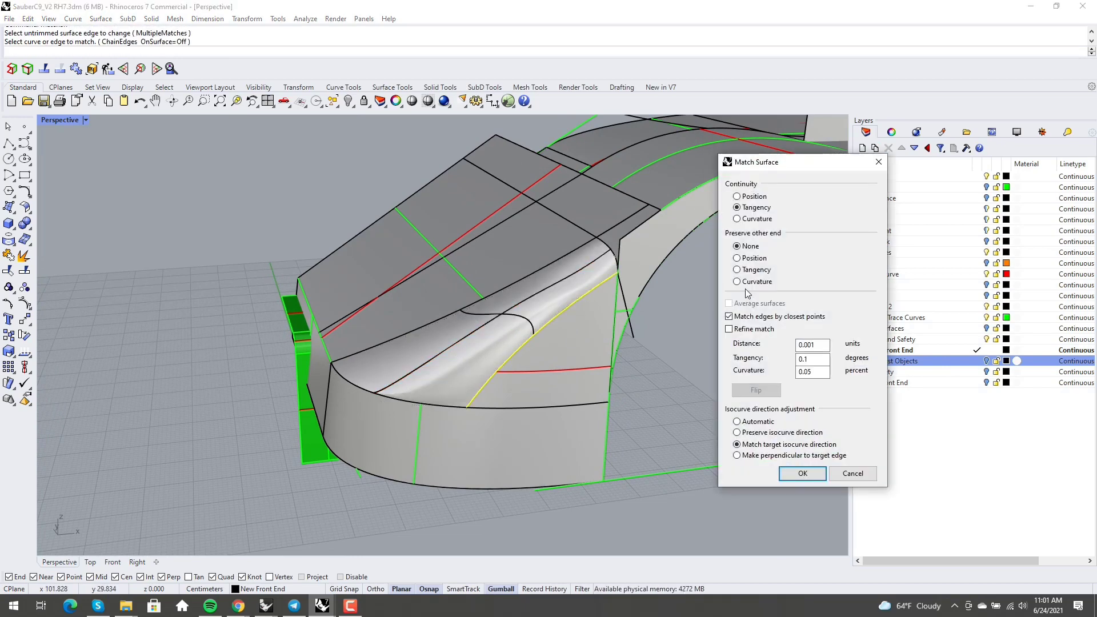
left_click(737, 432)
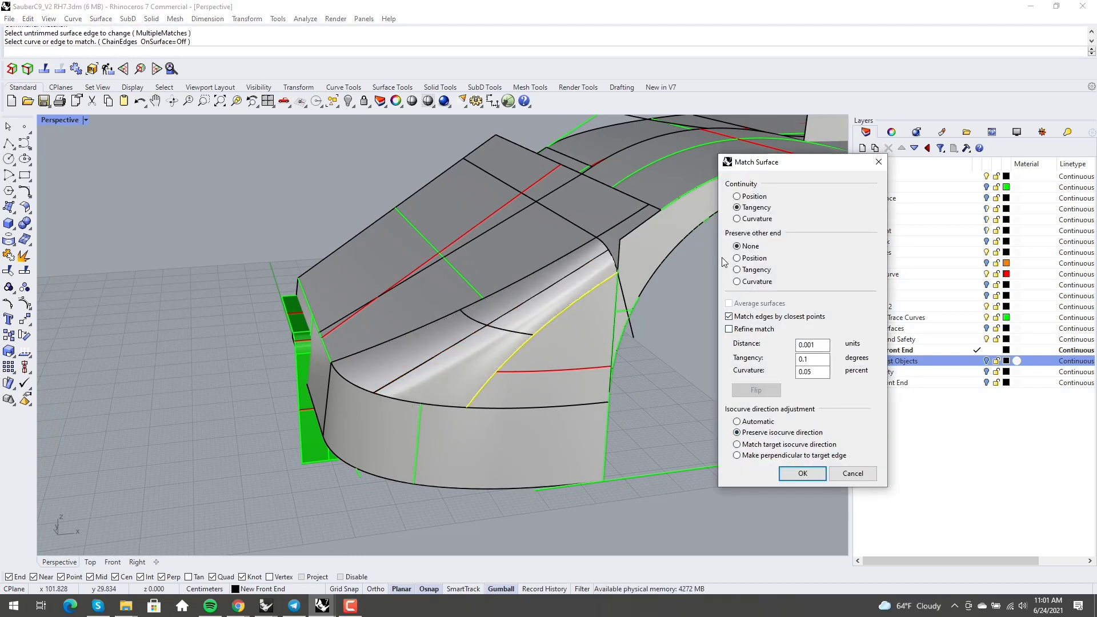
key("Return")
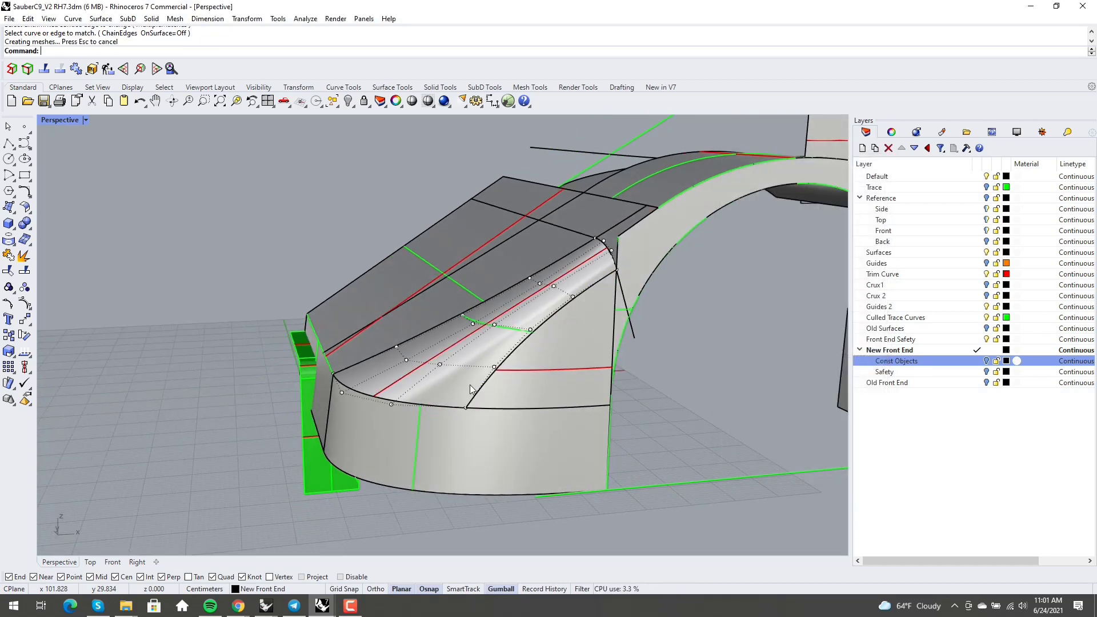
Examine the matched fender surface's transitions into the hood and corner wall in rendered display.
right_click_drag(470, 384, 504, 396)
middle_click(499, 382)
left_click(486, 382)
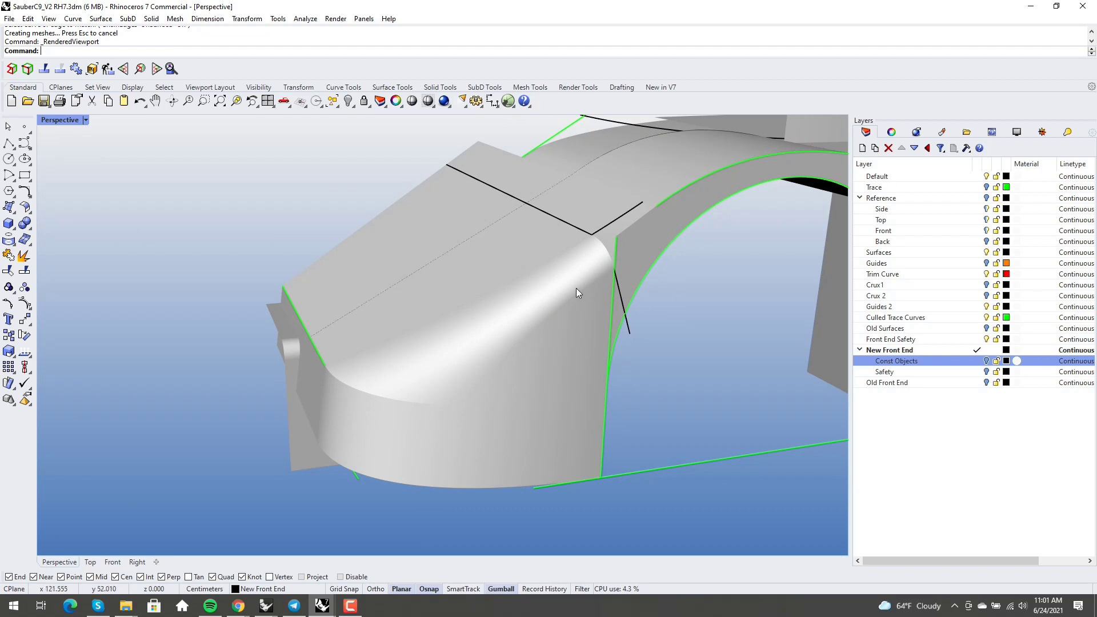
right_click_drag(456, 404, 129, 358)
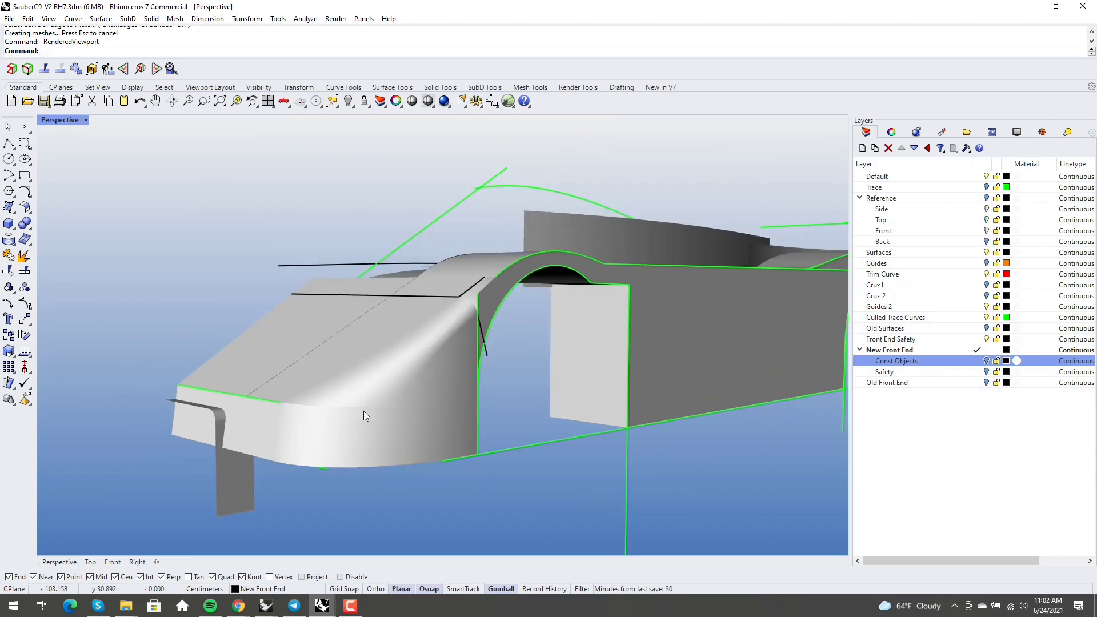
scroll(410, 406, "up", 7)
mouse_move(427, 409)
right_mouse_down()
mouse_move(394, 423)
mouse_move(417, 445)
mouse_move(422, 425)
right_mouse_up()
Return to shaded display and check tangency along the slanted seam between fender surface and corner wall with Edge Continuity.
key("ctrl+alt+s")
scroll(414, 406, "down", 4)
right_click(421, 421)
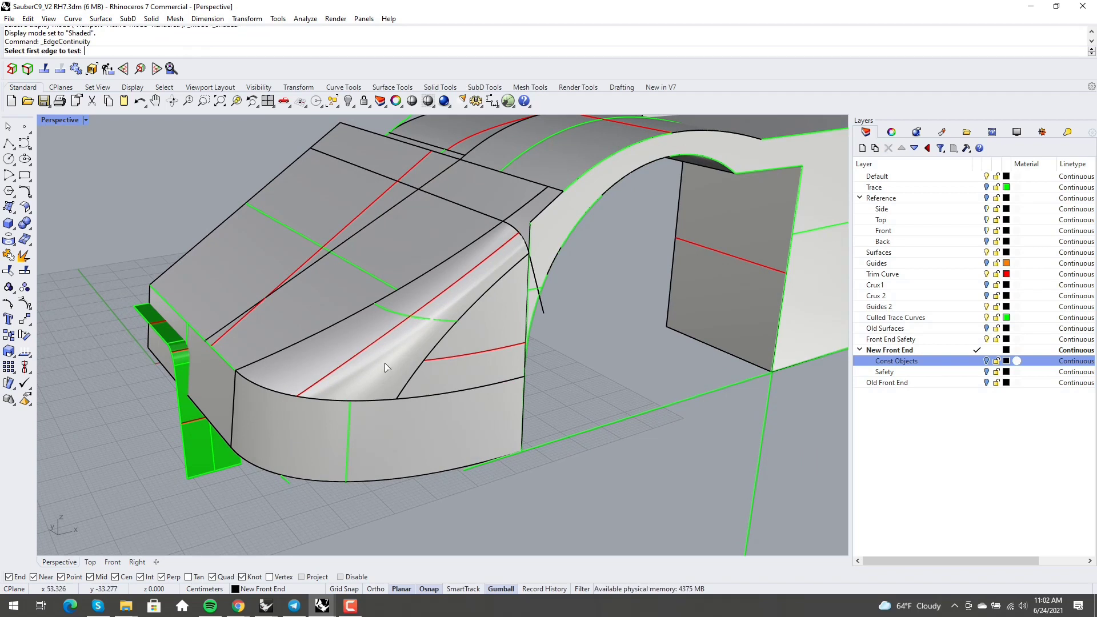
left_click(407, 379)
left_click(434, 413)
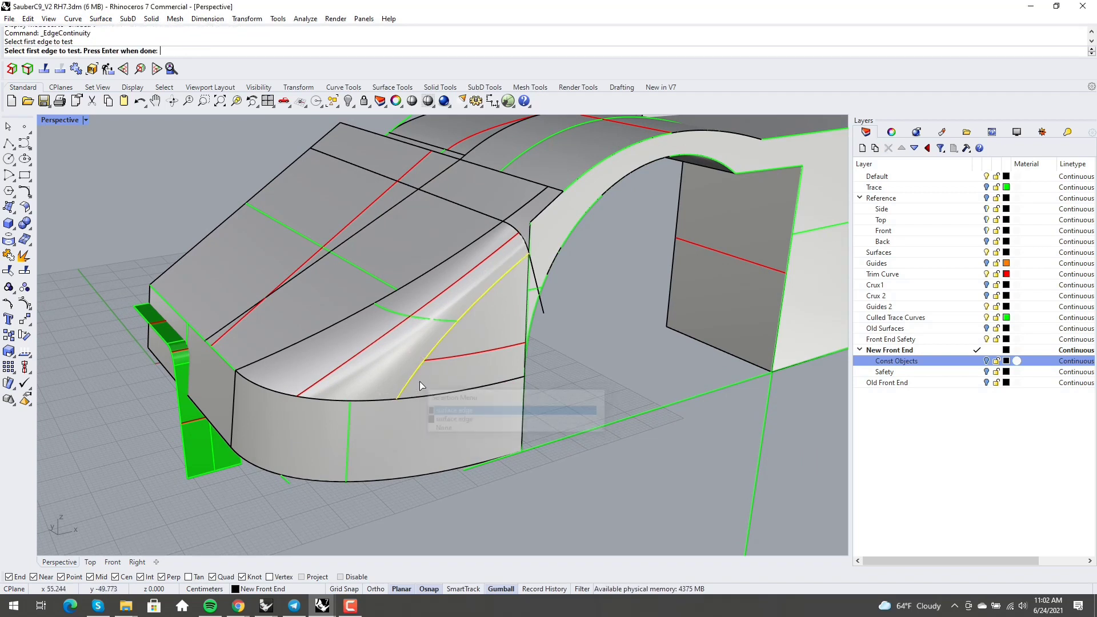
right_click(415, 374)
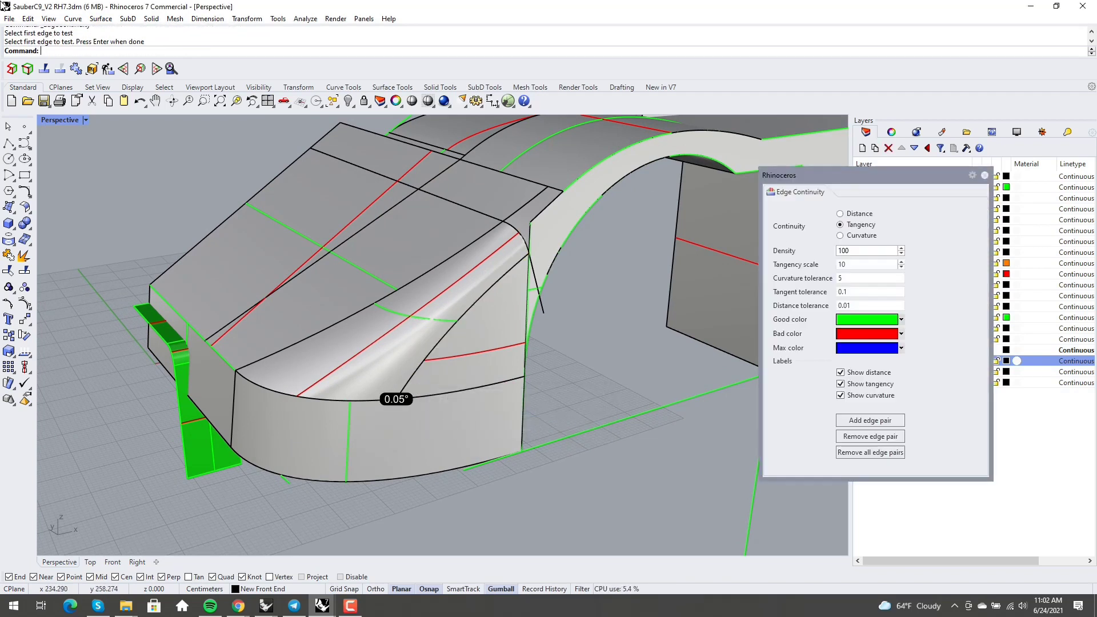
left_click_drag(858, 174, 758, 171)
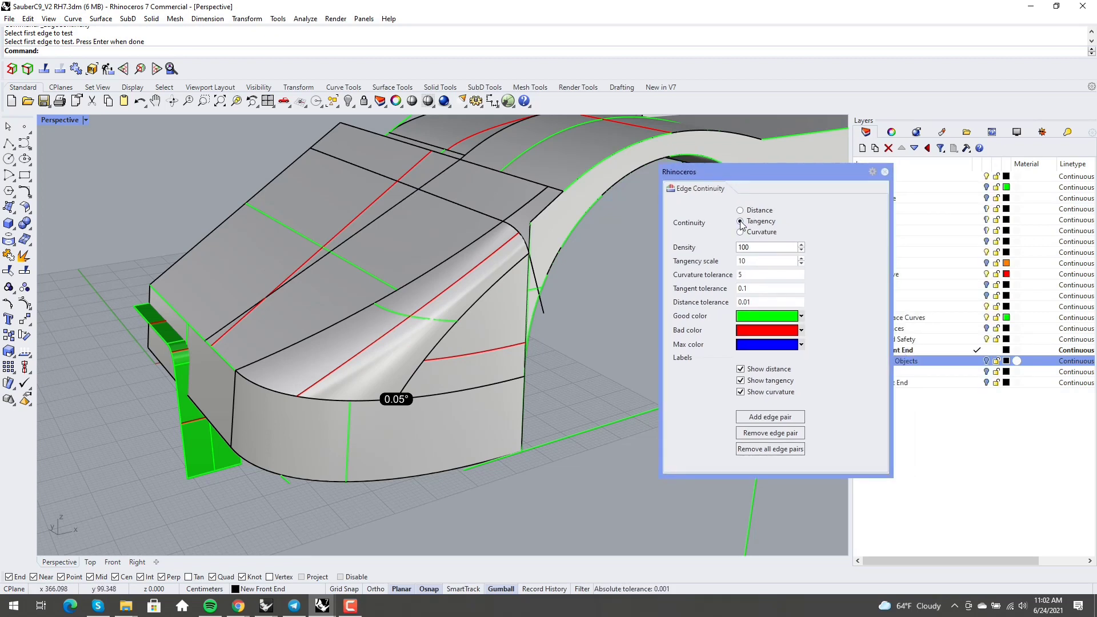
left_click_drag(766, 175, 757, 179)
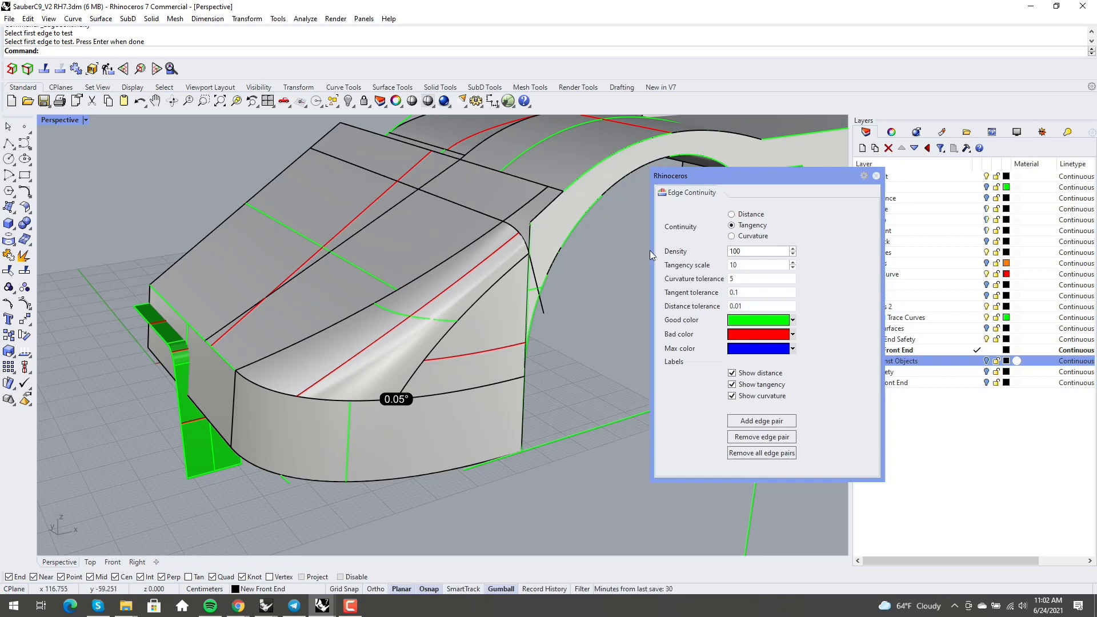
Add the seam between hood and fender surface to the tangency check, and close the Edge Continuity analysis.
right_click_drag(448, 389, 399, 380)
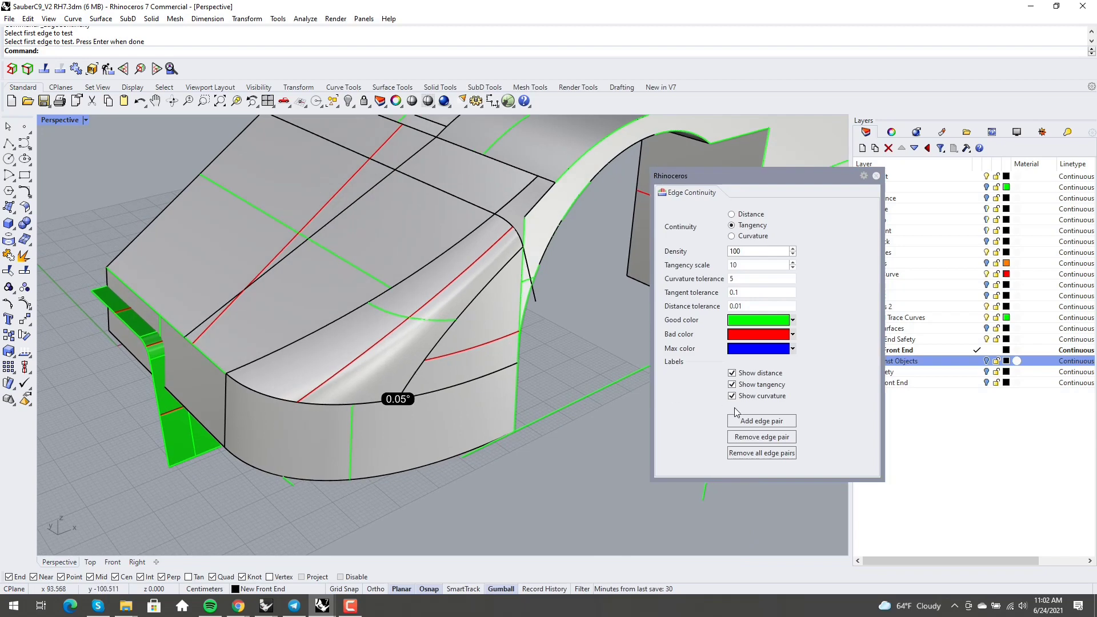
left_click(752, 422)
left_click(435, 255)
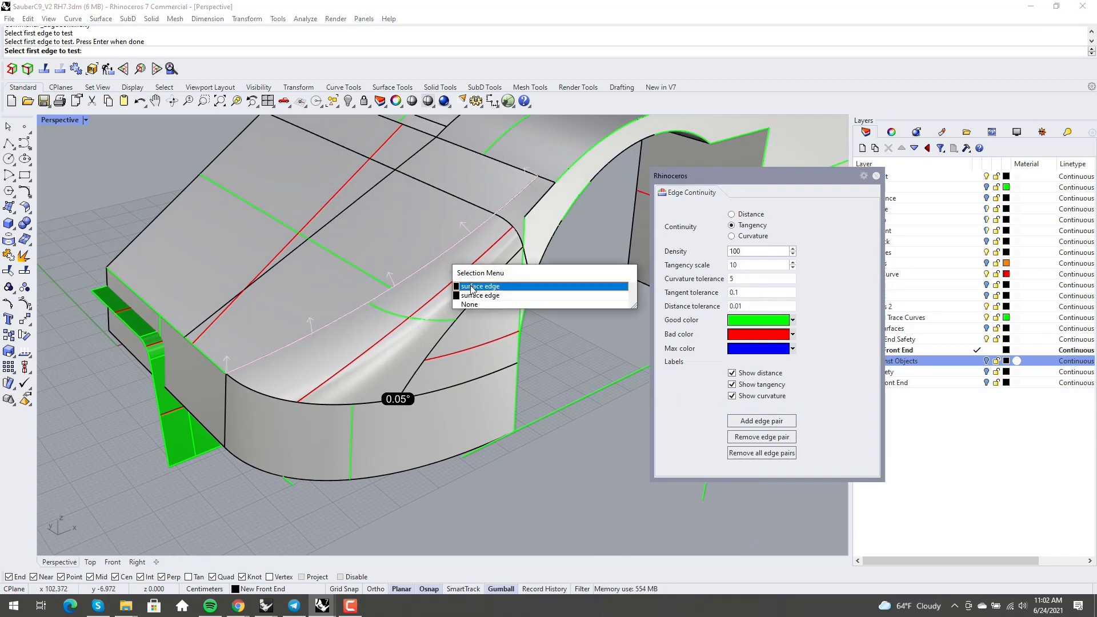
left_click(464, 285)
right_click(451, 252)
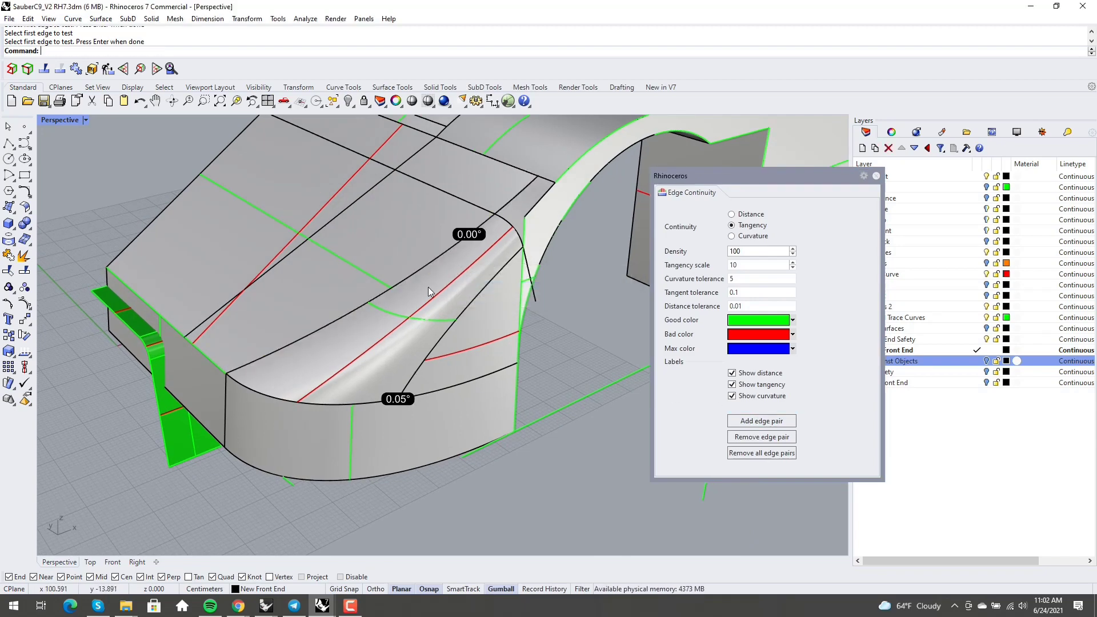
right_click_drag(427, 287, 396, 331)
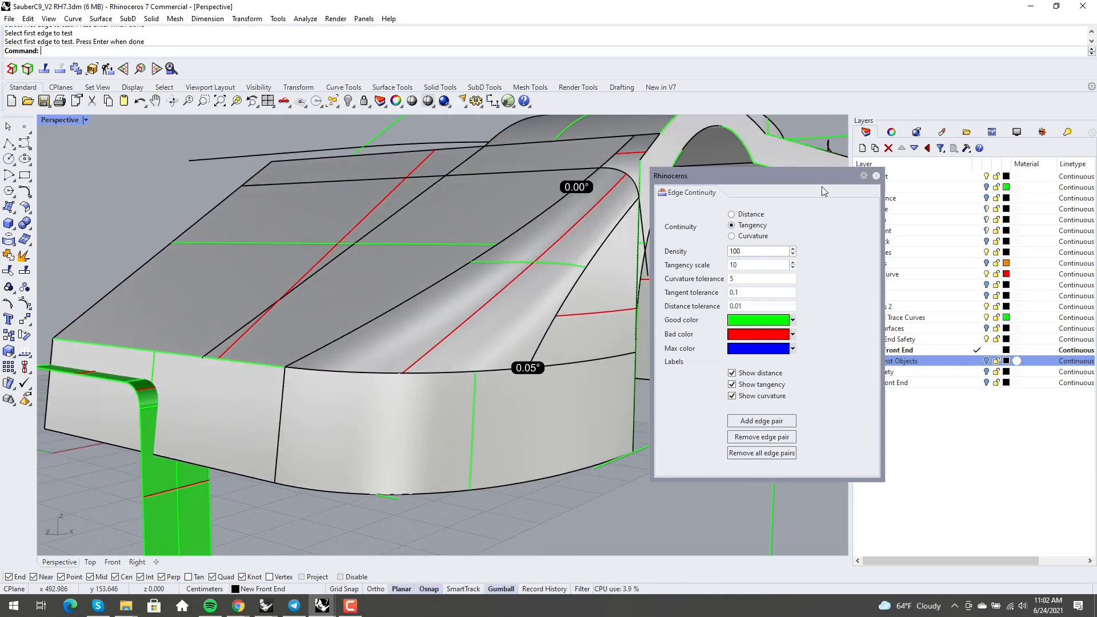
left_click(871, 175)
Examine the fender surface's front edge and the corner where it meets the upper and lower wall surfaces.
right_click_drag(600, 296, 601, 321)
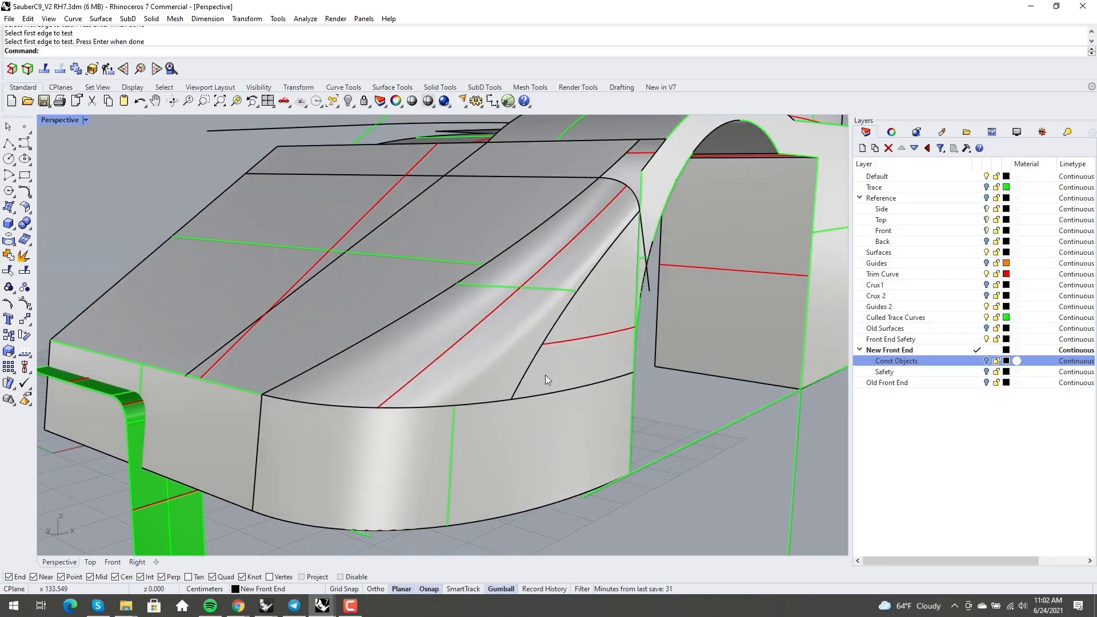
right_click_drag(545, 375, 526, 438)
left_click(526, 437)
left_click(577, 345, "shift")
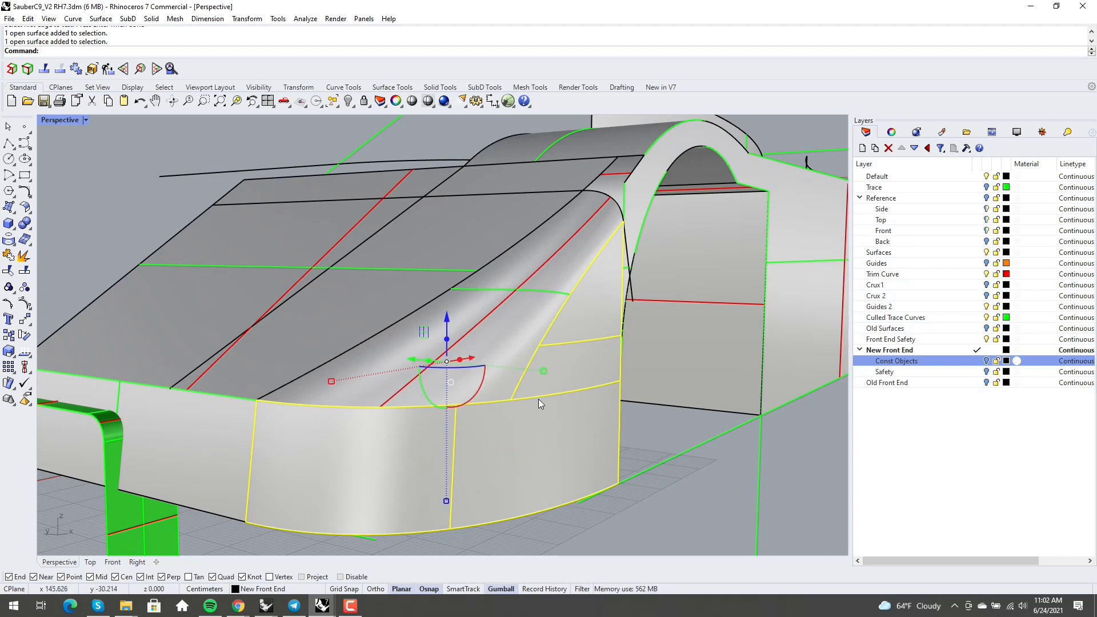
mouse_move(538, 399)
right_mouse_down()
mouse_move(474, 388)
mouse_move(522, 392)
right_mouse_up()
key("Escape")
scroll(540, 377, "up", 5)
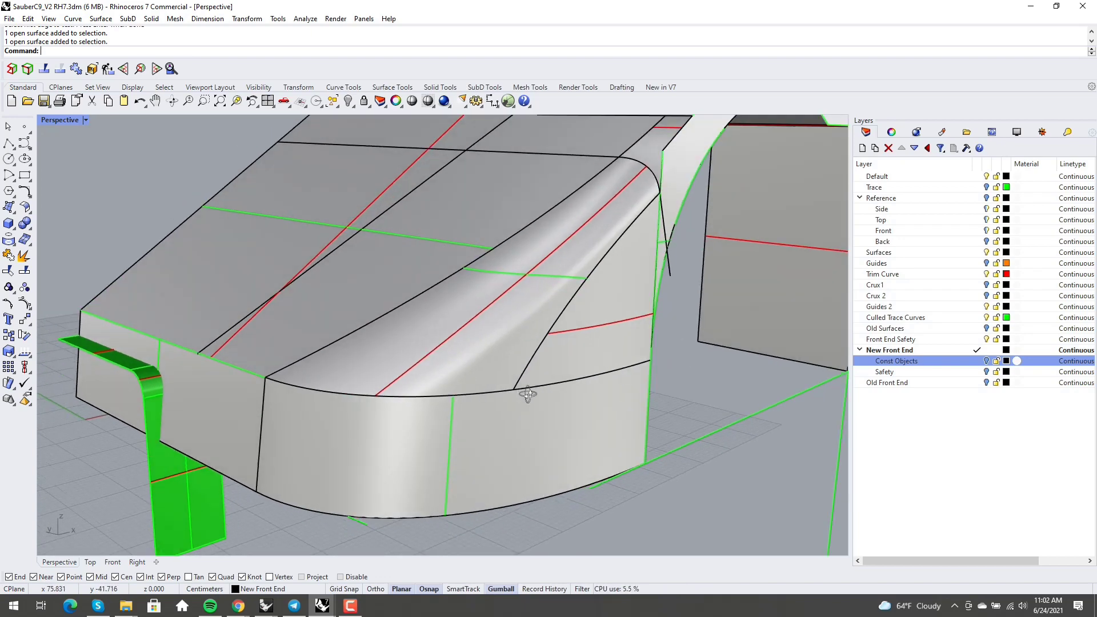
right_click_drag(521, 392, 540, 381)
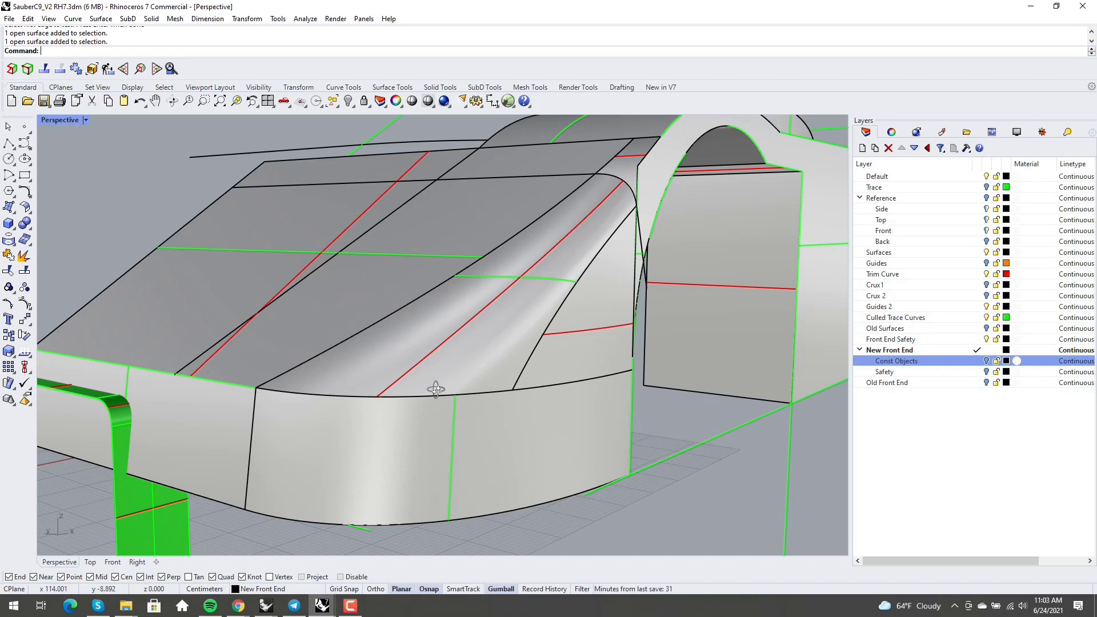
right_click_drag(513, 325, 553, 385)
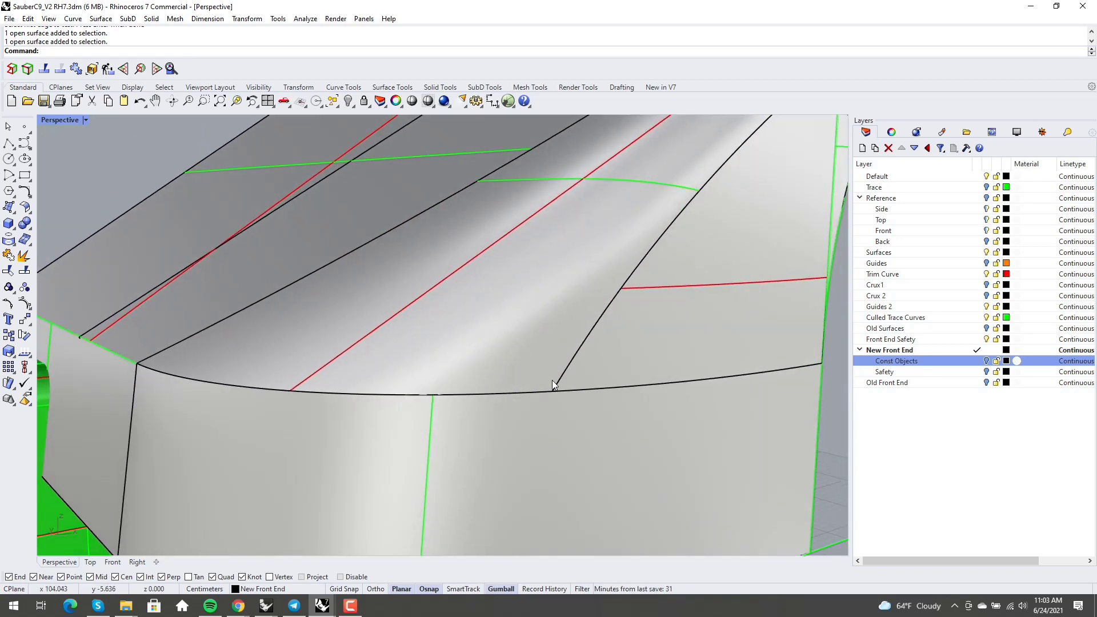
scroll(564, 372, "down", 5)
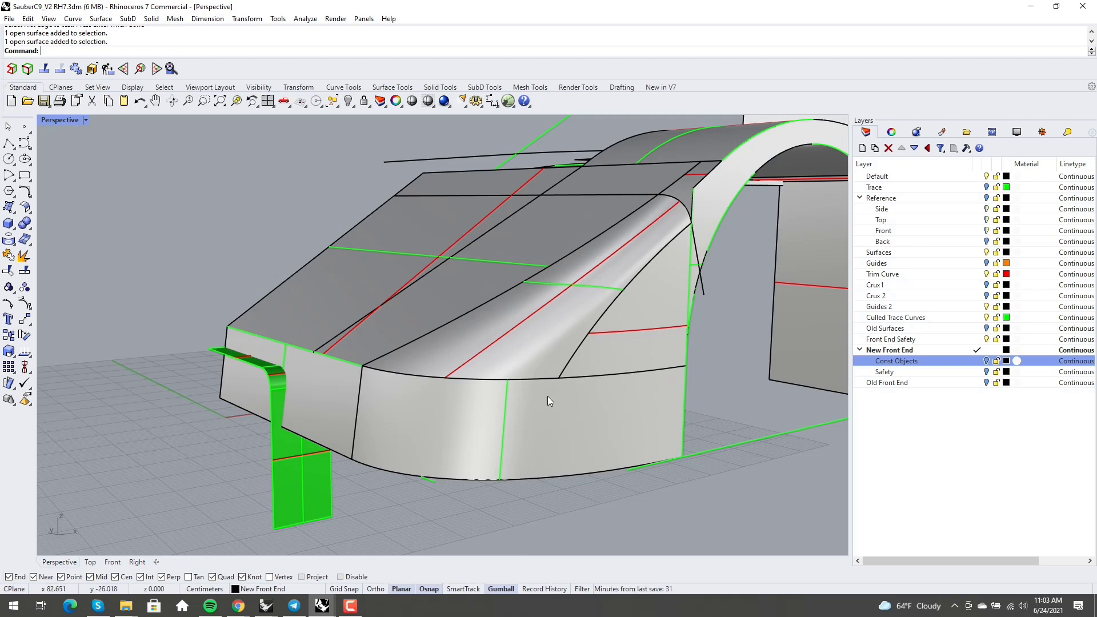
scroll(547, 396, "up", 5)
key("l")
key("Return")
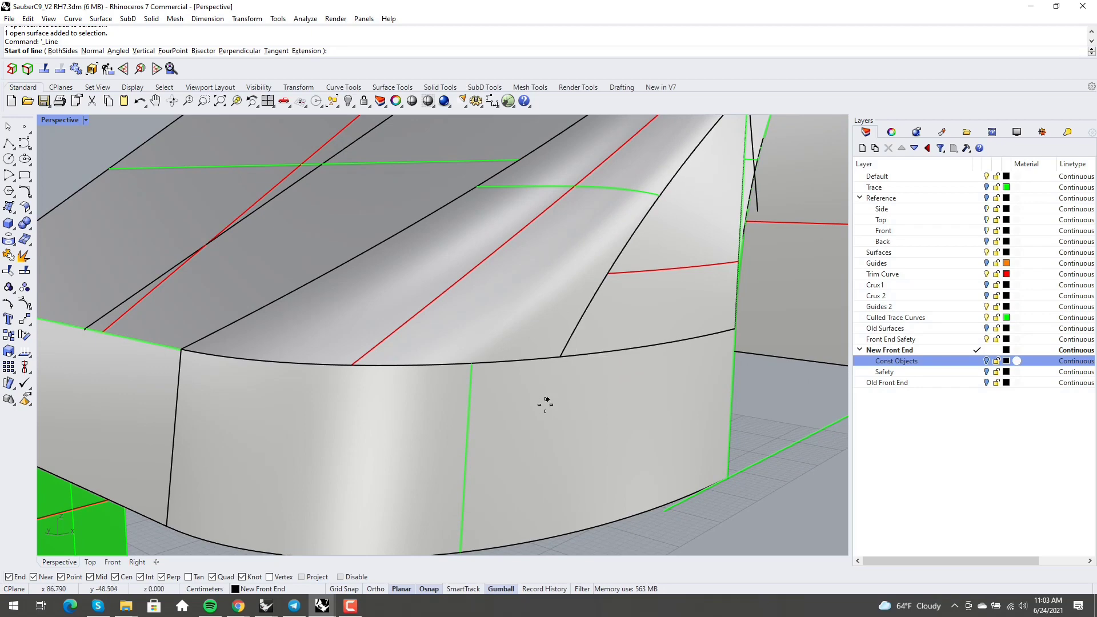
key("Escape")
Duplicate the slanted seam edge between fender surface and upper corner wall as a curve with DupEdge.
scroll(543, 372, "down", 4)
right_click_drag(526, 404, 505, 434)
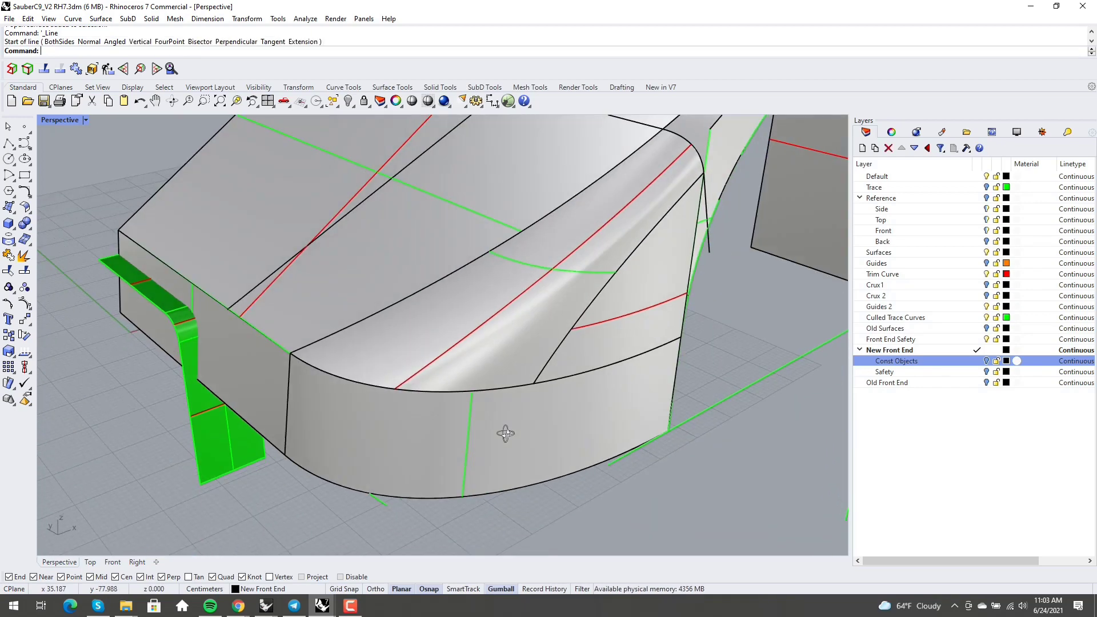
type("DupEdge")
key("Return")
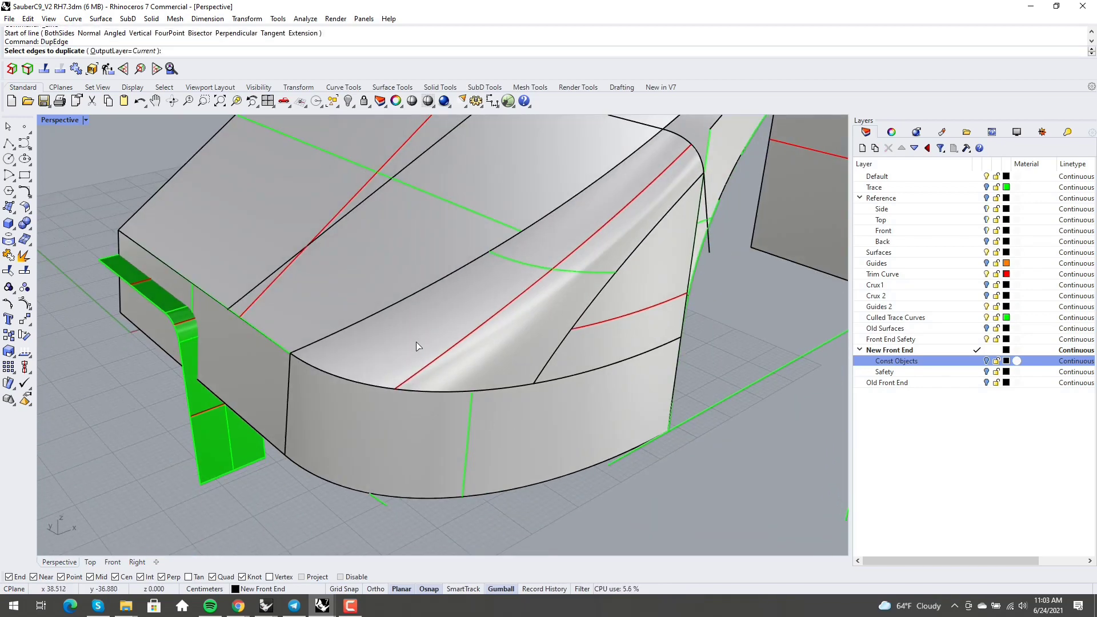
right_click_drag(416, 276, 505, 310)
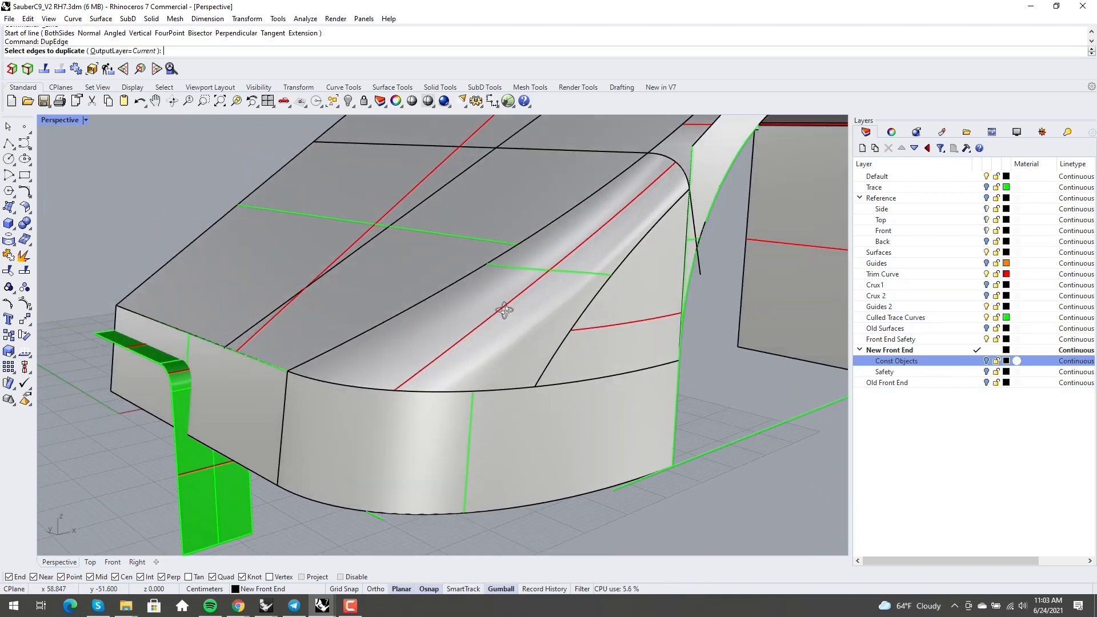
left_click(546, 369)
left_click(578, 398)
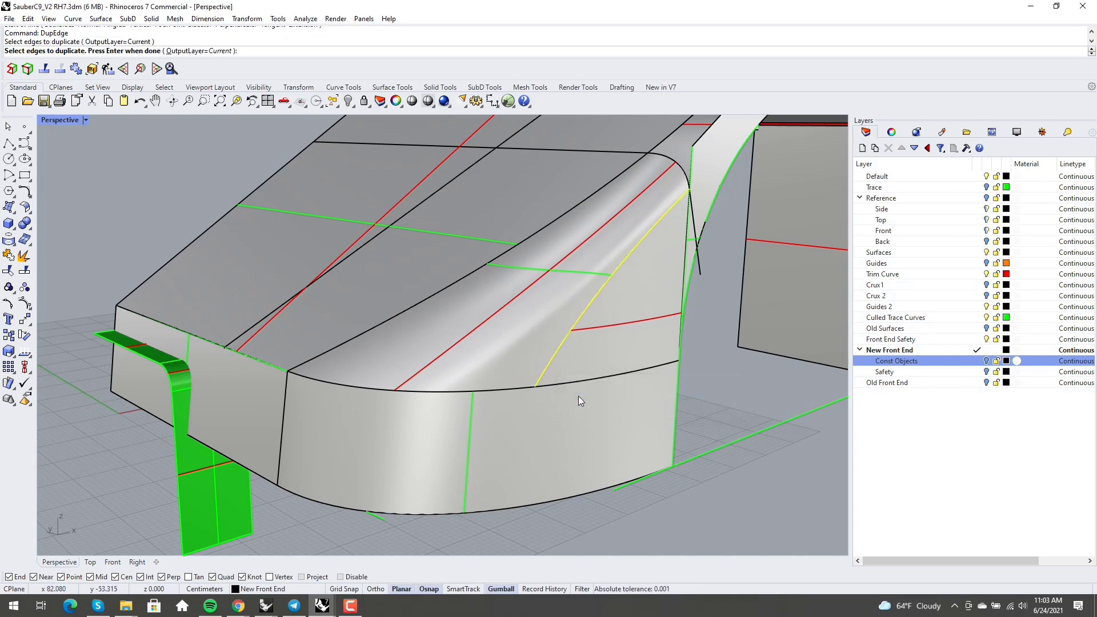
key("Return")
key("Escape")
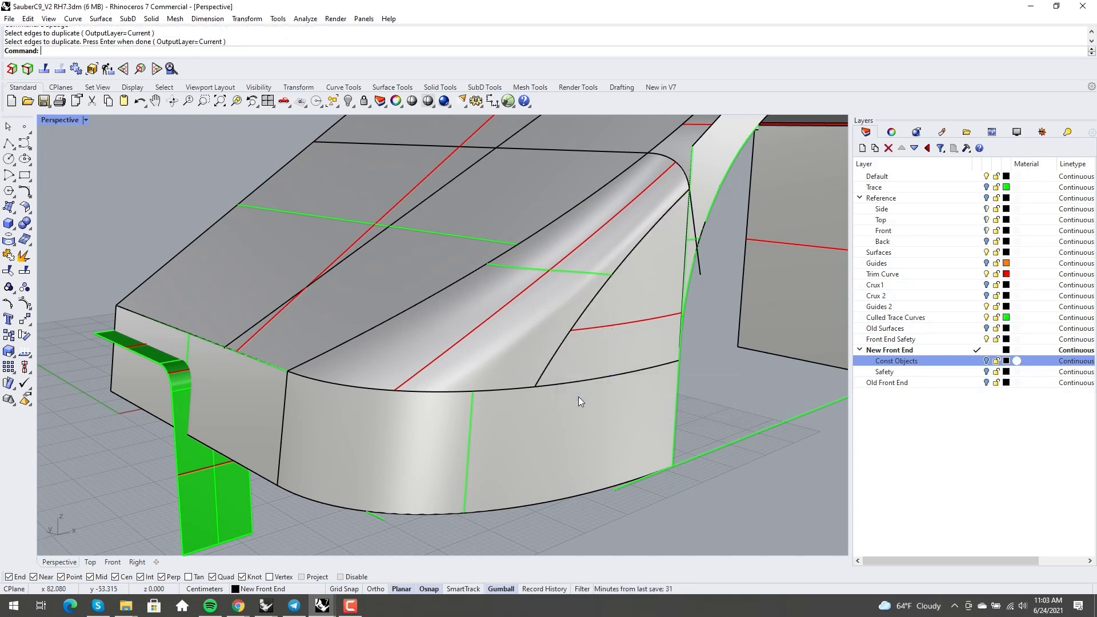
Extend the duplicated seam curve freely past the fender surface's front edge, down over the lower corner wall, with ExtendDynamic.
type("Exte")
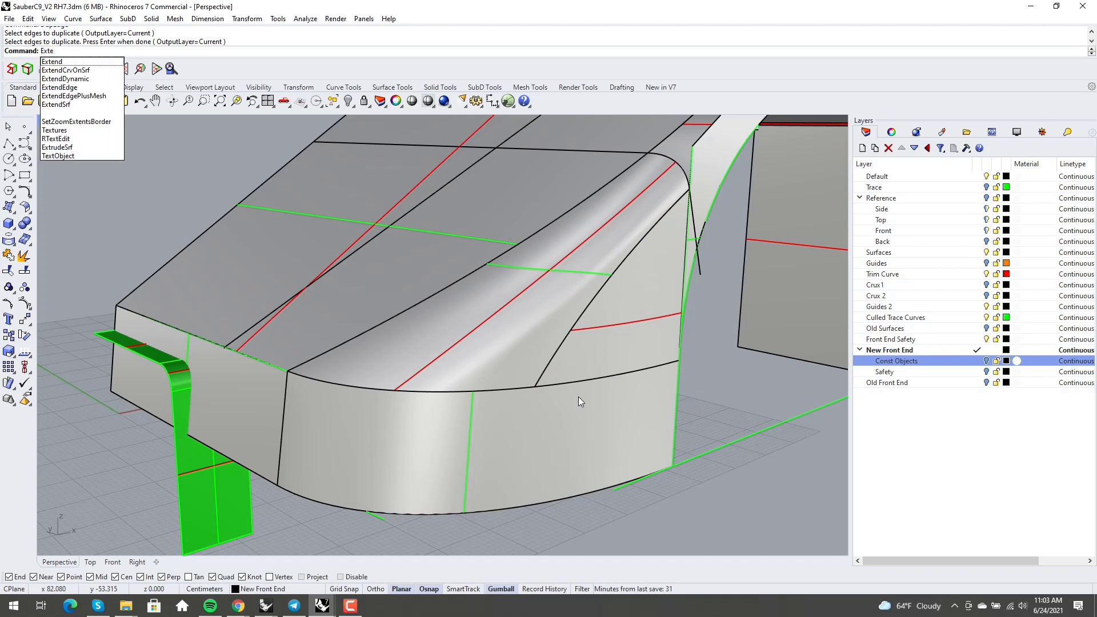
type("nd")
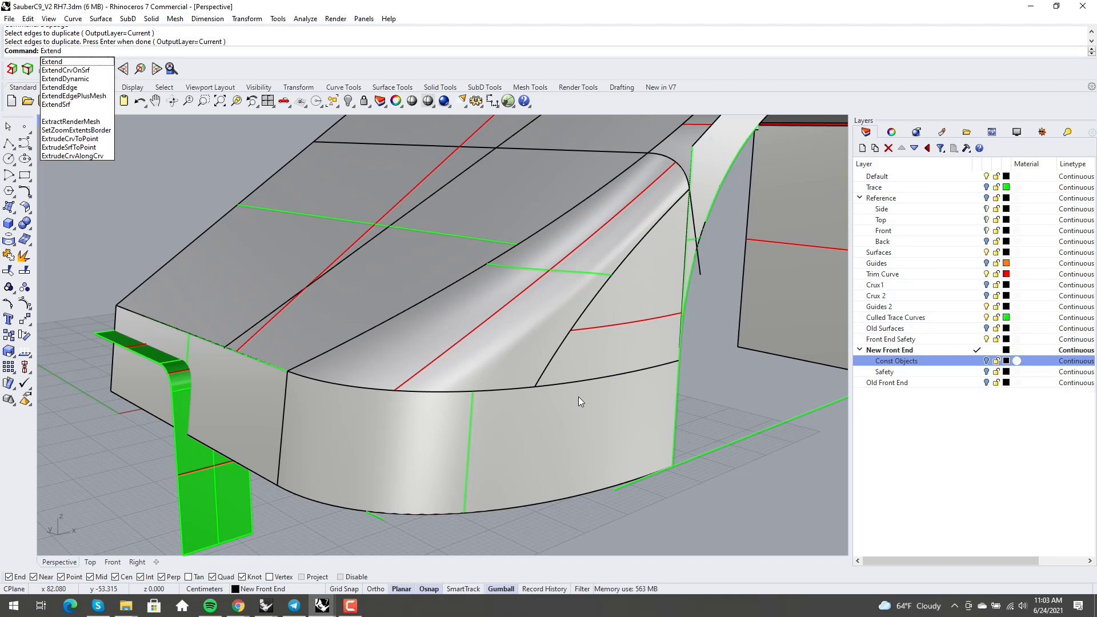
key("Down")
key("Down")
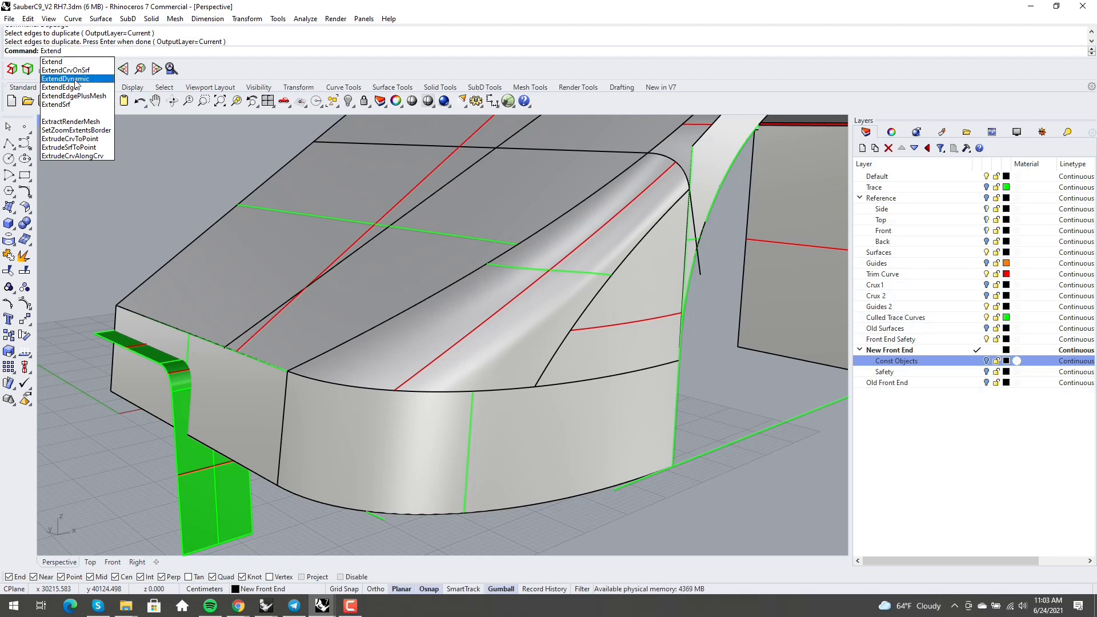
key("Return")
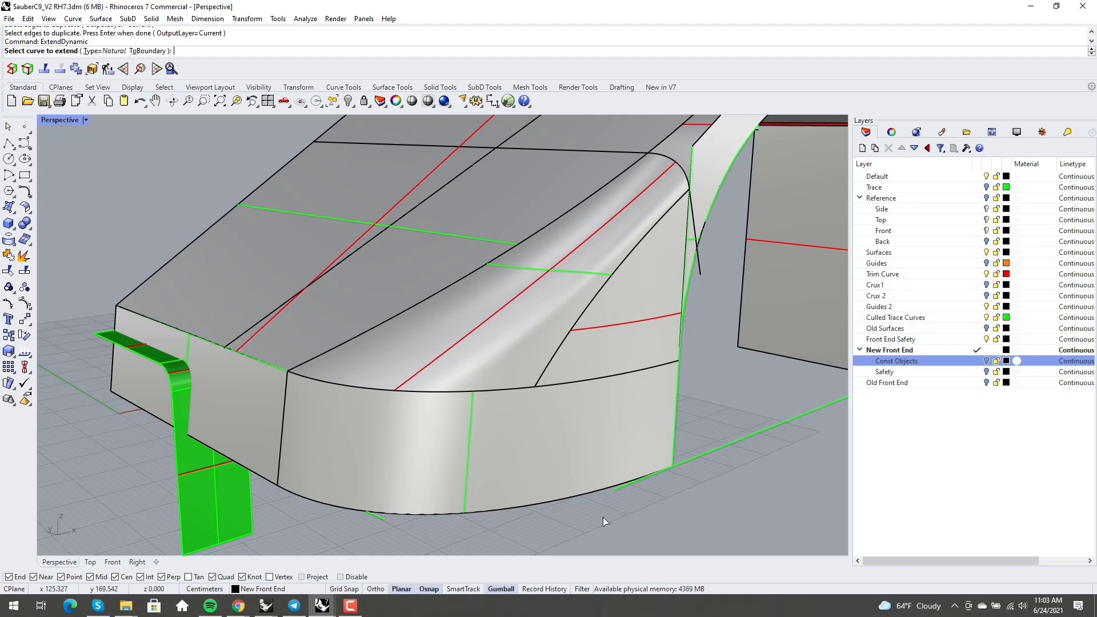
left_click(541, 377)
left_click(573, 402)
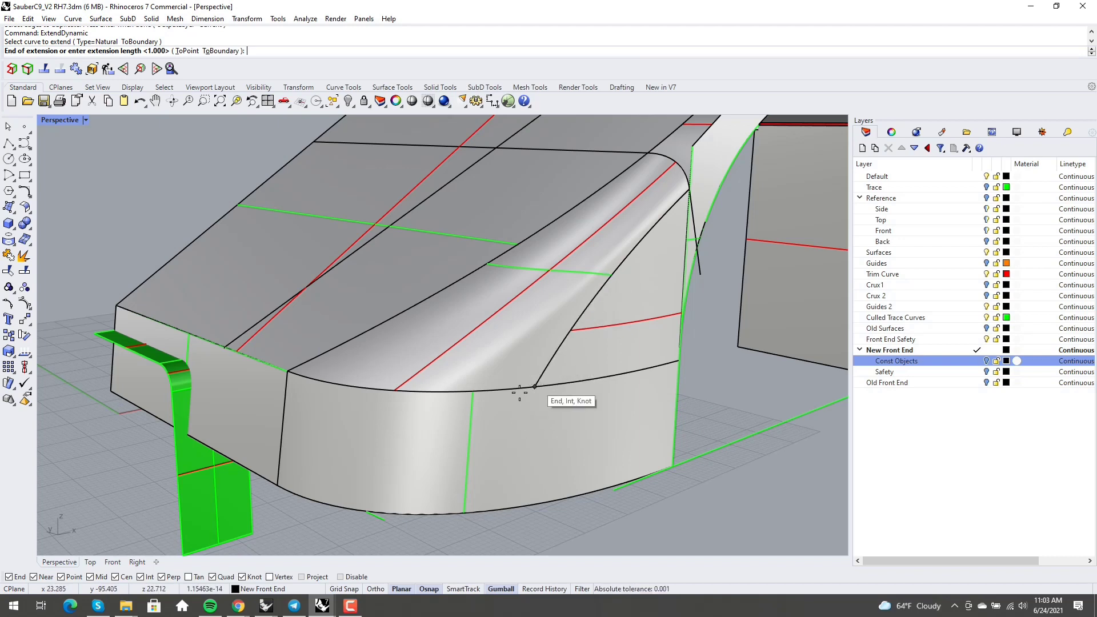
left_click(513, 425)
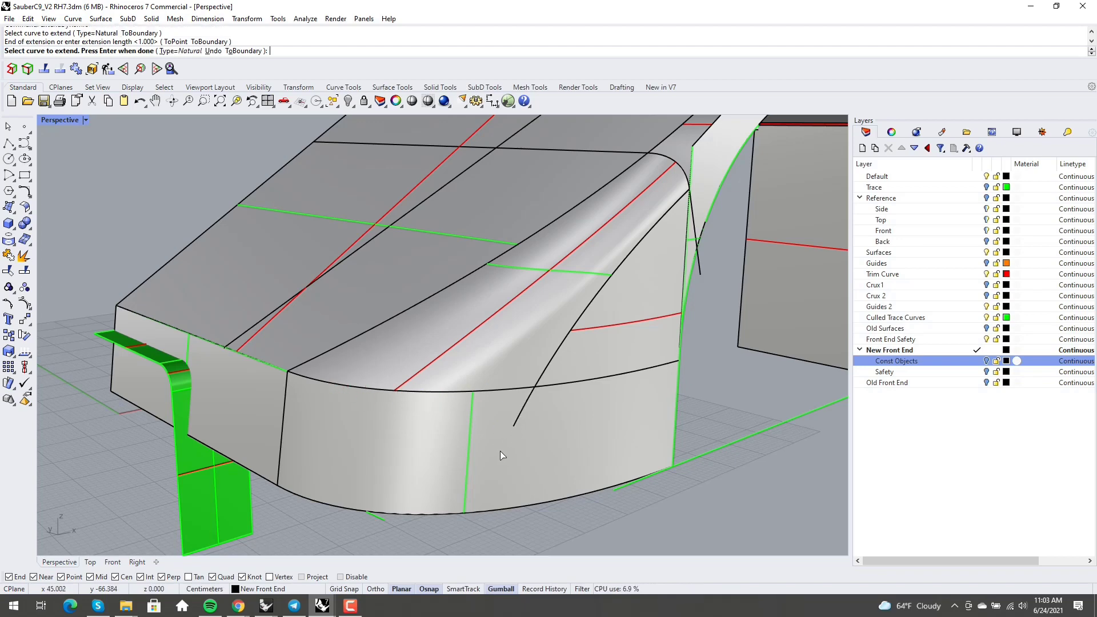
Split the lower corner wall along a V-direction isocurve a short distance below its upper edge.
right_click_drag(500, 451, 455, 429)
type("si")
key("Return")
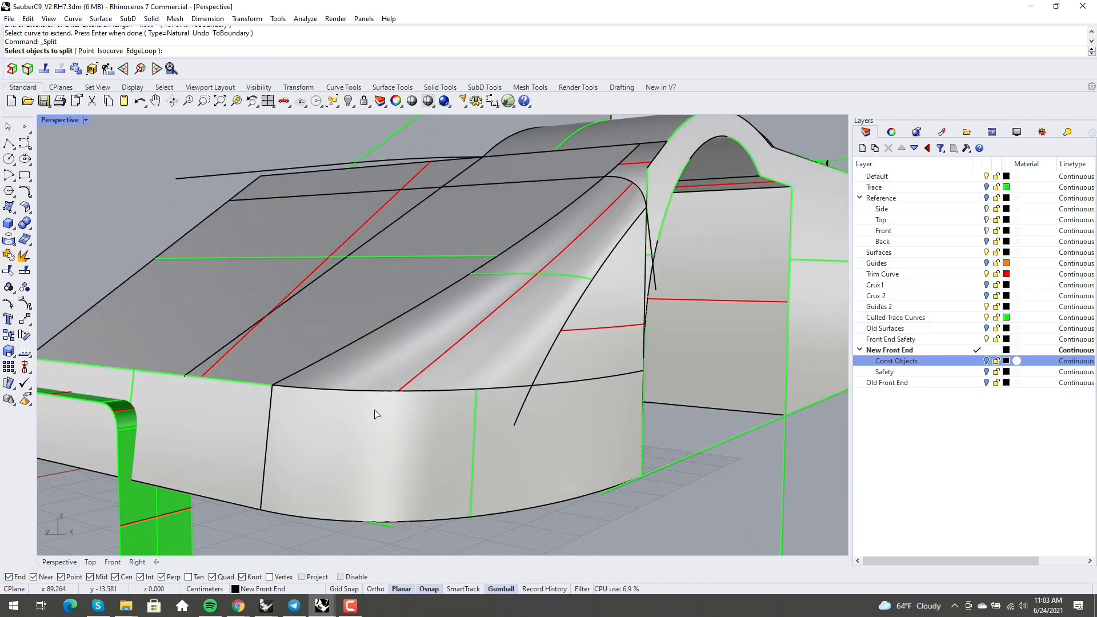
left_click(357, 416)
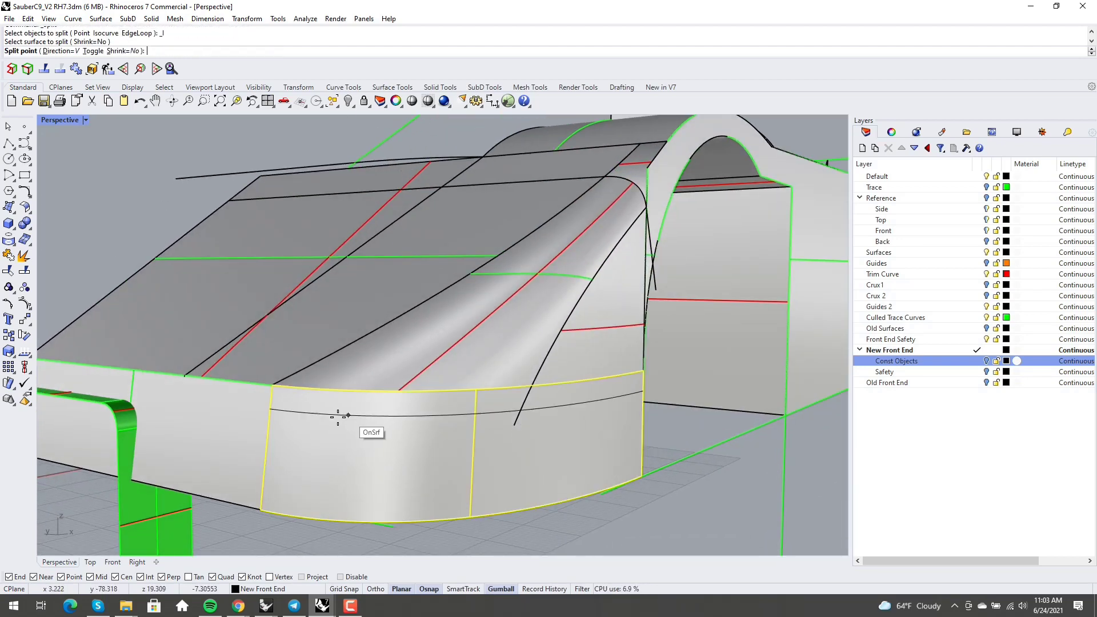
left_click(270, 413)
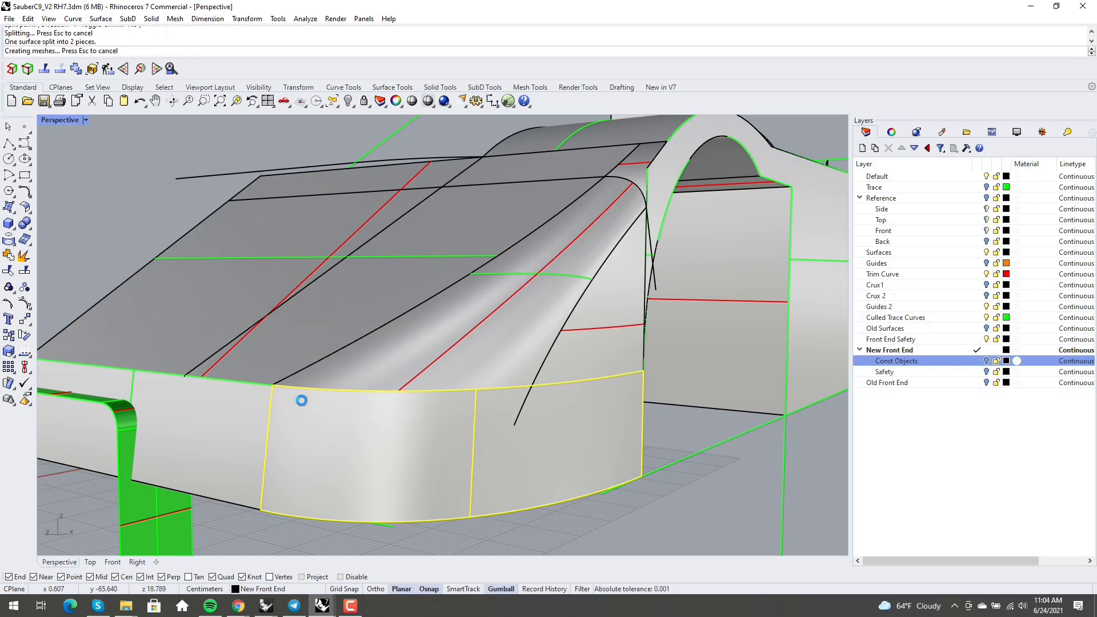
Split the fender surface along a U-direction isocurve a short distance behind its front edge.
left_click(359, 365)
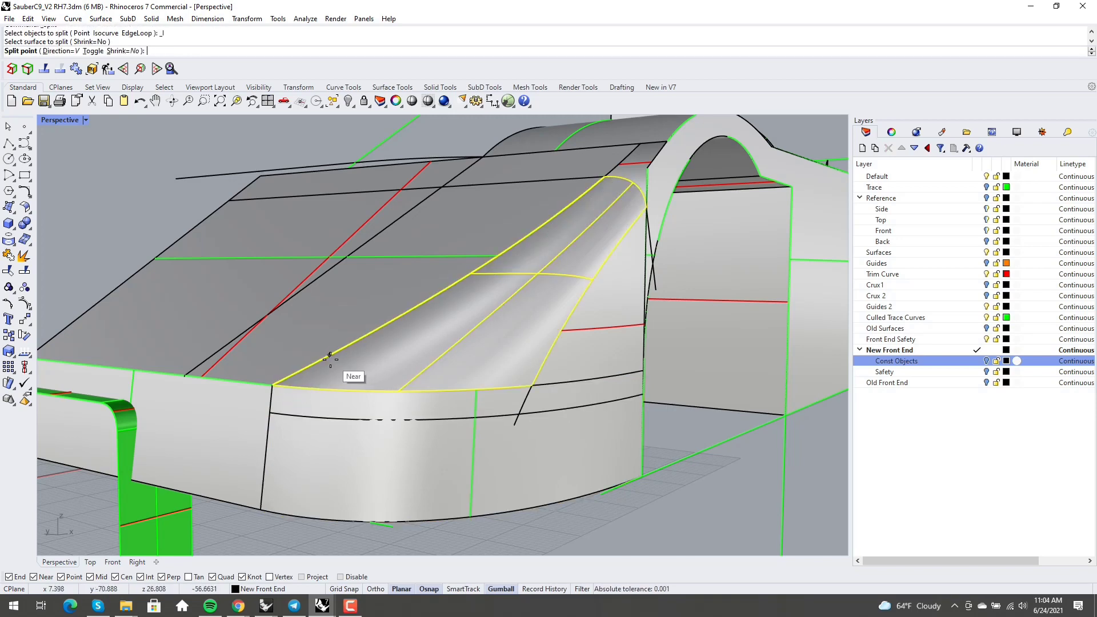
type("t")
key("Return")
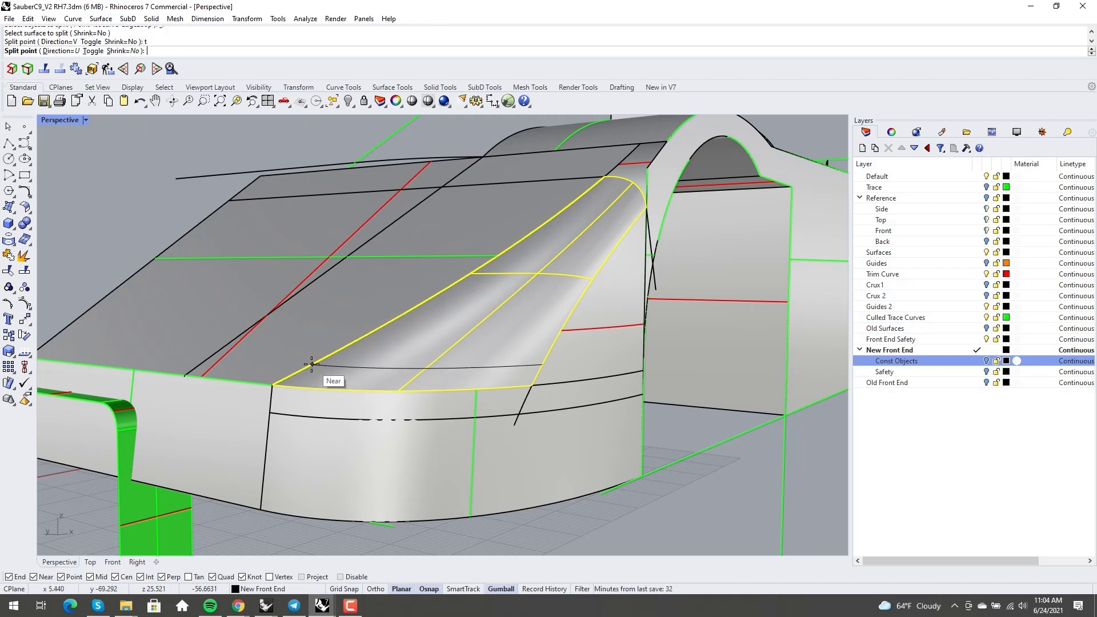
left_click(320, 358)
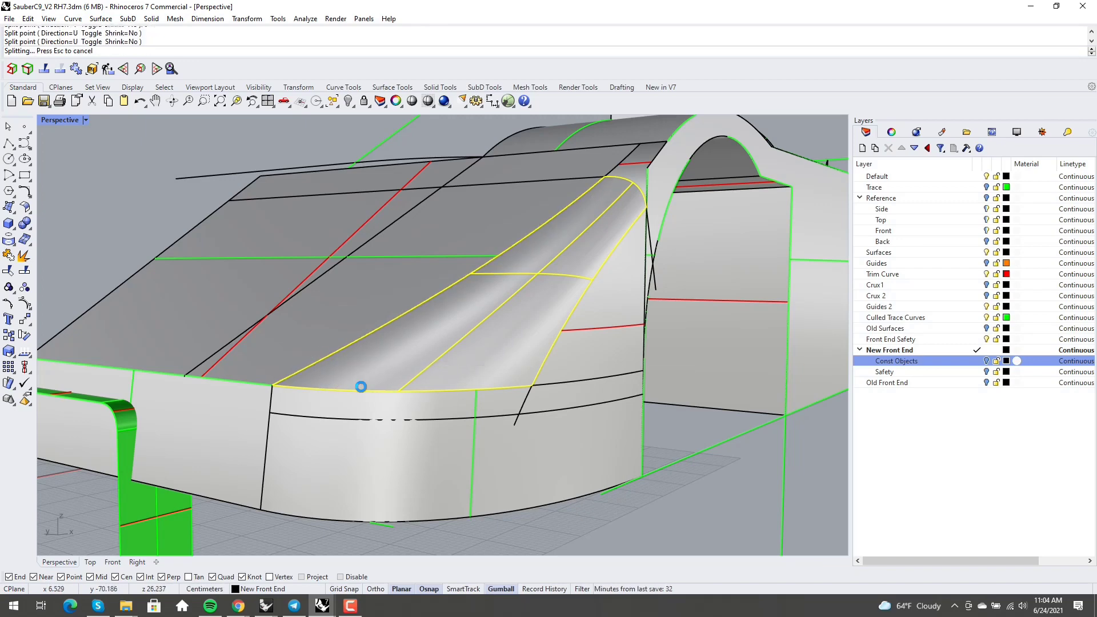
Examine the extended seam curve's control points where it crosses the split lower corner wall.
right_click_drag(363, 384, 516, 406)
left_click(550, 440)
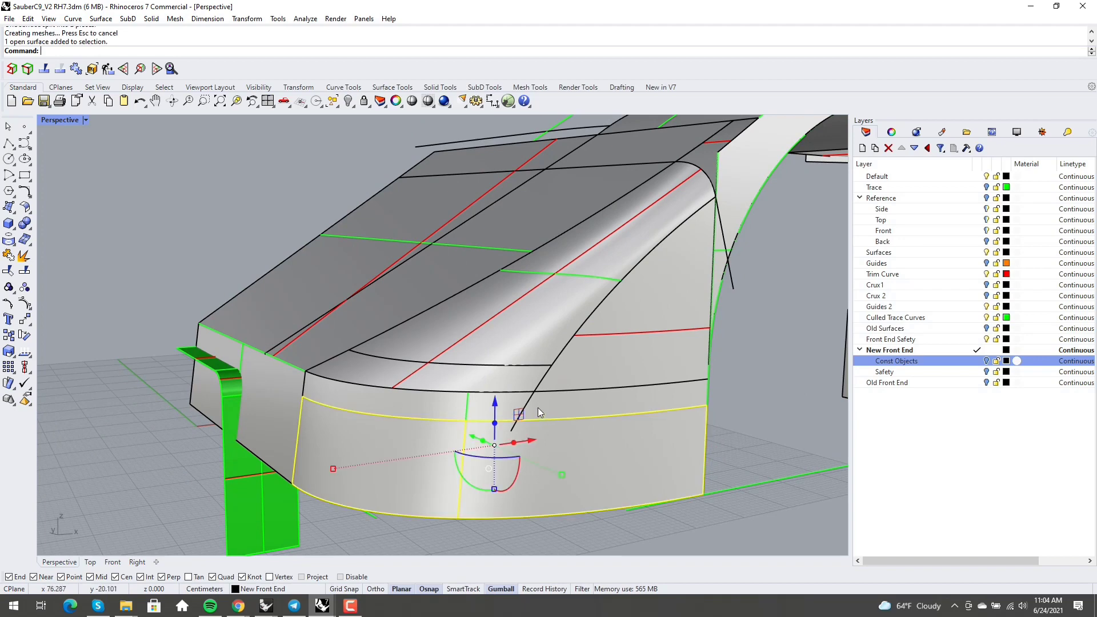
key("Escape")
left_click(534, 400)
key("F10")
scroll(533, 400, "up", 5)
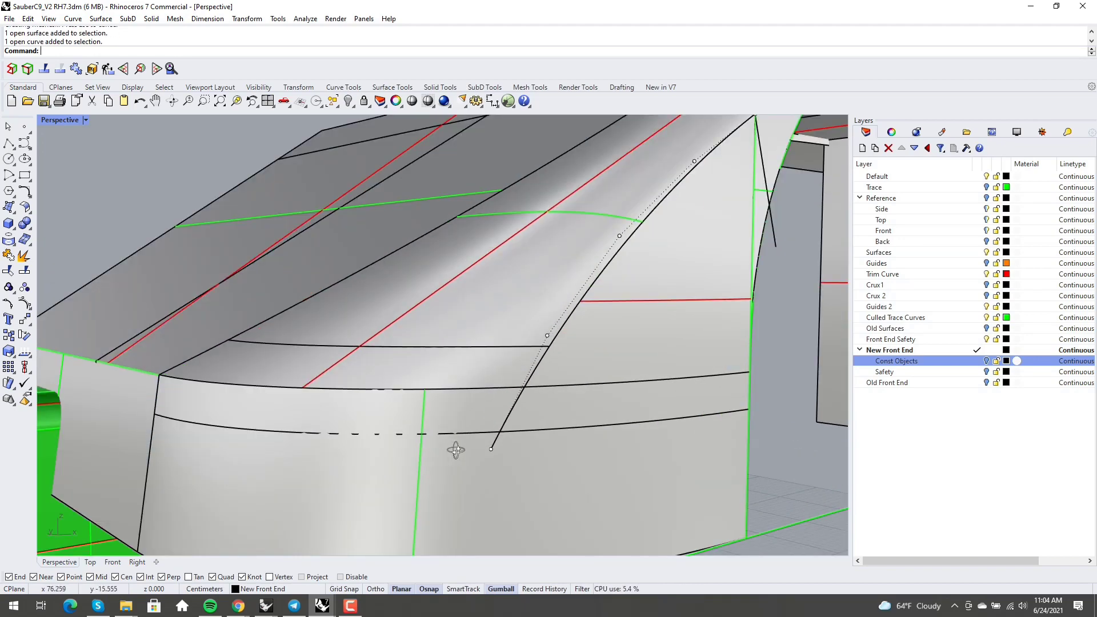
scroll(454, 405, "down", 2)
left_click(455, 406)
key("Escape")
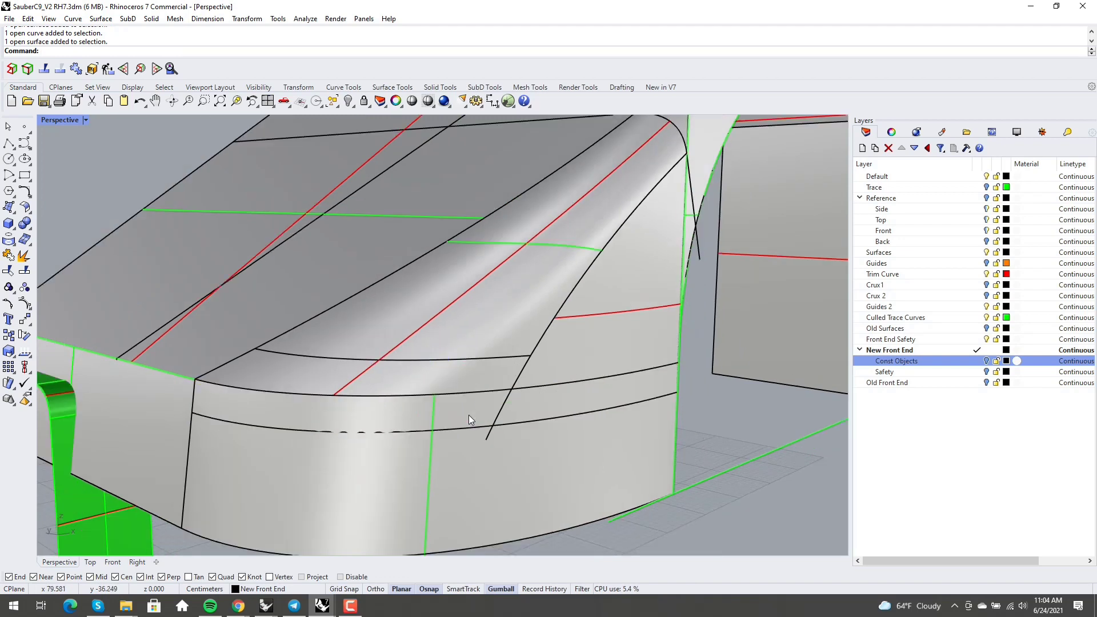
Delete the upper corner wall surface and the narrow strip split off the top of the lower corner wall.
left_click(574, 349)
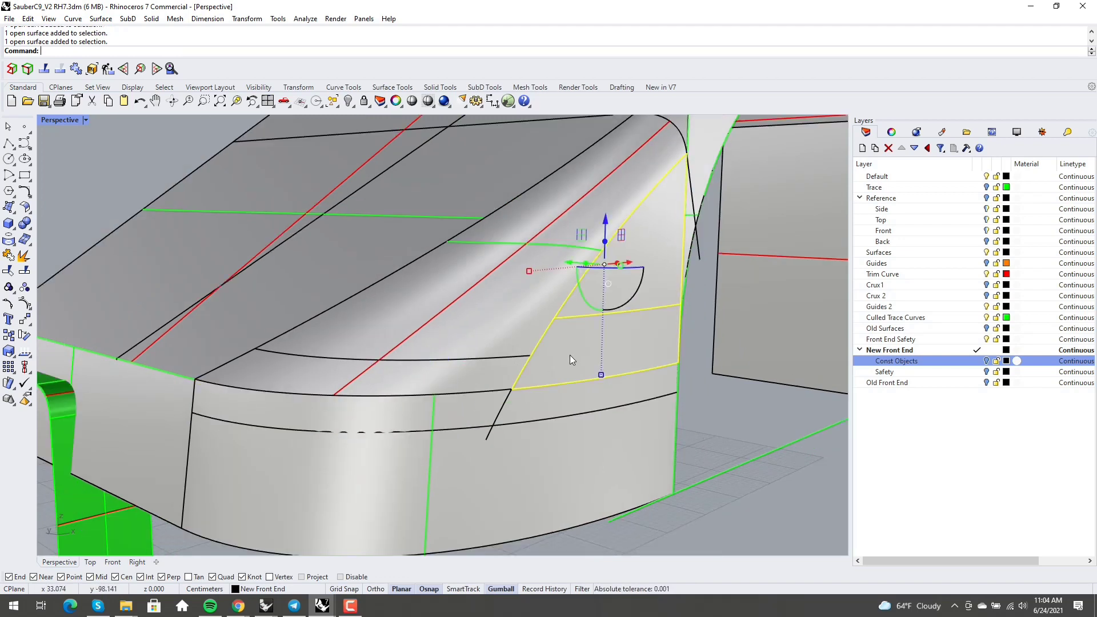
key("Delete")
left_click(546, 395)
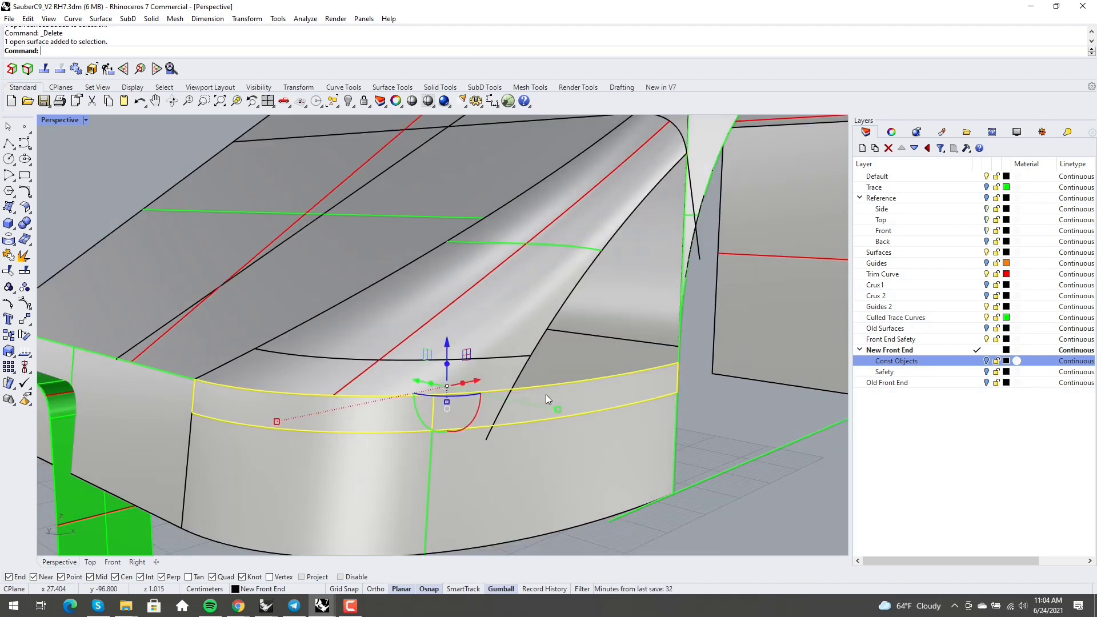
key("Delete")
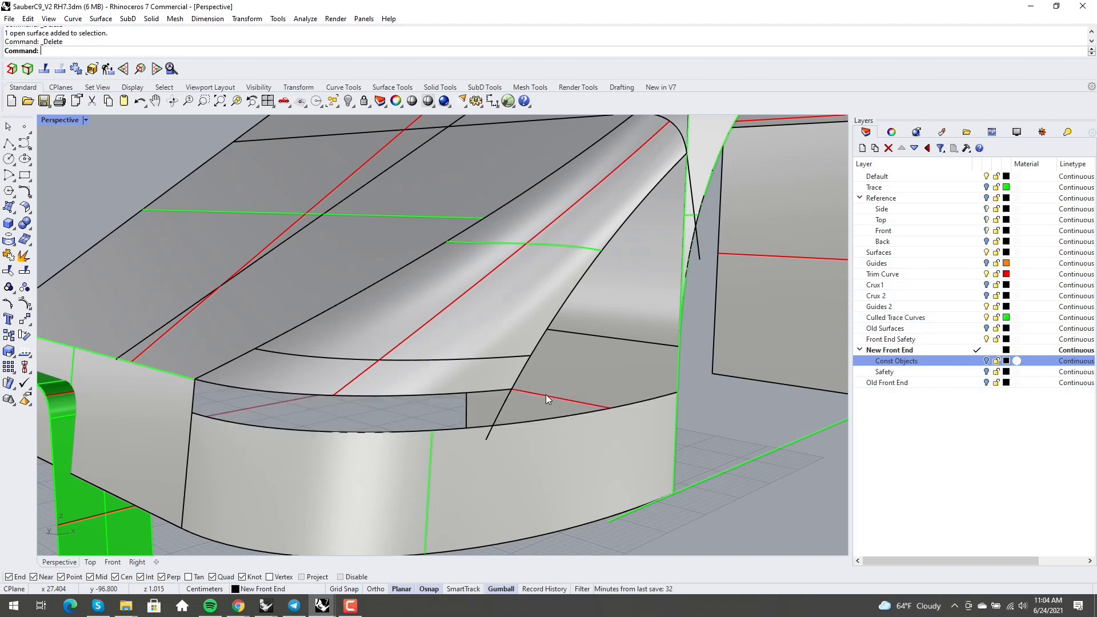
key("Return")
left_click(543, 395)
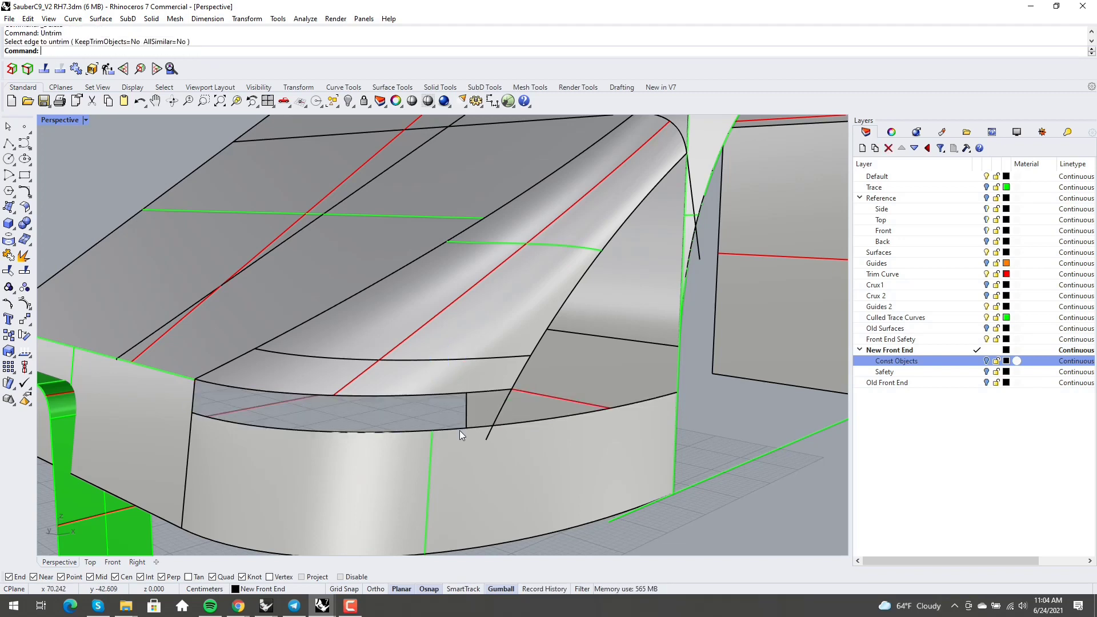
key("Escape")
Duplicate the lower corner wall's upper edge as a curve and untrim the wall at that edge.
type("dupedge")
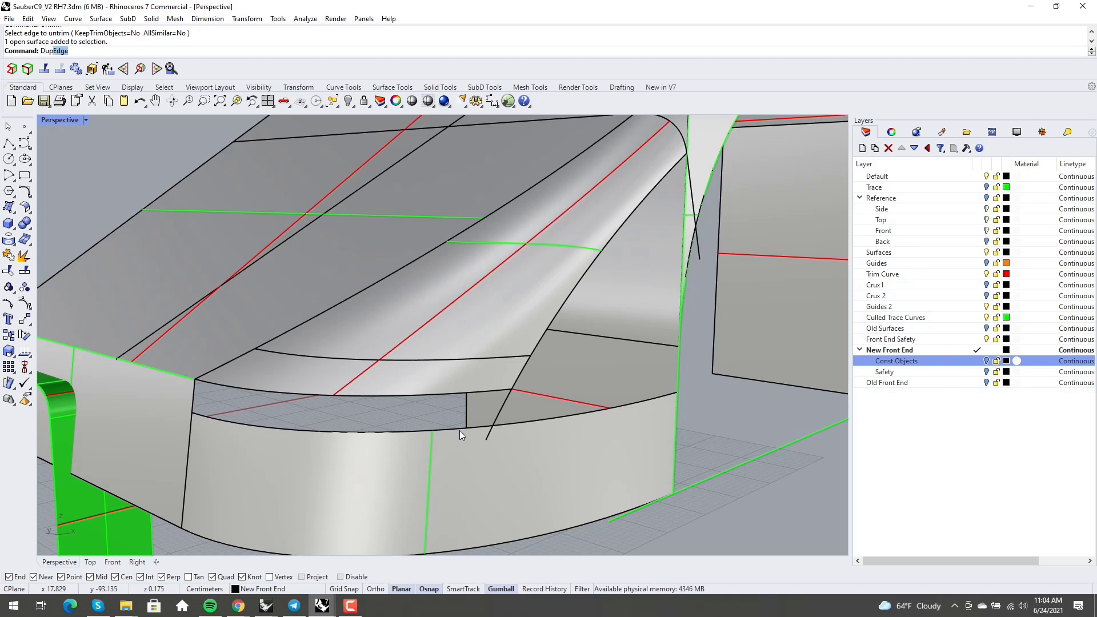
key("Return")
left_click(460, 432)
key("Return")
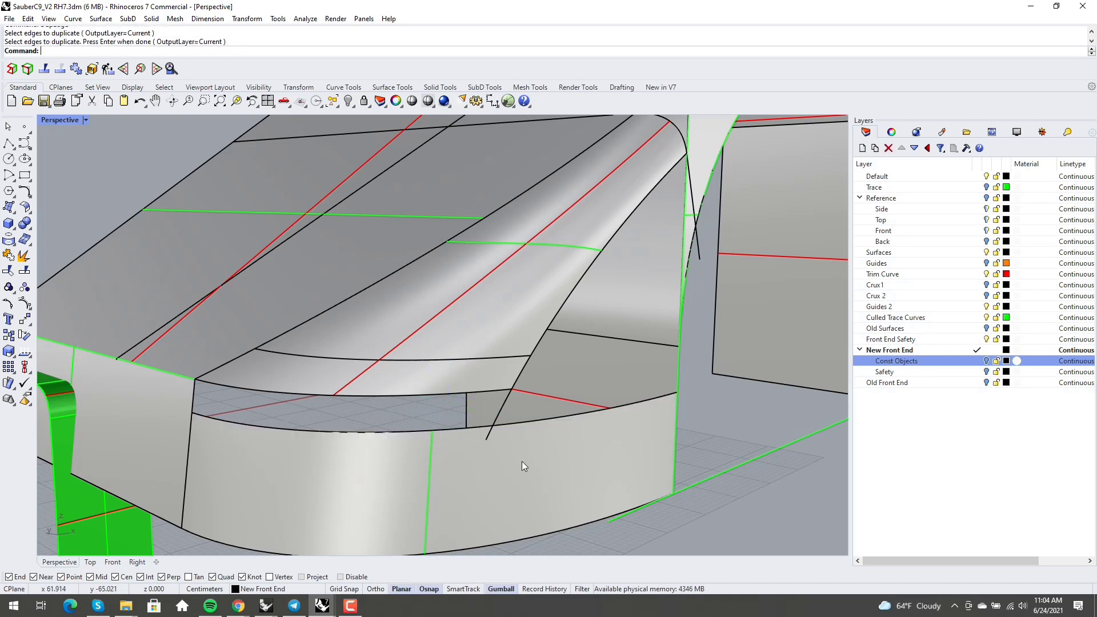
type("Untrim")
key("Return")
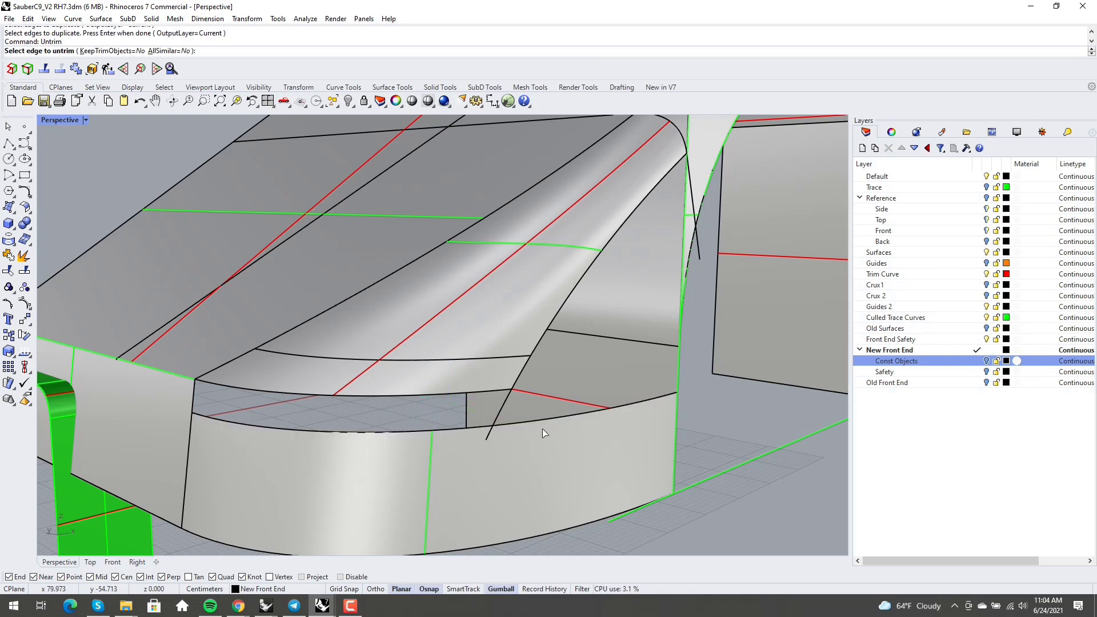
left_click(545, 422)
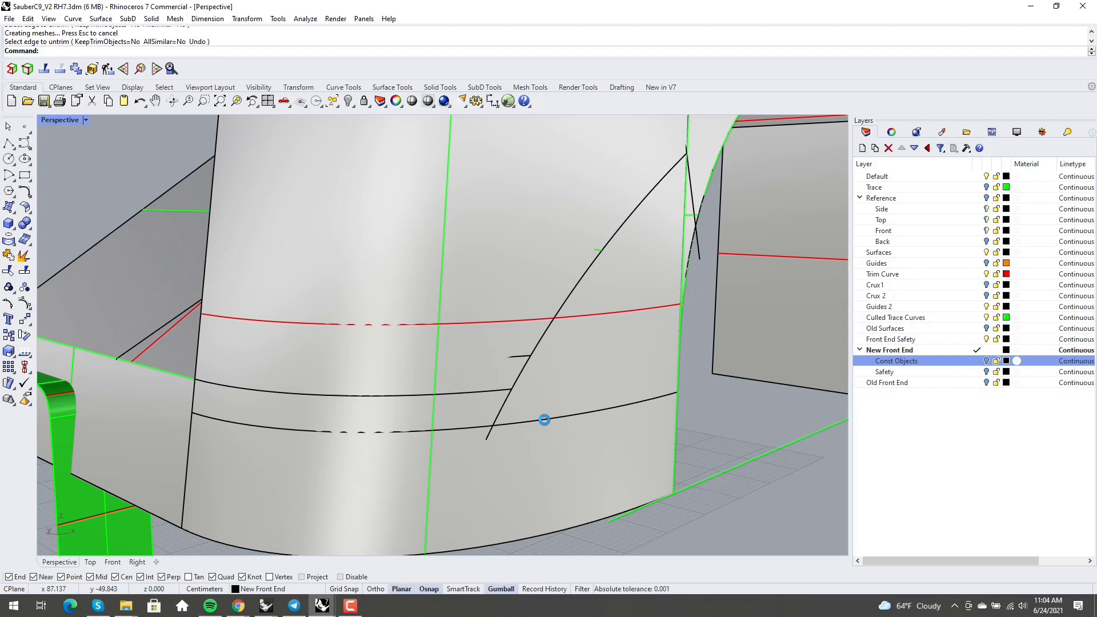
Try to fillet the duplicated wall edge curve and the extended seam curve with radius 0.
type("Fillet")
key("Return")
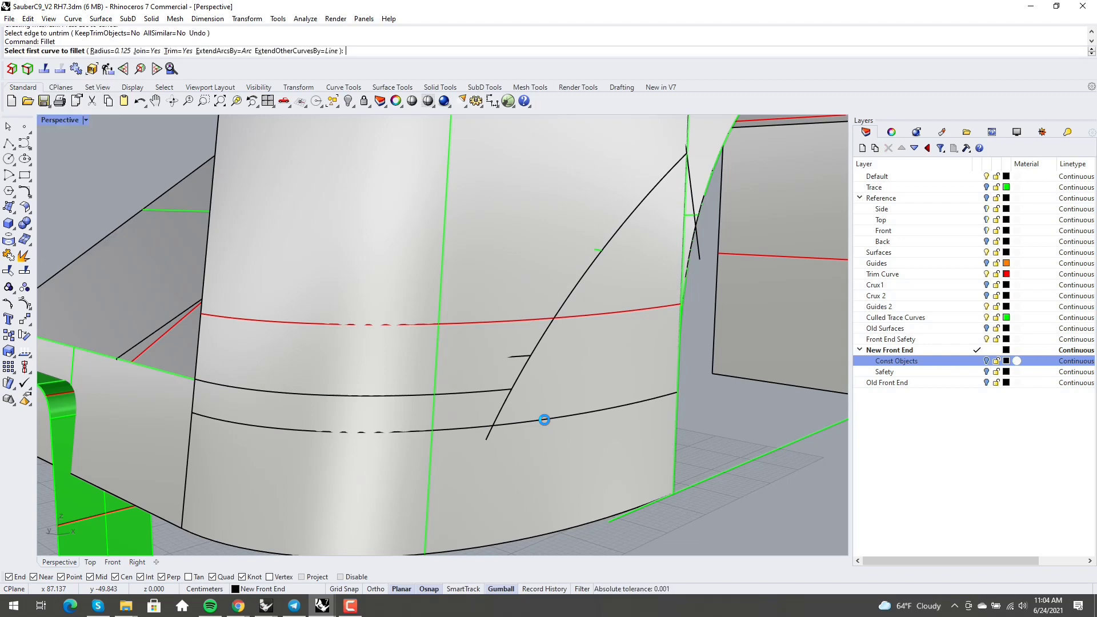
left_click(116, 52)
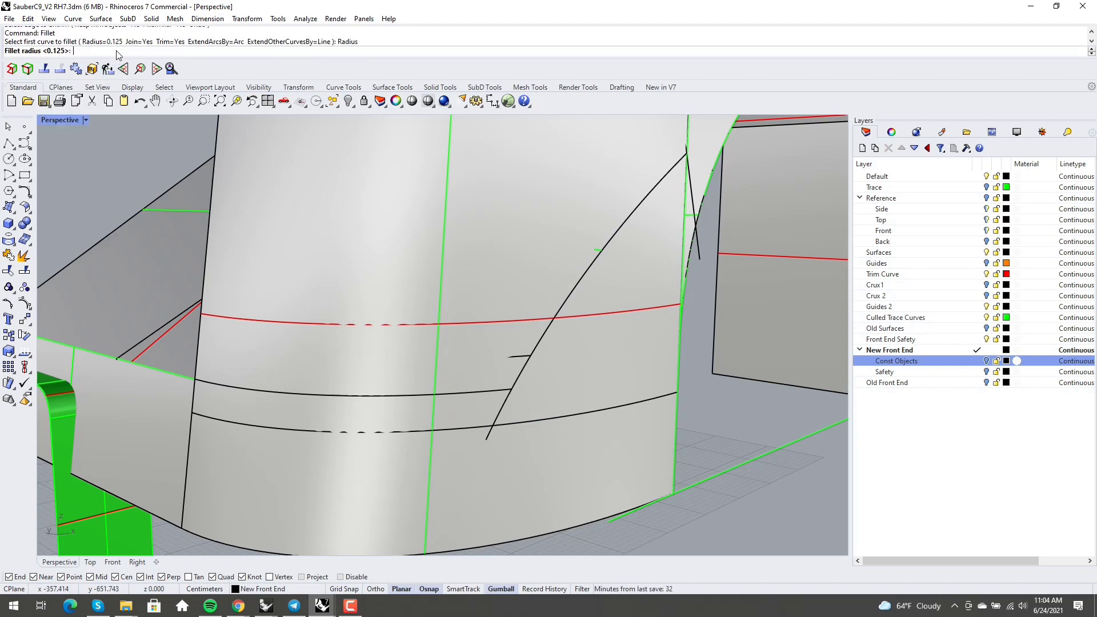
type("0")
key("Return")
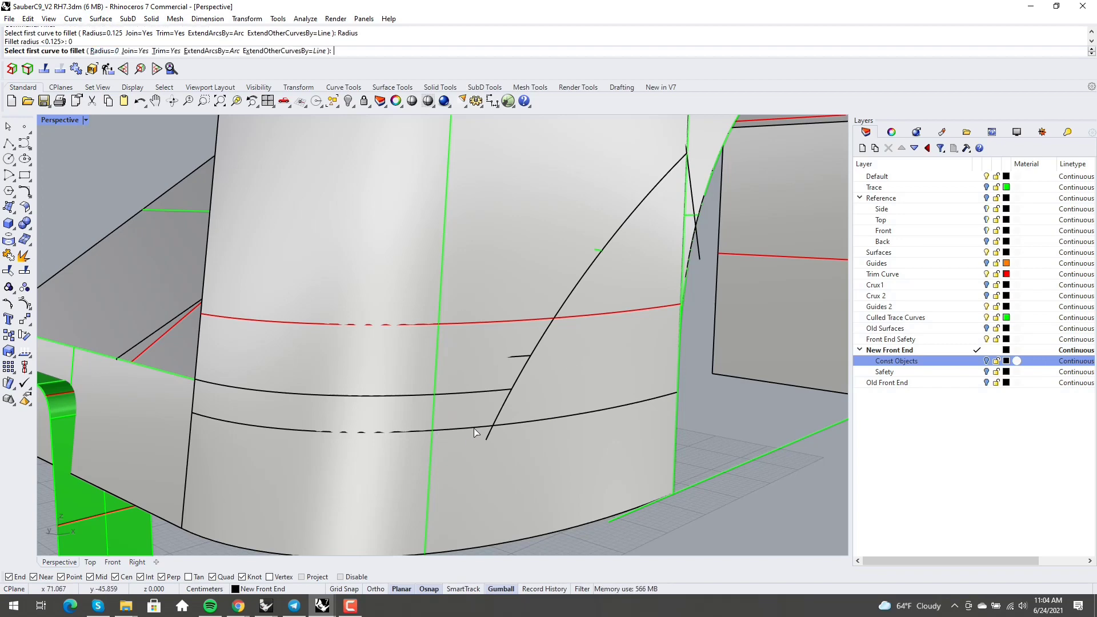
left_click(495, 426)
left_click(500, 410)
right_click_drag(485, 427, 499, 427)
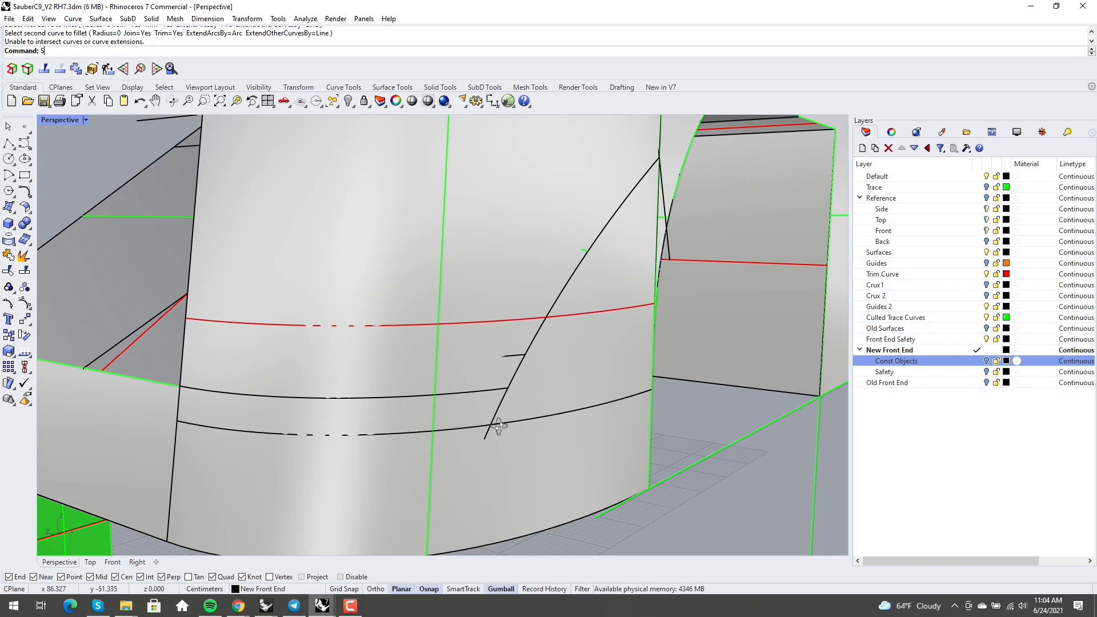
type("plit")
key("Return")
left_click(466, 429)
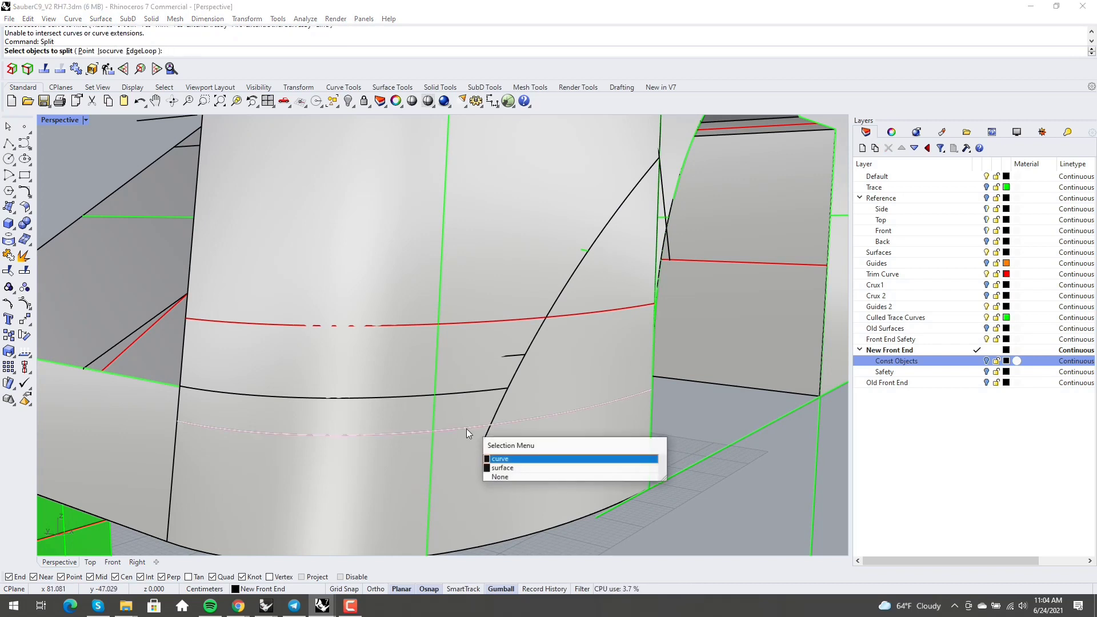
left_click(476, 428)
left_click(477, 428)
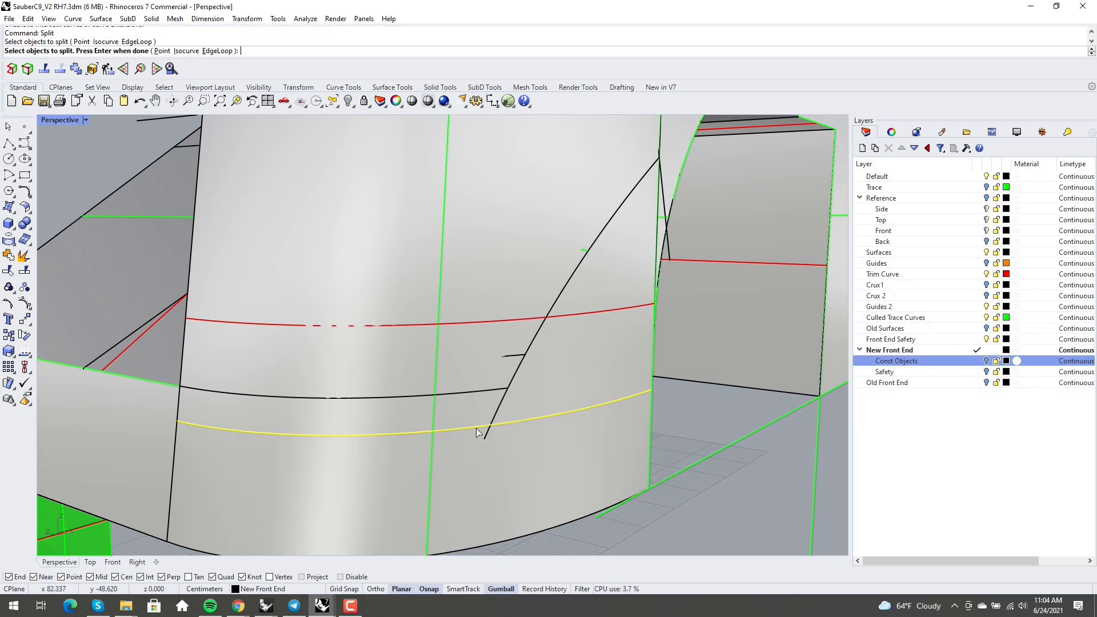
key("Escape")
left_click(478, 428)
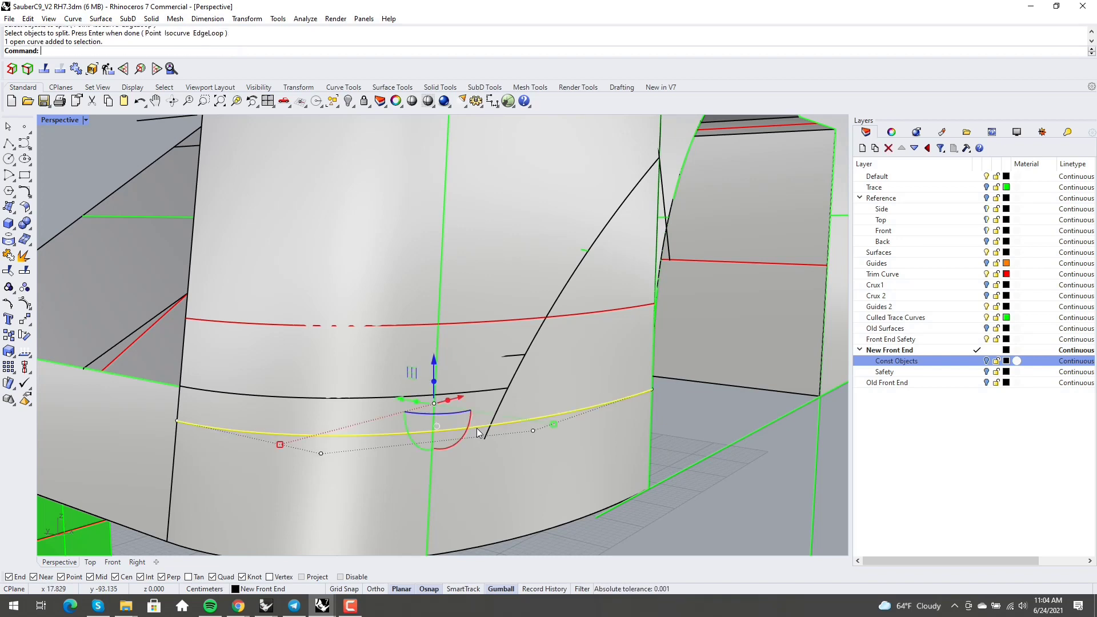
mouse_move(479, 437)
right_mouse_down()
mouse_move(474, 462)
mouse_move(495, 444)
right_mouse_up()
key("Escape")
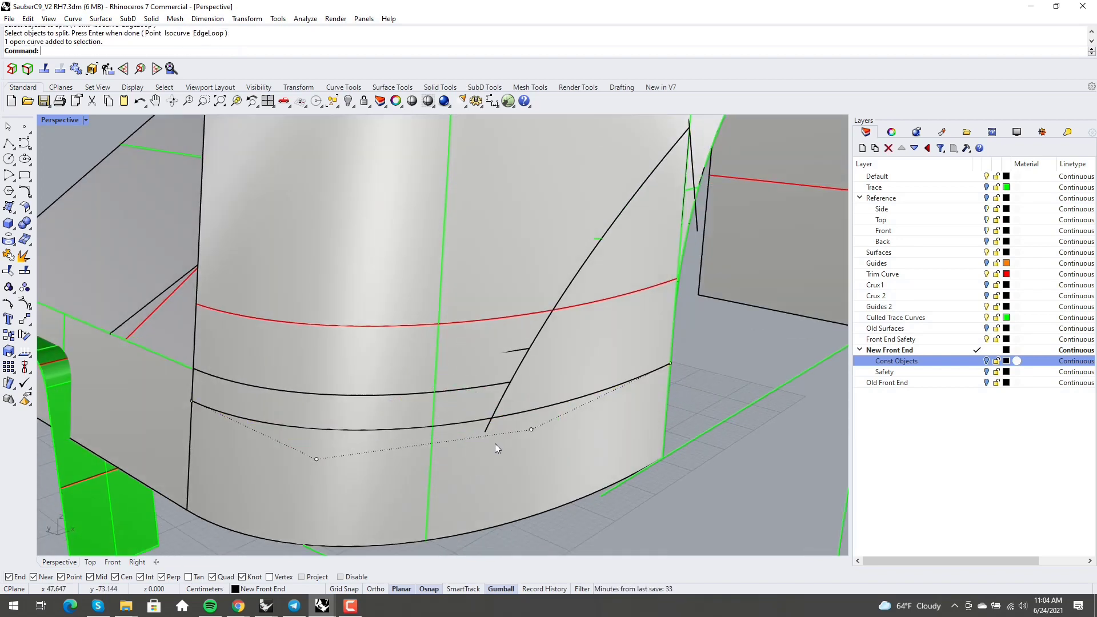
key("Return")
left_click(471, 421)
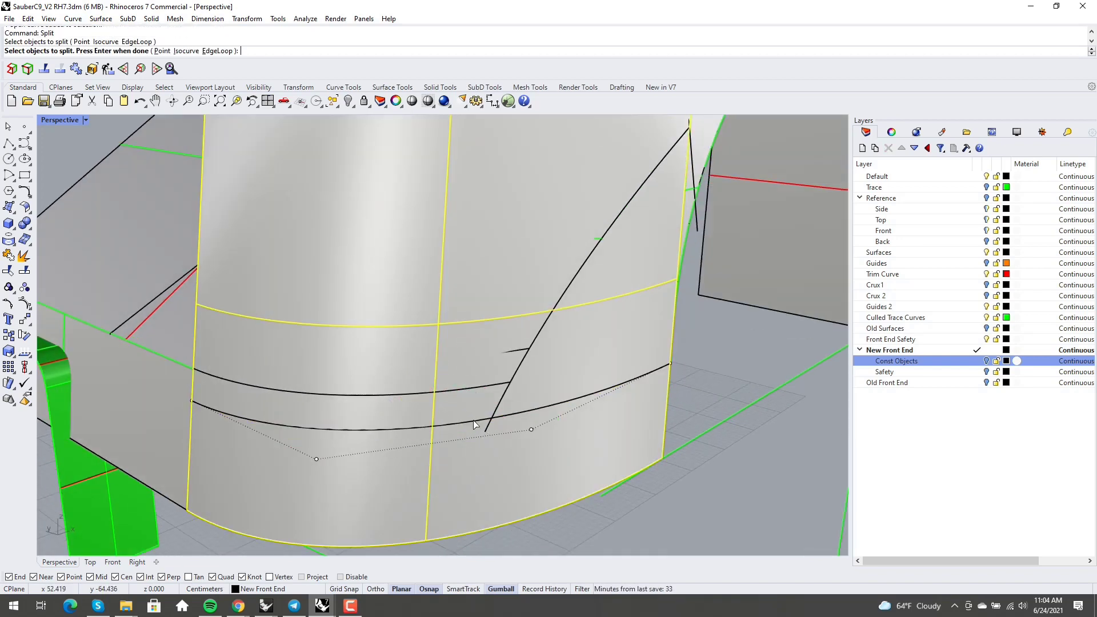
left_click(473, 422, "ctrl")
left_click(474, 424)
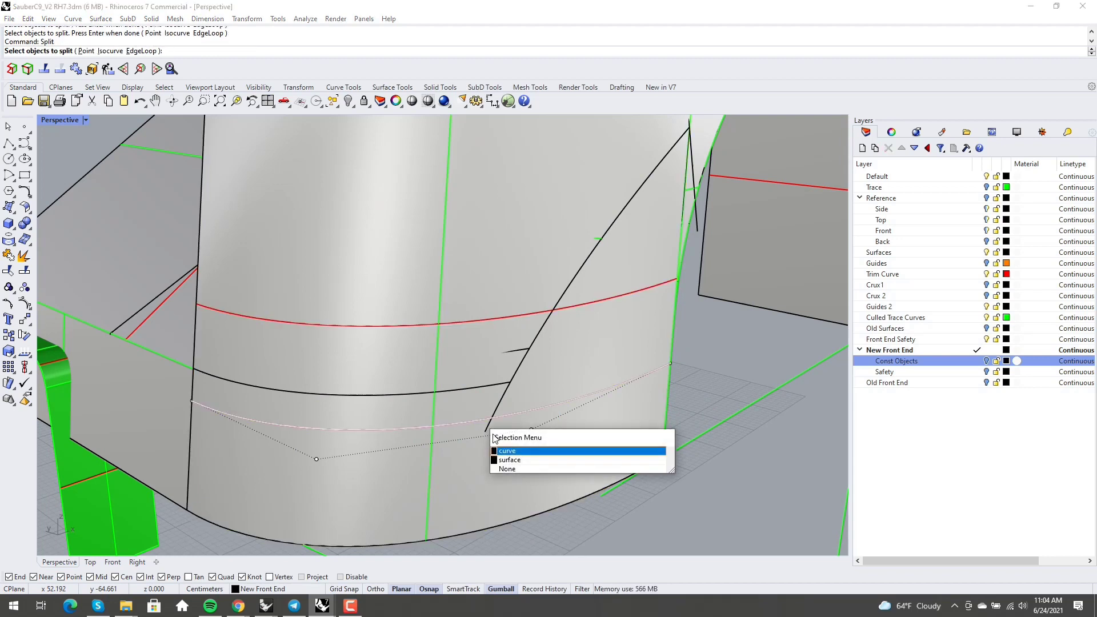
left_click(509, 449)
key("Return")
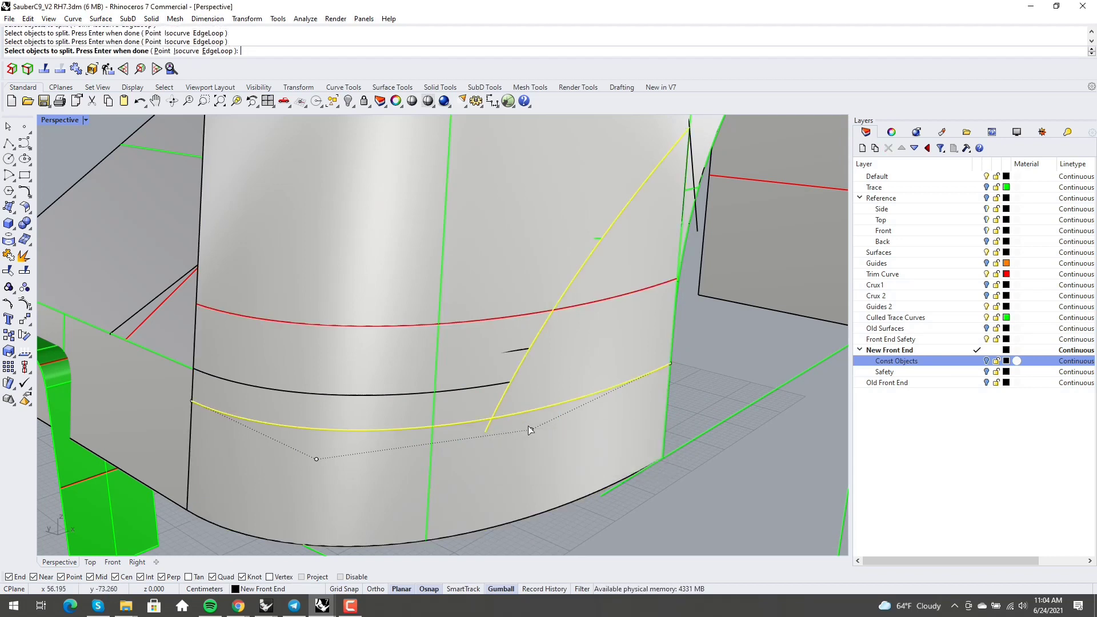
key("Escape")
Try to split the duplicated wall edge curve with the extended seam curve and inspect where the two curves cross.
key("Return")
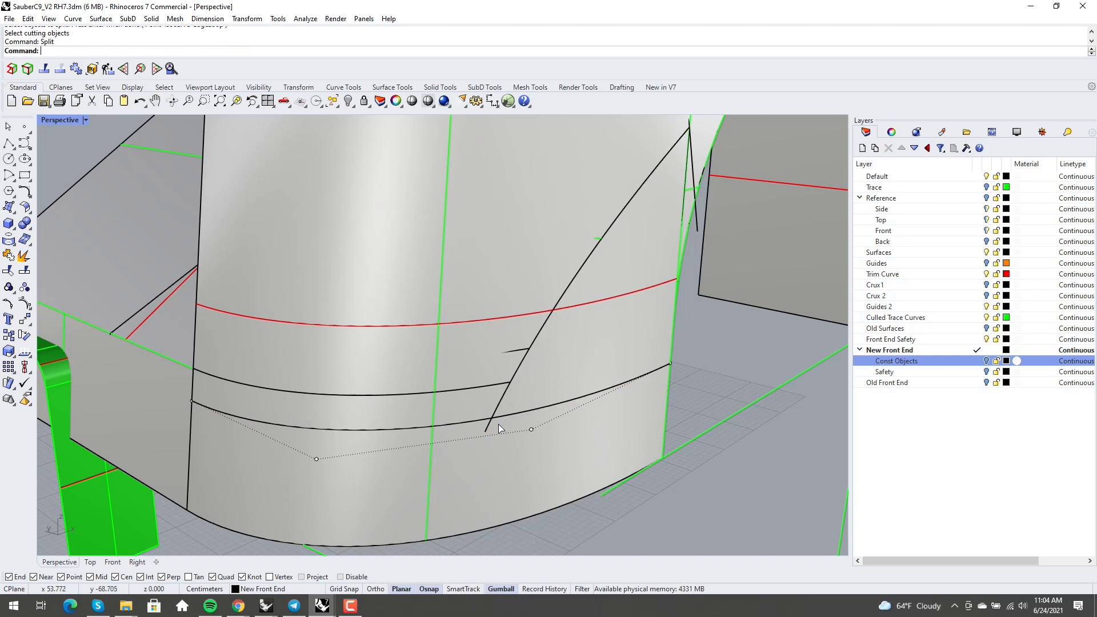
left_click(483, 421)
key("Return")
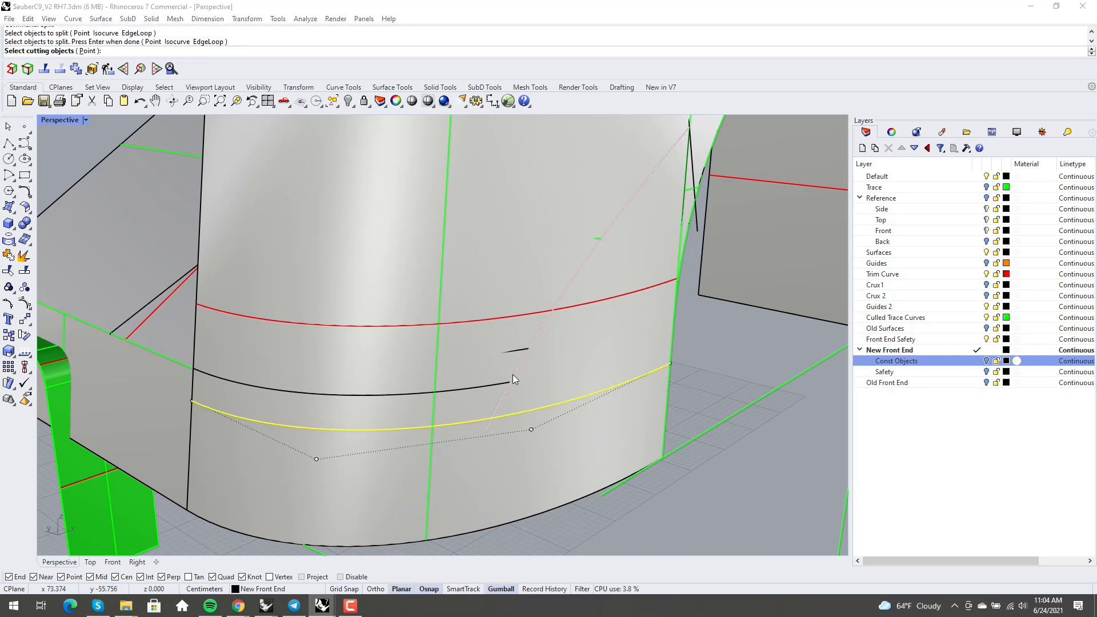
left_click(515, 382)
left_click(546, 405)
key("Return")
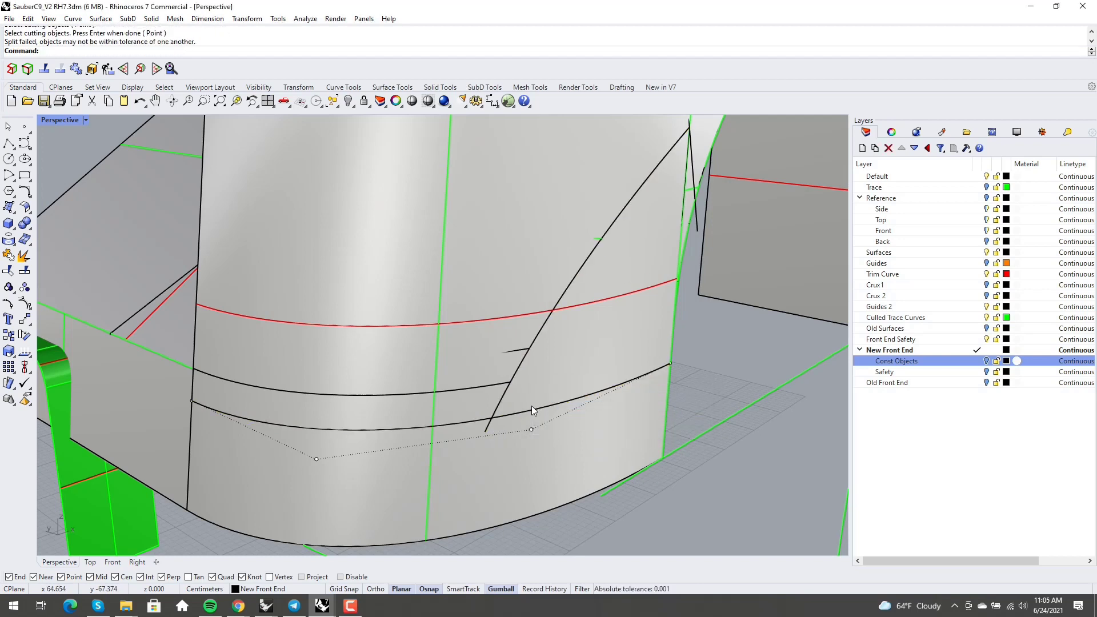
right_click_drag(527, 409, 508, 421)
scroll(503, 424, "up", 5)
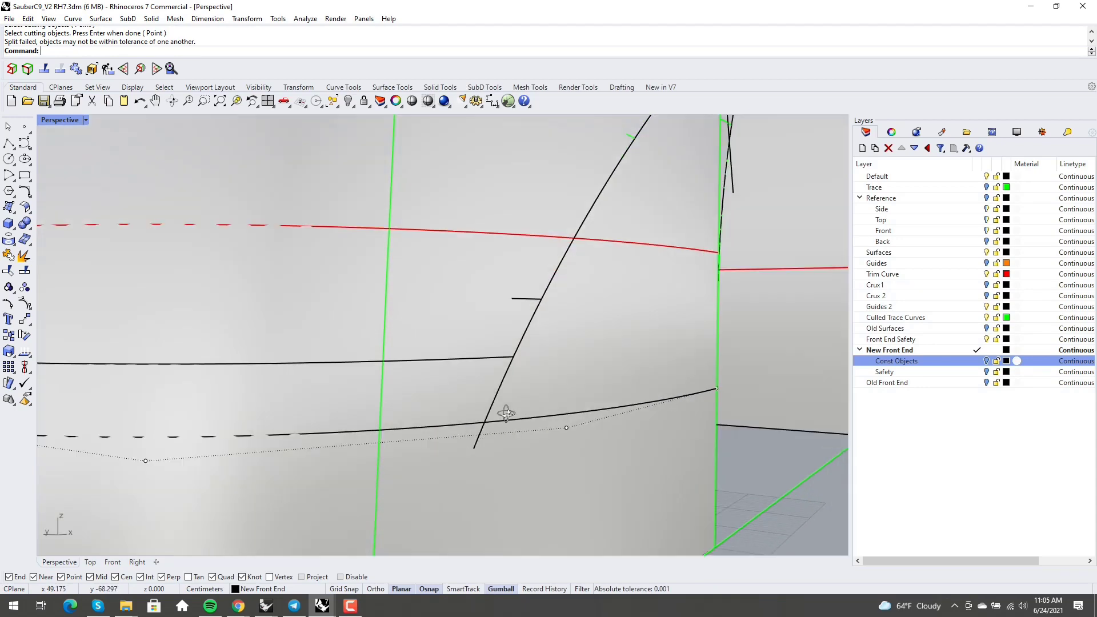
scroll(478, 430, "down", 5)
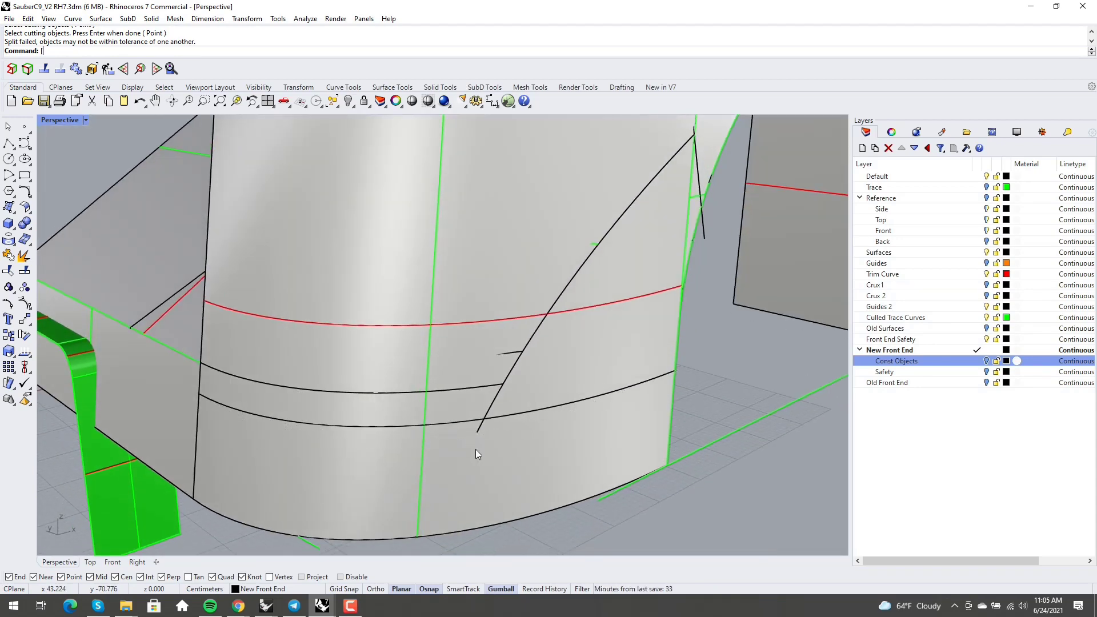
Pull the extended seam curve onto the untrimmed corner wall surface, deleting the input curve.
type("Pull")
key("Return")
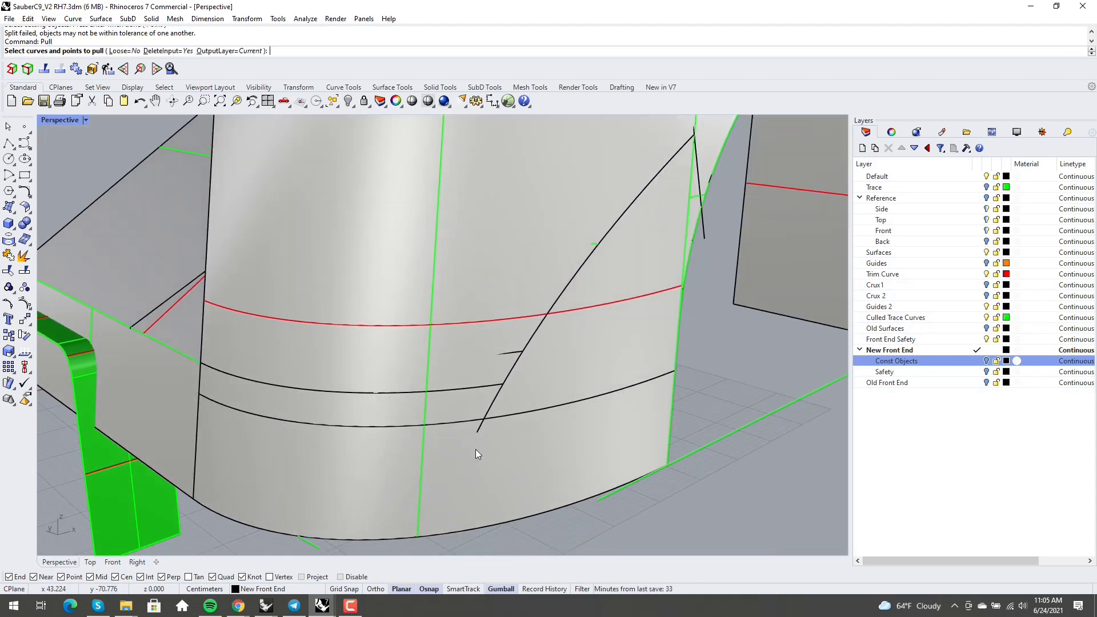
left_click(547, 315)
left_click(547, 316)
key("Return")
left_click(569, 339)
key("Return")
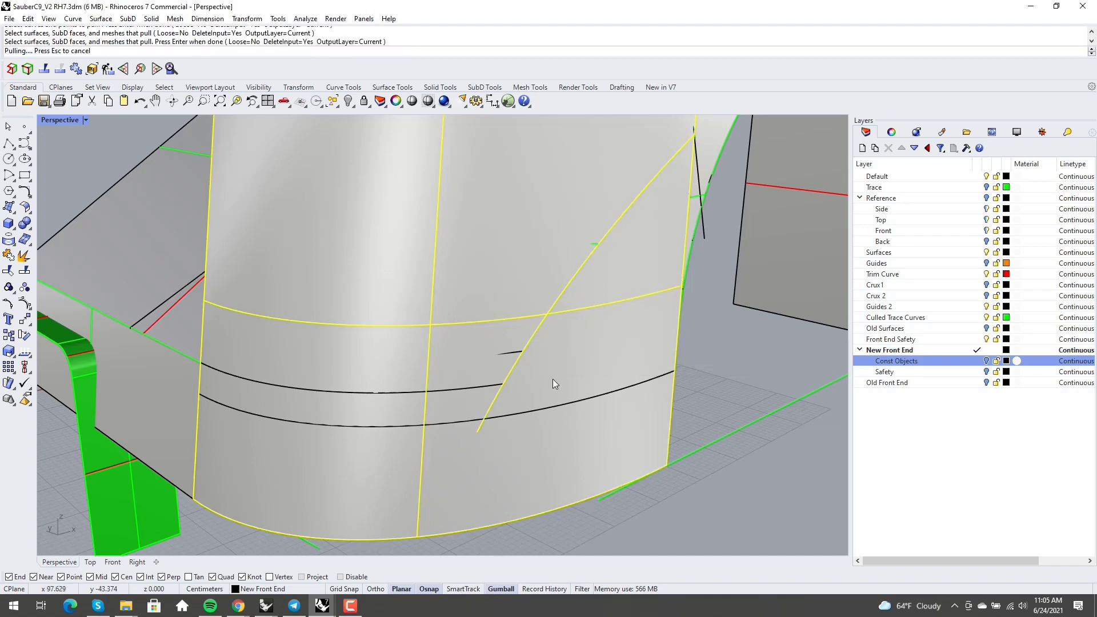
mouse_move(556, 412)
right_mouse_down()
mouse_move(553, 384)
mouse_move(548, 400)
right_mouse_up()
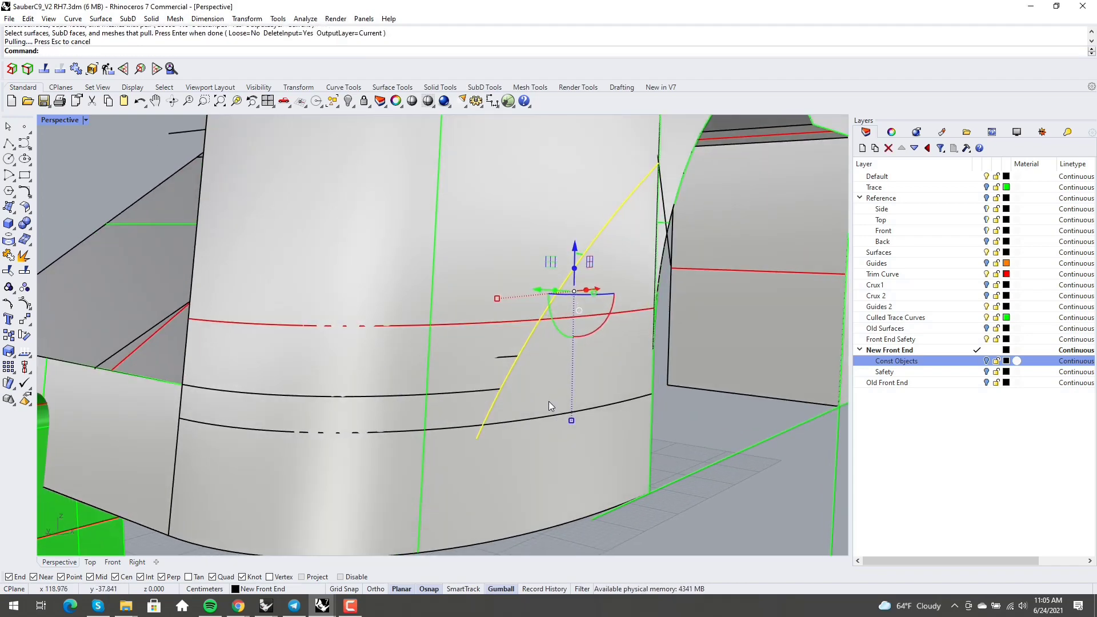
key("Escape")
Split the duplicated wall edge curve with the pulled seam curve and delete the piece on the wheel-arch side.
type("Split")
key("Return")
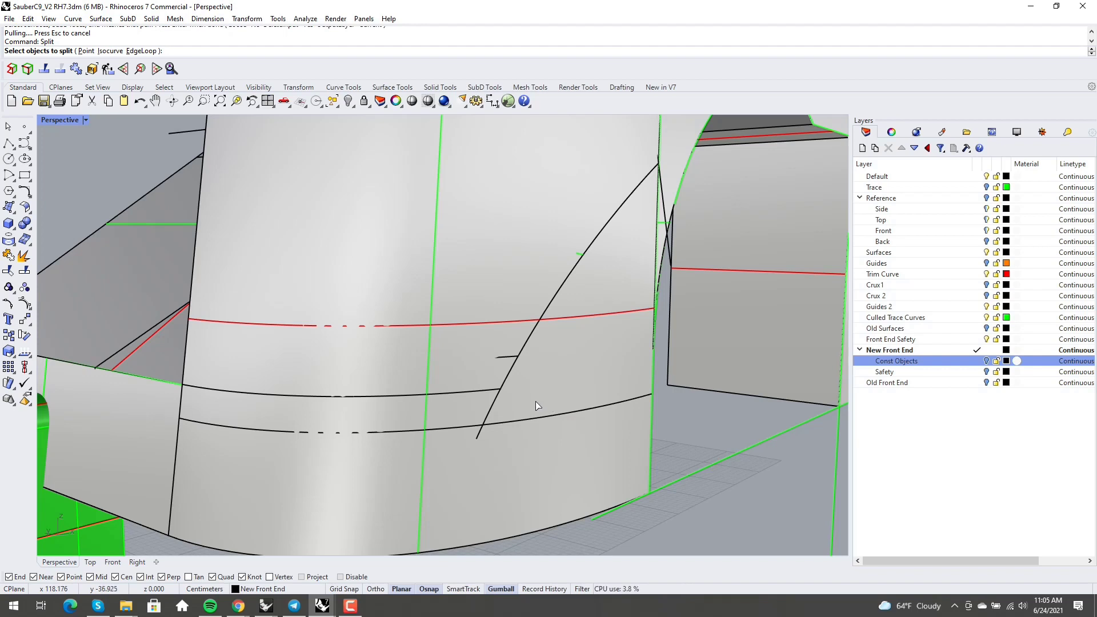
left_click(553, 416)
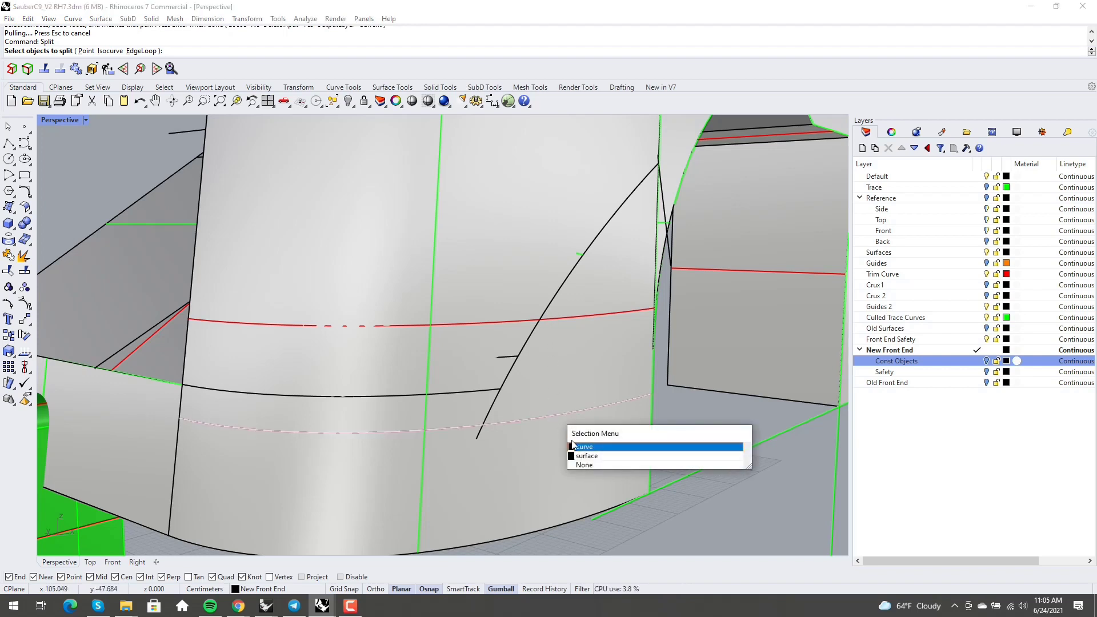
left_click(576, 445)
key("Return")
left_click(546, 314)
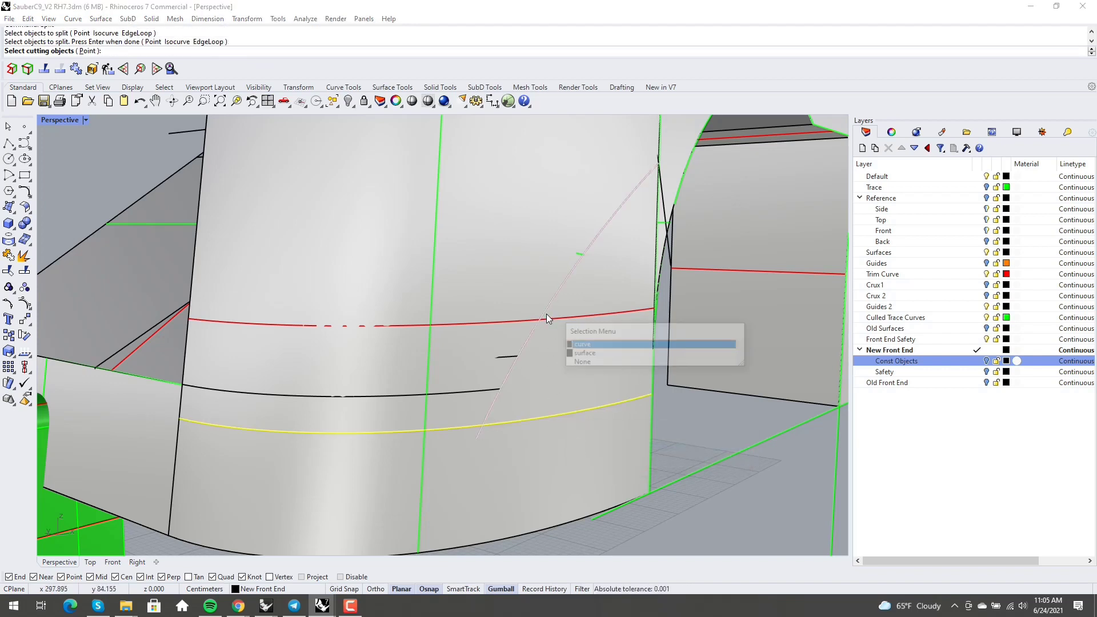
left_click(565, 329)
key("Return")
left_click(517, 424)
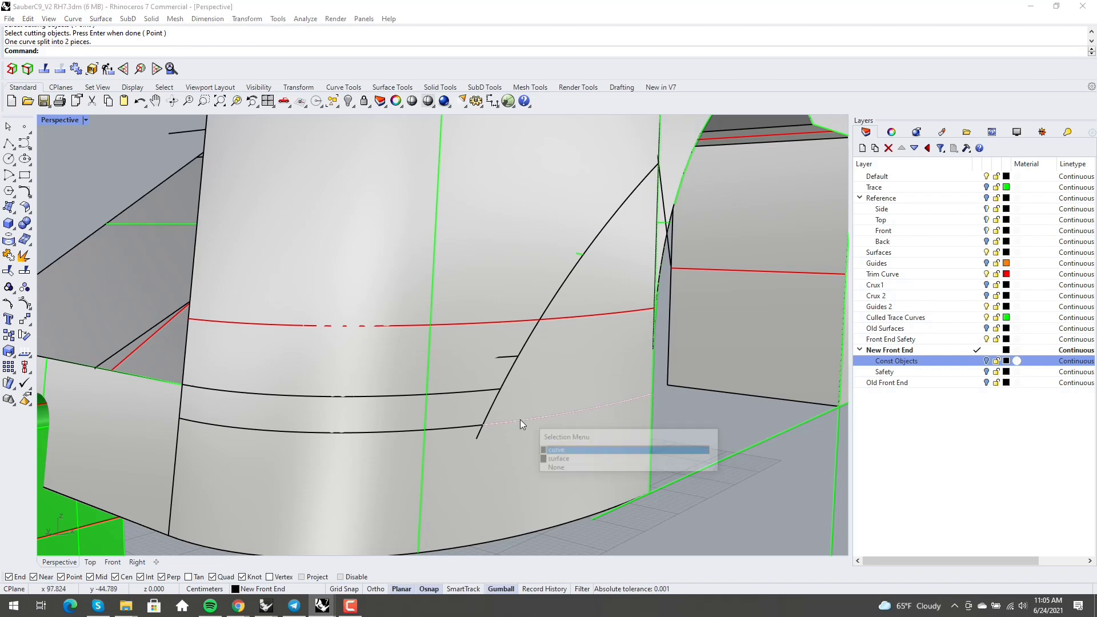
left_click(548, 450)
key("Delete")
Split the pulled seam curve with the shortened wall edge curve and delete the short tail below it.
key("Return")
left_click(480, 437)
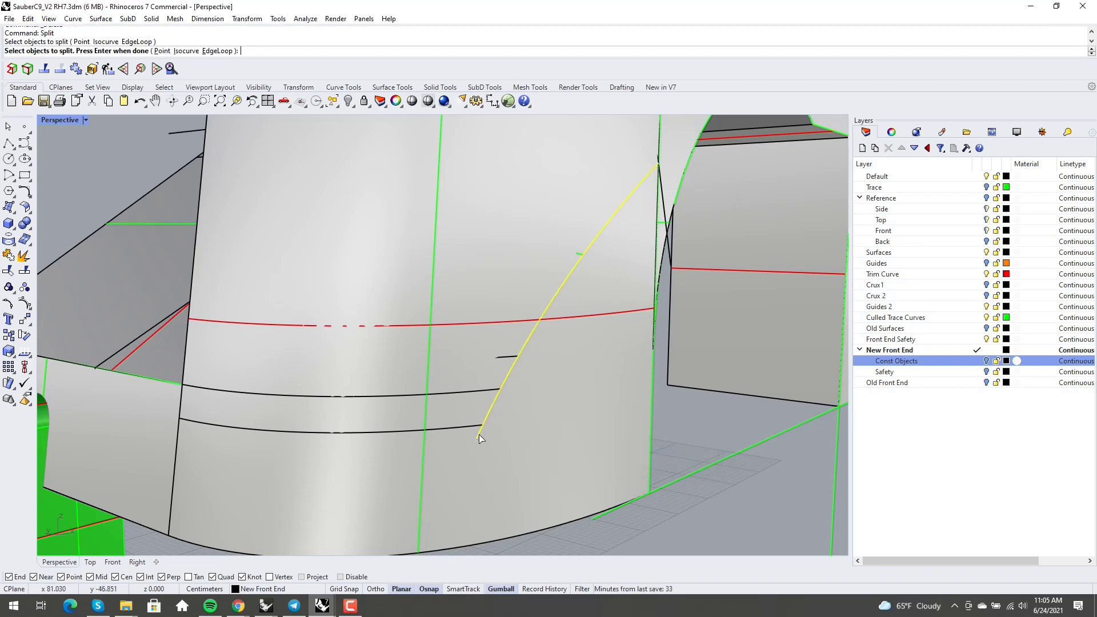
key("Return")
left_click(479, 437)
key("Return")
left_click(475, 434)
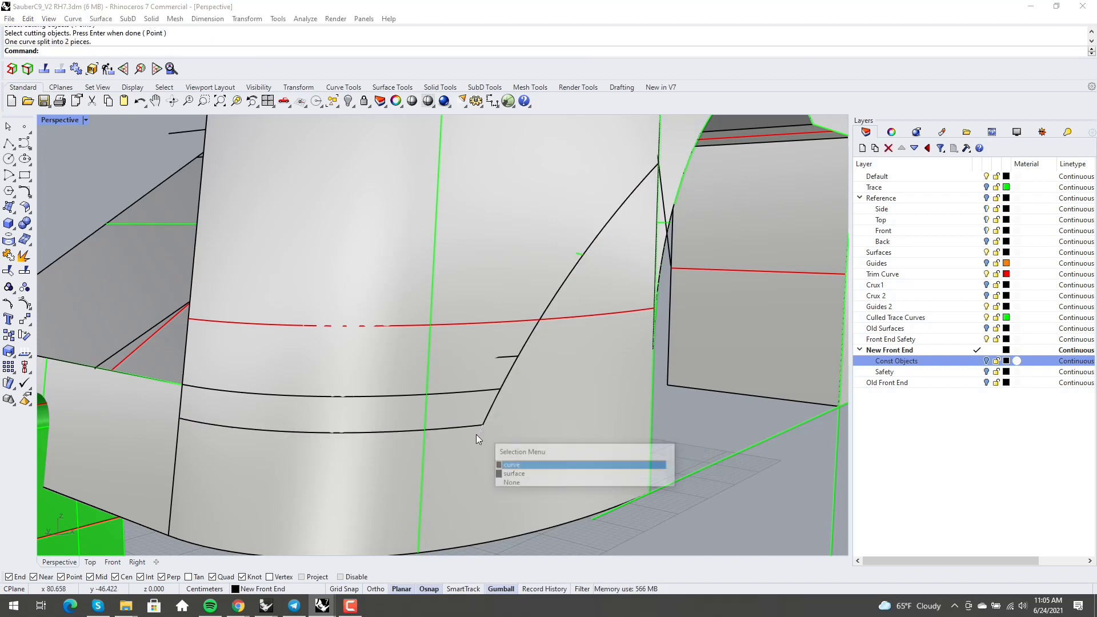
left_click(492, 456)
key("Delete")
Join the shortened wall edge curve and the seam curve into one open curve.
left_click(474, 427)
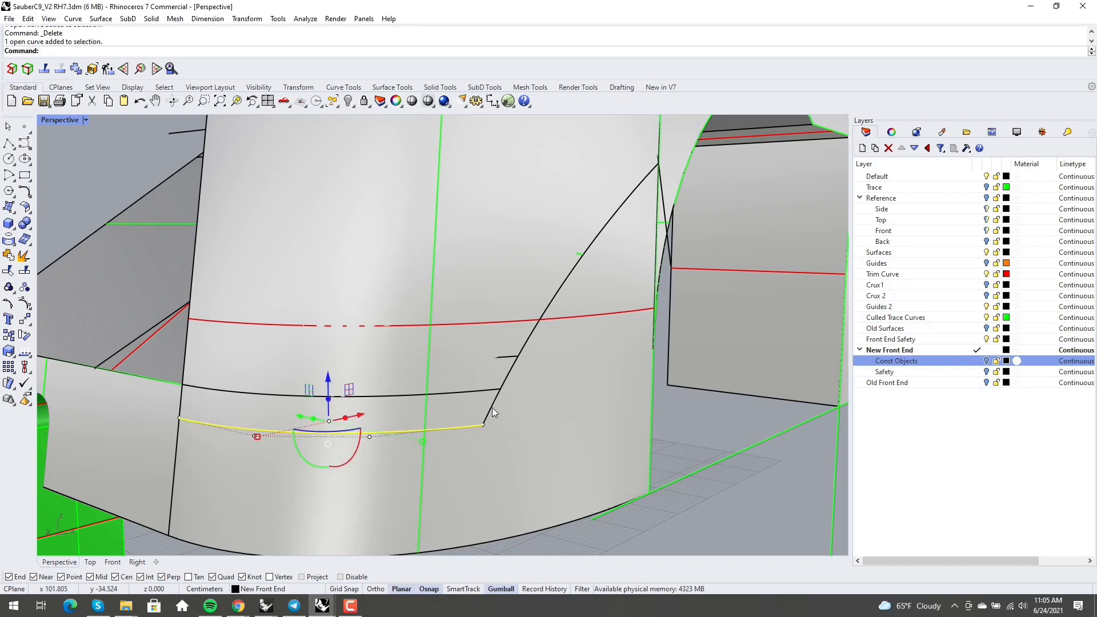
left_click(492, 407, "shift")
right_click_drag(492, 407, 498, 447)
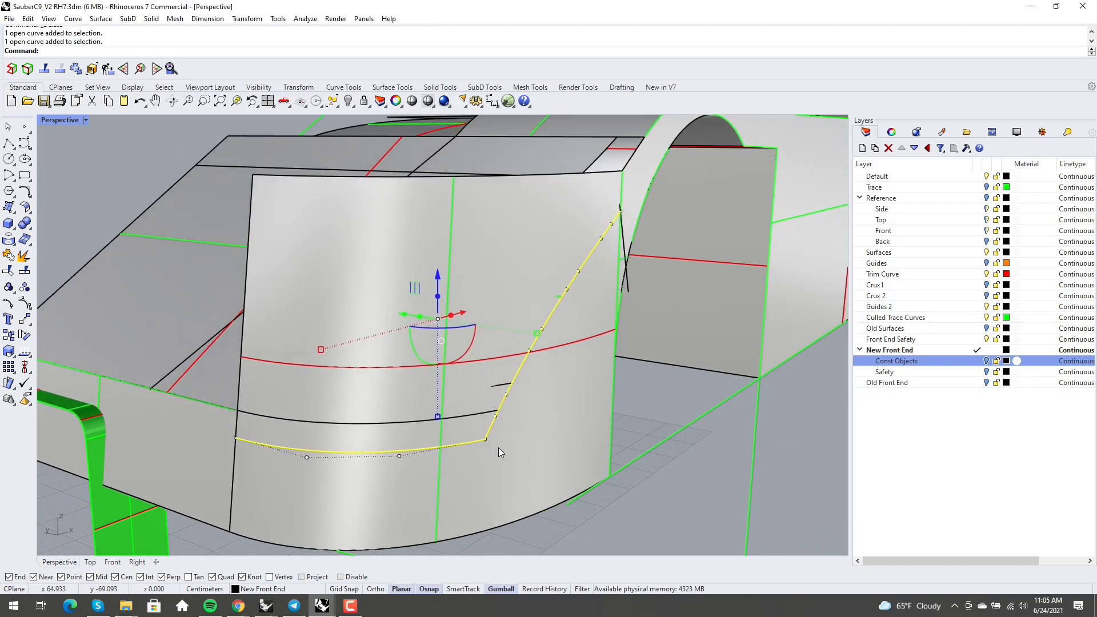
key("Return")
type("Split")
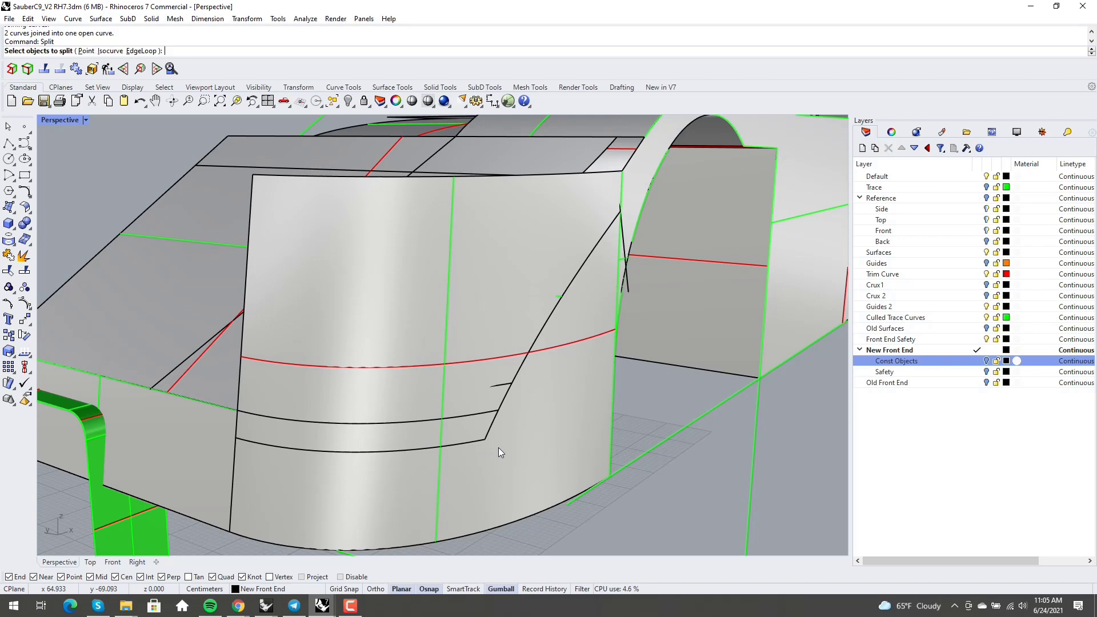
key("Return")
left_click(499, 447)
key("Return")
left_click(467, 447)
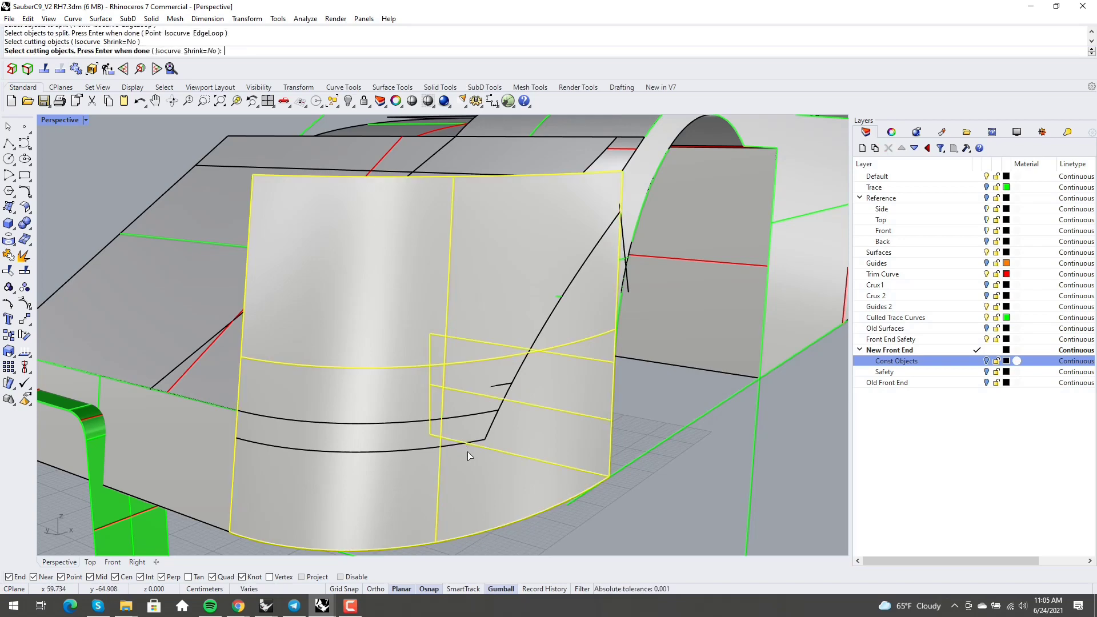
key("Return")
right_click_drag(505, 455, 492, 455)
key("Return")
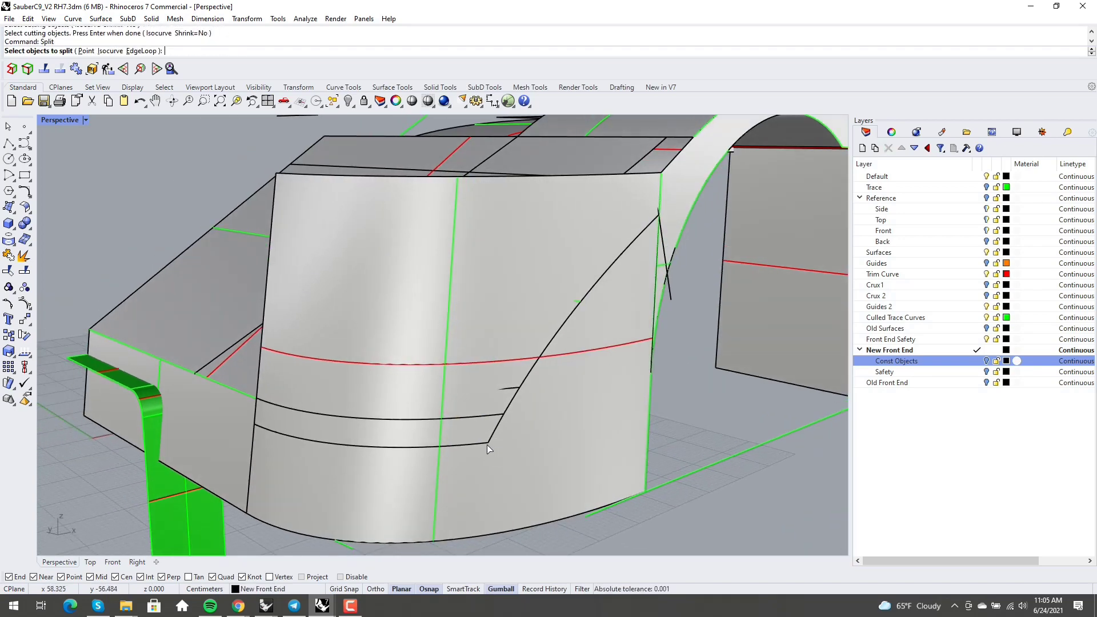
left_click(485, 443)
key("Return")
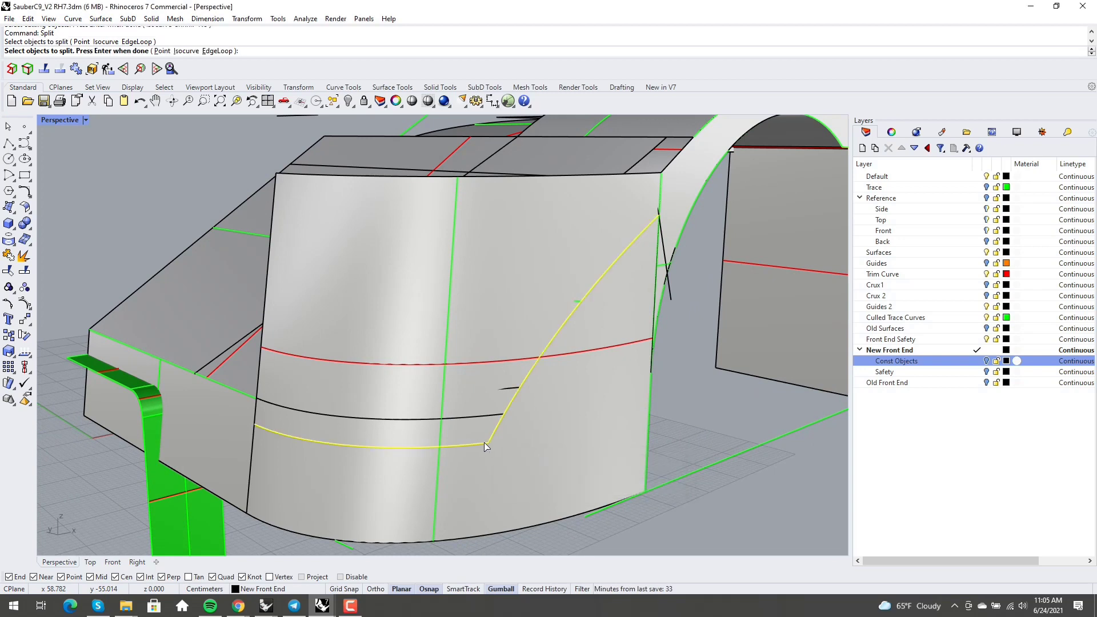
key("Escape")
Split the untrimmed corner wall surface with the joined curve and delete the upper piece.
key("Return")
left_click(517, 475)
key("Return")
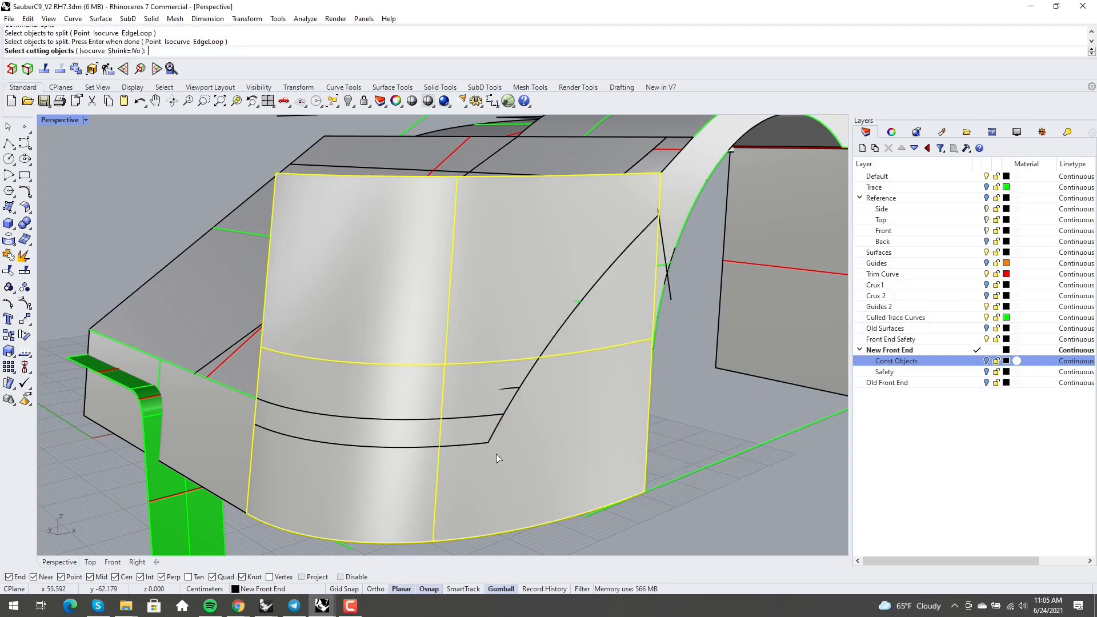
left_click(488, 447)
key("Return")
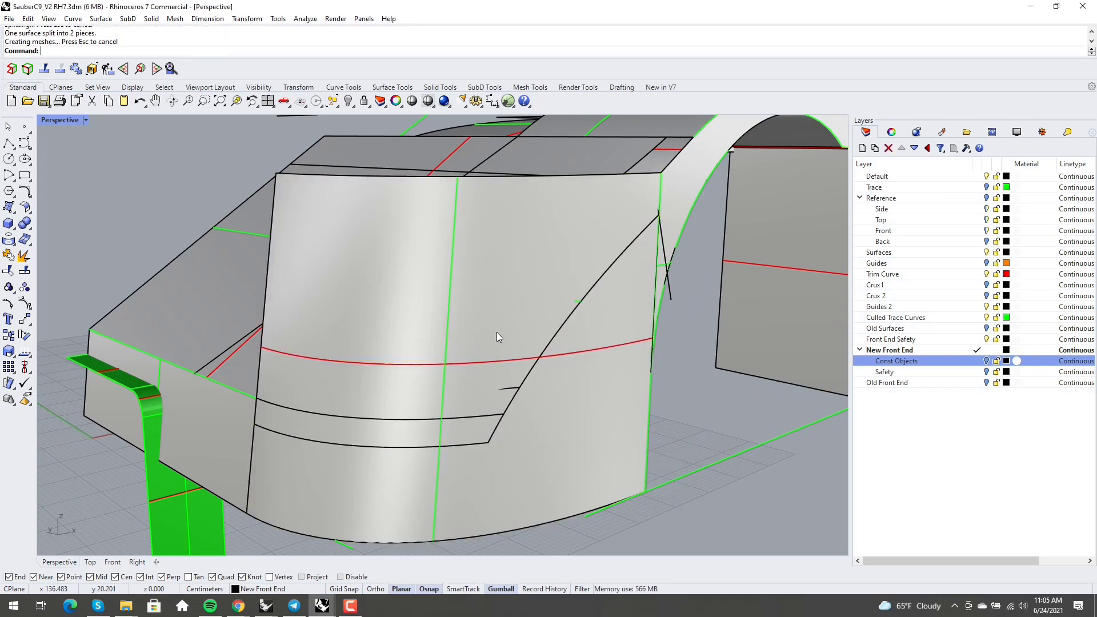
left_click(496, 331)
key("Delete")
Delete the joined cutting curve and the narrow surface strip below the fender surface's front edge.
left_click(536, 374)
key("Delete")
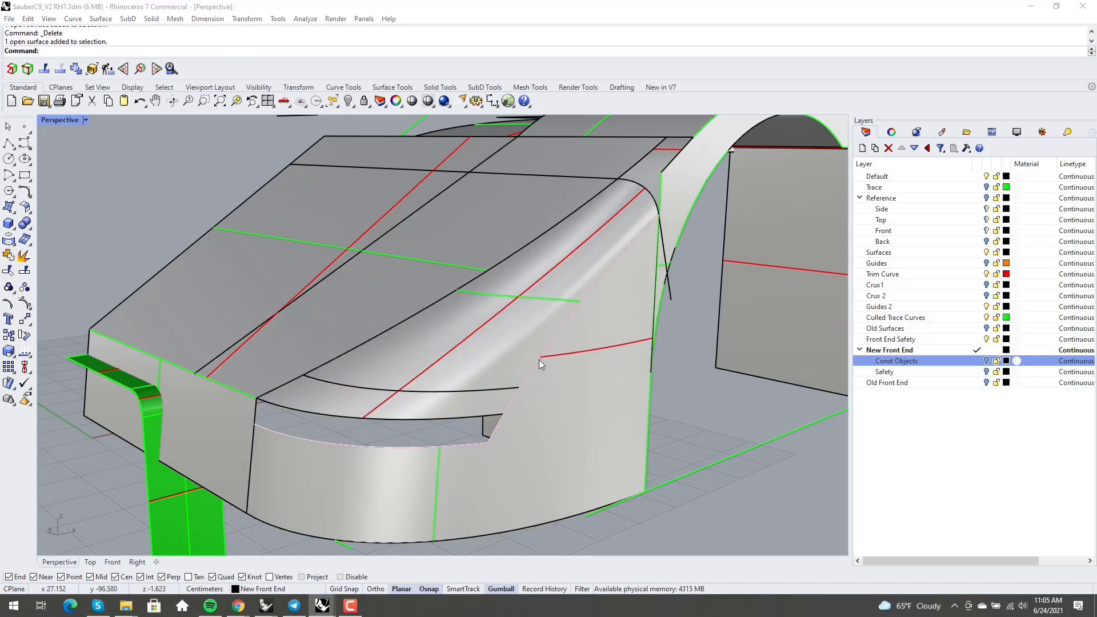
left_click(489, 406)
left_click(588, 380)
key("Delete")
right_click_drag(588, 380, 405, 377)
left_click(484, 403)
key("Delete")
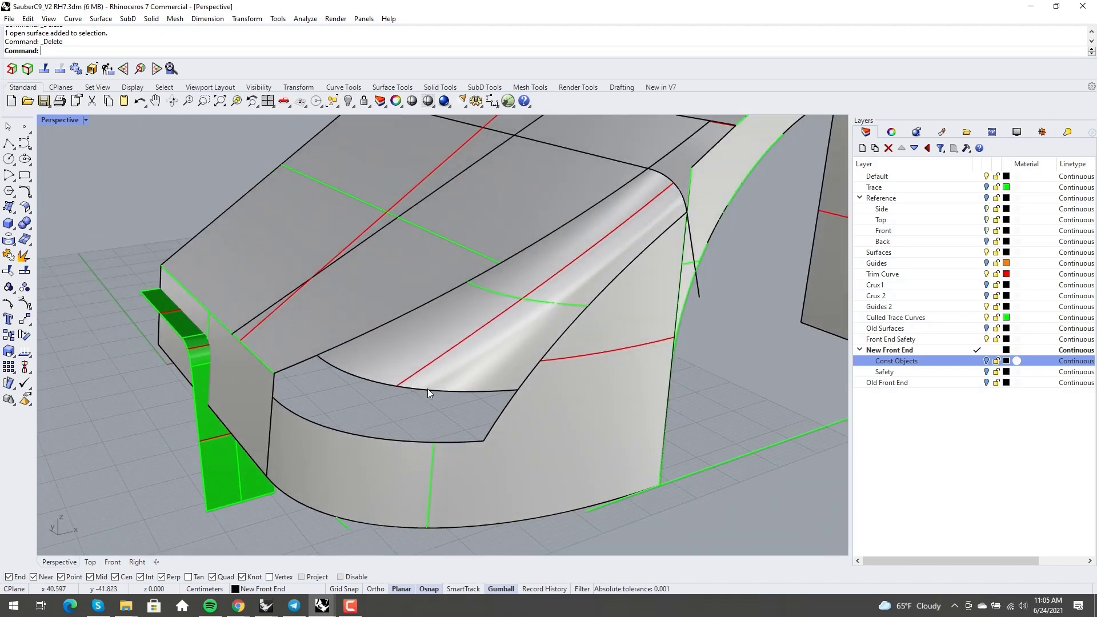
right_click_drag(456, 417, 480, 416)
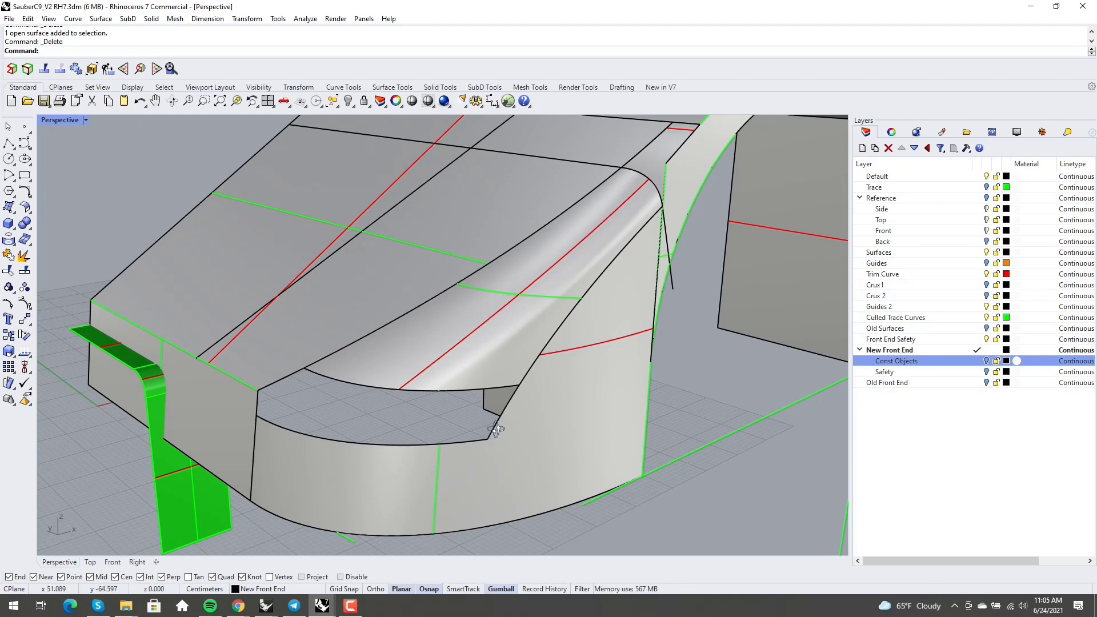
right_click_drag(496, 428, 509, 404)
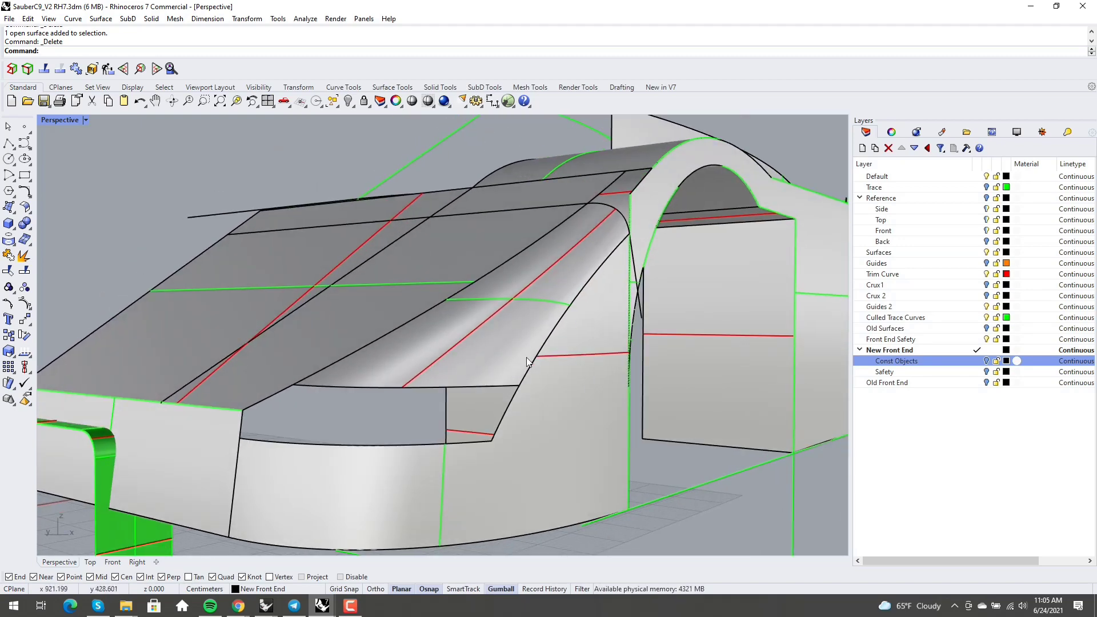
right_click_drag(483, 375, 567, 343)
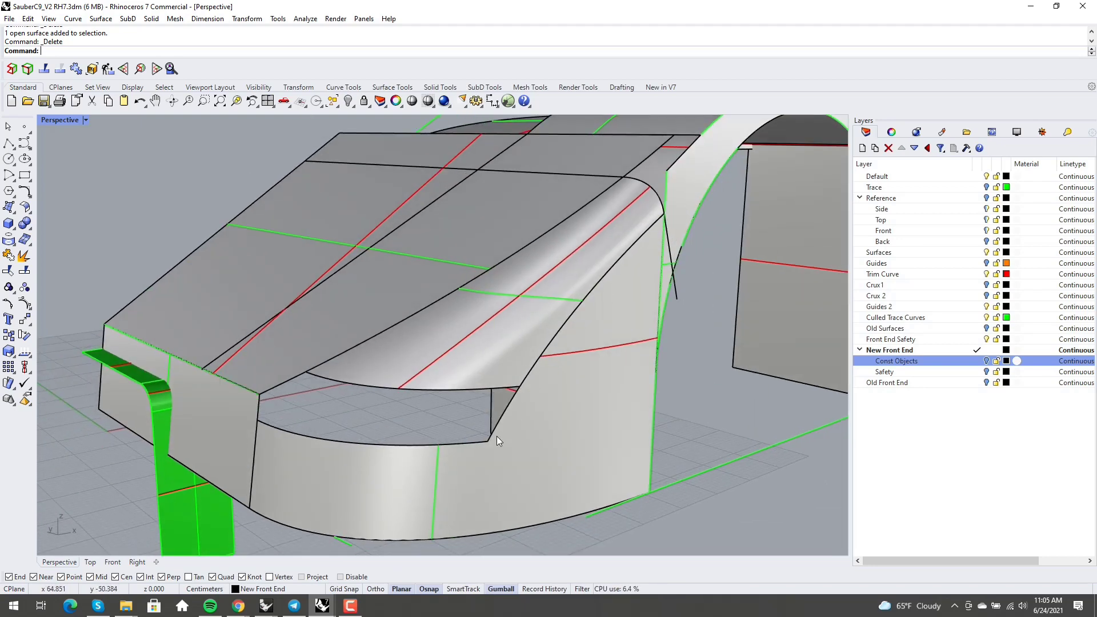
Inspect the open gap between the fender surface's front edge and the trimmed front corner wall from several angles.
scroll(487, 447, "down", 3)
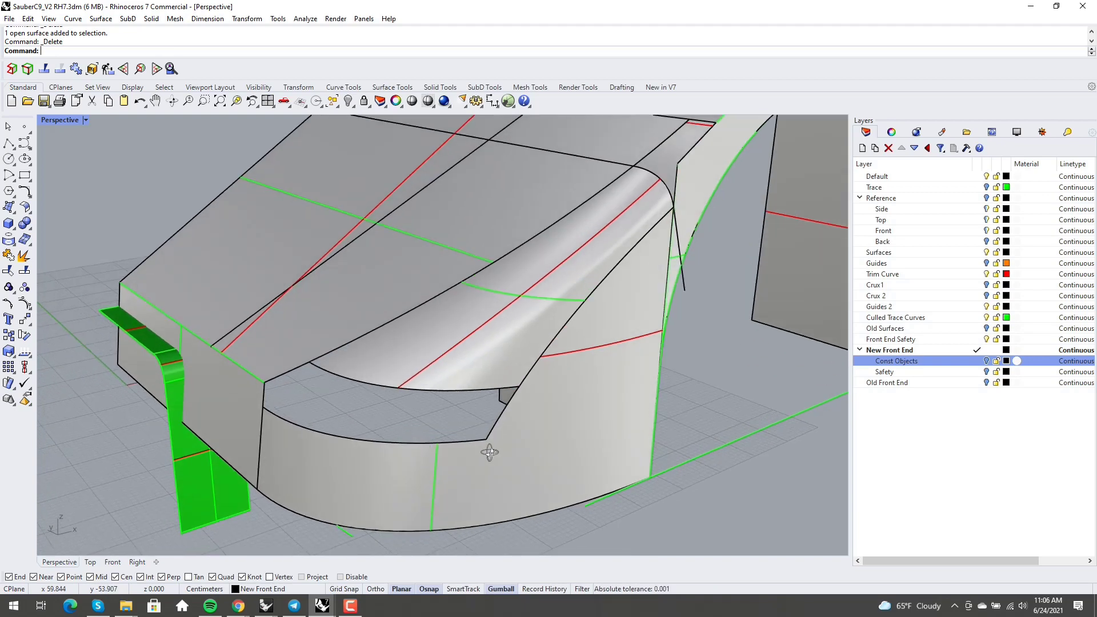
right_click_drag(488, 448, 517, 434)
scroll(533, 382, "up", 3)
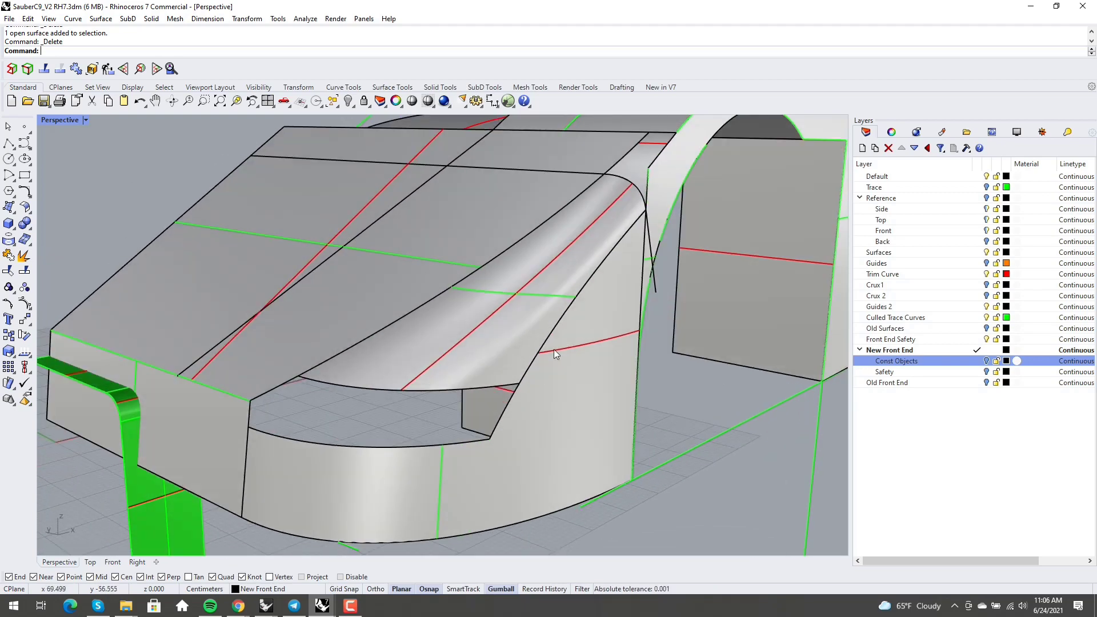
scroll(636, 234, "down", 2)
right_click_drag(592, 299, 652, 299)
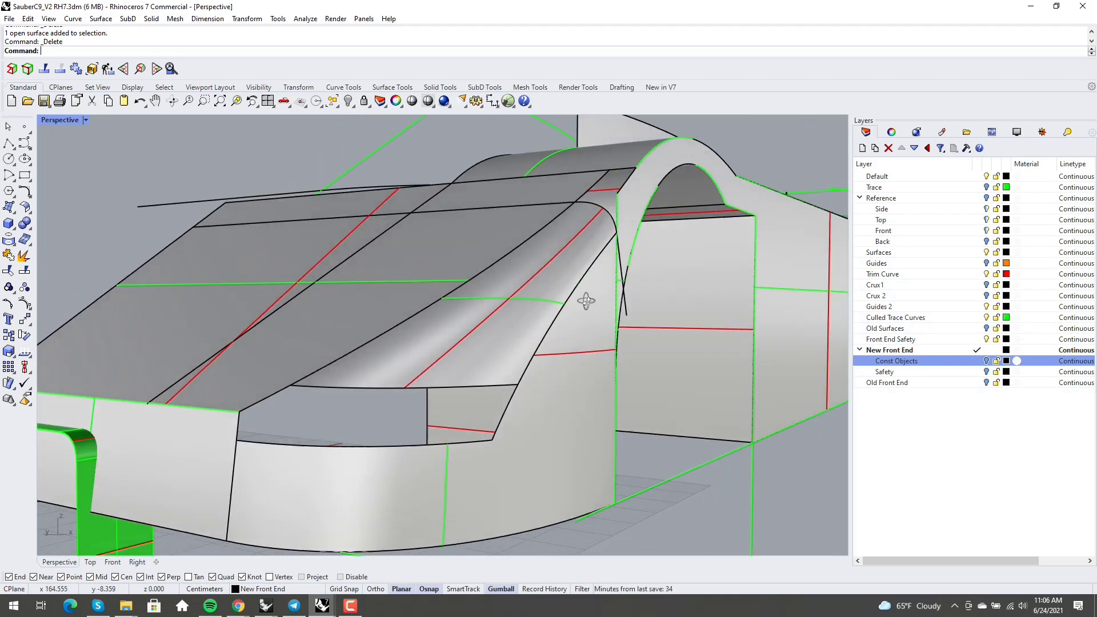
scroll(559, 332, "up", 4)
scroll(559, 332, "down", 3)
scroll(496, 382, "up", 5)
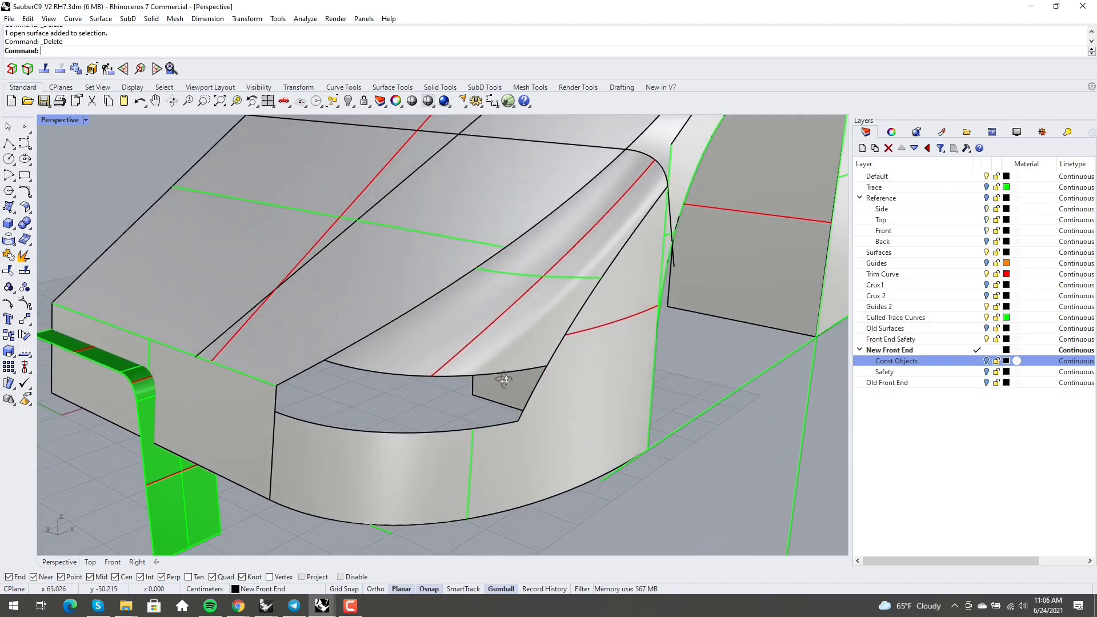
right_click_drag(487, 389, 495, 385)
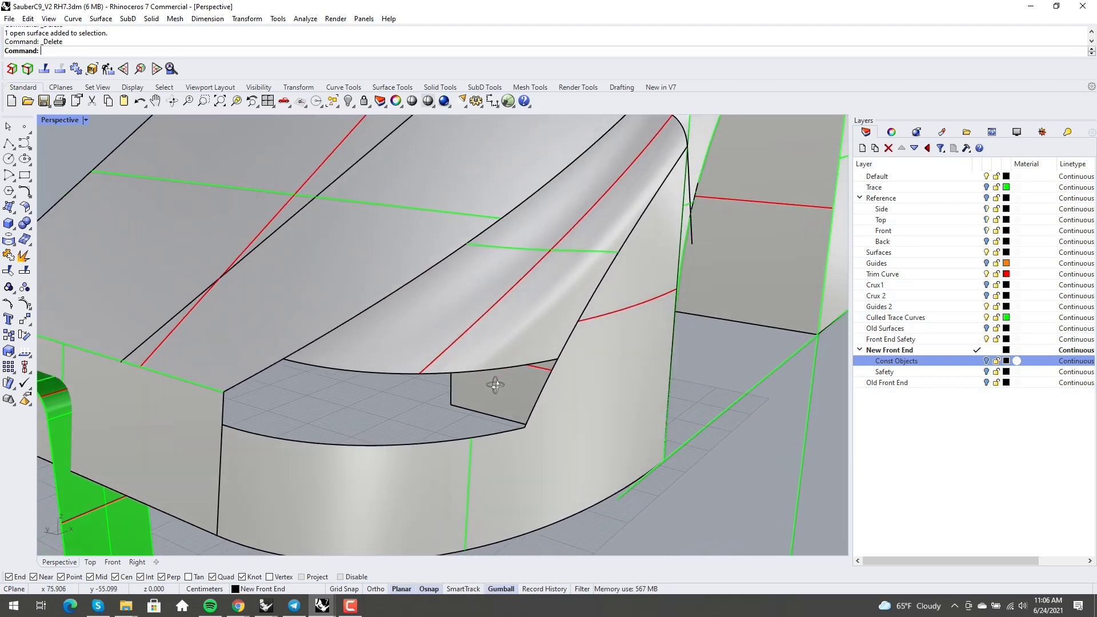
Start a surface blend from the corner wall's upper edge to the fender surface's front edge, with Curvature continuity at both ends.
type("Blen")
key("Down")
key("Down")
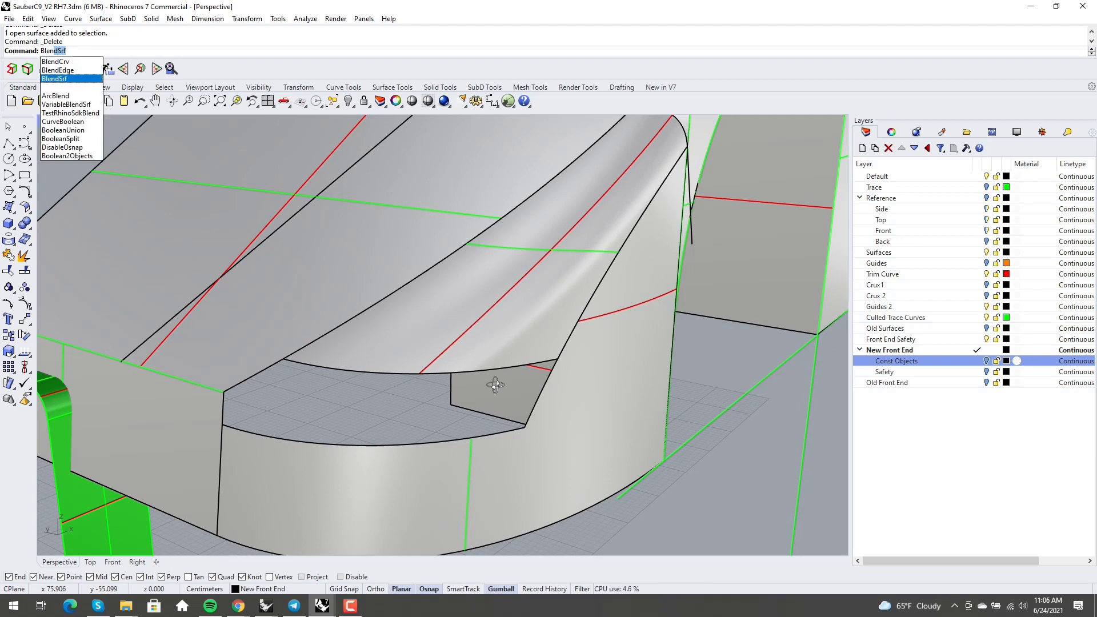
key("Return")
left_click(496, 433)
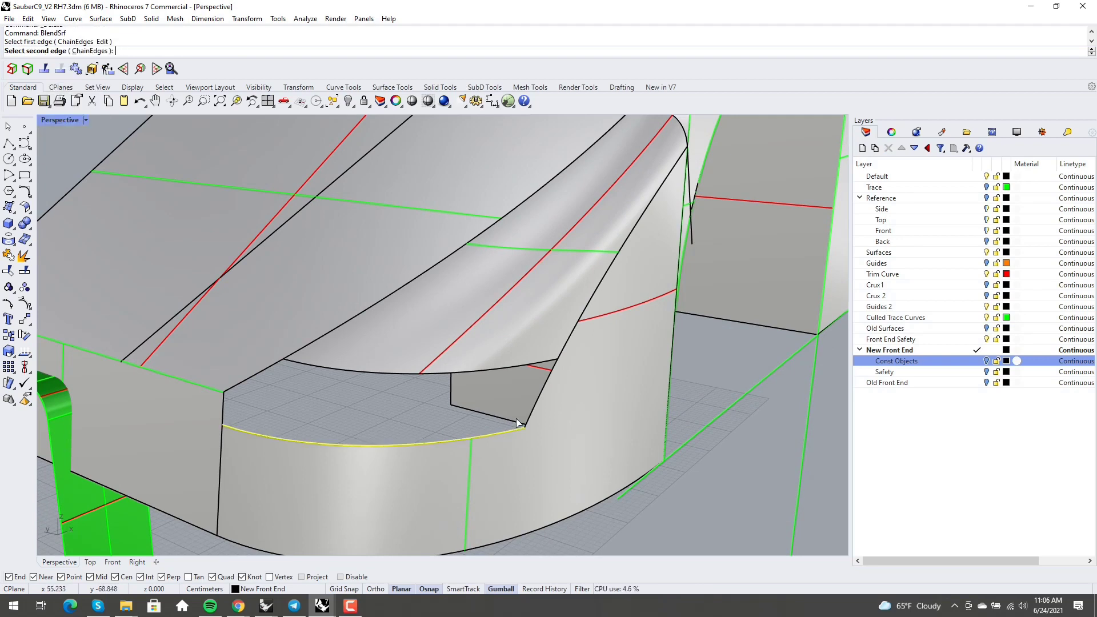
left_click(531, 371)
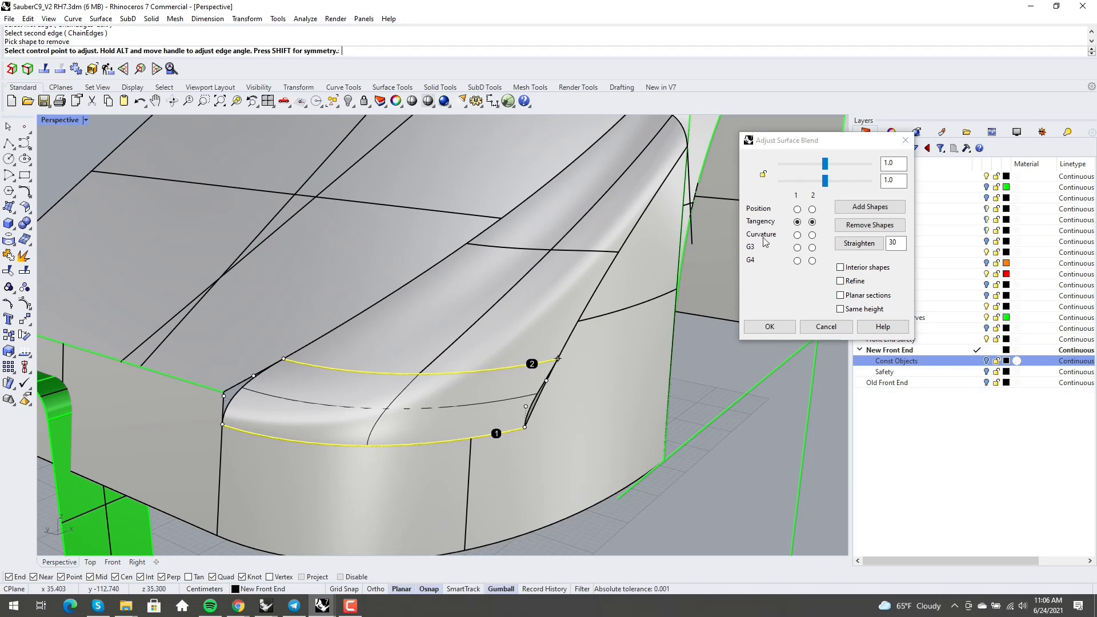
left_click(797, 235)
left_click(812, 234)
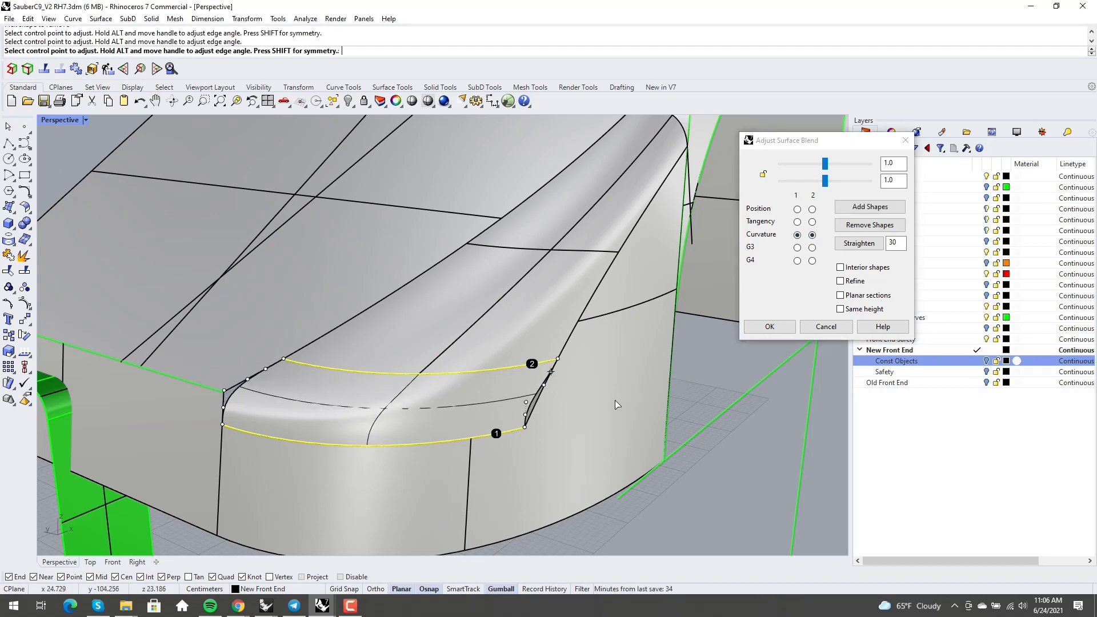
Reshape the blend's outer end profile by moving its handle points so it lines up with the slanted edge of the corner wall.
right_click_drag(611, 400, 547, 440)
scroll(545, 439, "up", 5)
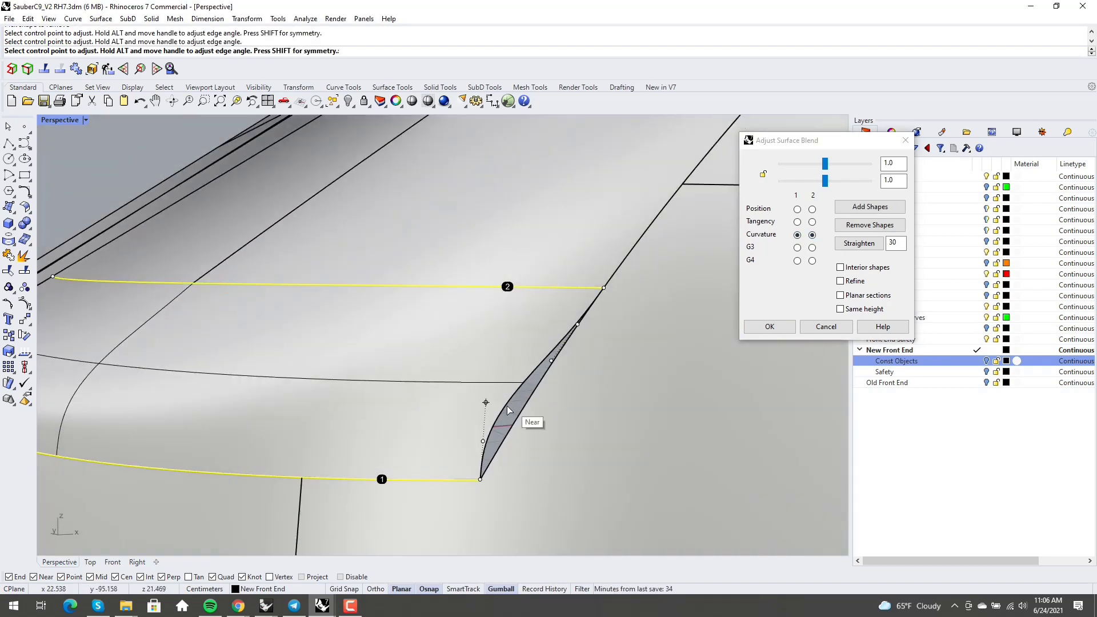
left_click(488, 403)
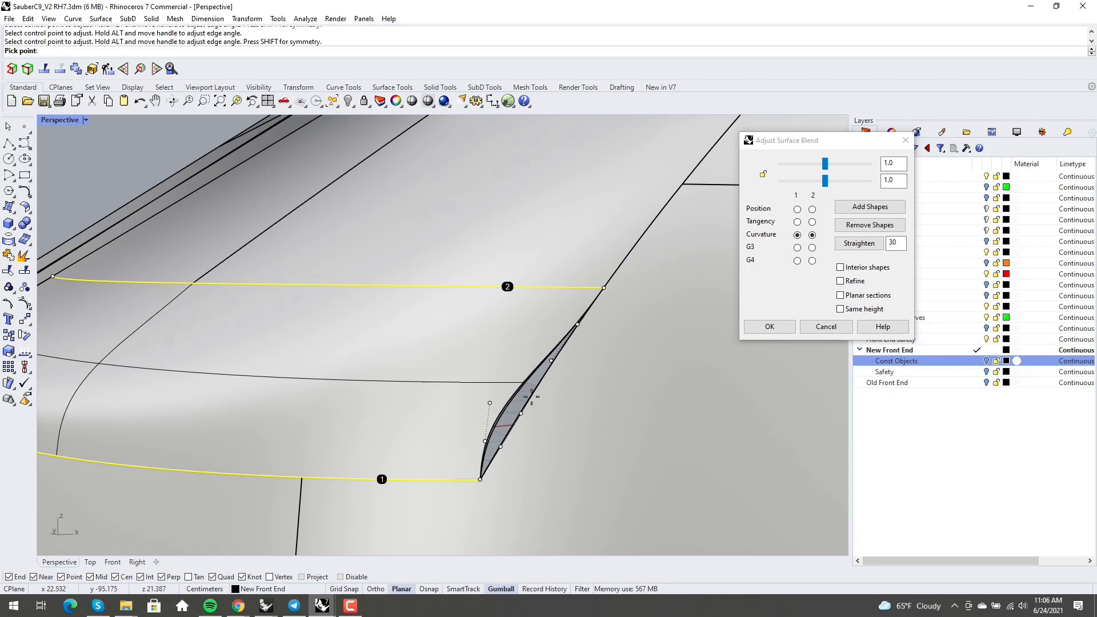
left_click(532, 396)
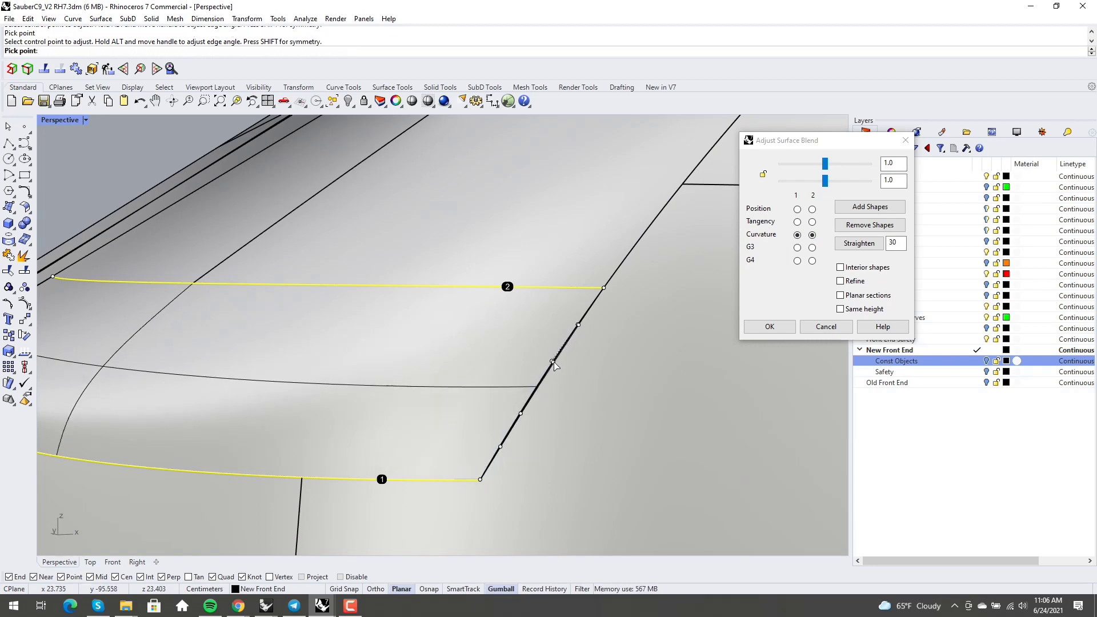
Enable Interior shapes for the blend and create the surface.
scroll(547, 400, "down", 3)
right_click_drag(547, 400, 399, 348)
scroll(434, 377, "up", 5)
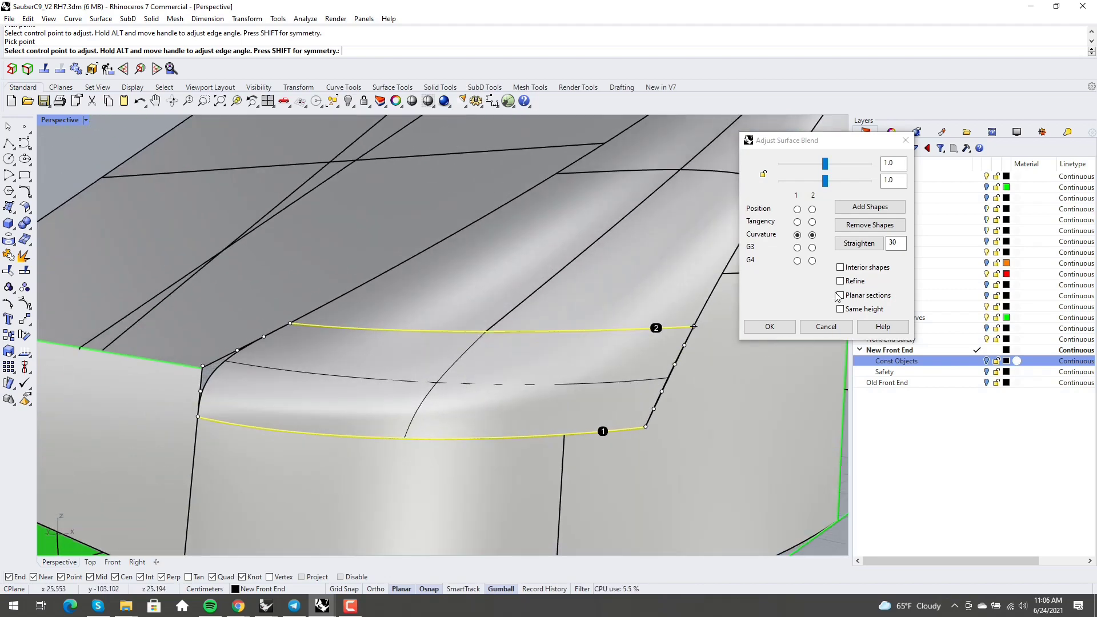
left_click(840, 267)
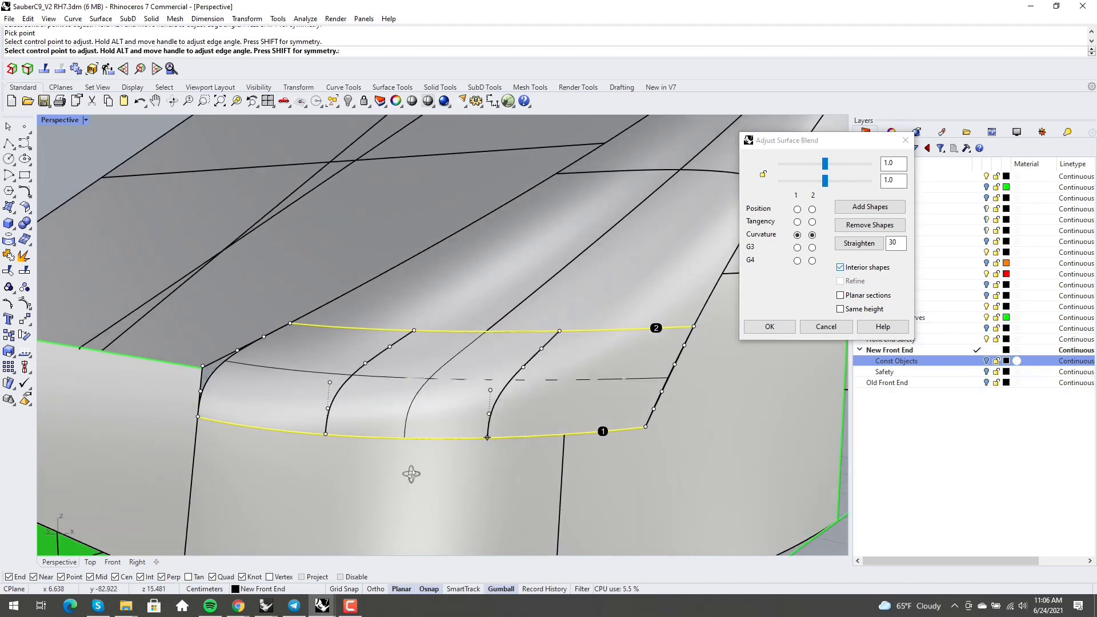
right_click_drag(412, 472, 314, 465)
right_click_drag(269, 435, 350, 419)
Check the new corner blend in Rendered display, then return the viewport to Shaded.
middle_click(396, 443)
left_click(364, 453)
scroll(350, 419, "down", 5)
scroll(421, 436, "up", 5)
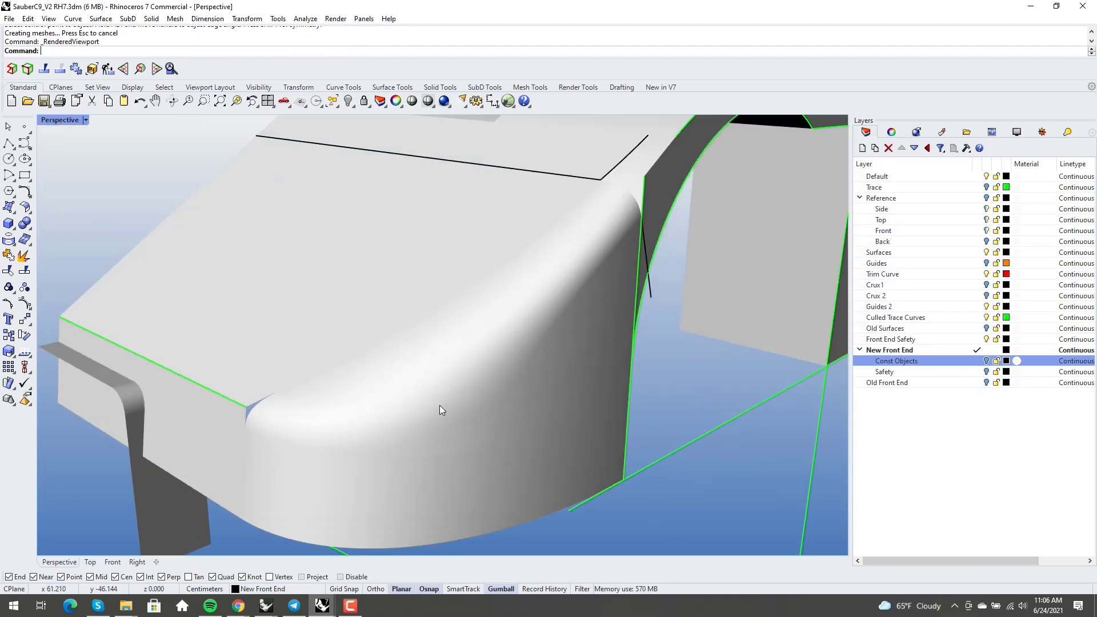
middle_click(469, 422)
left_click(517, 422)
Match the blend surface's outer side edge to the corner wall's slanted edge with Position continuity.
scroll(516, 422, "up", 5)
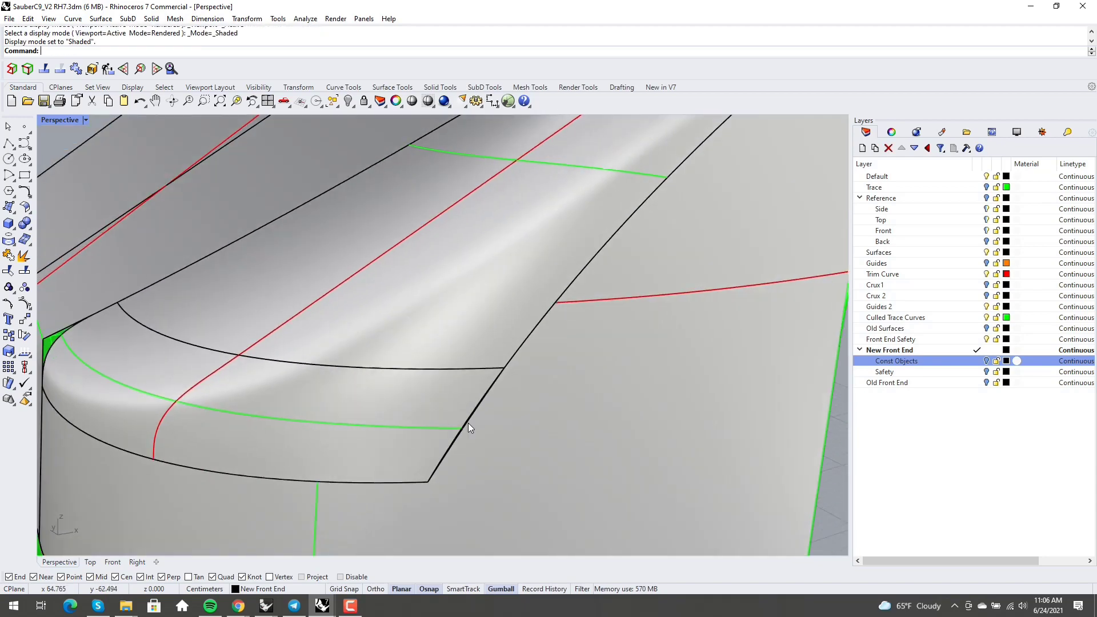
scroll(468, 426, "up", 3)
type("matchsrf")
key("Return")
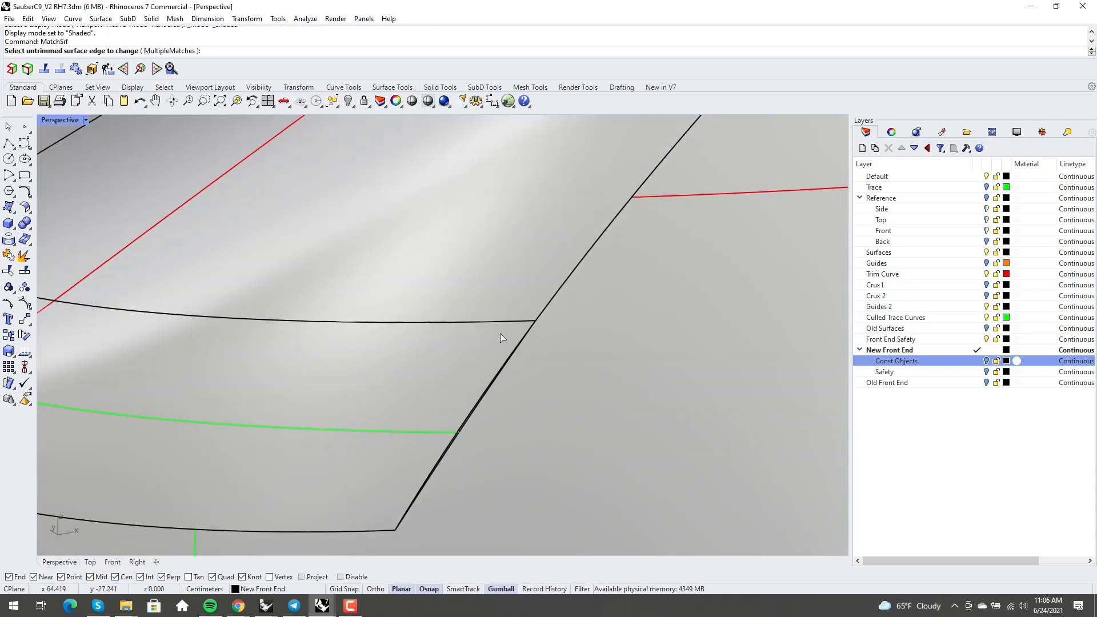
left_click(508, 356)
left_click(509, 351)
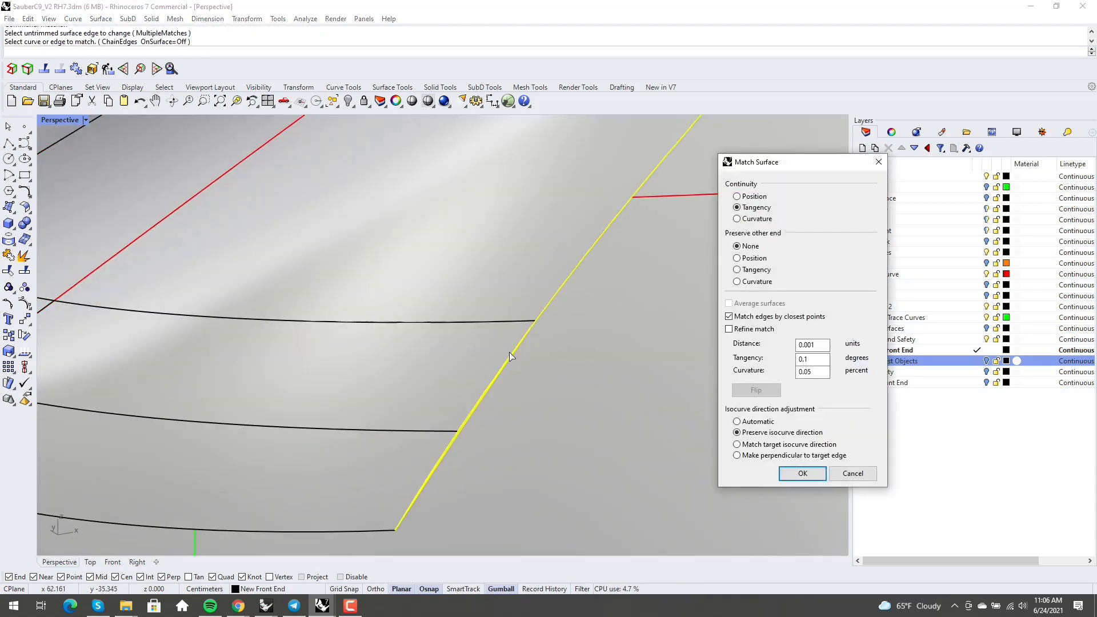
left_click(737, 197)
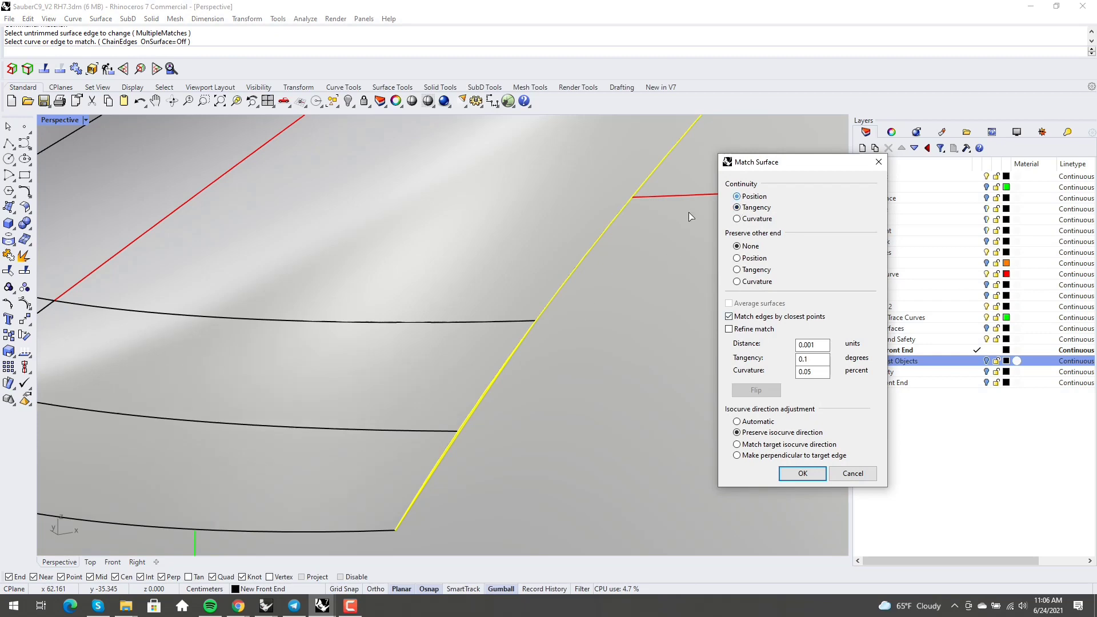
right_click(581, 299)
Check the matched blend edge against the corner wall in Rendered display, then switch back to Shaded.
scroll(581, 300, "down", 7)
right_click_drag(581, 300, 357, 437)
middle_click(474, 369)
left_click(487, 371)
scroll(433, 373, "up", 4)
middle_click(424, 393)
left_click(464, 398)
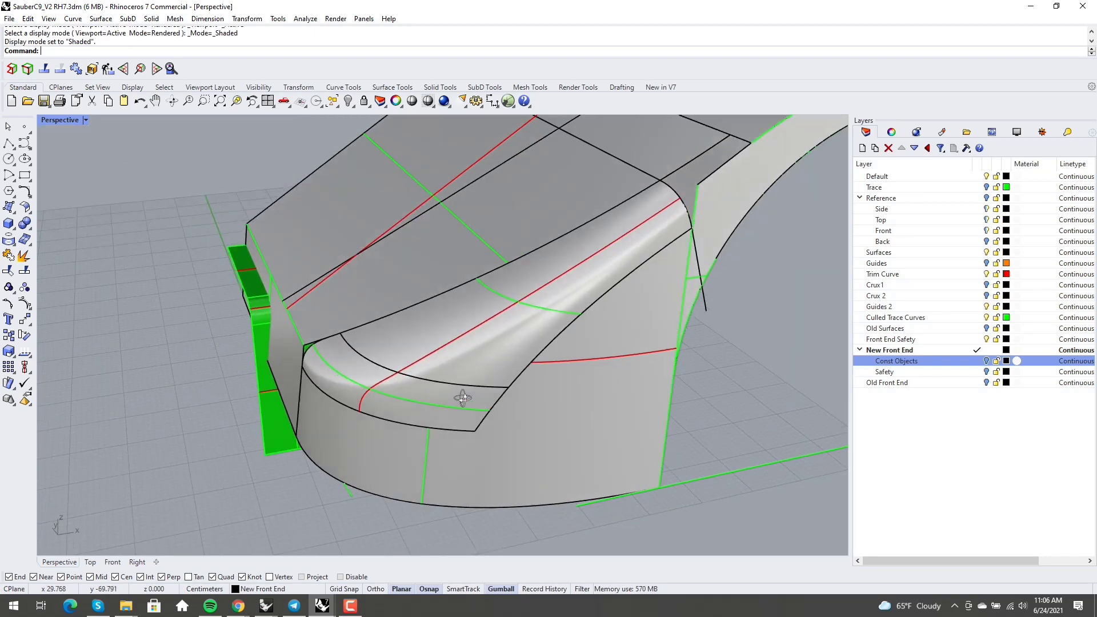
Inspect the whole new front end from several angles in Shaded and Rendered display, ending in Shaded.
mouse_move(464, 398)
right_mouse_down()
mouse_move(455, 394)
mouse_move(442, 423)
mouse_move(441, 400)
mouse_move(376, 386)
right_mouse_up()
scroll(455, 394, "down", 5)
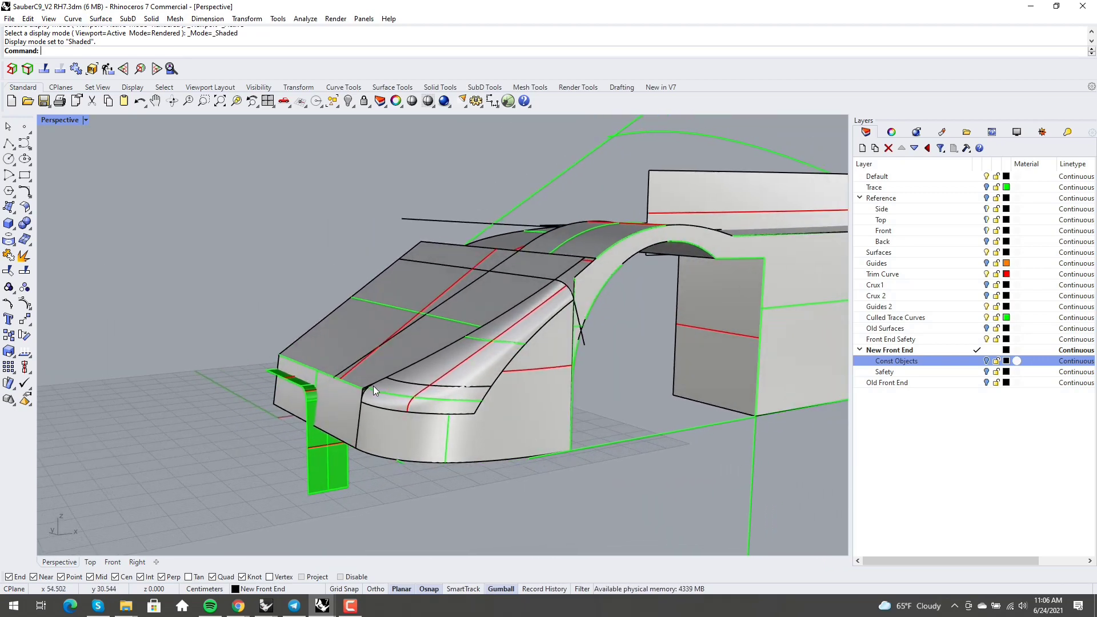
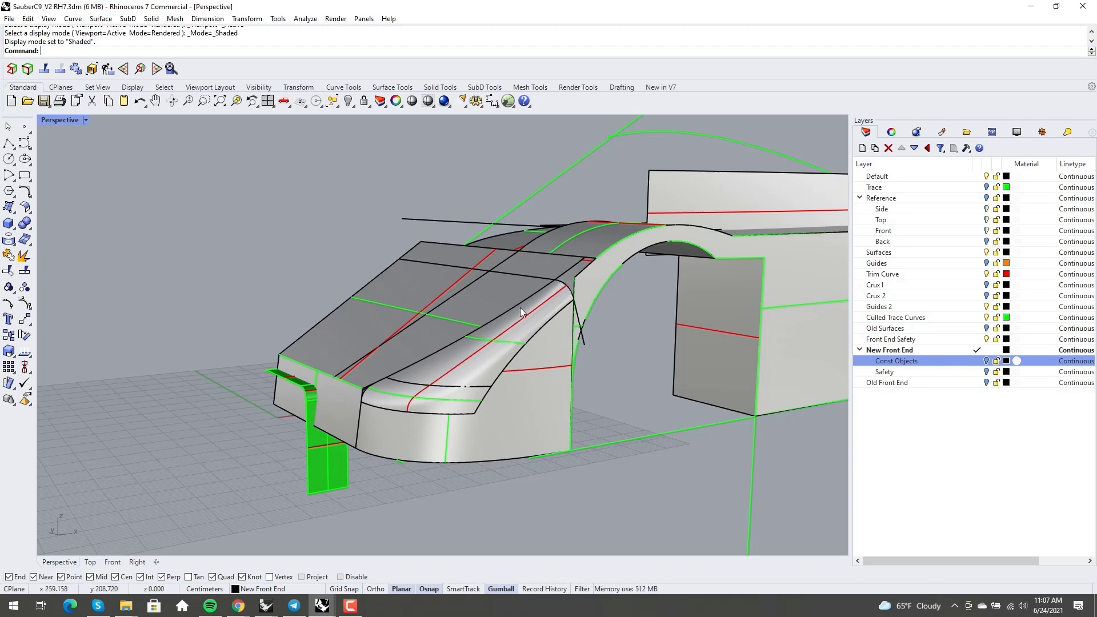
right_click_drag(397, 334, 432, 295)
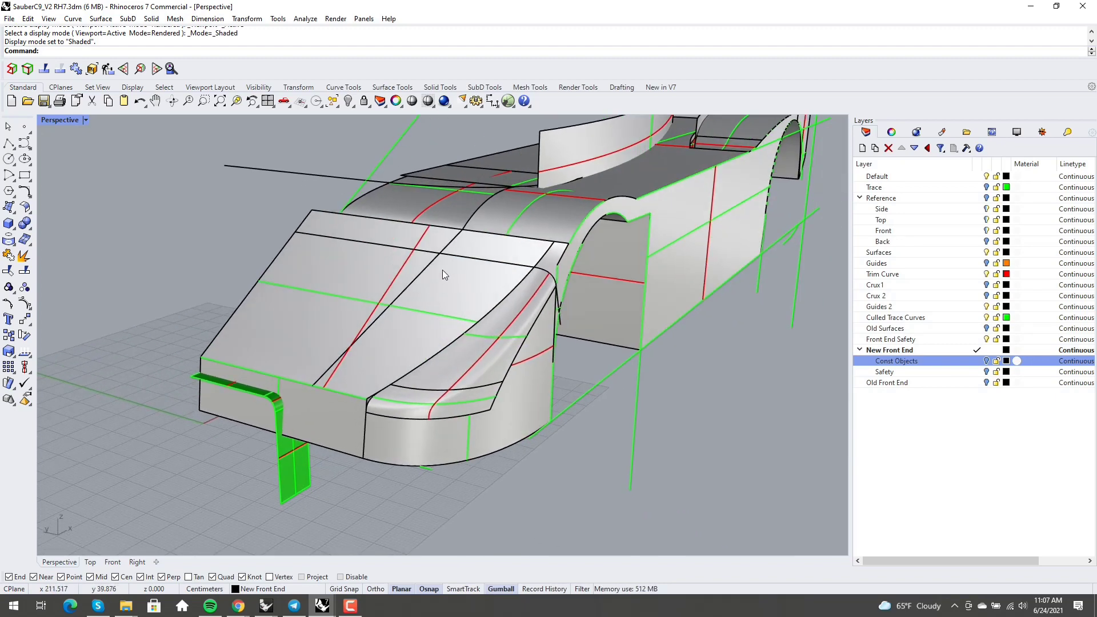
right_click_drag(335, 403, 354, 337)
right_click_drag(401, 400, 428, 436)
scroll(423, 380, "up", 3)
middle_click(474, 373)
left_click(441, 382)
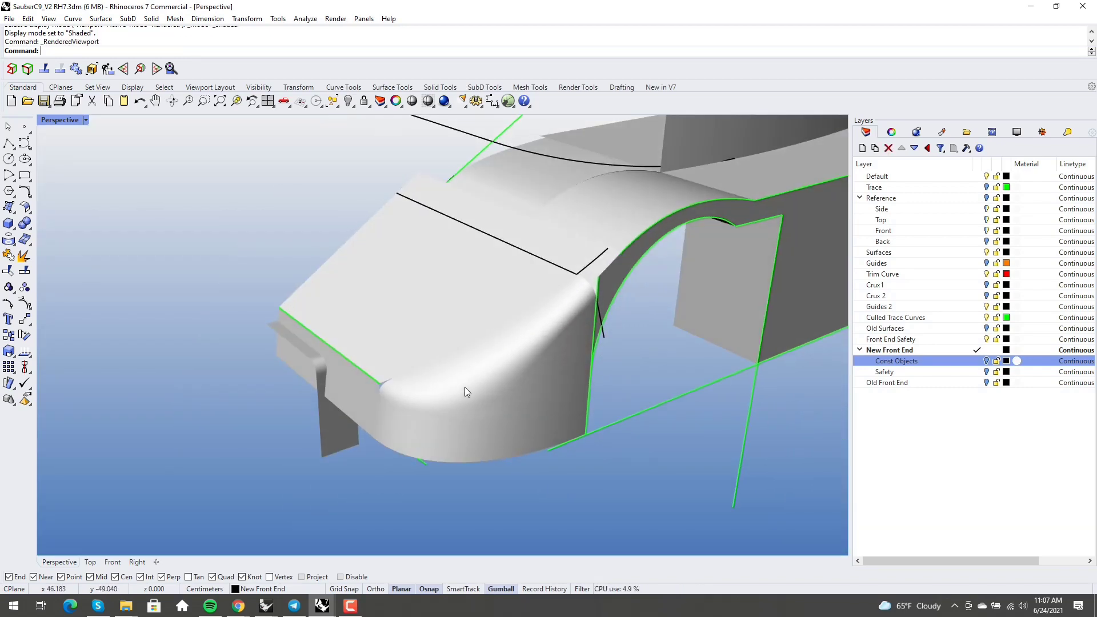
right_click_drag(530, 399, 769, 375)
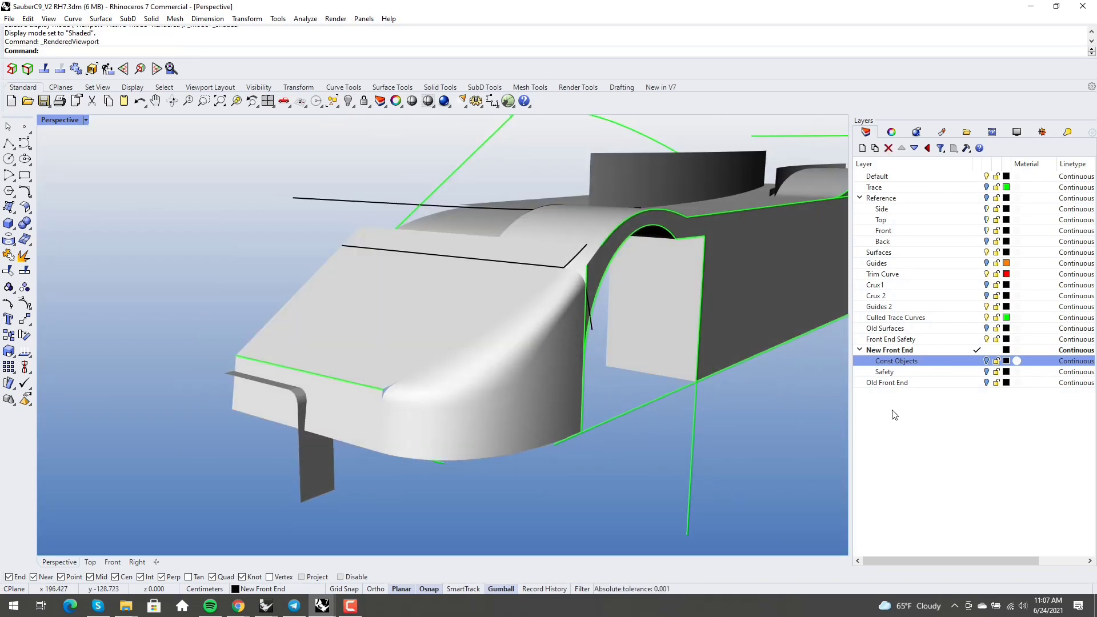
right_click_drag(633, 434, 621, 456)
key("ctrl+alt+s")
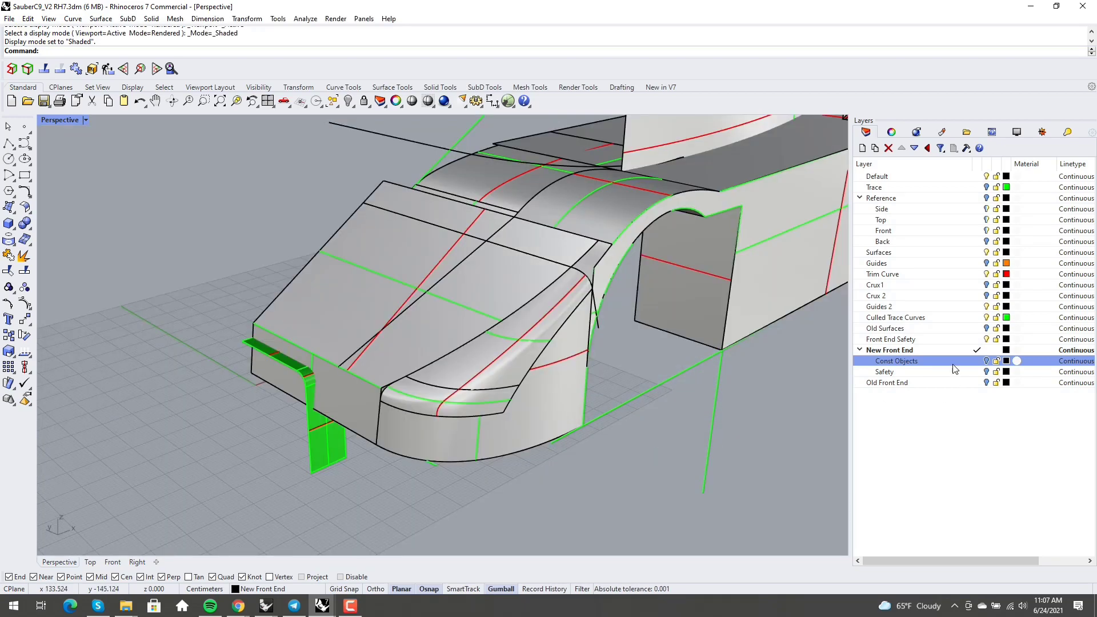
Make Old Front End the current layer and hide New Front End to examine the old nose shape for comparison.
left_click(909, 393)
double_click(937, 382)
left_click(986, 352)
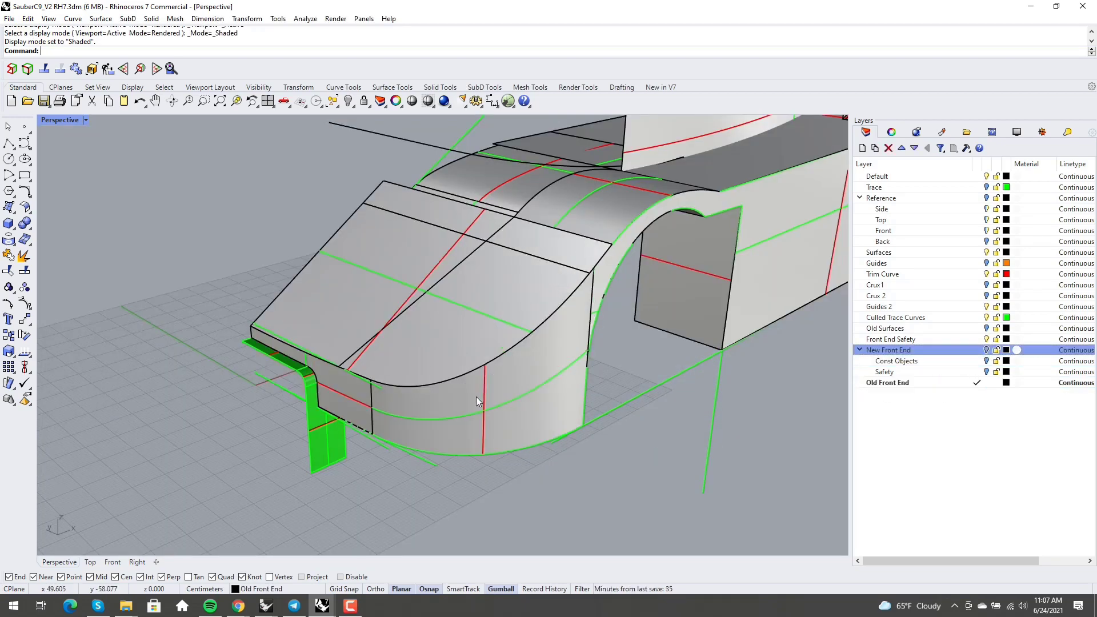
right_click_drag(476, 396, 557, 286)
right_click_drag(376, 389, 428, 403)
scroll(365, 401, "down", 5)
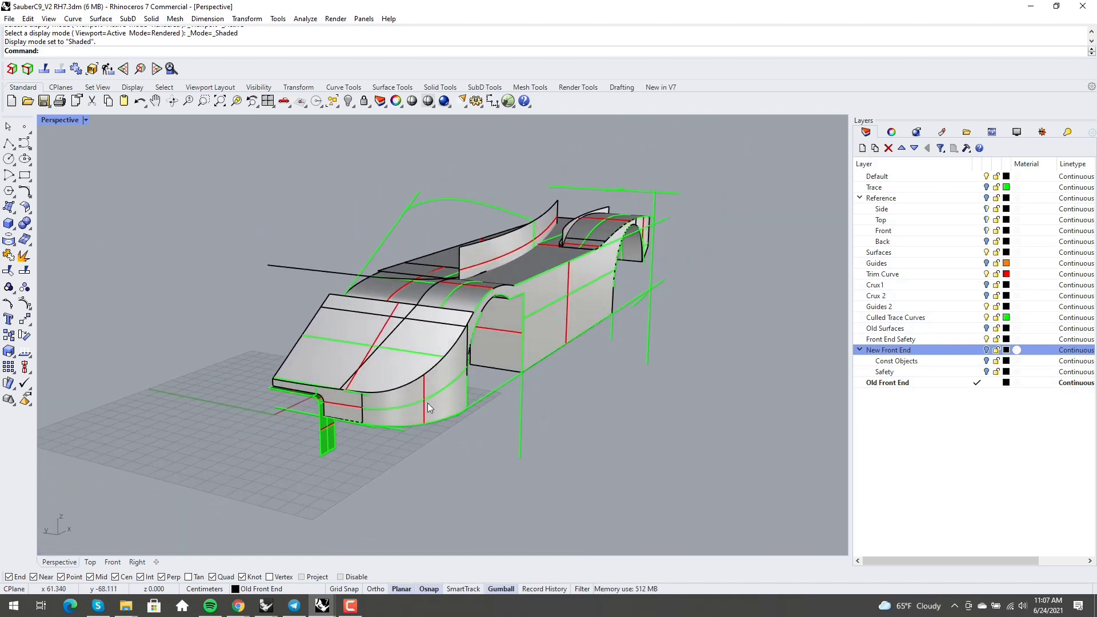
Make New Front End the current layer again and hide the Old Front End layer.
left_click(977, 350)
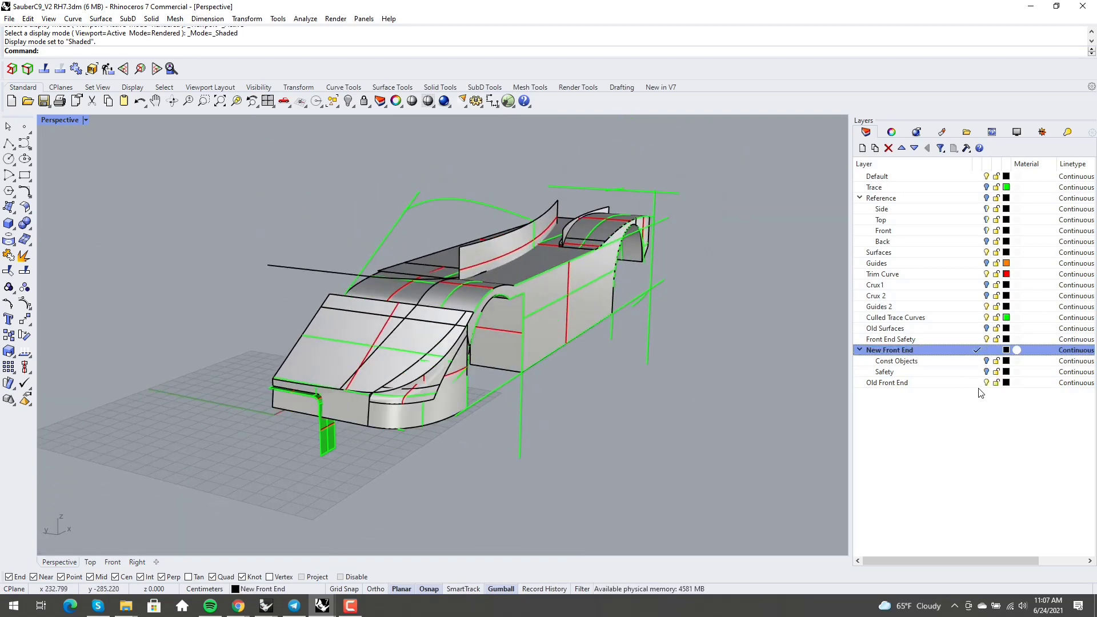
left_click(985, 384)
scroll(434, 378, "up", 6)
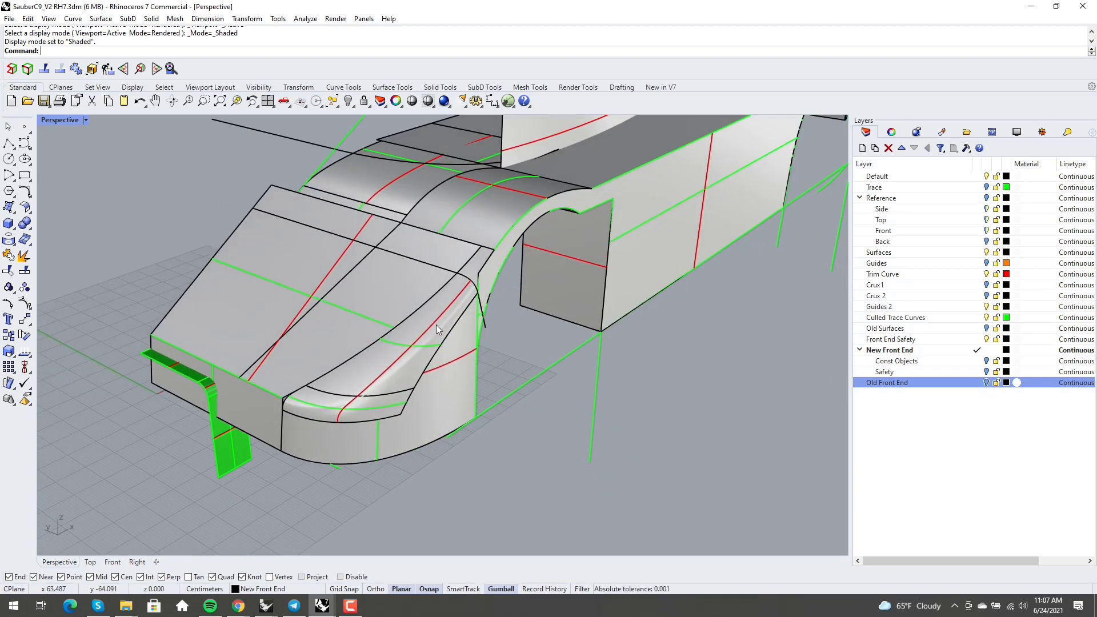
Inspect the rebuilt front end together with the rest of the car body from several angles and distances.
right_click_drag(752, 390, 415, 381)
scroll(465, 413, "down", 4)
scroll(461, 398, "up", 6)
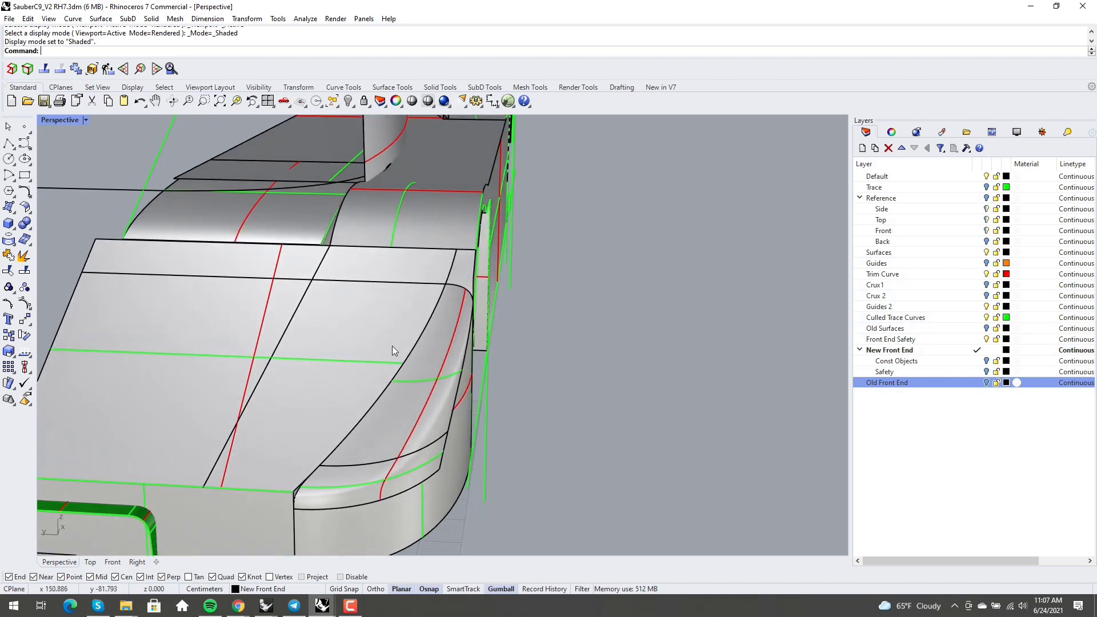
scroll(436, 419, "down", 4)
right_click_drag(436, 419, 400, 421)
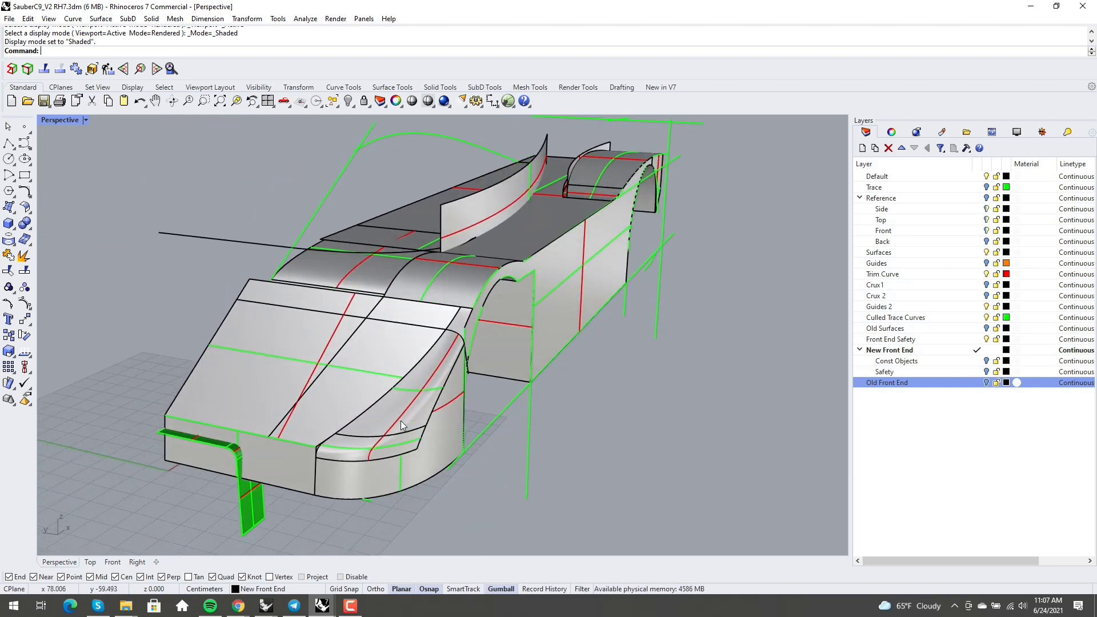
scroll(437, 421, "down", 4)
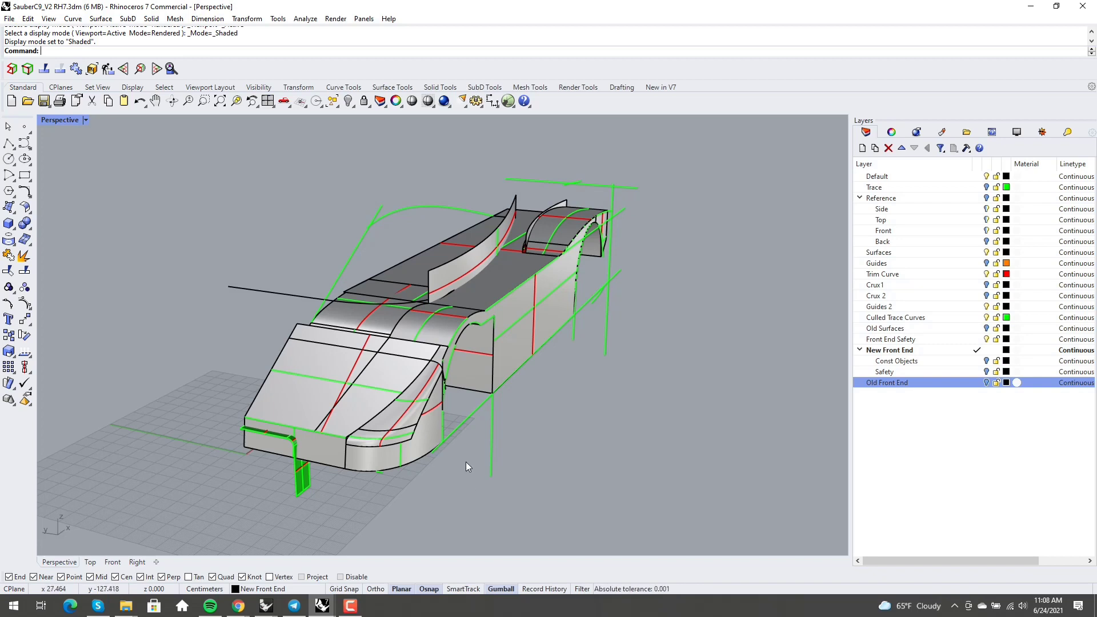
right_click_drag(429, 447, 376, 413)
scroll(443, 461, "up", 5)
scroll(348, 424, "down", 4)
scroll(356, 429, "down", 3)
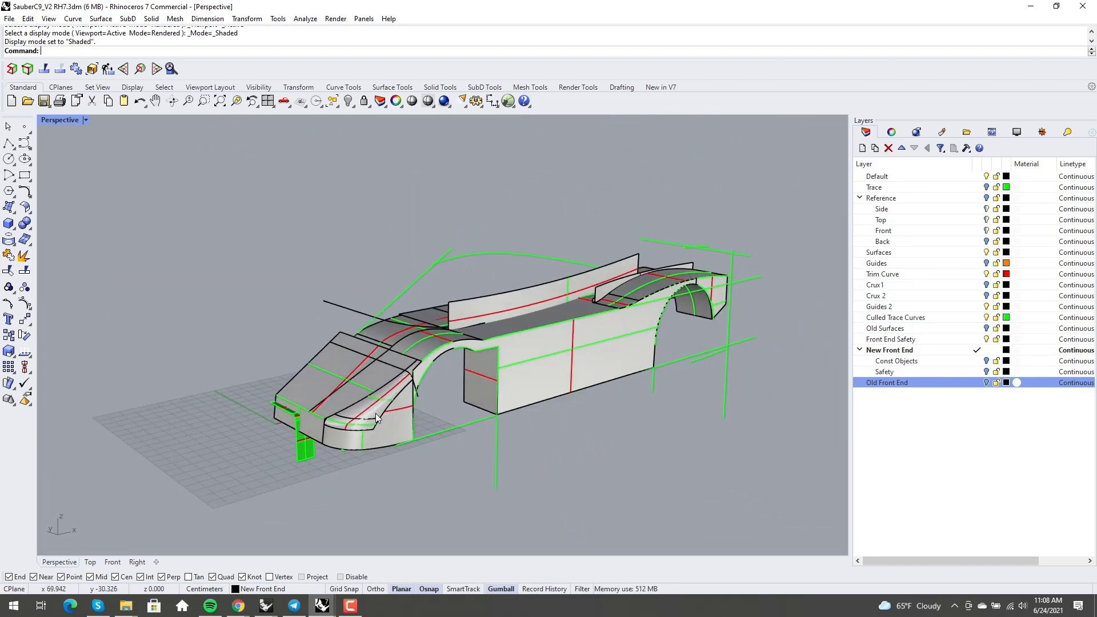